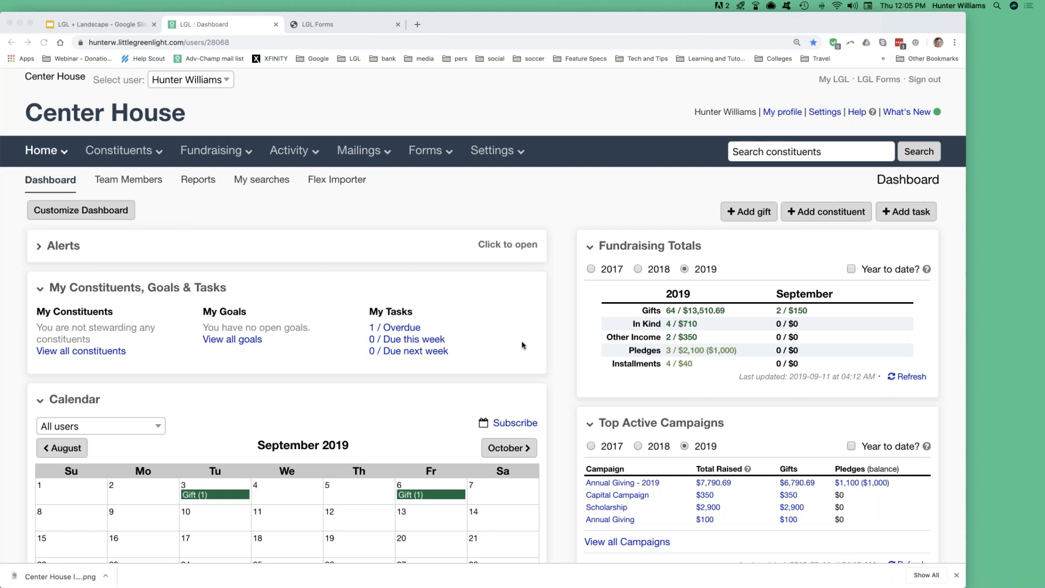
Open the list of all constituents.
scroll(522, 345, "down", 6)
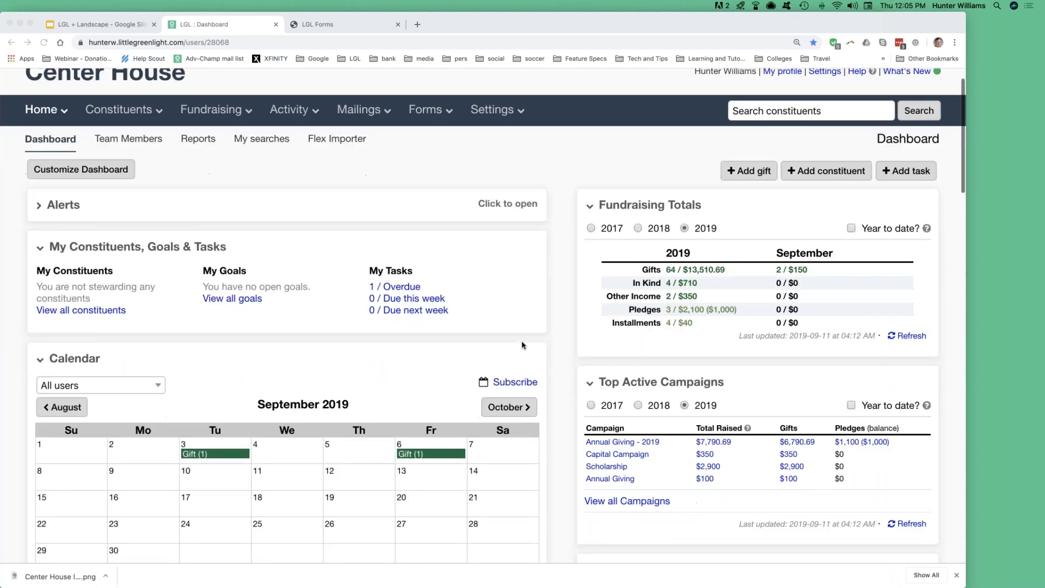
scroll(522, 344, "down", 2)
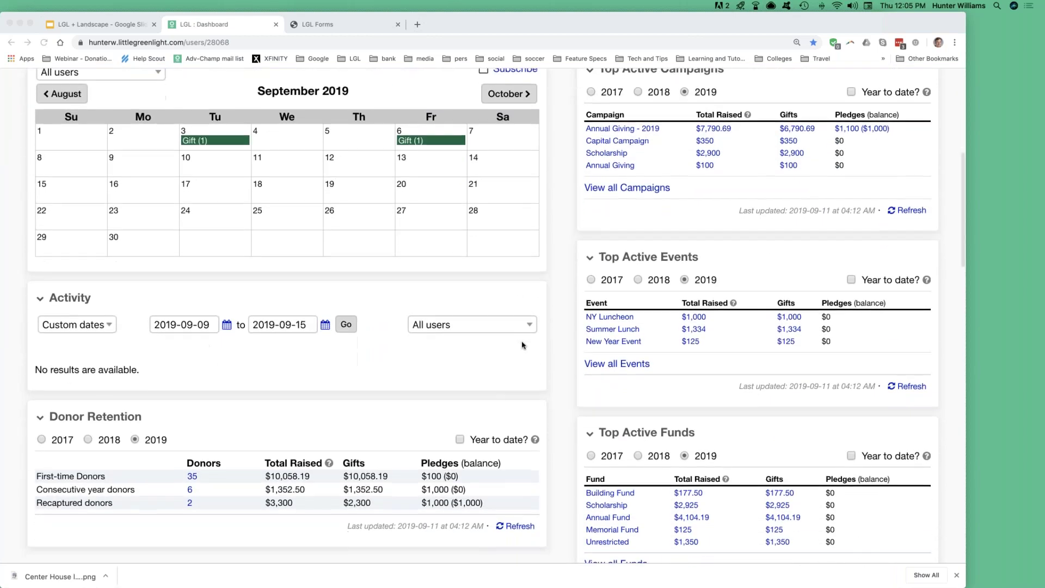
scroll(522, 345, "down", 2)
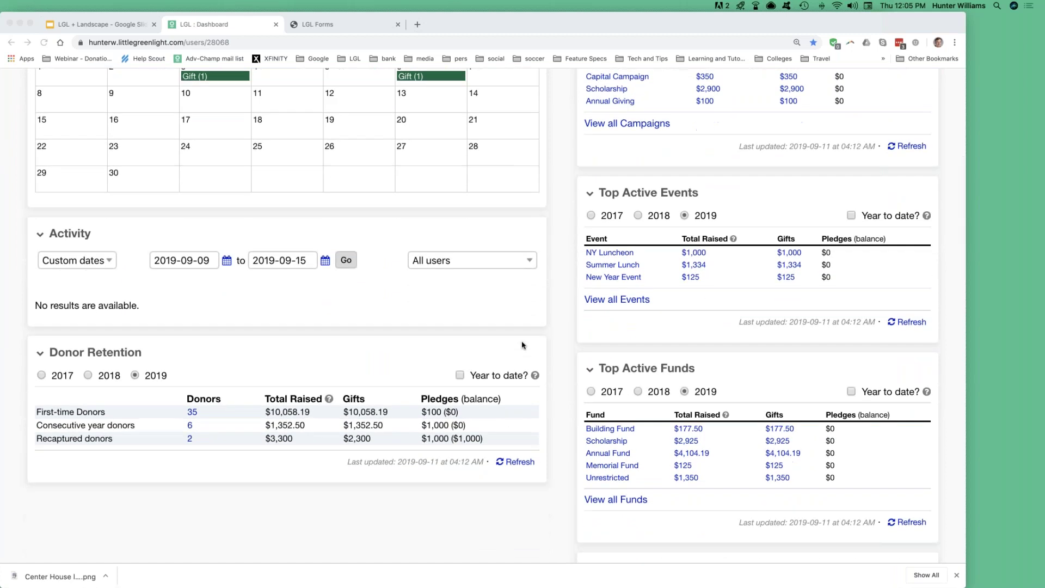
scroll(521, 345, "up", 8)
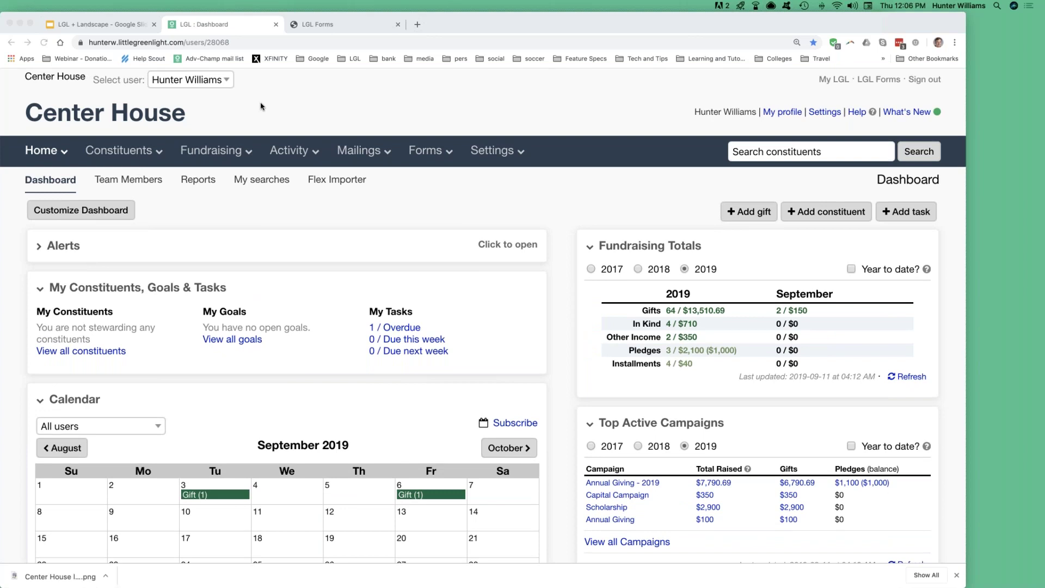
mouse_move(123, 153)
left_click(123, 153)
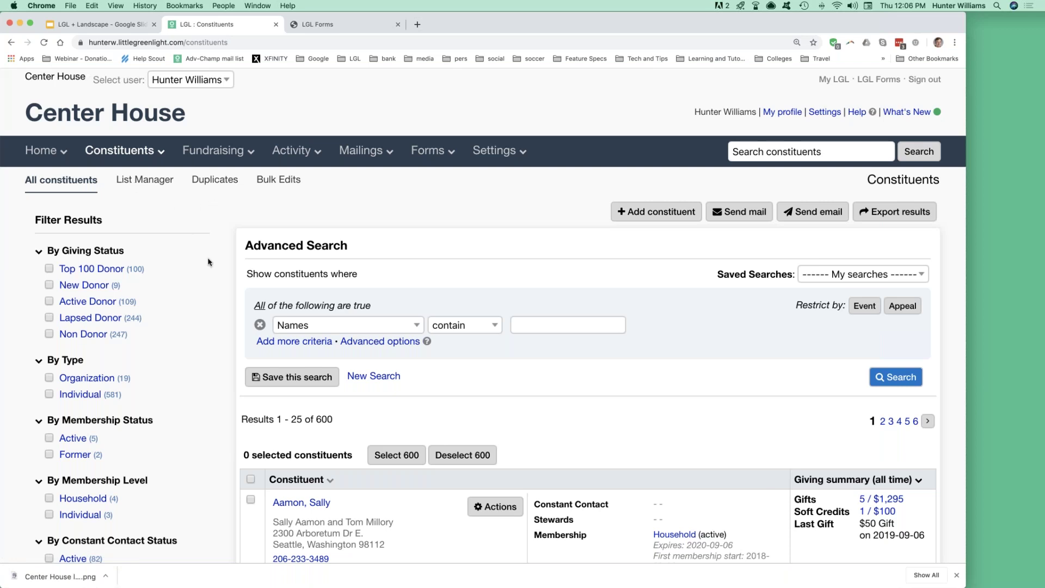
Highlight the 600 total results count on the constituents list.
double_click(323, 420)
left_click(323, 419)
double_click(318, 419)
scroll(183, 388, "down", 5)
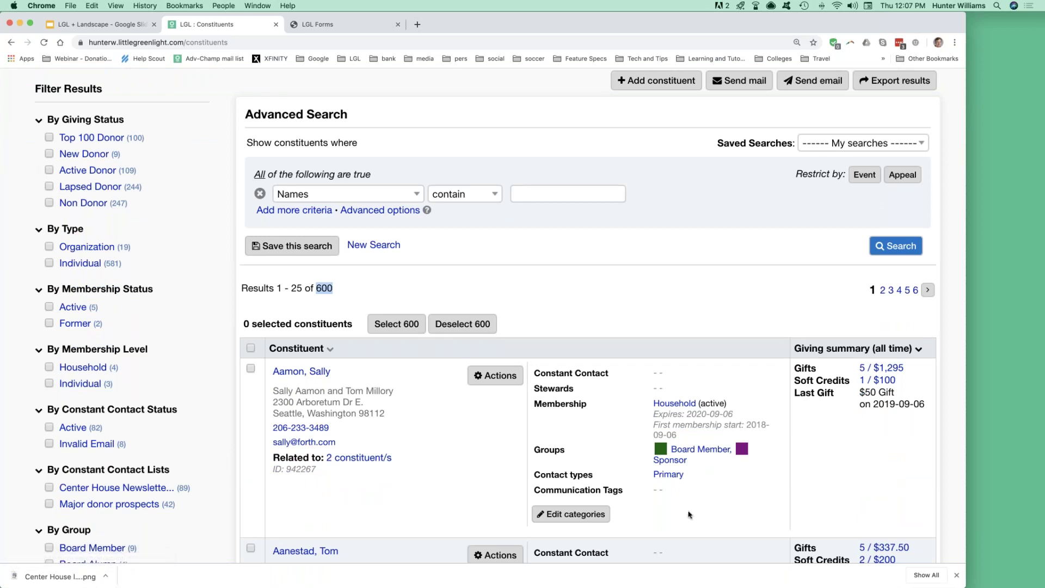
Highlight the 25 results per page and expand the first constituent's spouse and child.
scroll(417, 426, "down", 5)
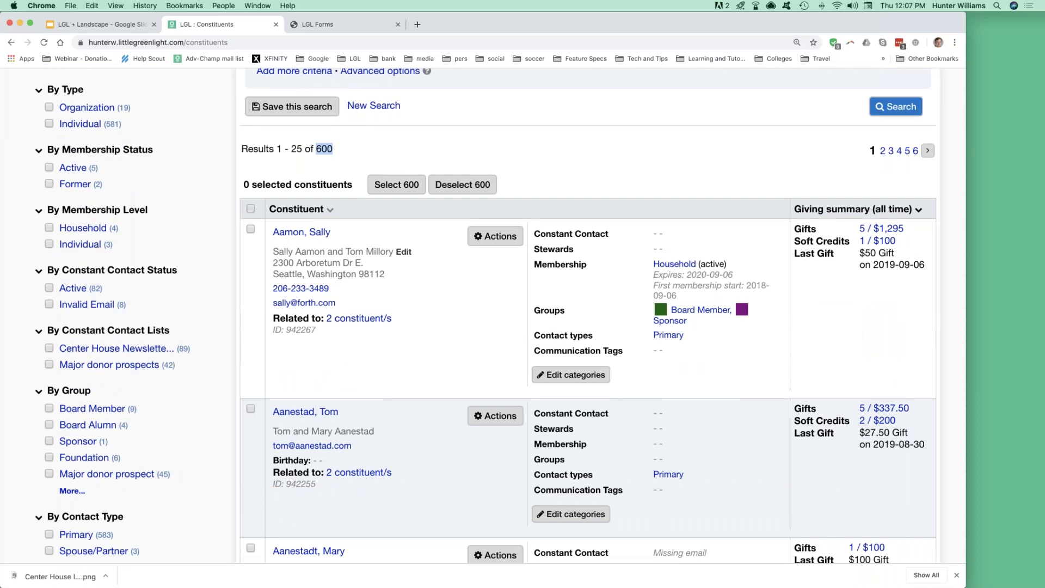
left_click_drag(291, 148, 300, 146)
left_click(349, 321)
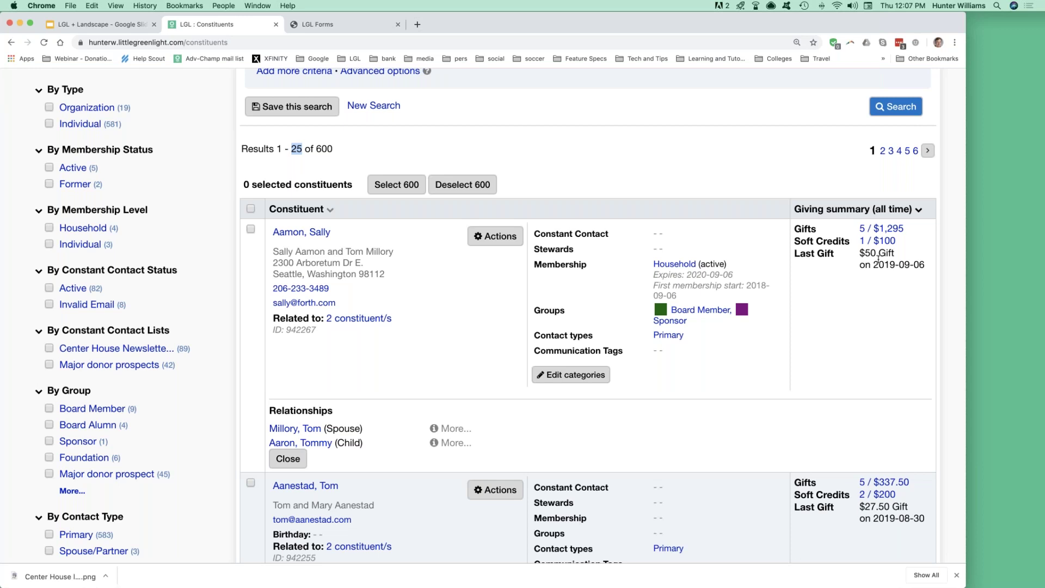
Open the first constituent's detail record and highlight the $1,395 total giving value.
left_click(299, 236)
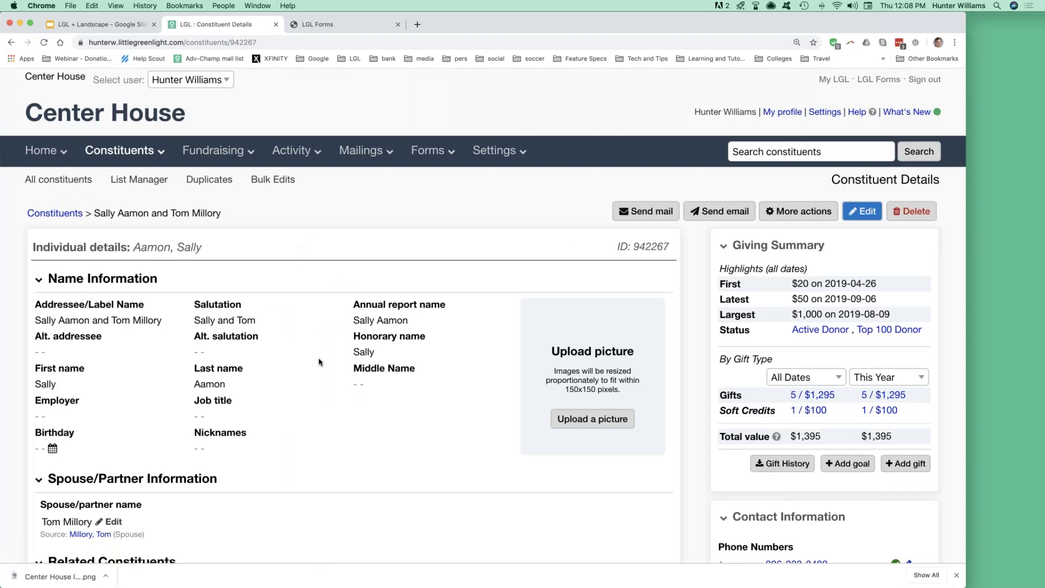
scroll(319, 362, "down", 5)
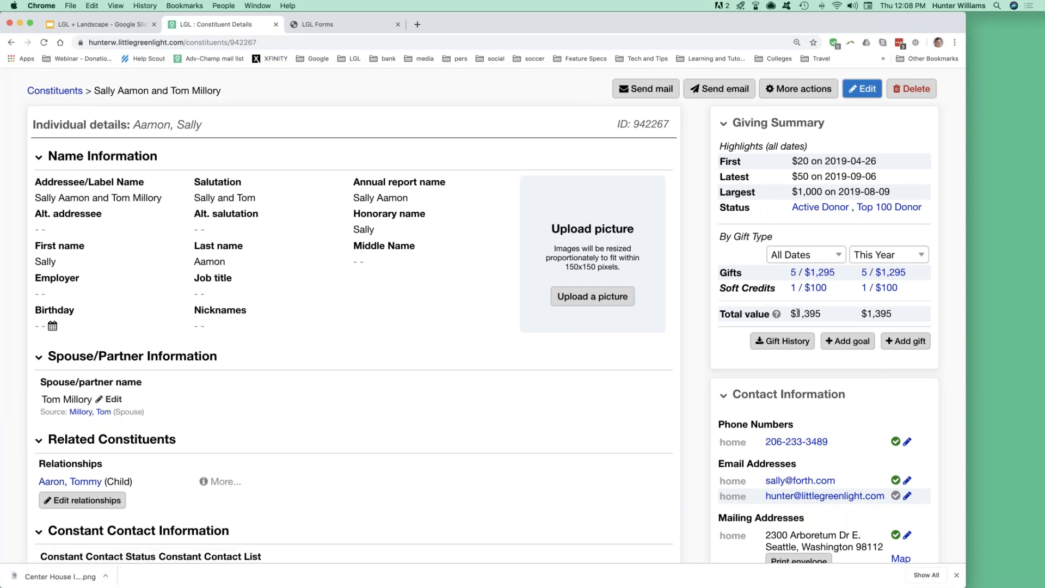
left_click_drag(791, 314, 823, 316)
left_click(822, 315)
left_click_drag(791, 314, 823, 318)
scroll(703, 327, "down", 5)
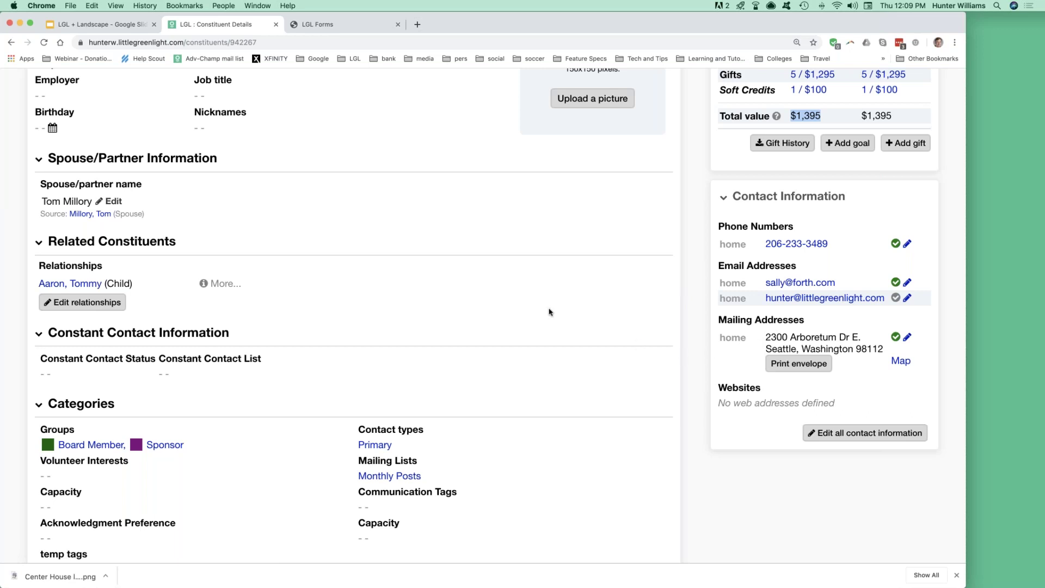
Point out the Groups and Volunteer Interests categories on the constituent record.
scroll(549, 312, "down", 5)
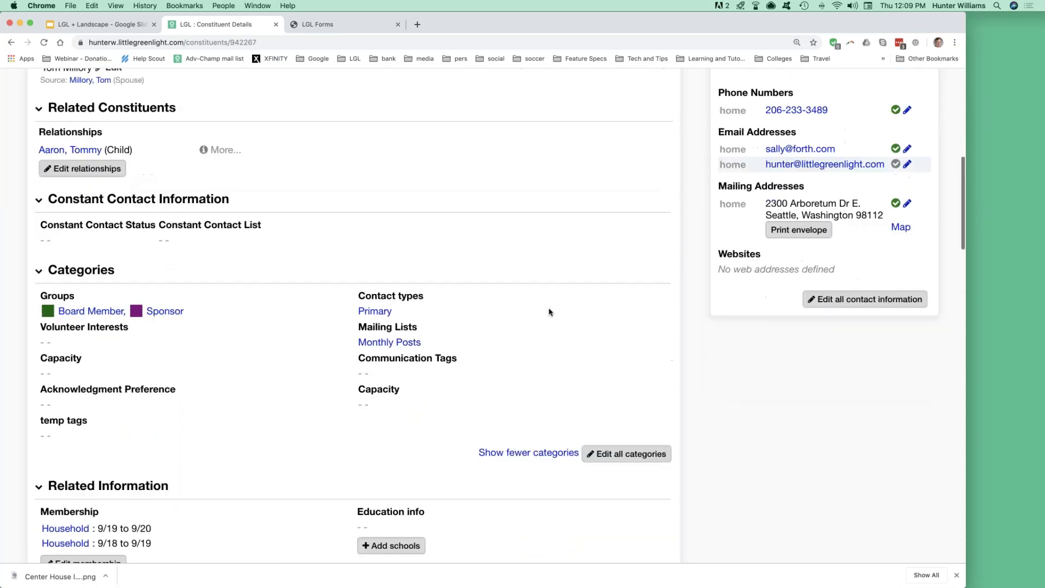
scroll(549, 312, "down", 4)
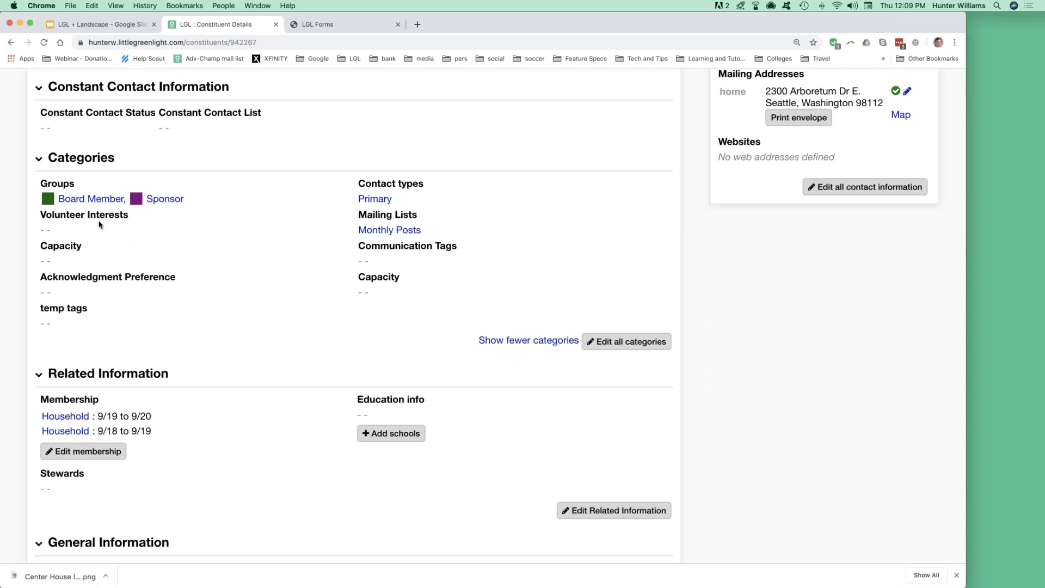
left_click_drag(75, 184, 42, 184)
left_click(73, 183)
left_click_drag(127, 216, 128, 215)
Add Training as a volunteer interest and save it.
left_click(61, 230)
scroll(93, 256, "down", 3)
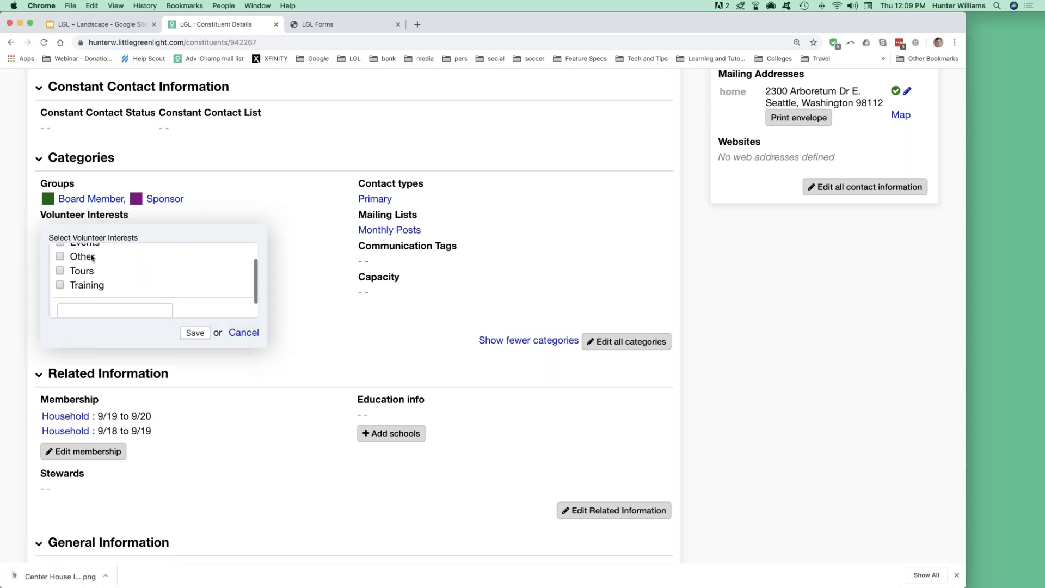
scroll(80, 279, "down", 2)
left_click(195, 332)
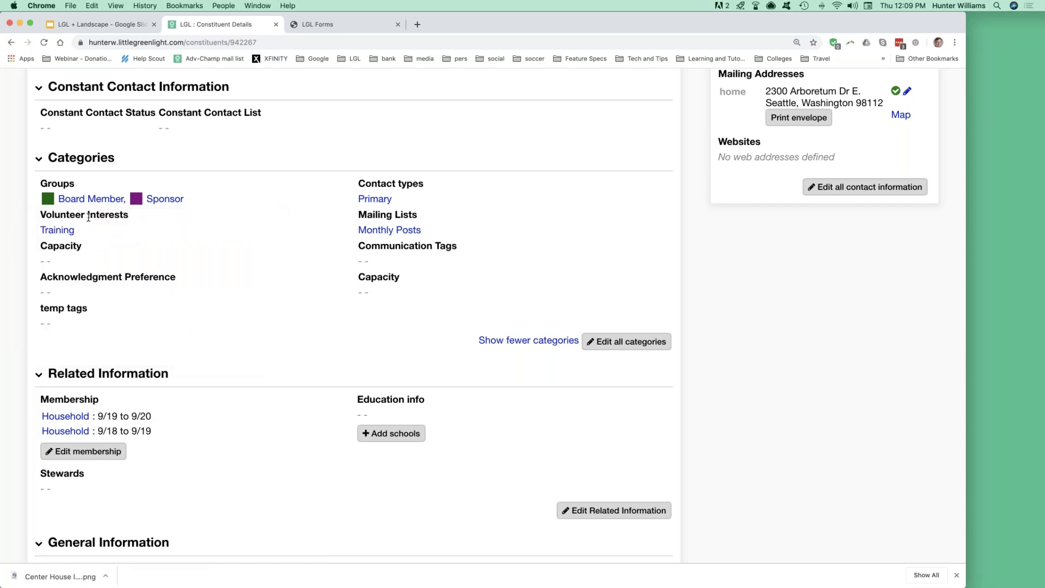
mouse_move(111, 234)
scroll(281, 240, "down", 5)
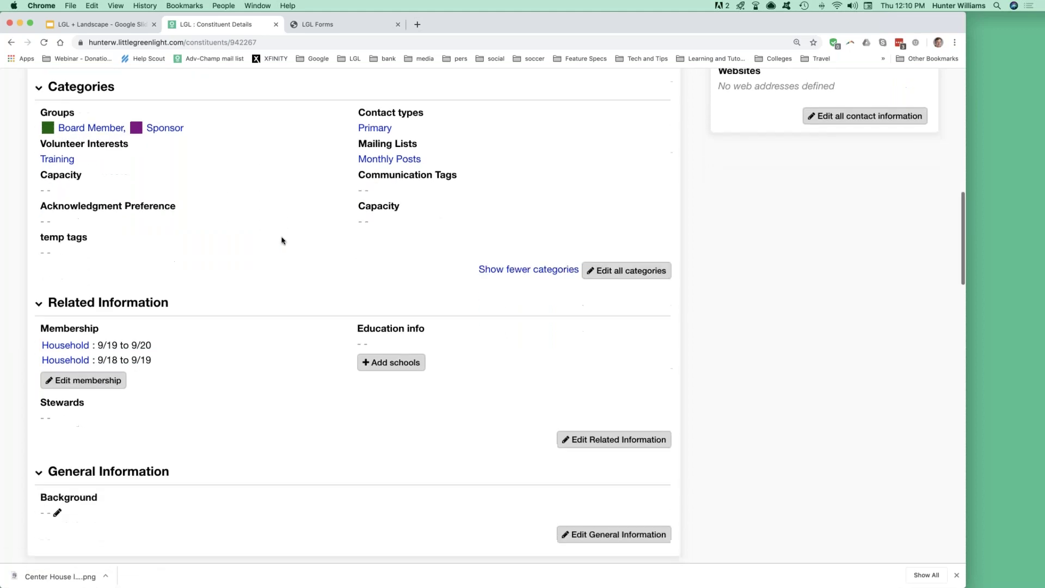
scroll(281, 240, "down", 3)
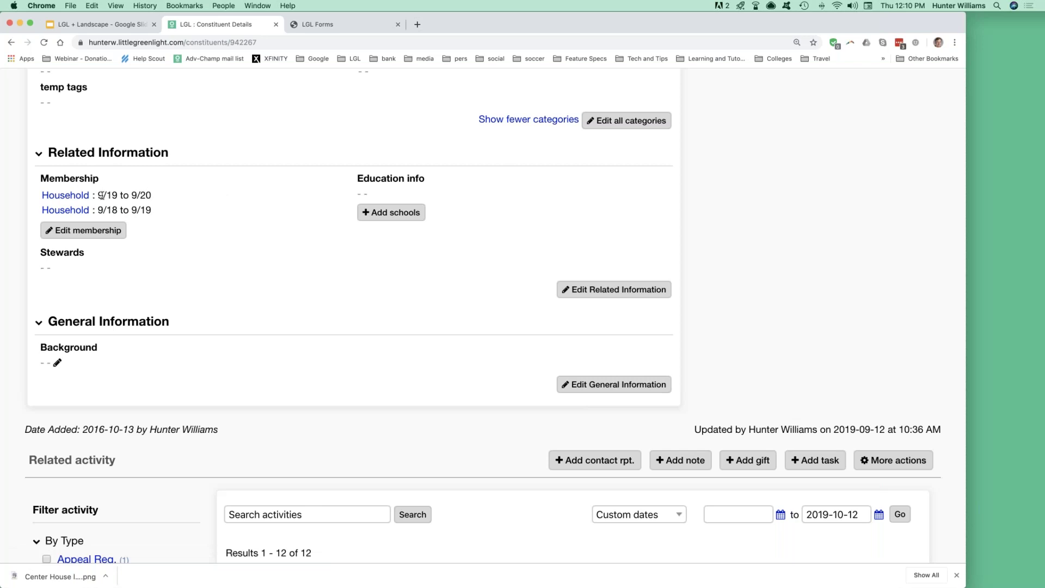
left_click_drag(132, 195, 151, 194)
left_click(150, 195)
left_click_drag(131, 195, 152, 195)
scroll(234, 214, "down", 5)
scroll(234, 214, "down", 3)
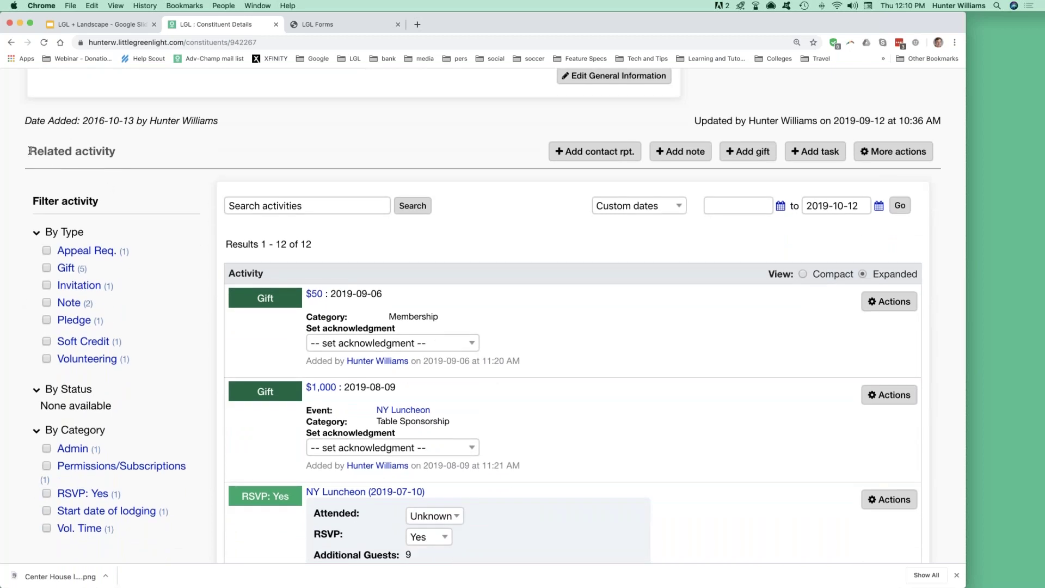
left_click_drag(29, 151, 126, 153)
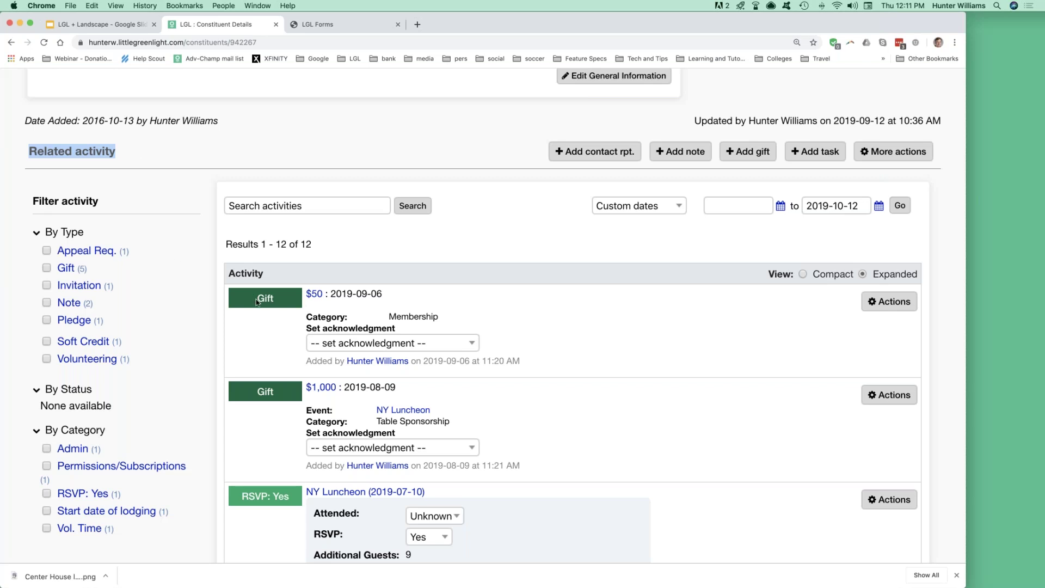
scroll(270, 404, "down", 3)
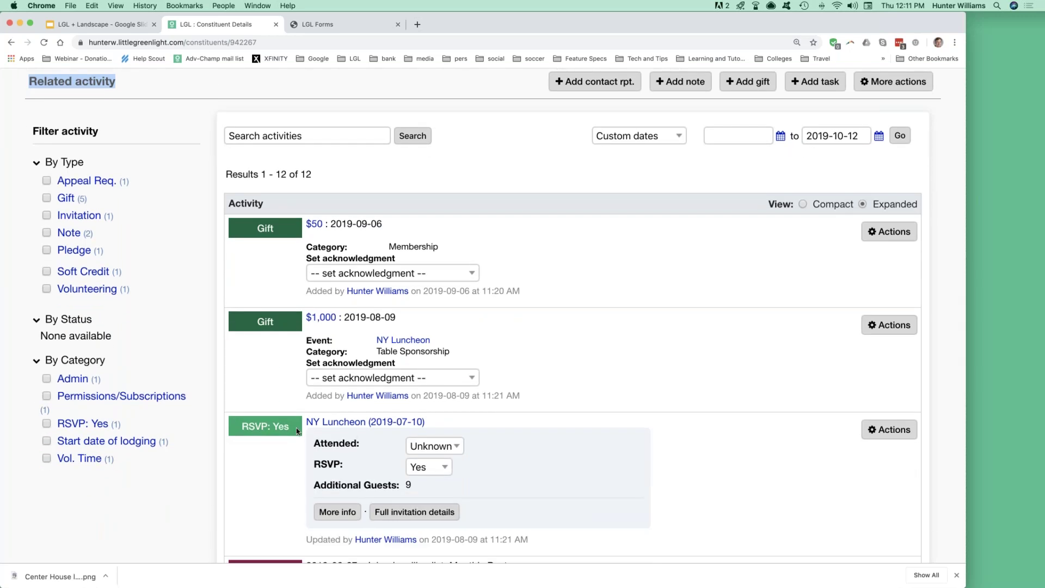
scroll(297, 432, "down", 1)
scroll(296, 431, "down", 1)
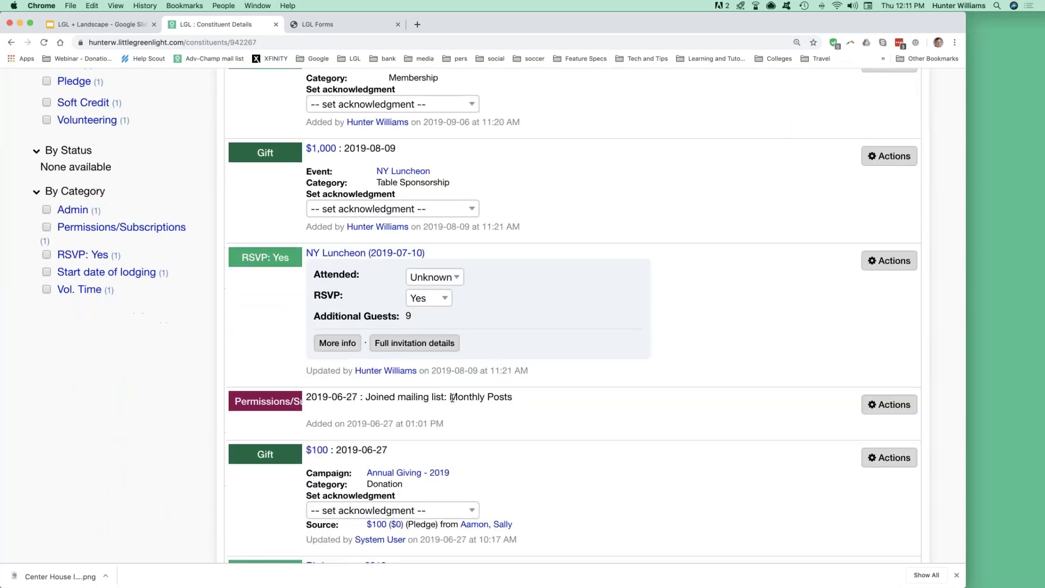
left_click_drag(398, 397, 455, 397)
scroll(455, 397, "down", 4)
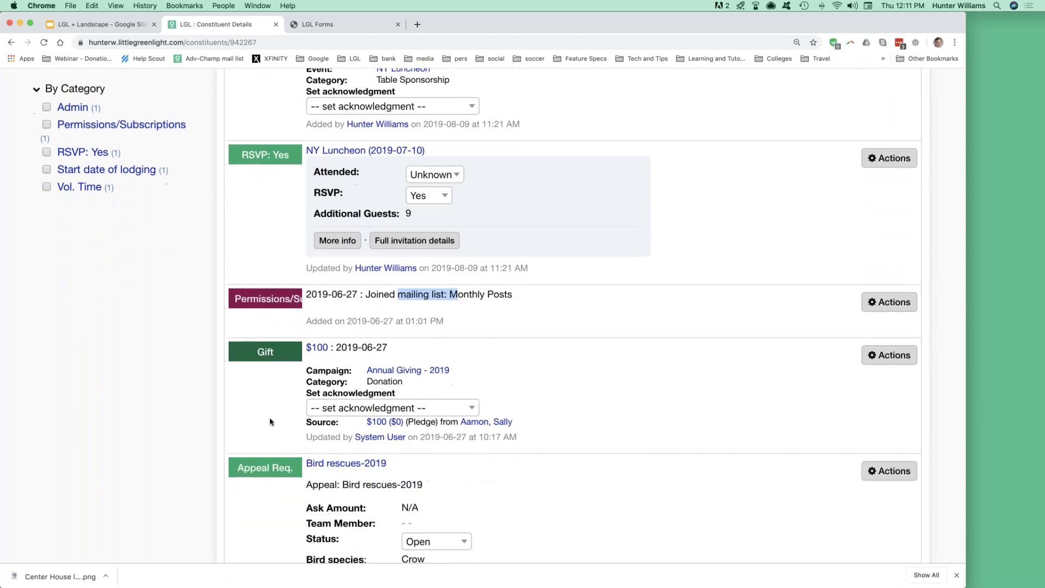
scroll(153, 387, "up", 12)
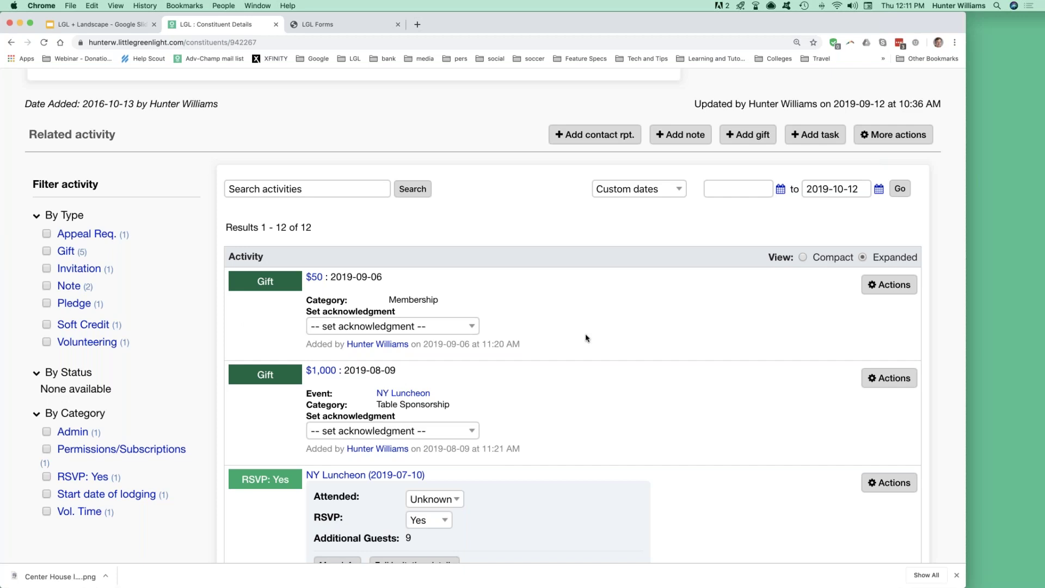
scroll(586, 338, "down", 1)
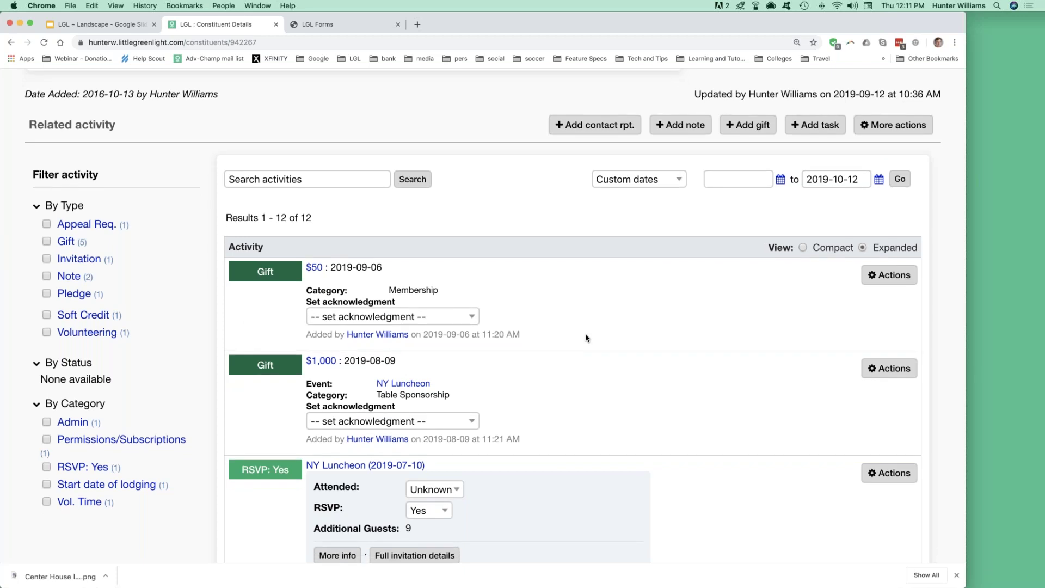
scroll(585, 338, "up", 15)
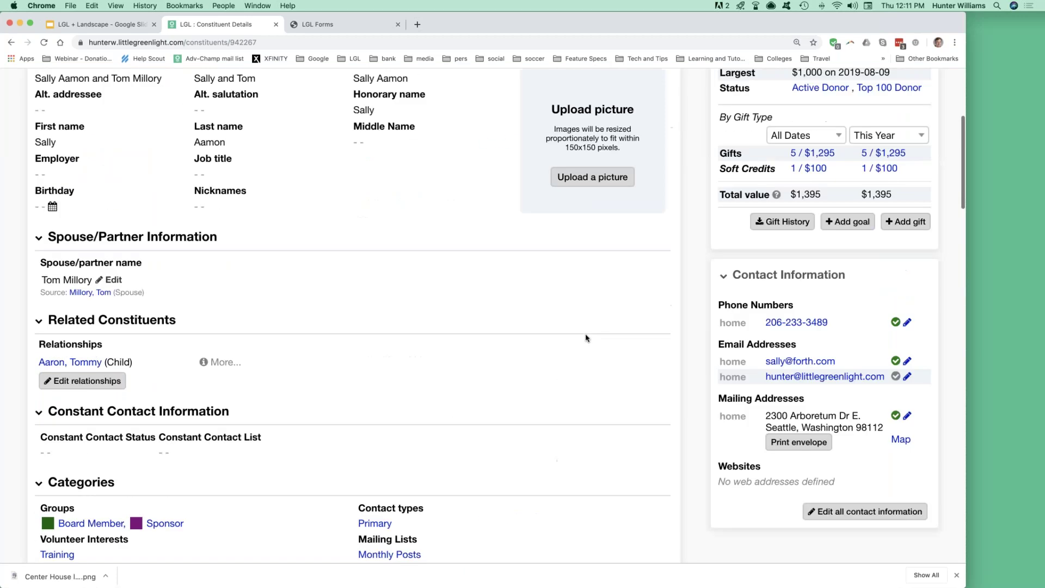
scroll(586, 338, "up", 5)
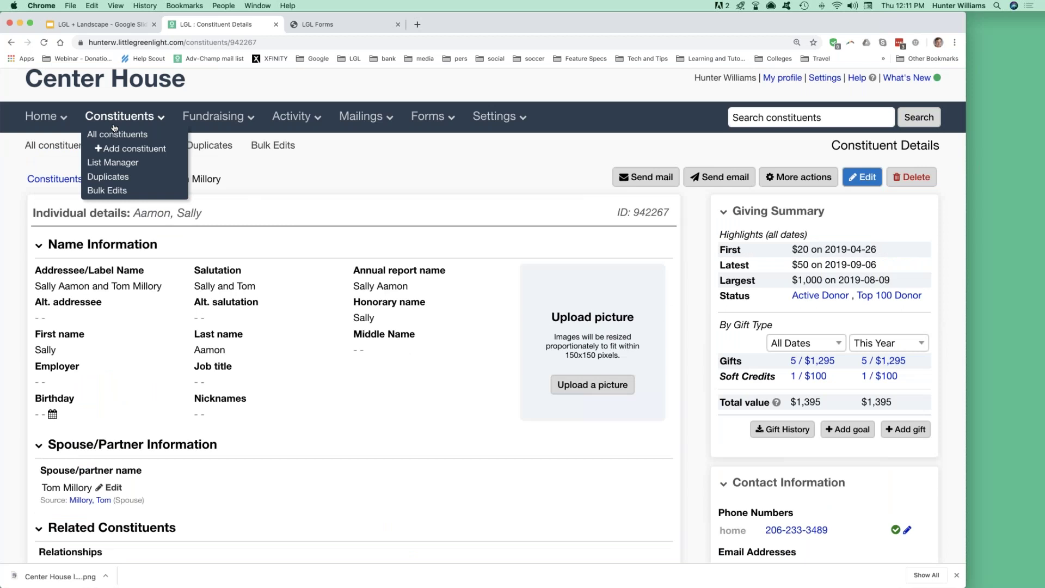
left_click(12, 43)
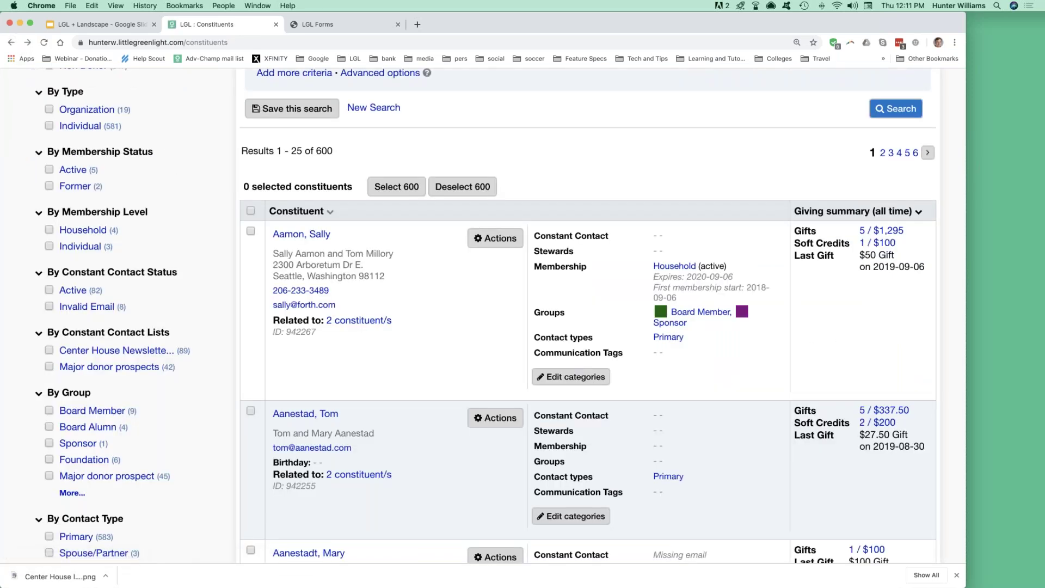
scroll(588, 316, "up", 5)
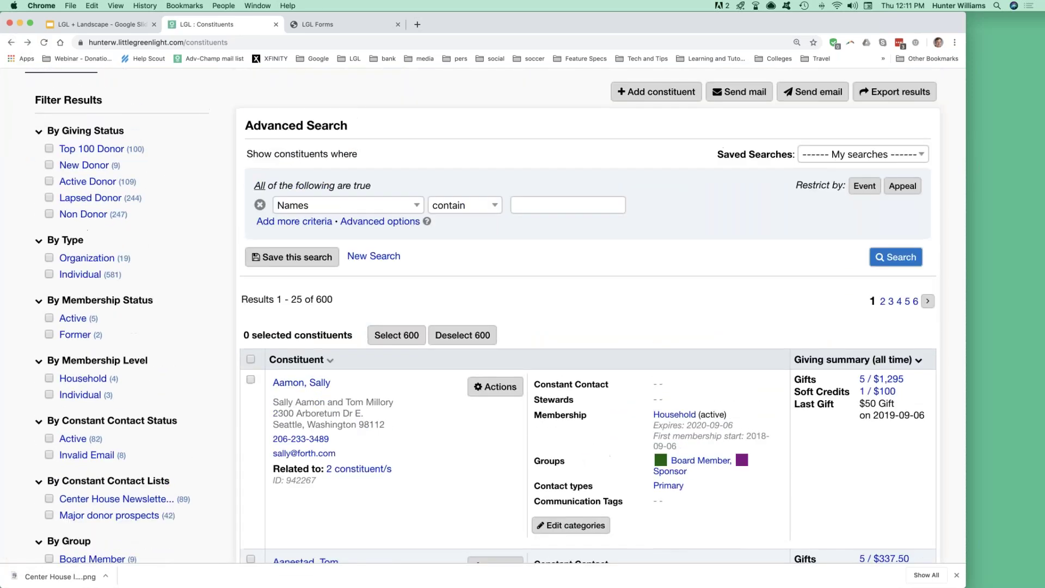
scroll(495, 317, "up", 3)
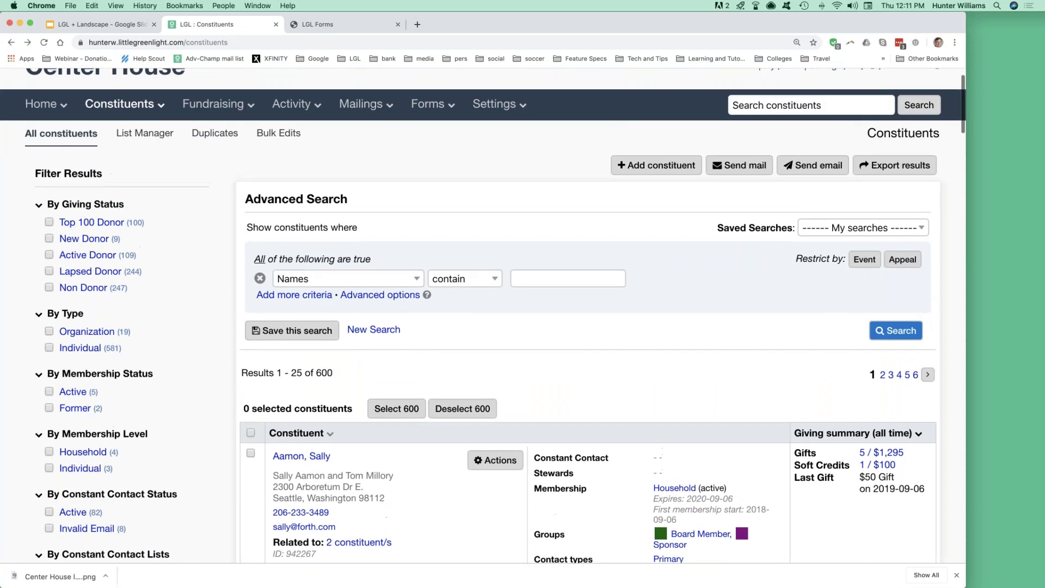
left_click_drag(34, 174, 107, 175)
left_click(36, 173)
double_click(136, 222)
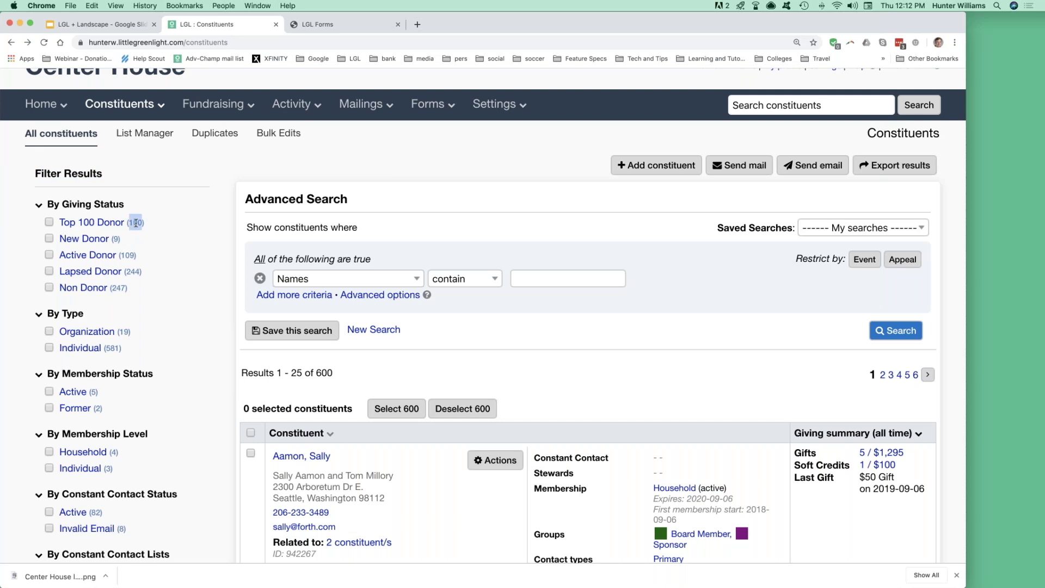
double_click(128, 255)
scroll(205, 267, "down", 3)
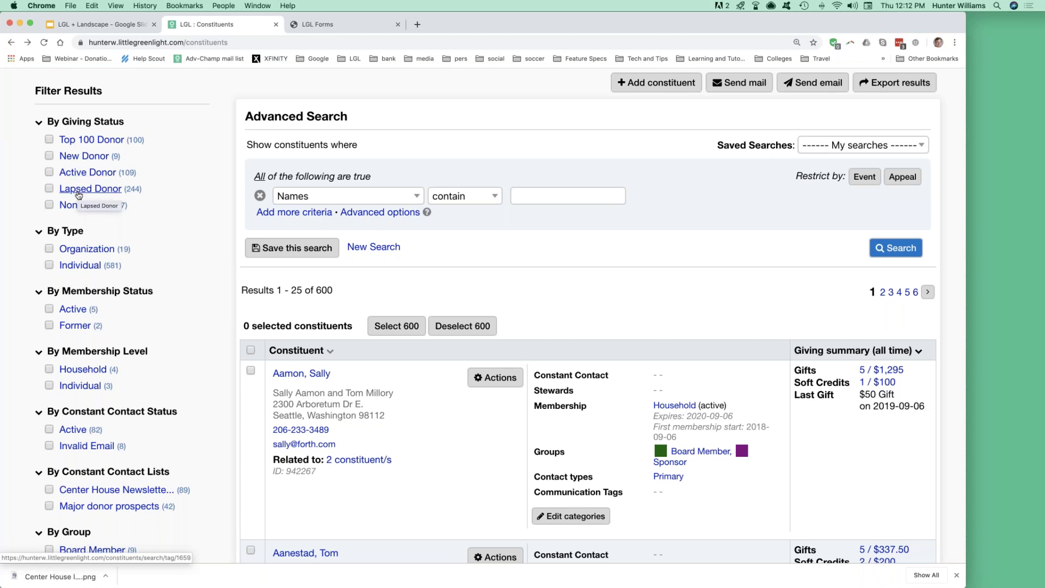
double_click(134, 189)
double_click(128, 172)
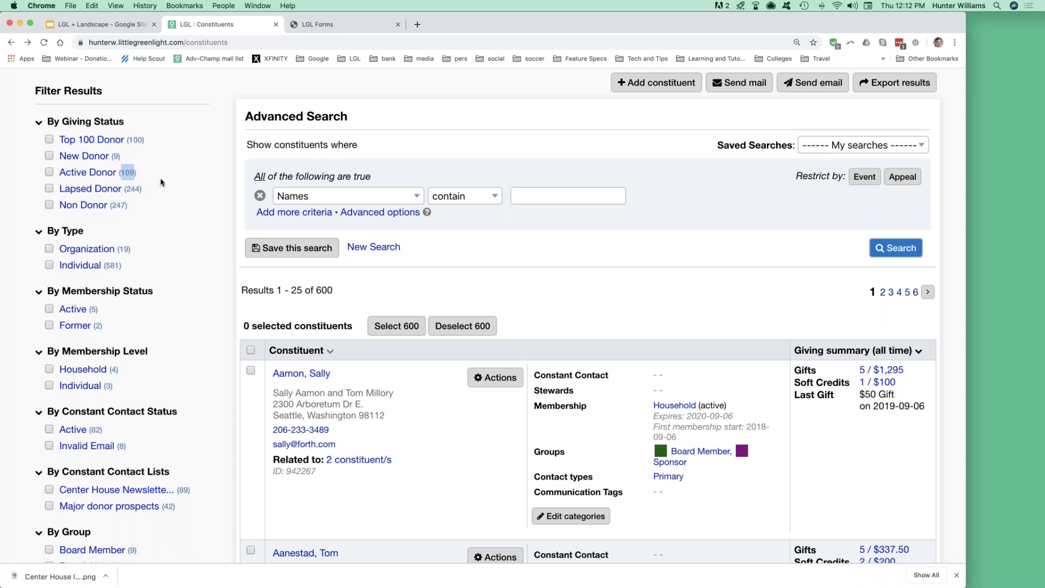
scroll(161, 182, "down", 5)
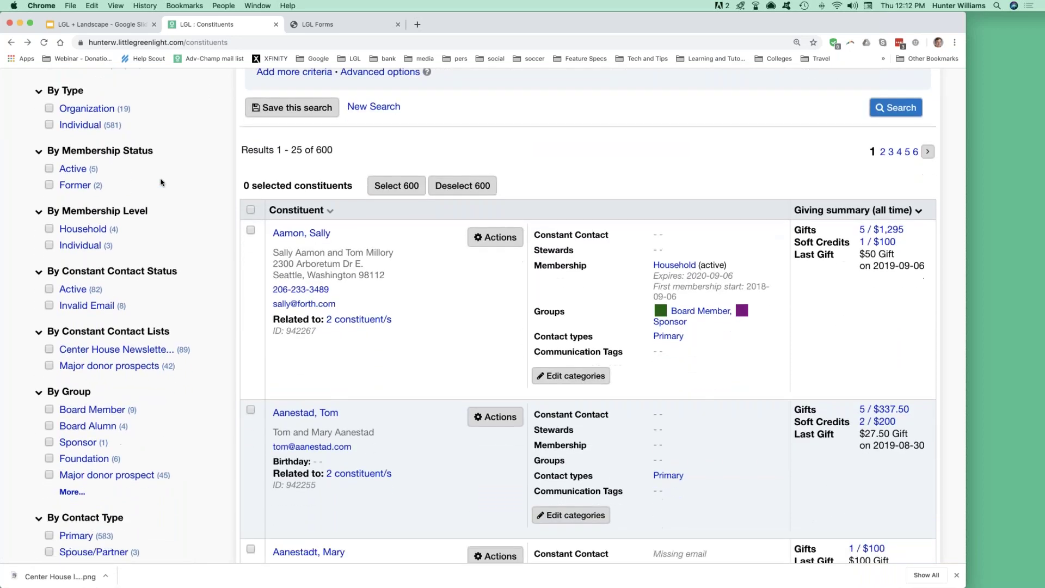
scroll(161, 182, "down", 1)
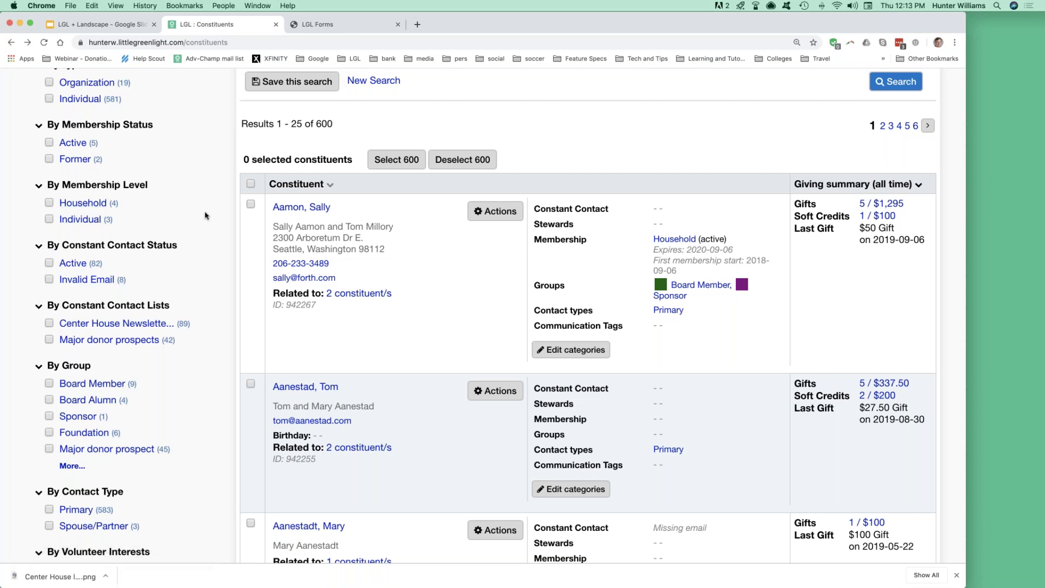
scroll(185, 191, "down", 2)
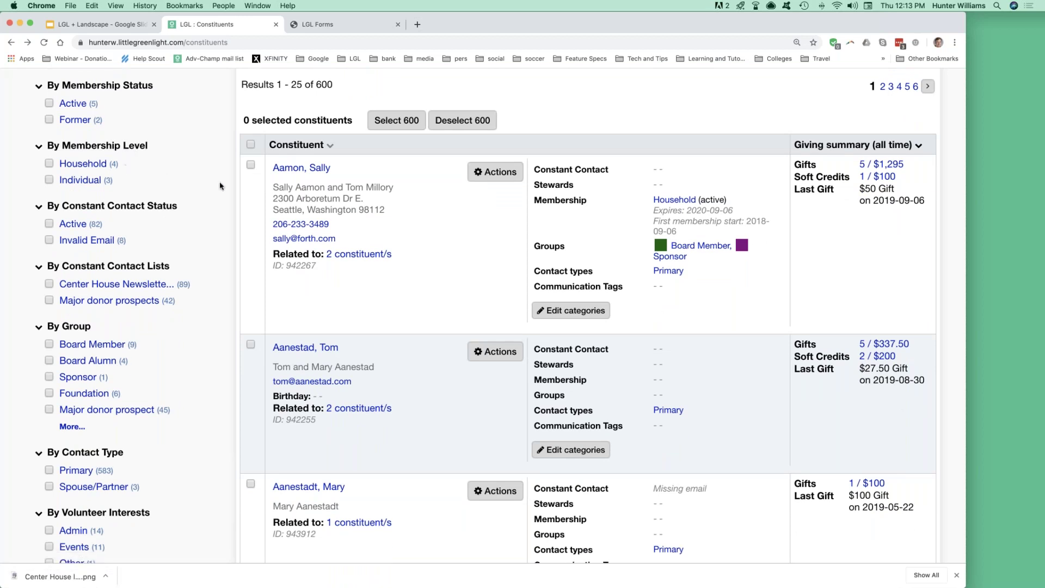
scroll(221, 186, "down", 5)
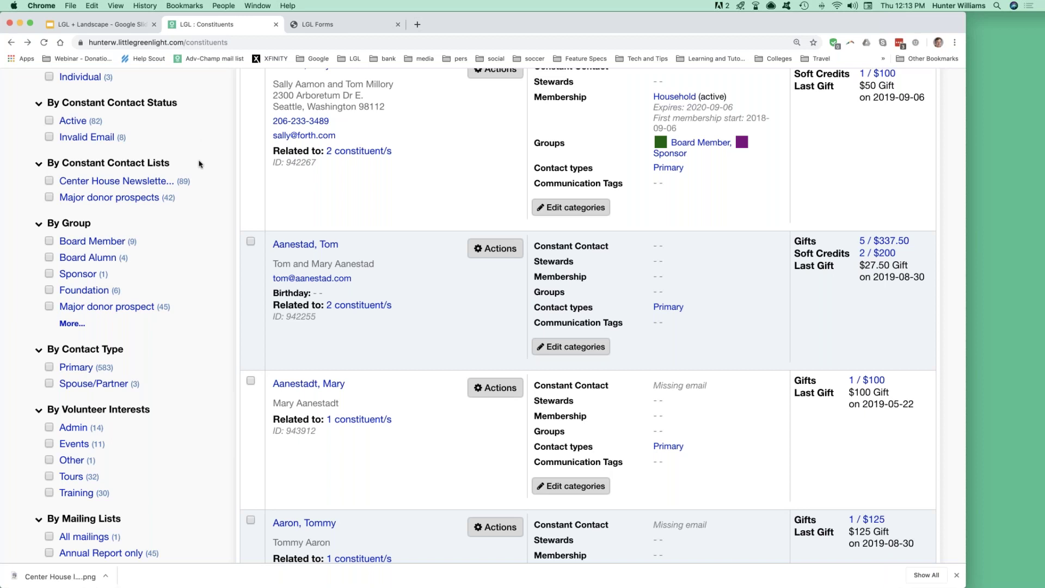
Expand the By Group filters with More... to reveal the Member and Volunteer groups.
scroll(199, 164, "down", 2)
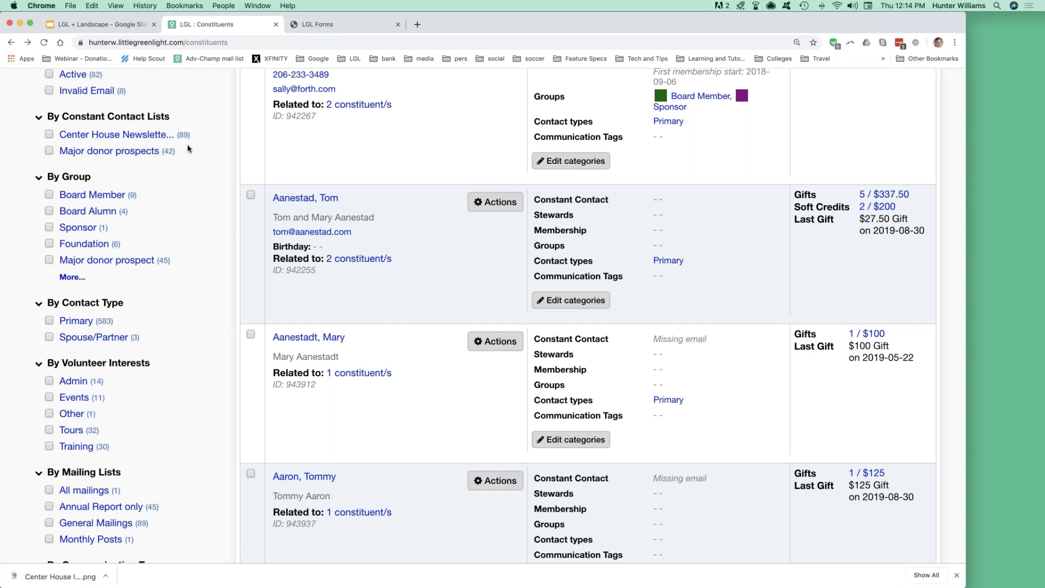
scroll(188, 149, "down", 3)
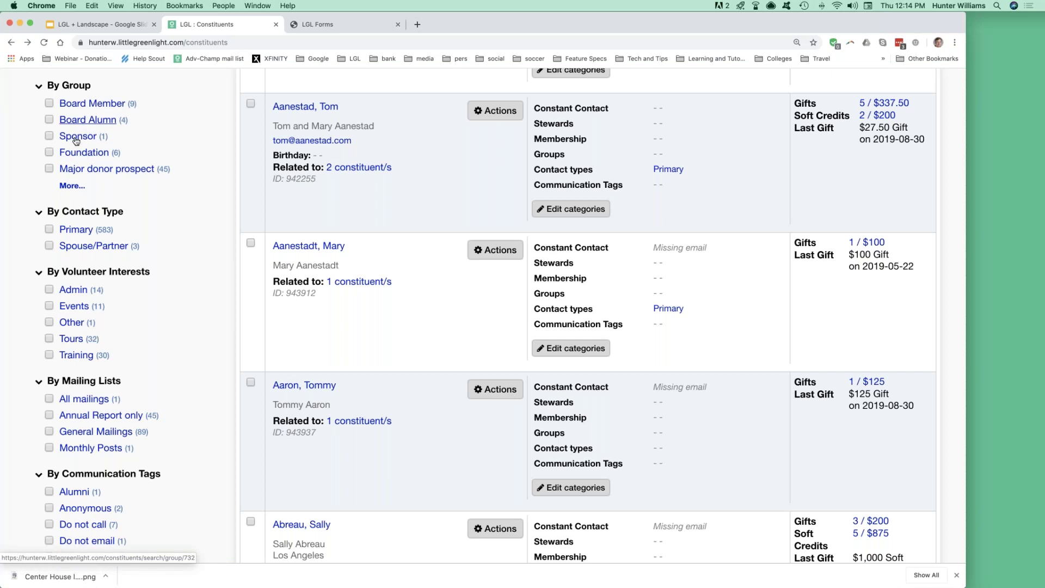
left_click(68, 186)
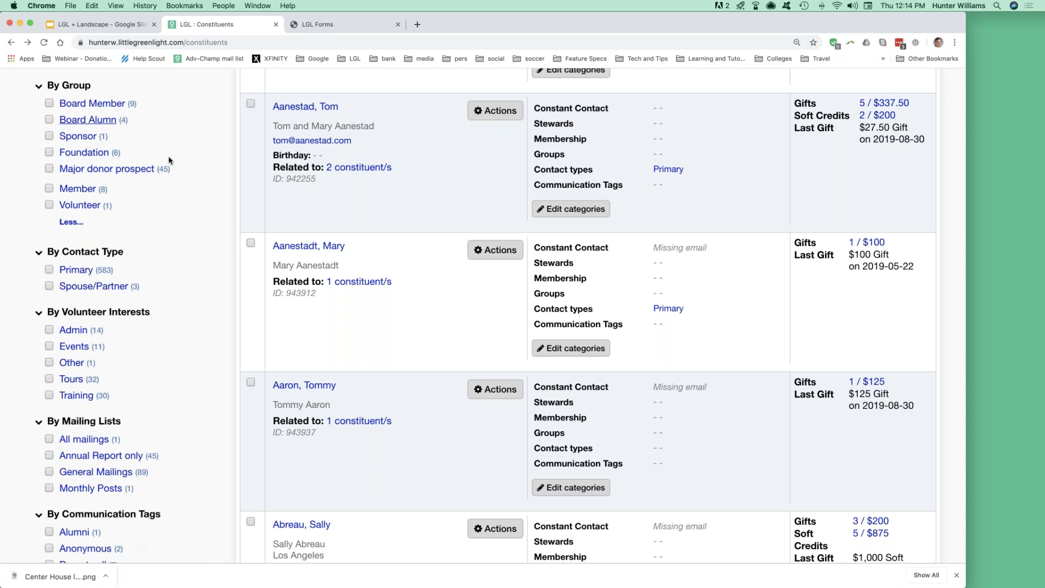
scroll(179, 196, "down", 1)
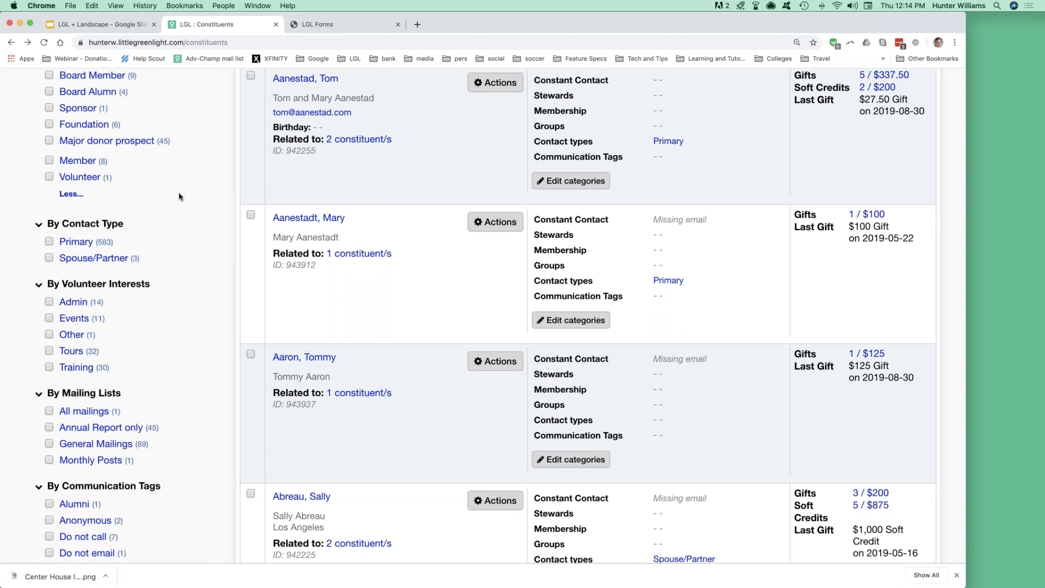
scroll(179, 197, "down", 5)
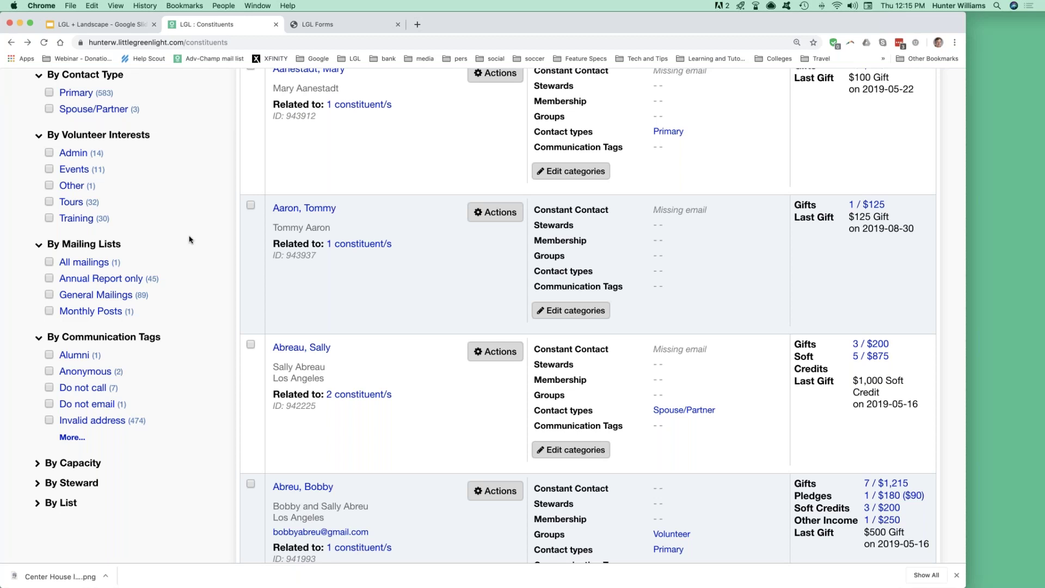
Scroll to the top and bring up the Settings dropdown in the navigation bar.
scroll(190, 240, "up", 3)
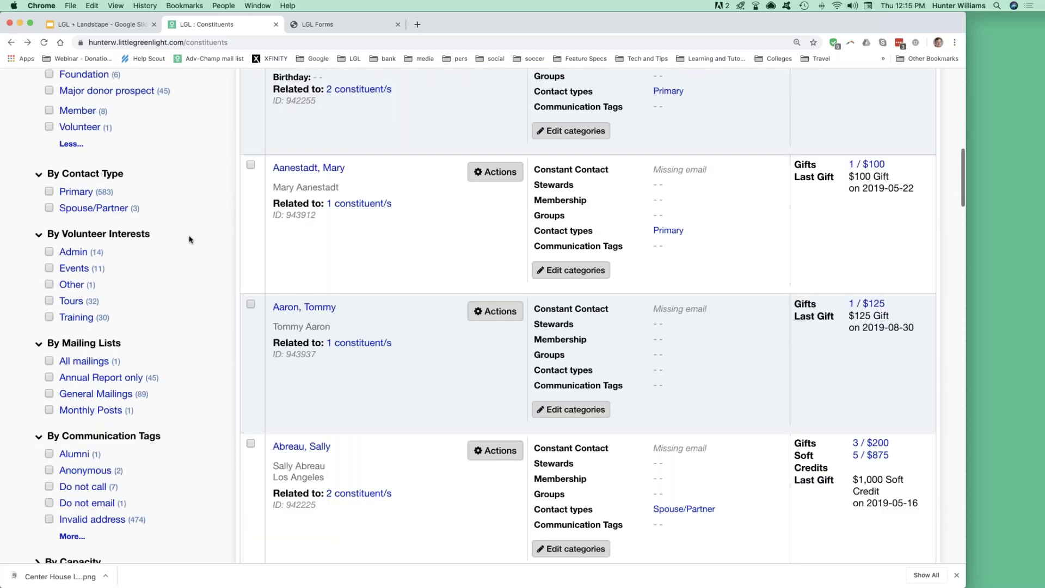
scroll(189, 239, "up", 10)
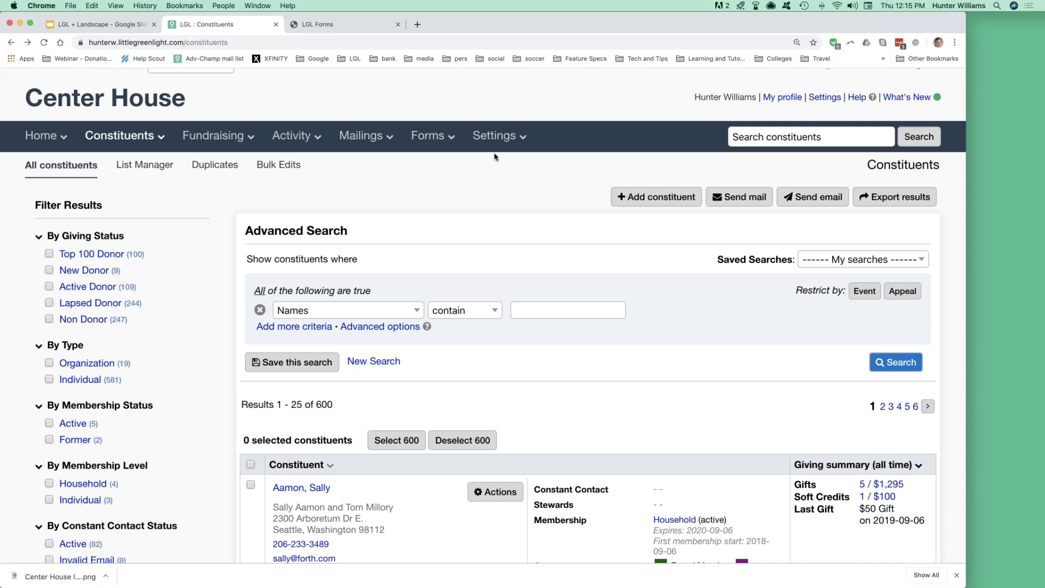
mouse_move(492, 136)
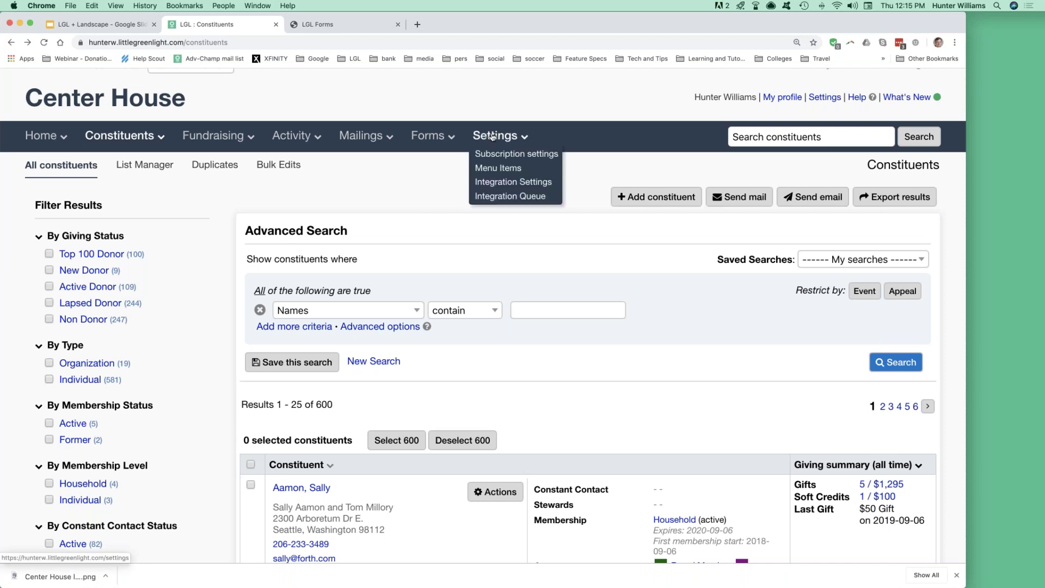
Open Settings > Menu Items and collapse the Constituent categories panel.
left_click(493, 169)
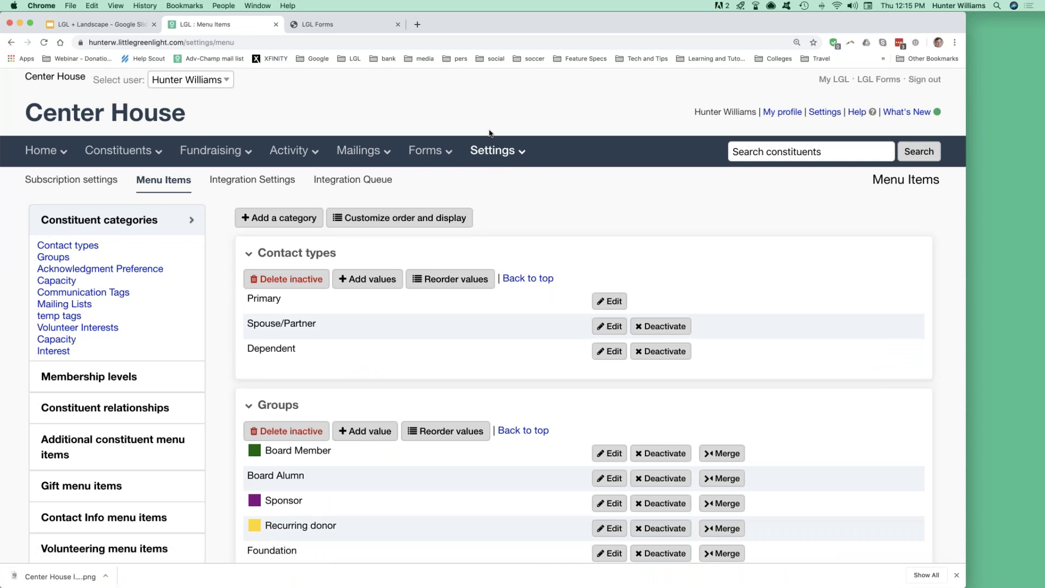
mouse_move(490, 152)
left_click(99, 220)
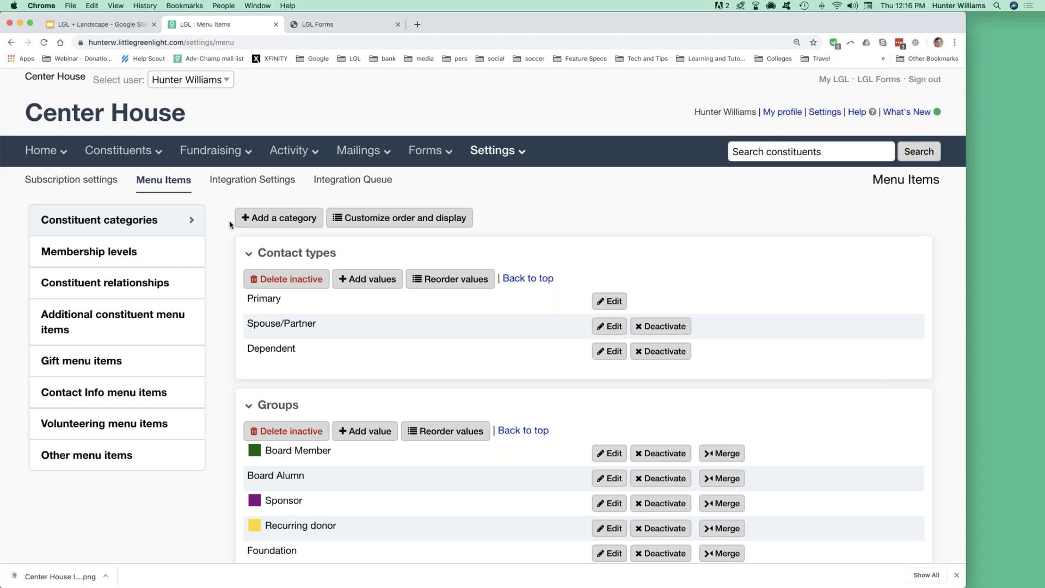
Create a Single select constituent category named 'Land donation status'.
left_click(275, 218)
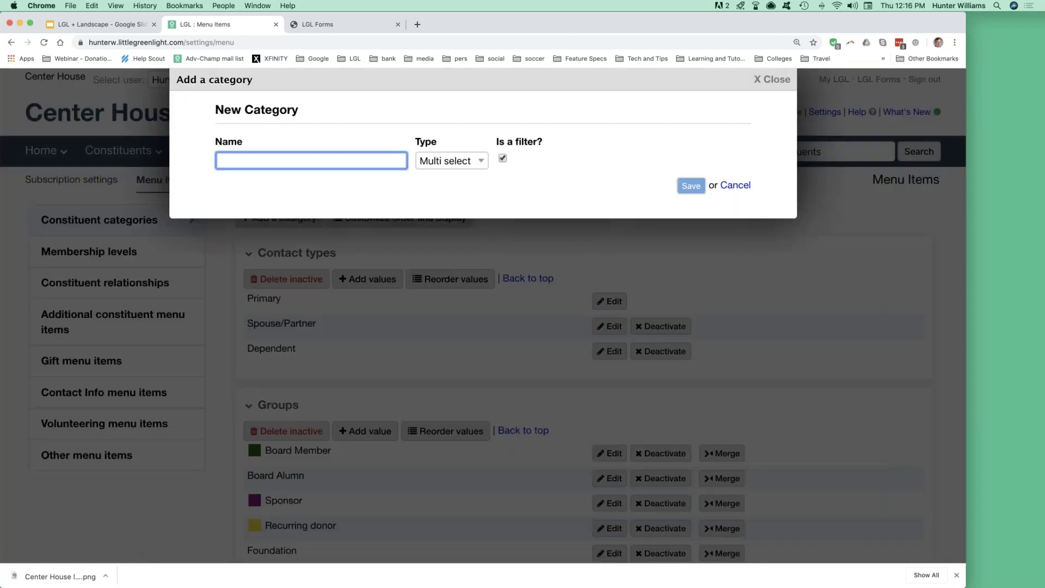
type("Land donation sta")
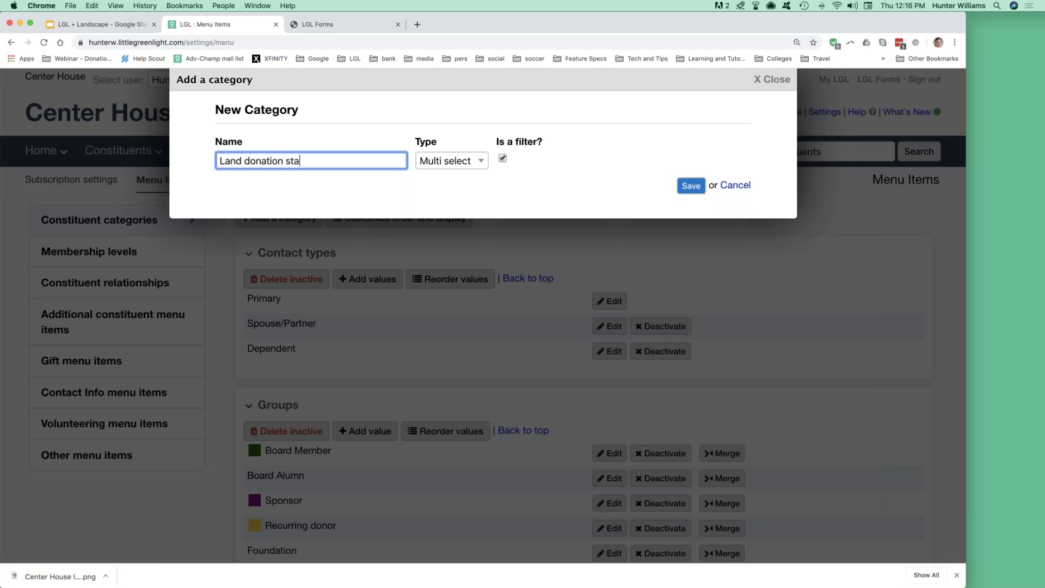
type("tus")
left_click(430, 165)
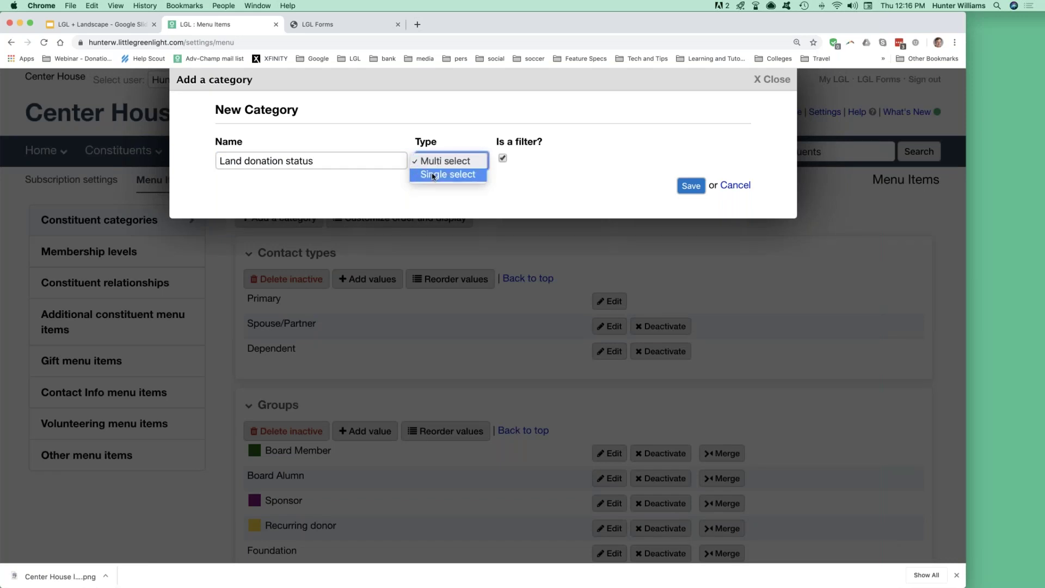
left_click(434, 175)
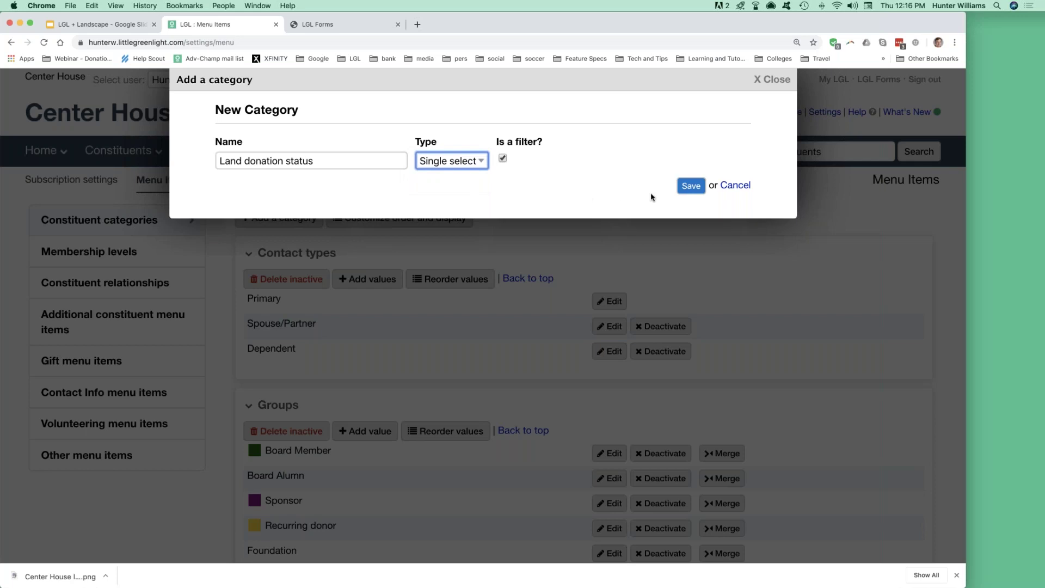
left_click(689, 186)
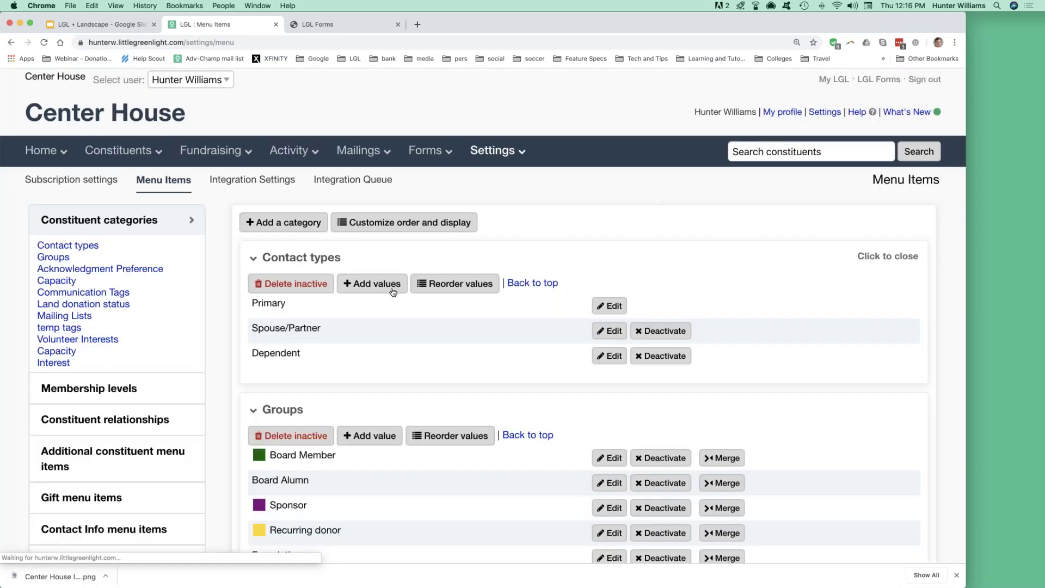
Add the values Prospect, In Progress, Active and Former to Land donation status.
left_click(66, 306)
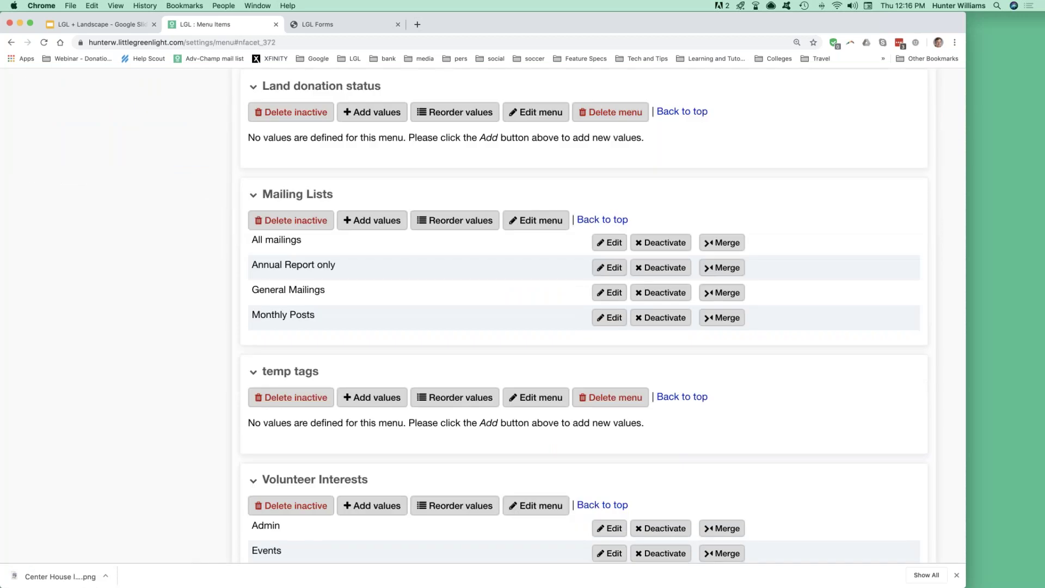
left_click(377, 114)
left_click(333, 178)
type("Pro")
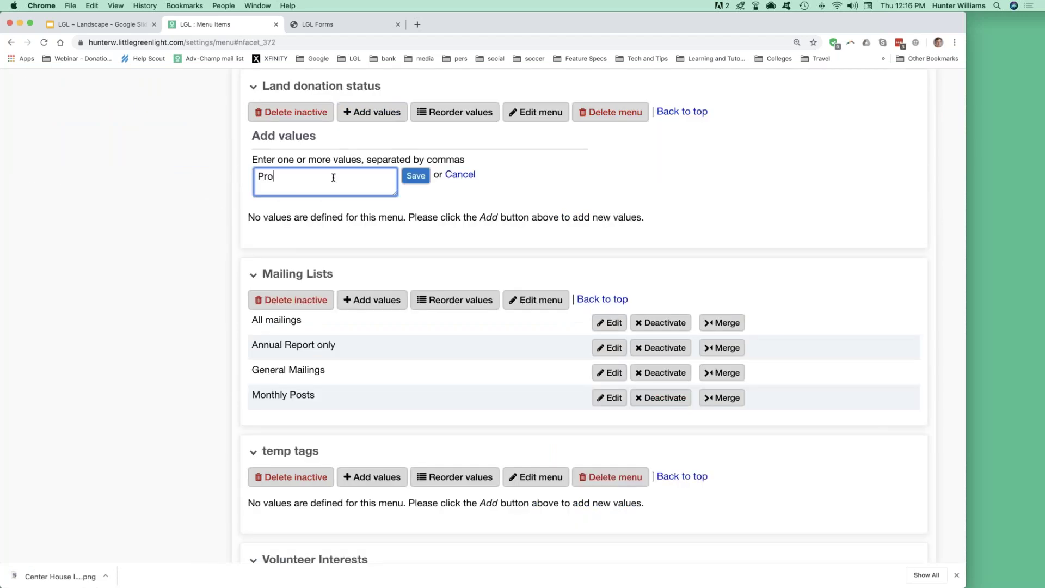
type("spect, In Progress, Active, Former")
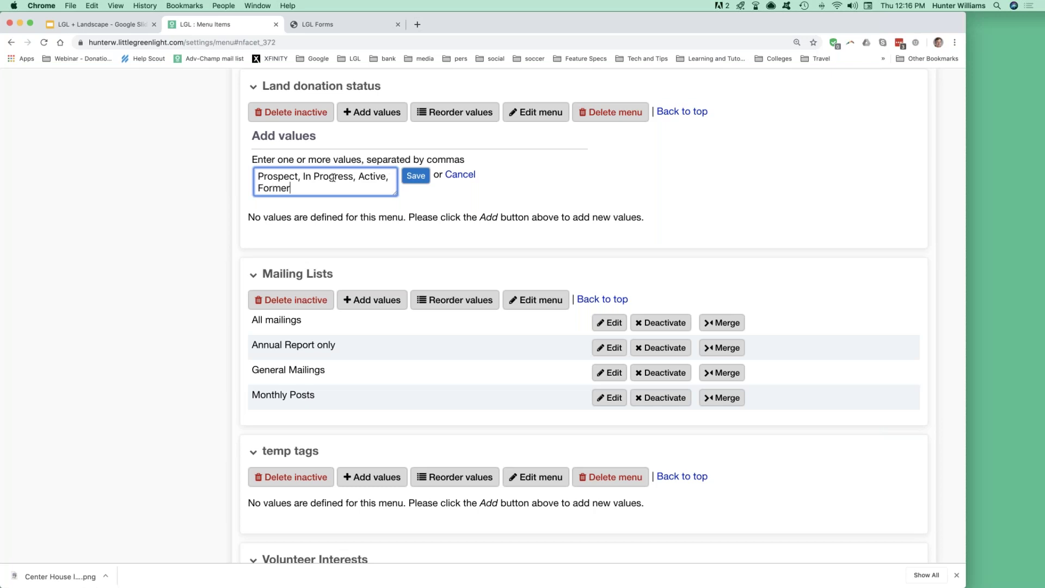
left_click(415, 176)
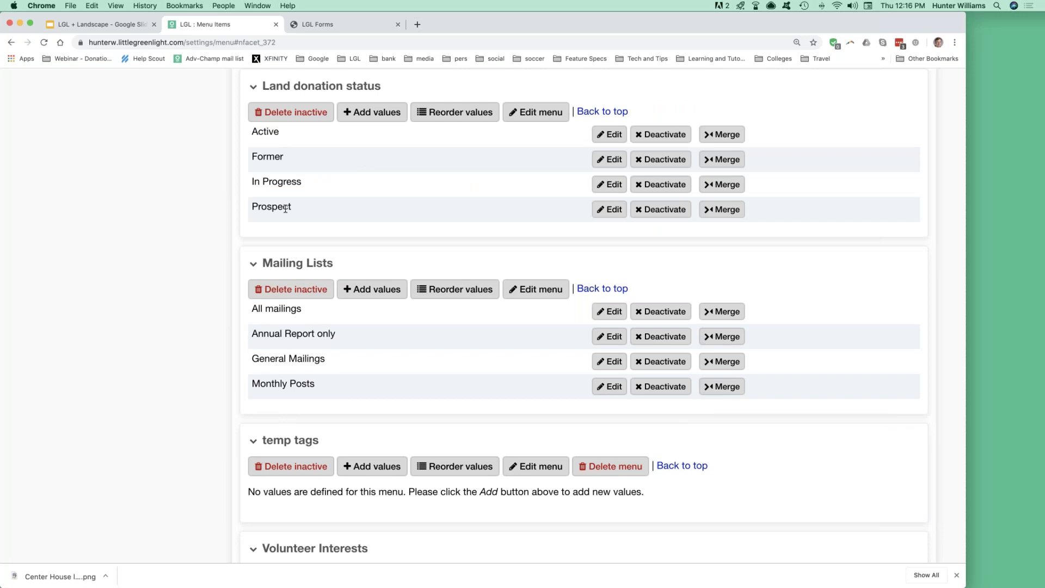
Reorder the values to Prospect, In Progress, Active, Former.
left_click(439, 120)
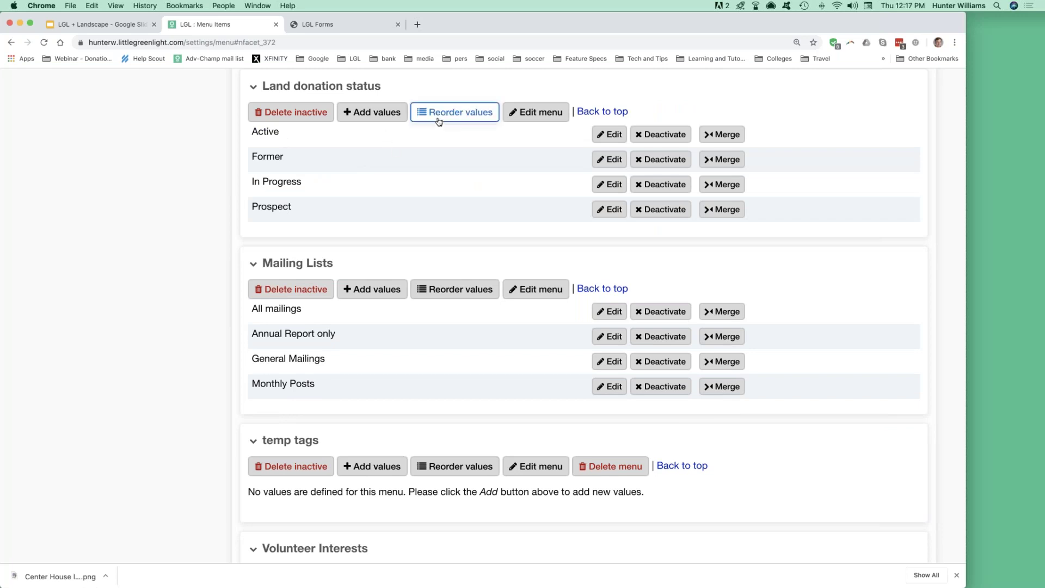
left_click_drag(254, 200, 254, 138)
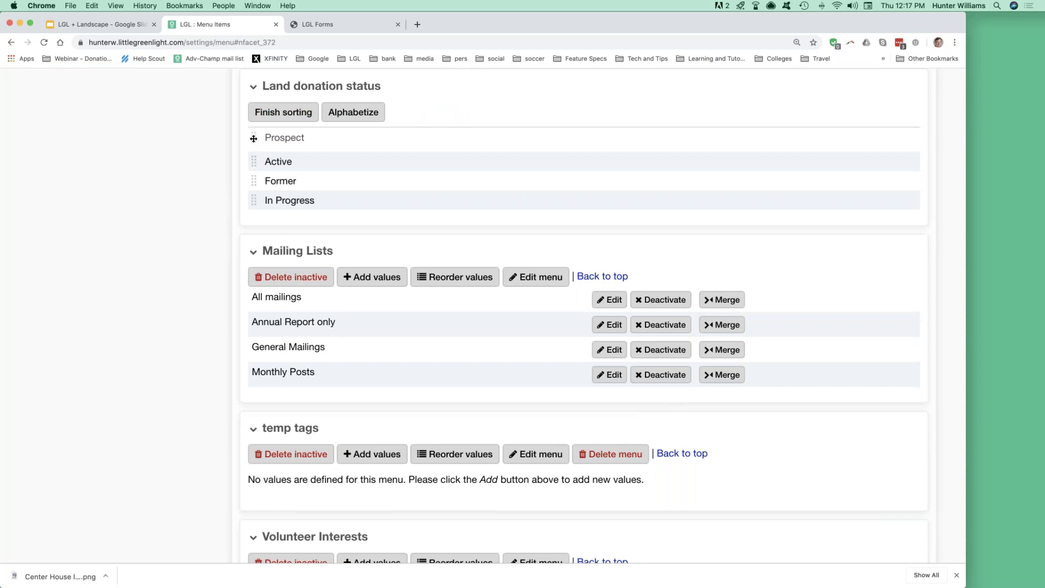
left_click_drag(253, 199, 275, 160)
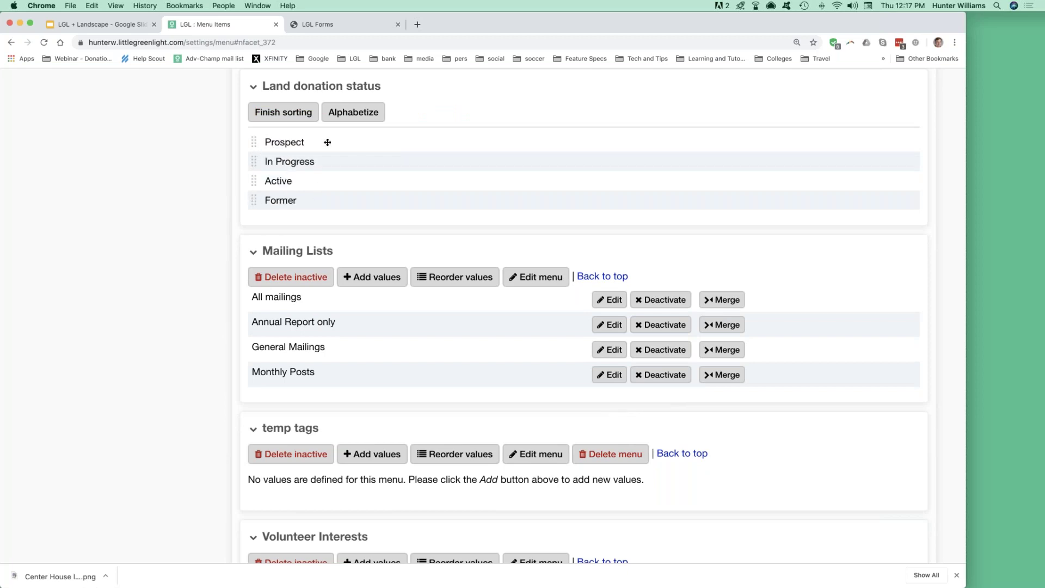
left_click(290, 112)
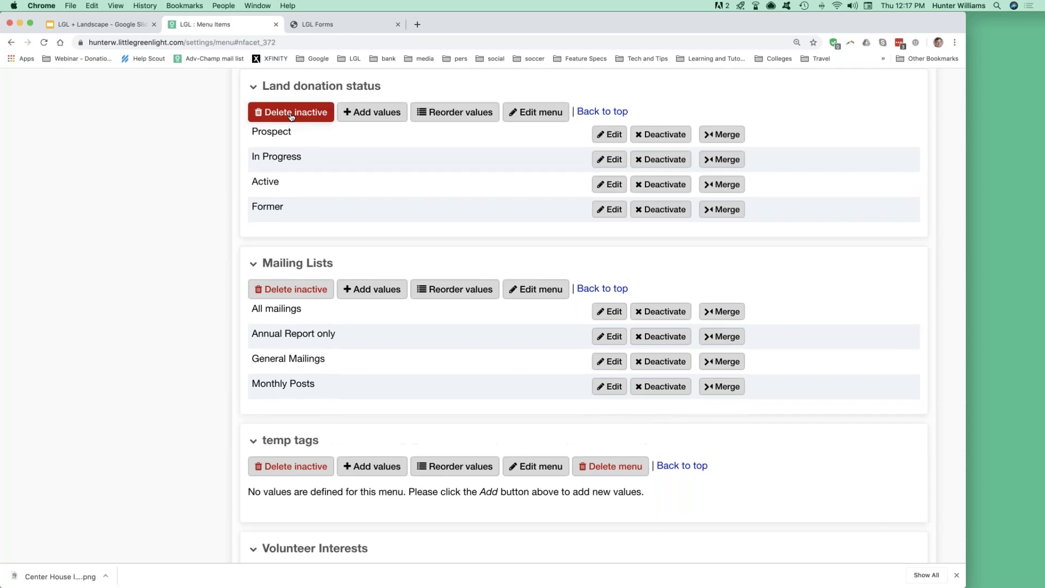
scroll(291, 116, "up", 15)
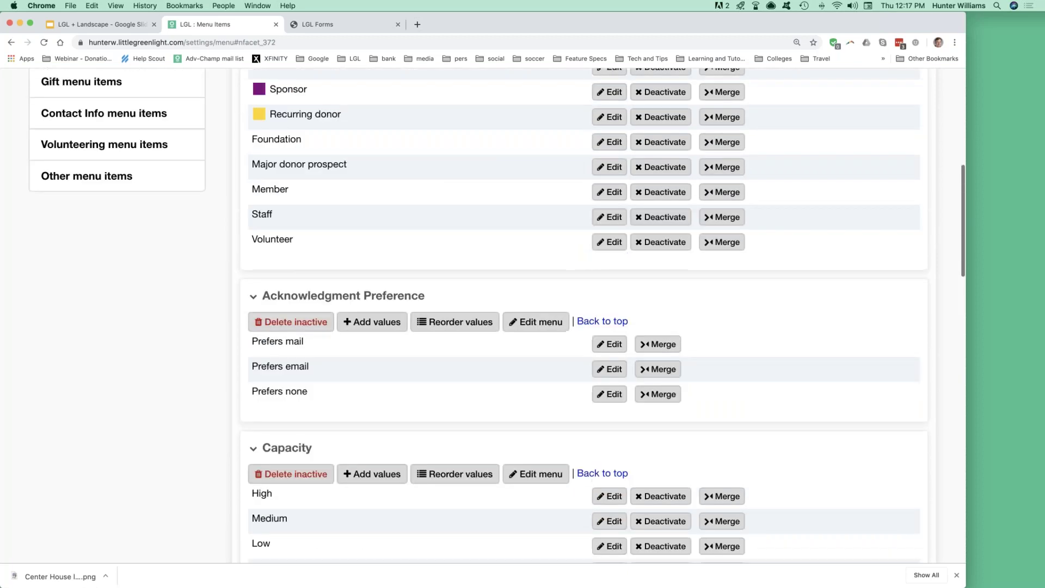
scroll(484, 312, "up", 5)
Return to the list of all constituents.
left_click(114, 114)
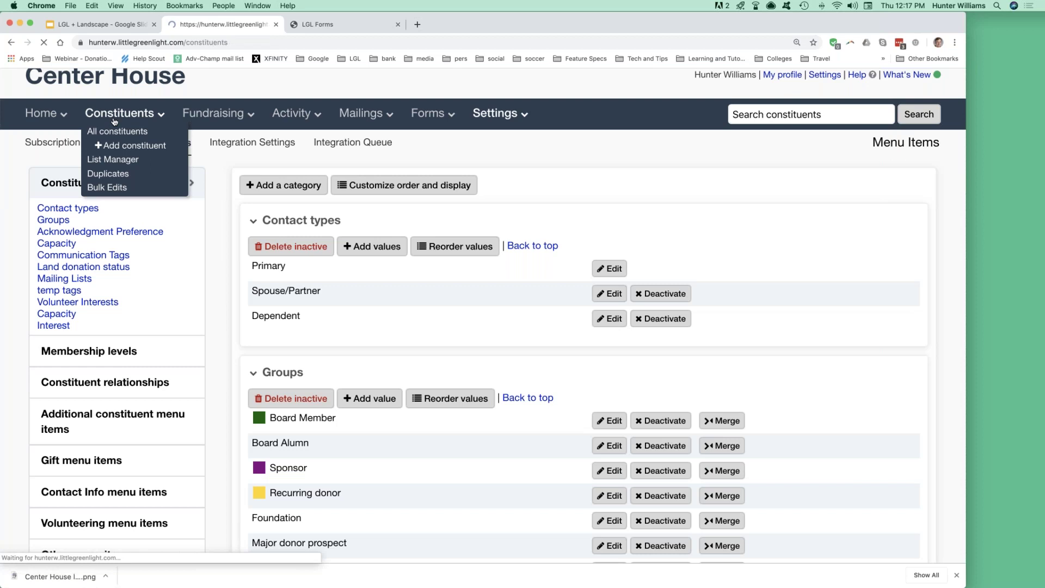
scroll(187, 322, "down", 10)
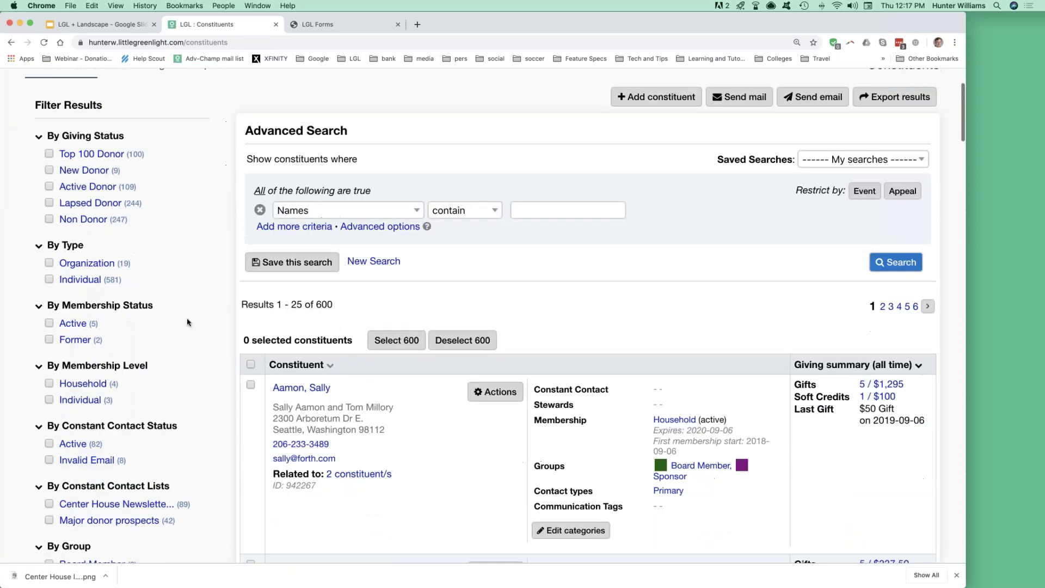
scroll(187, 322, "down", 3)
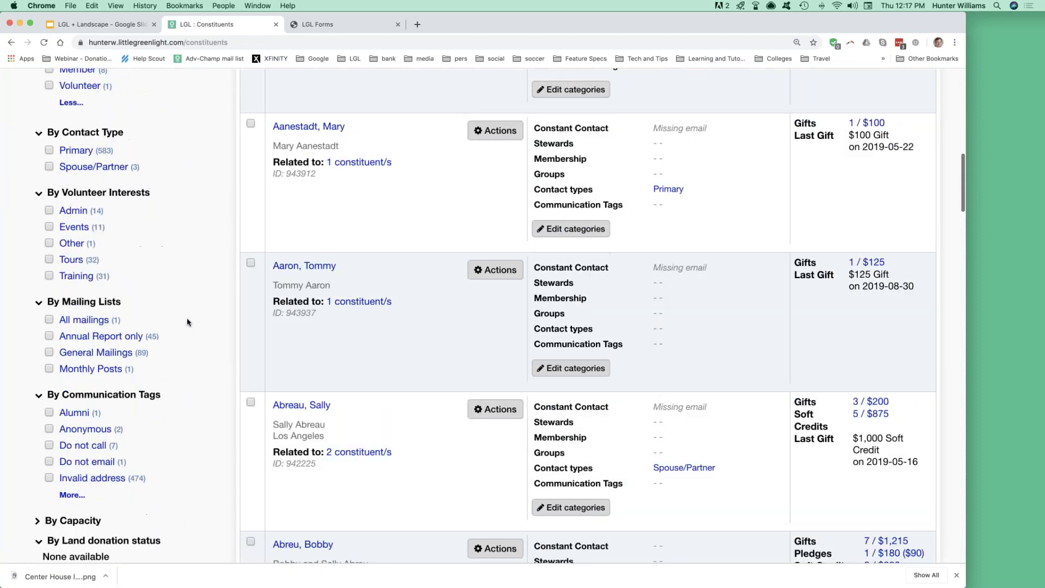
scroll(76, 133, "up", 10)
Collapse every filter section, from giving status through communication tags.
left_click(38, 107)
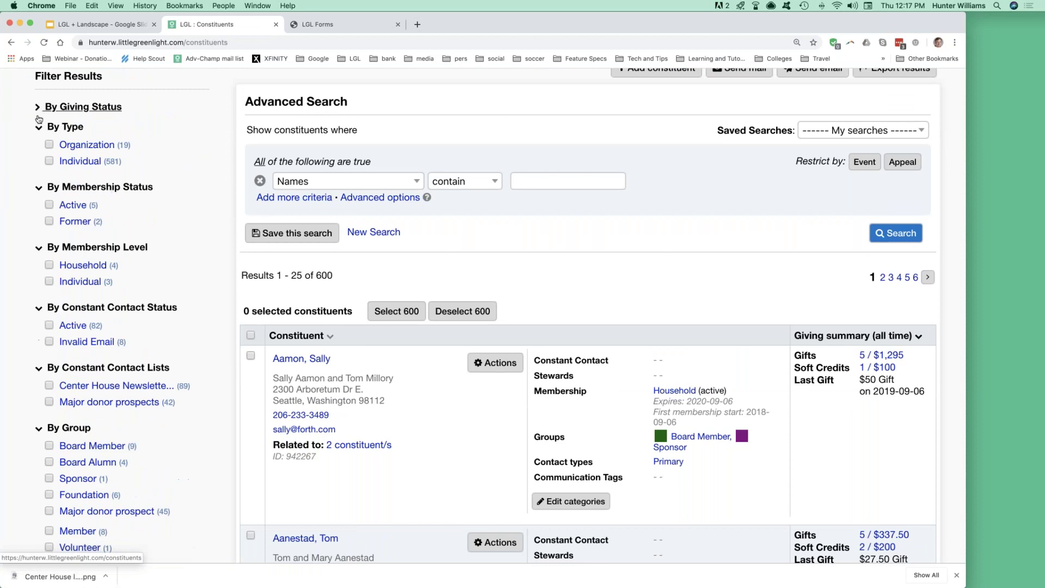
left_click(37, 127)
left_click(38, 147)
left_click(36, 167)
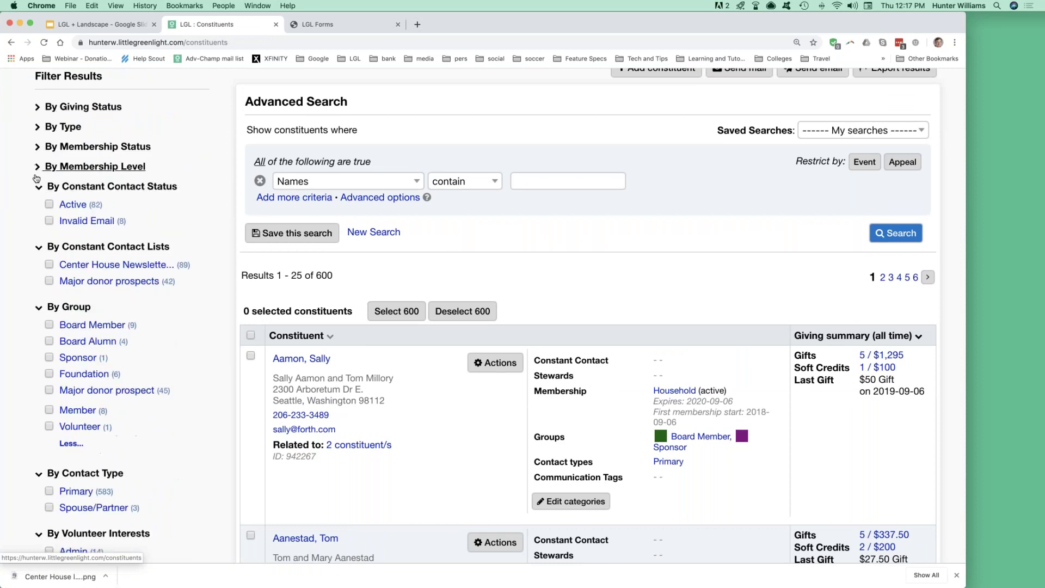
left_click(37, 186)
left_click(37, 207)
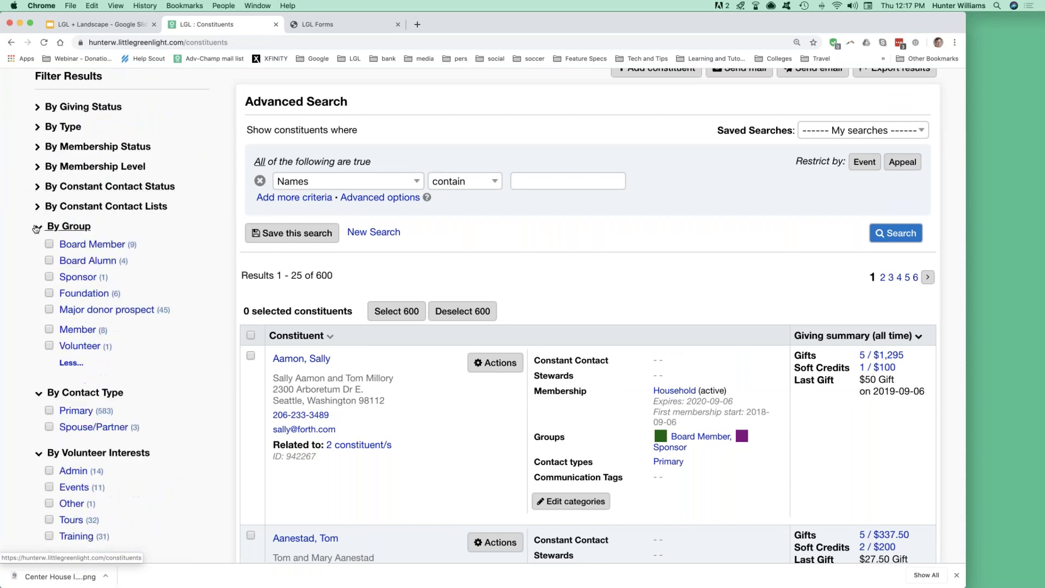
left_click(38, 226)
left_click(38, 252)
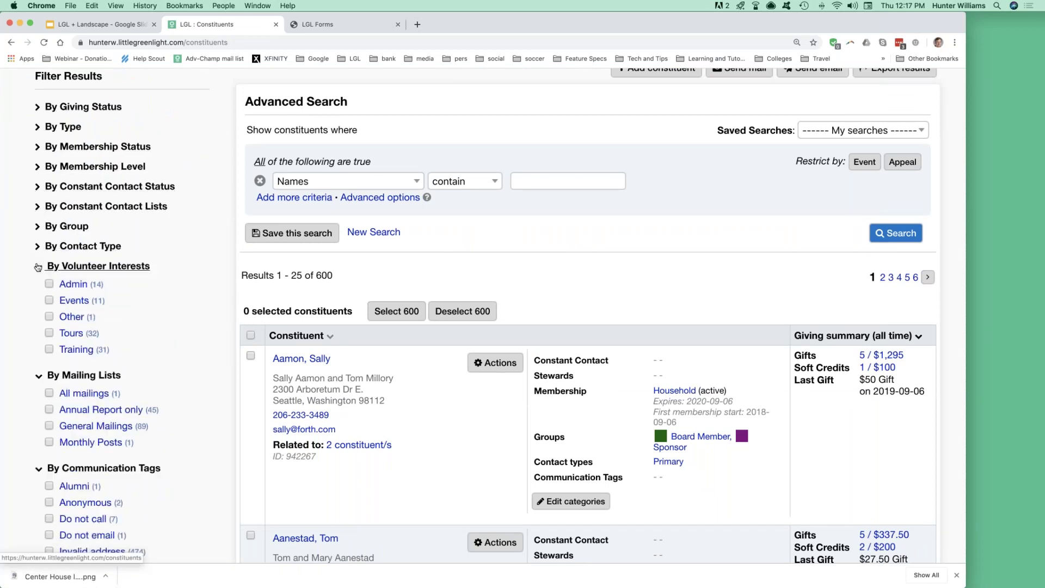
left_click(38, 266)
left_click(37, 286)
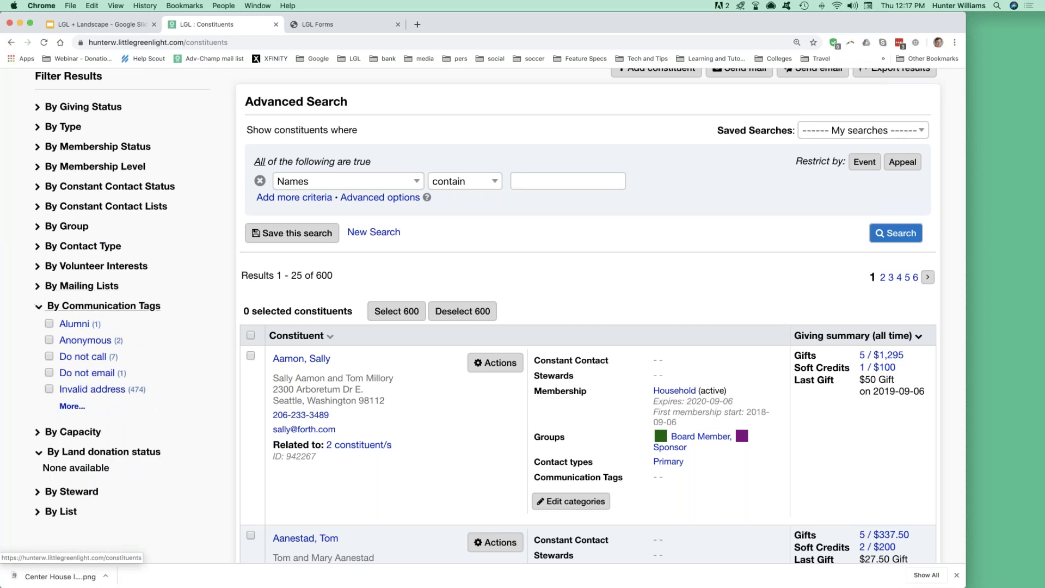
left_click(36, 306)
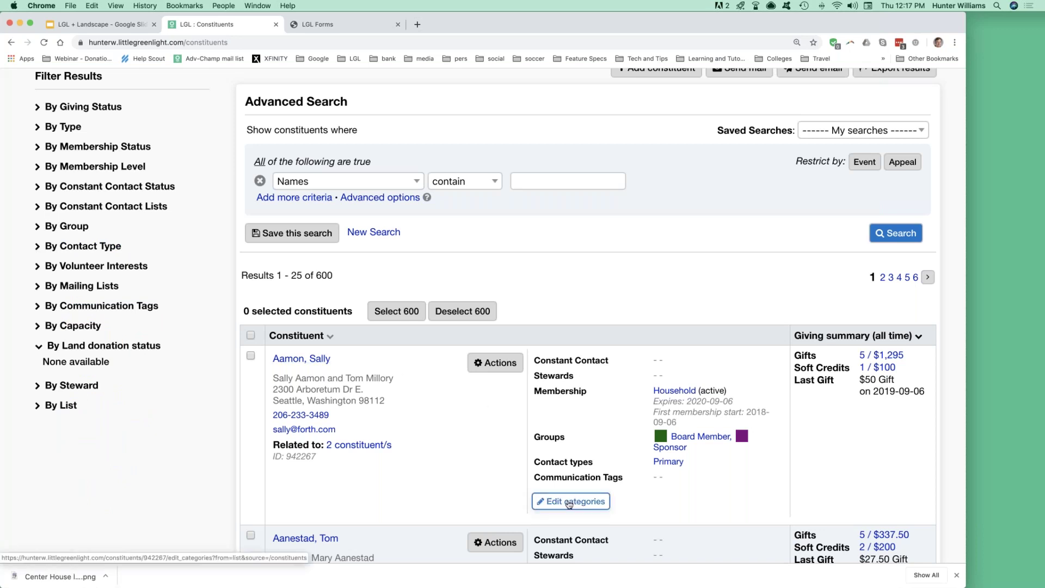
Go to the Settings > Menu Items page again.
scroll(570, 505, "up", 3)
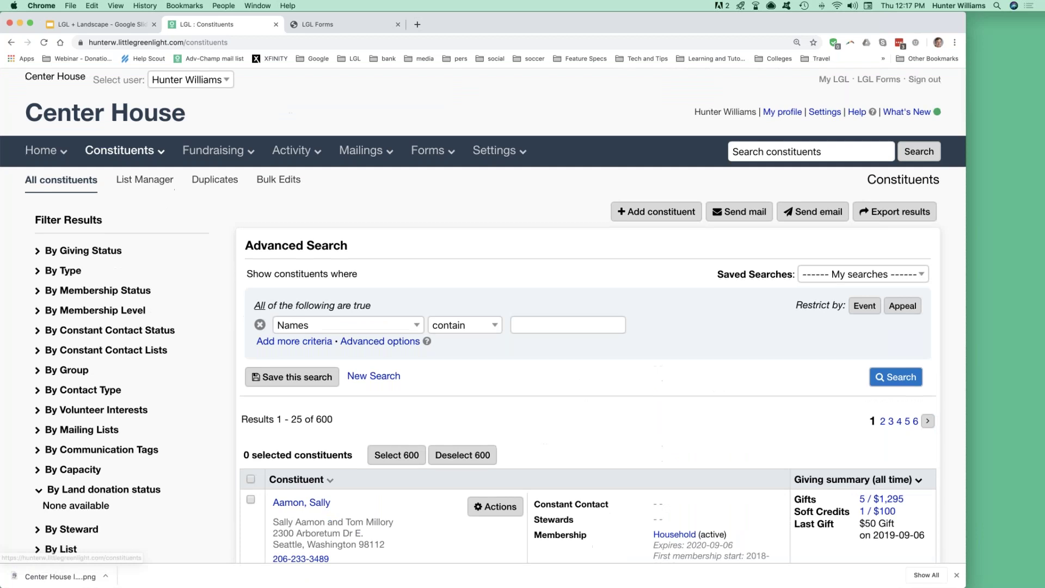
left_click(498, 151)
left_click(498, 182)
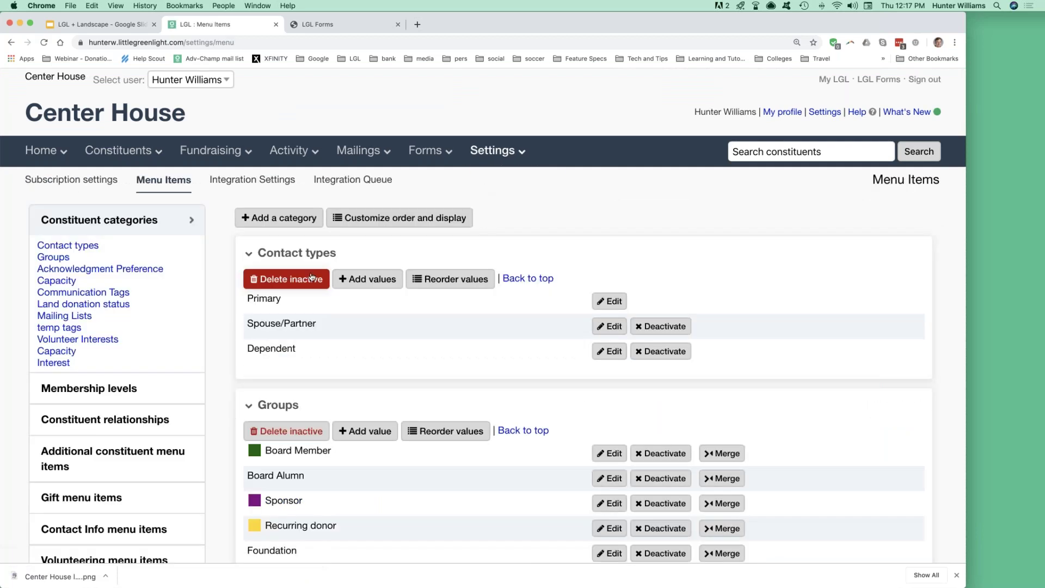
Move Land donation status to the top of the category order, show it in search results, and return to Constituents.
left_click(415, 223)
scroll(240, 361, "down", 3)
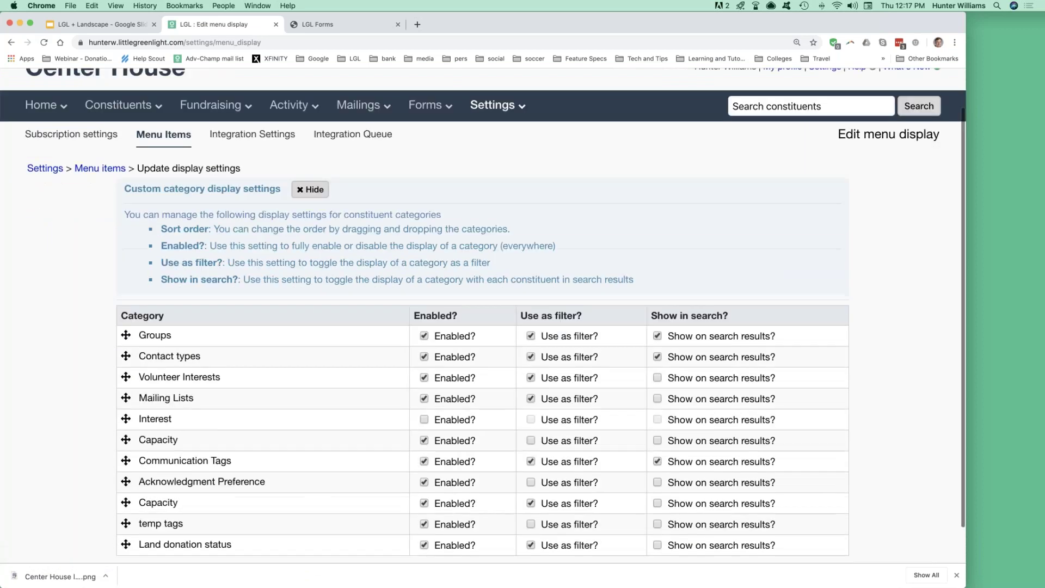
left_click_drag(123, 401, 130, 292)
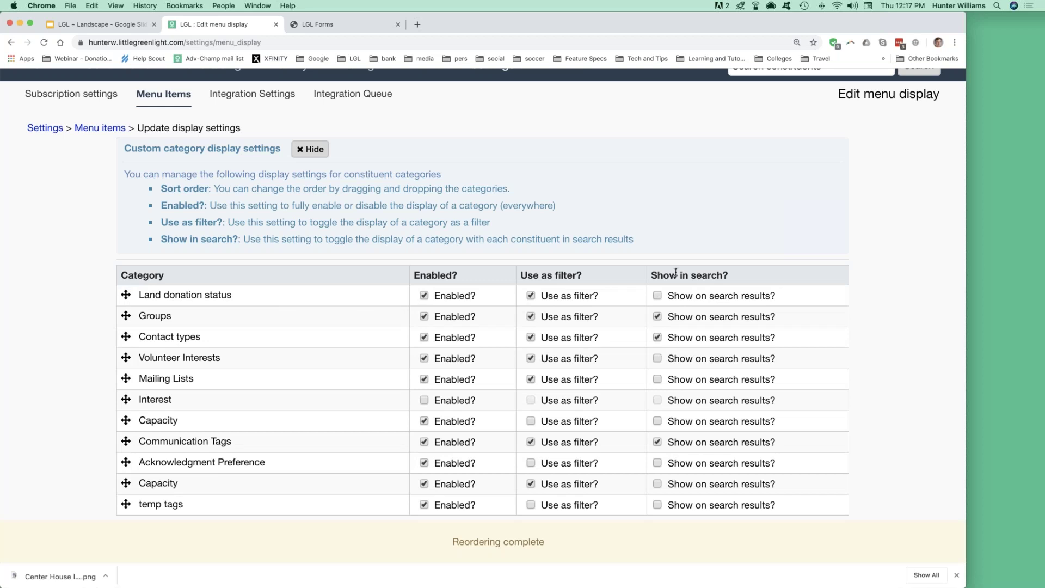
left_click(657, 296)
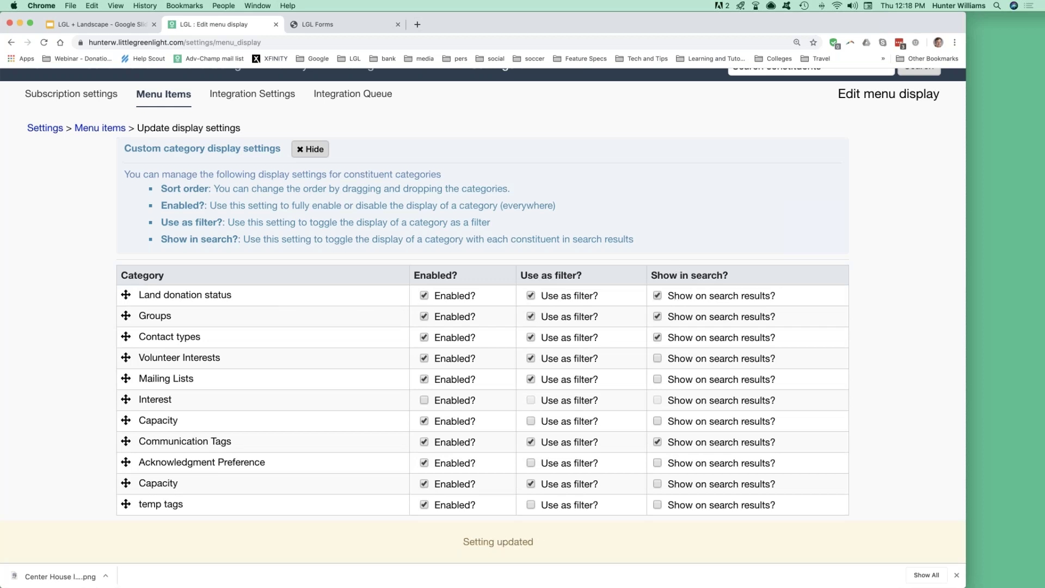
scroll(130, 272, "up", 3)
left_click(131, 141)
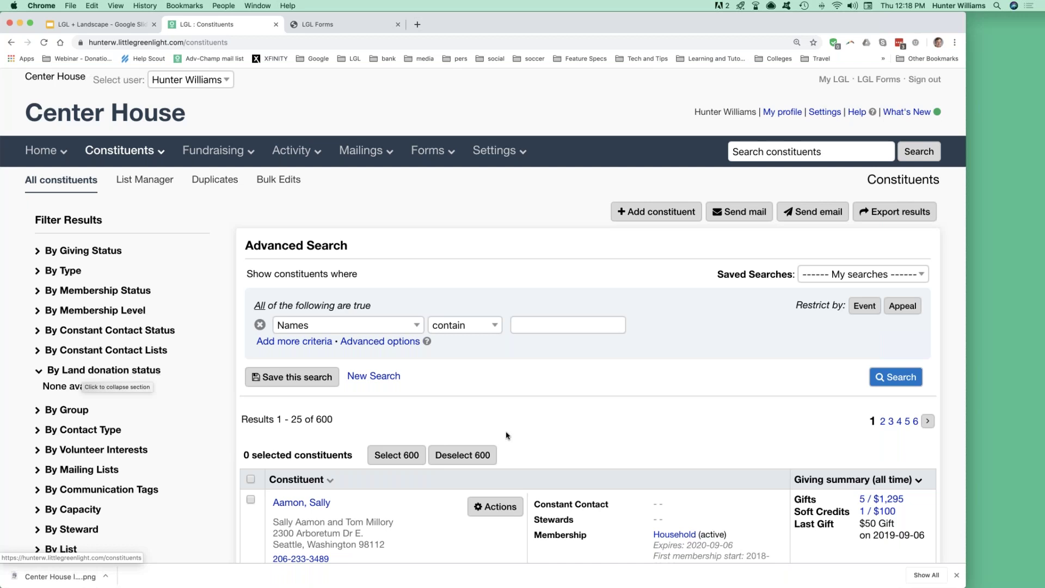
Set the first constituent's Land donation status to Prospect, save, and reload the page.
scroll(507, 436, "down", 1)
scroll(507, 436, "down", 5)
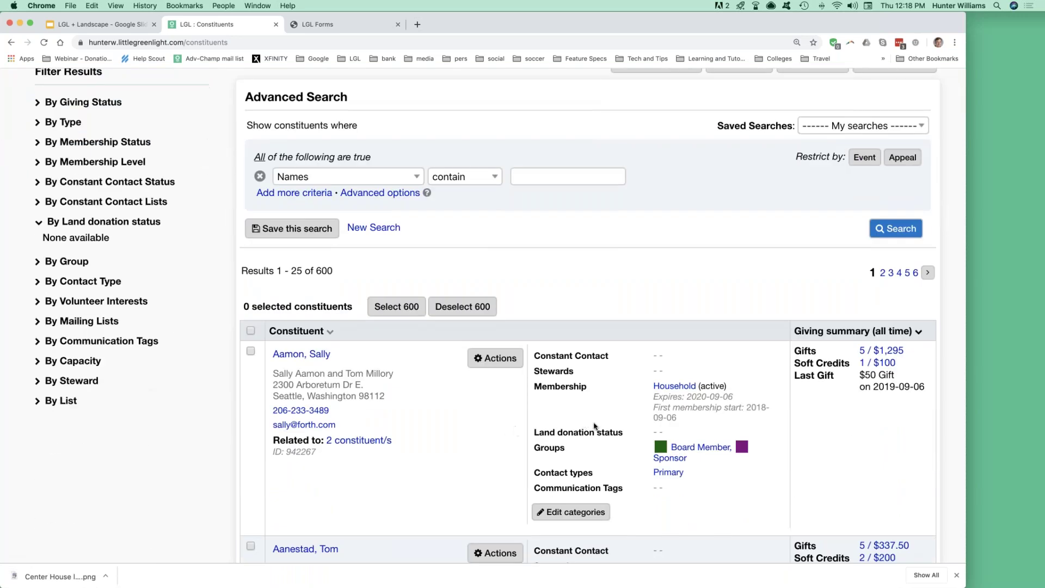
left_click_drag(534, 433, 624, 433)
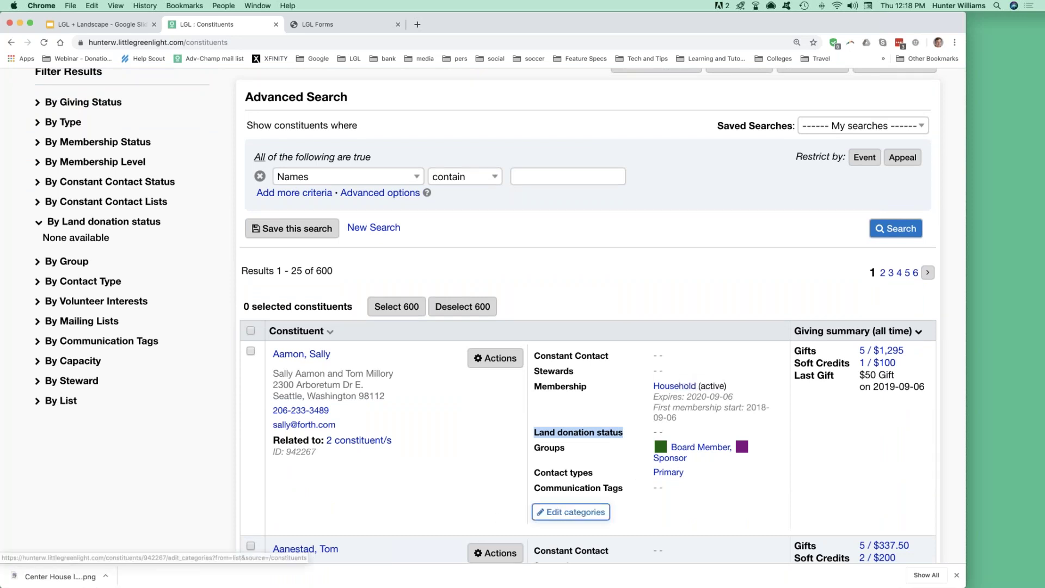
left_click(572, 512)
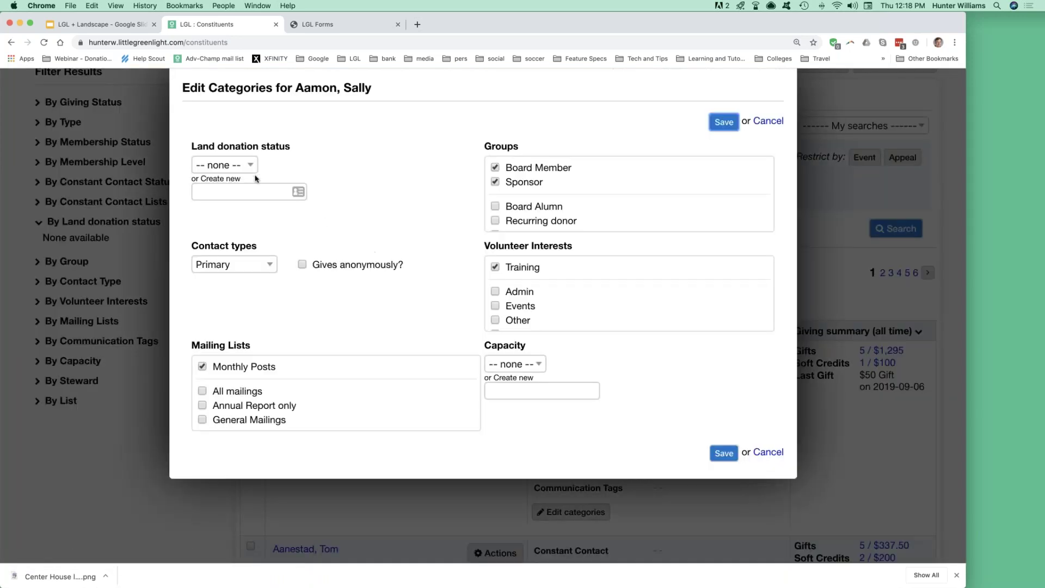
left_click(251, 167)
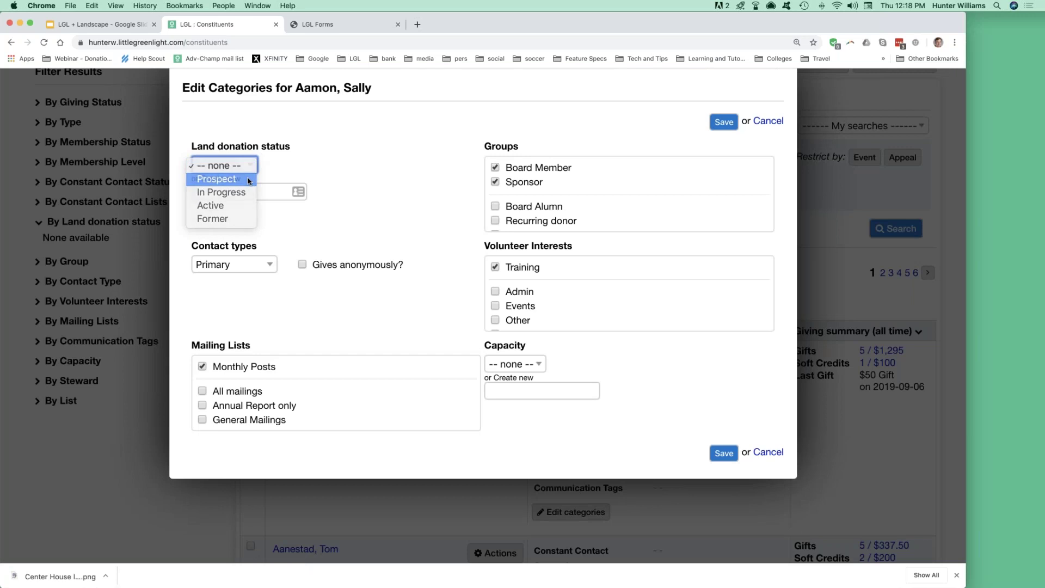
left_click(248, 179)
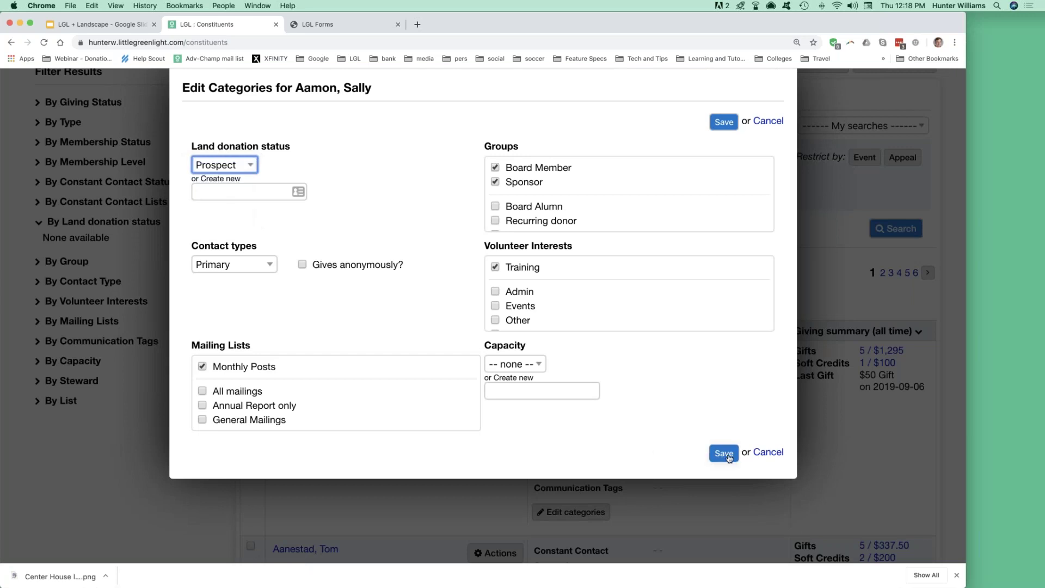
left_click(724, 453)
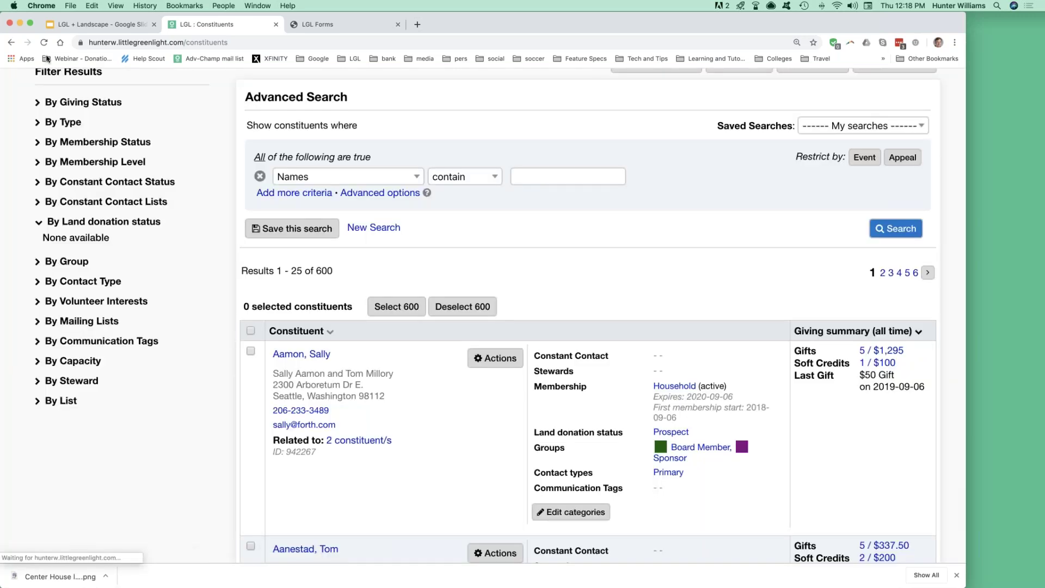
left_click(46, 47)
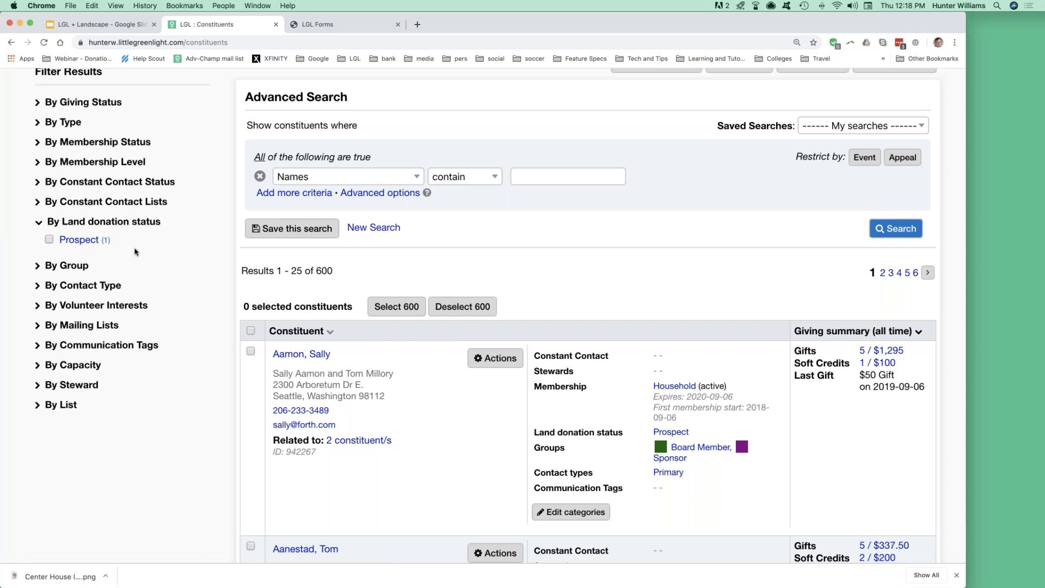
scroll(207, 297, "up", 5)
Search the Fundraising gifts list with the date range set to All dates.
left_click(211, 155)
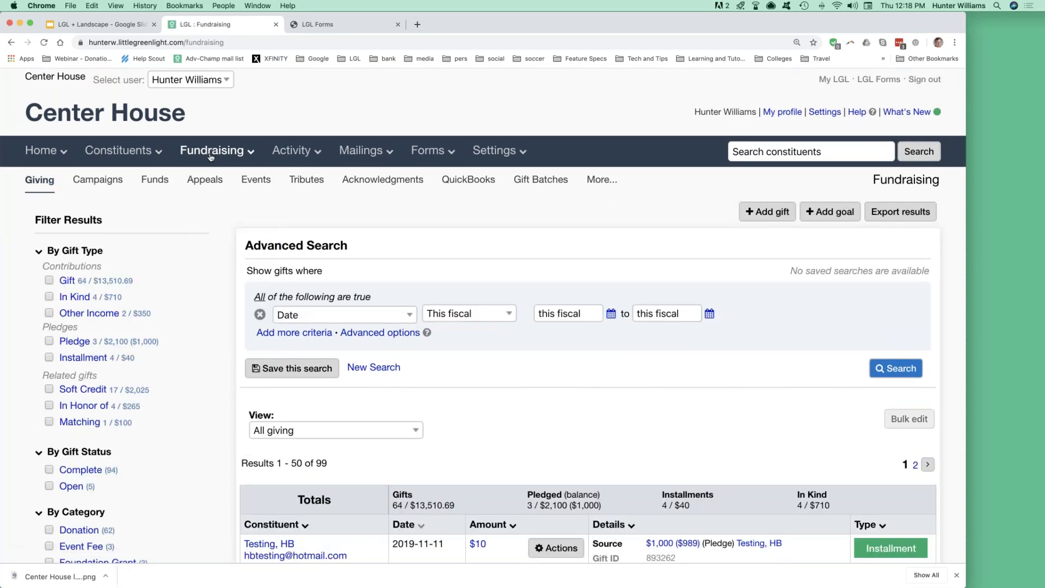
mouse_move(115, 156)
scroll(212, 362, "down", 2)
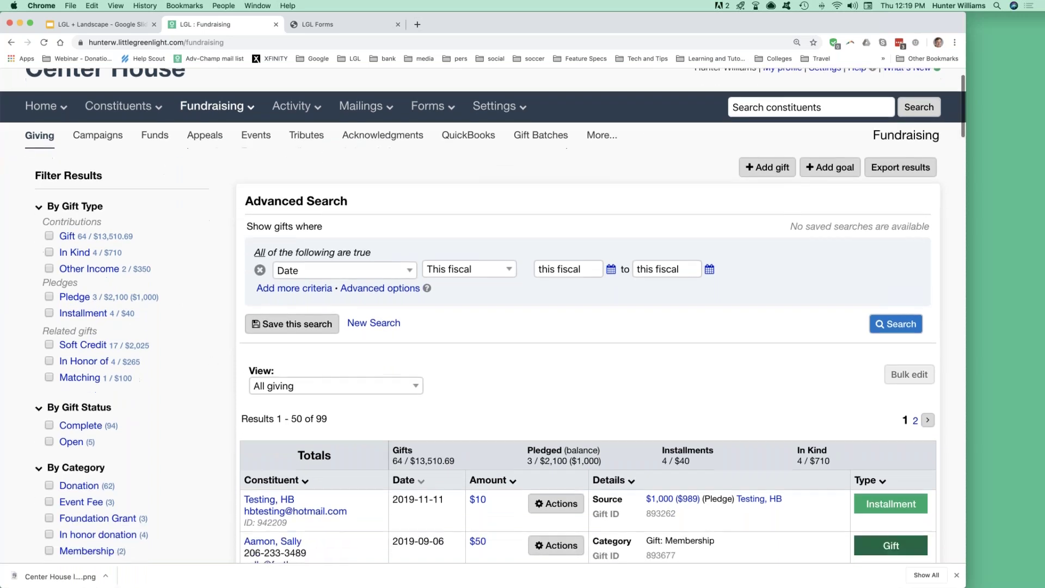
left_click(451, 271)
key("Home")
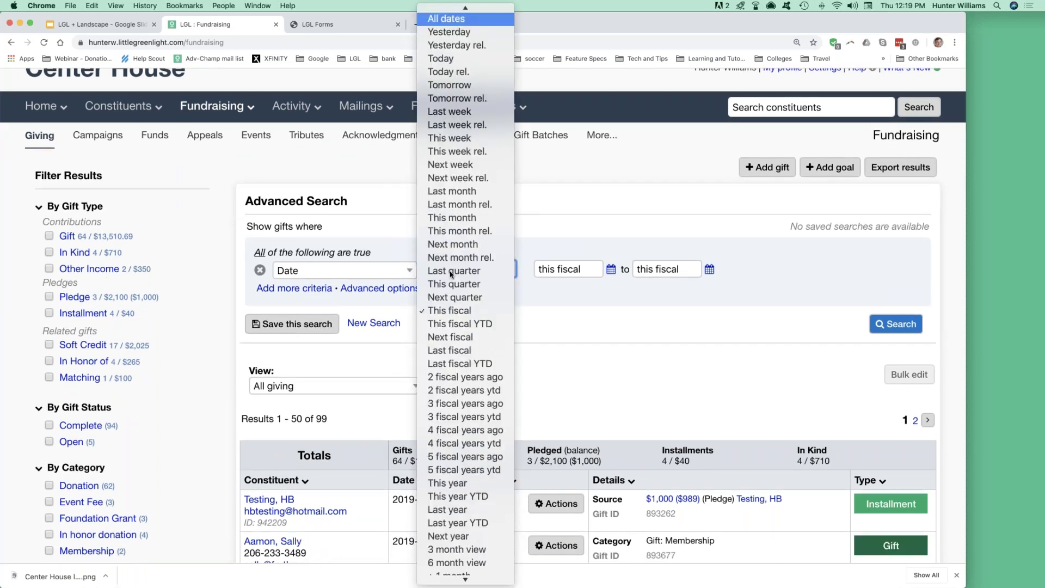
key("Return")
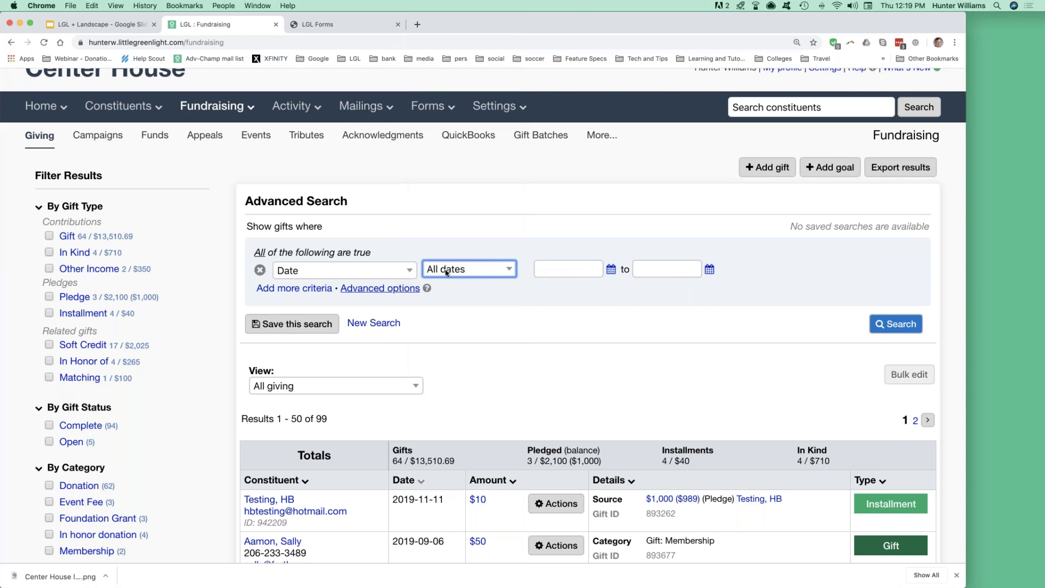
left_click(898, 326)
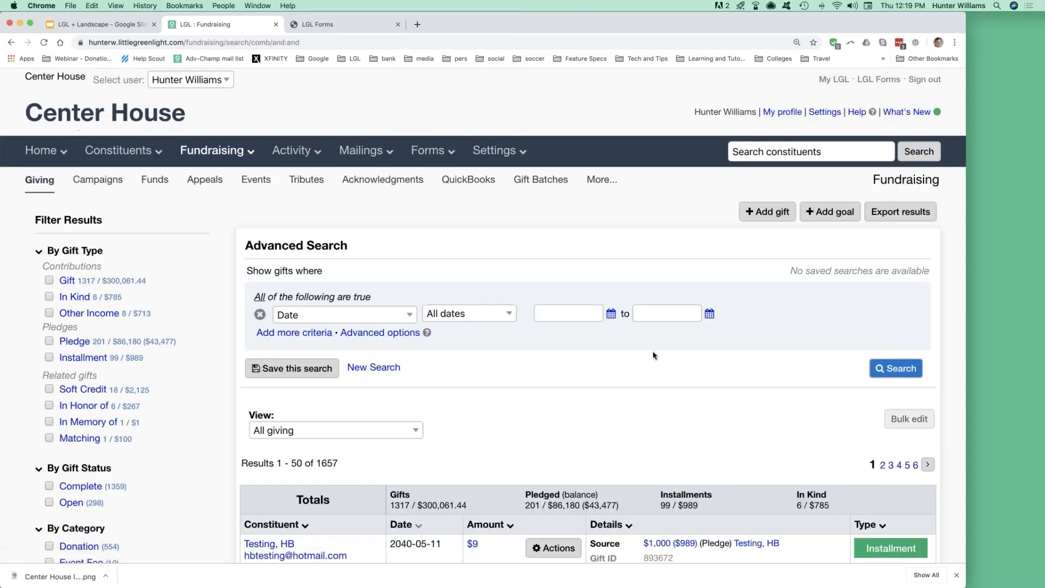
Review the 1657 All giving results and the results View setting.
scroll(654, 355, "down", 2)
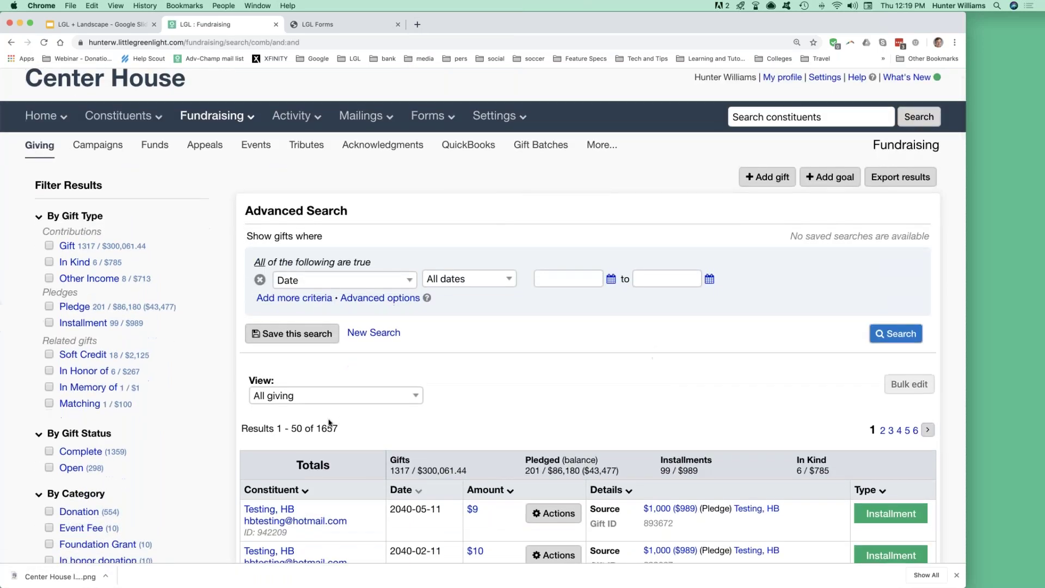
double_click(319, 428)
scroll(174, 379, "down", 2)
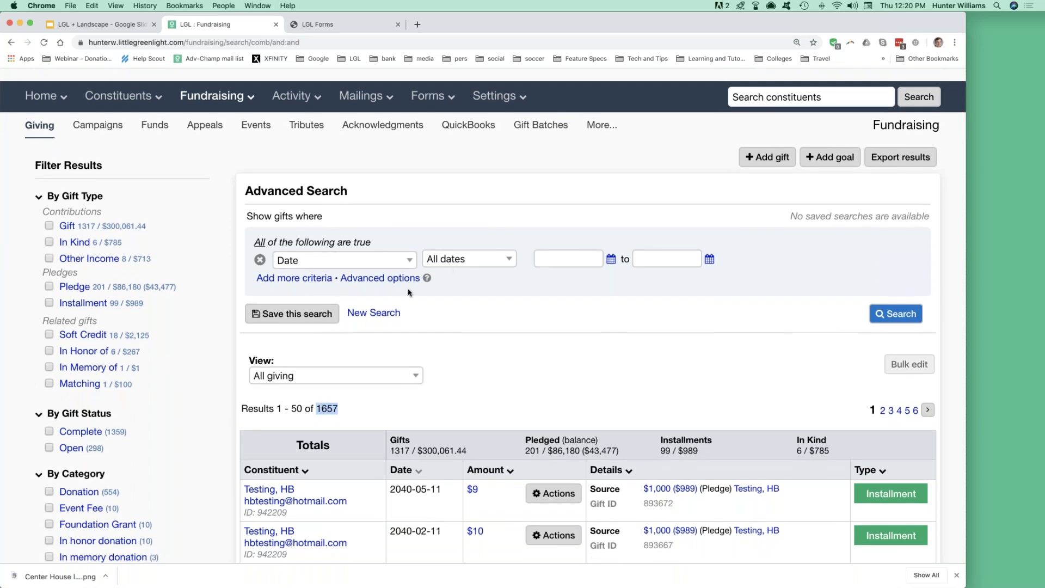
scroll(517, 352, "down", 3)
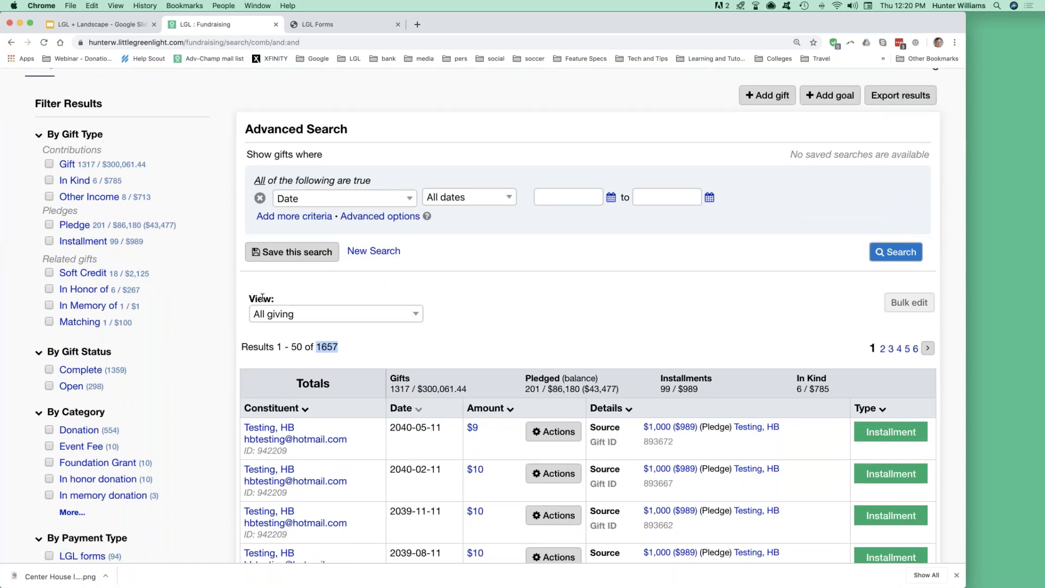
double_click(252, 298)
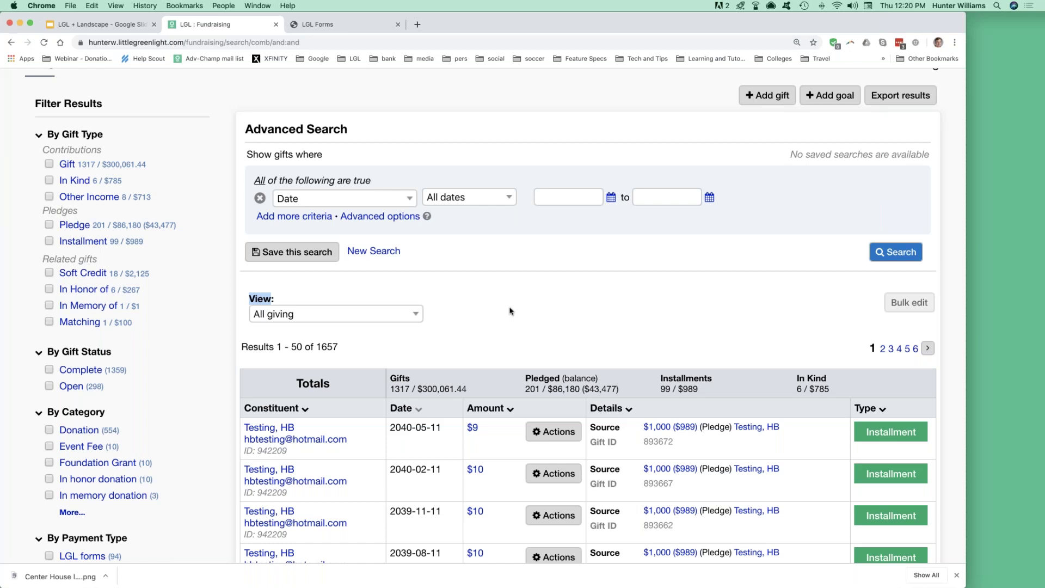
scroll(509, 303, "down", 3)
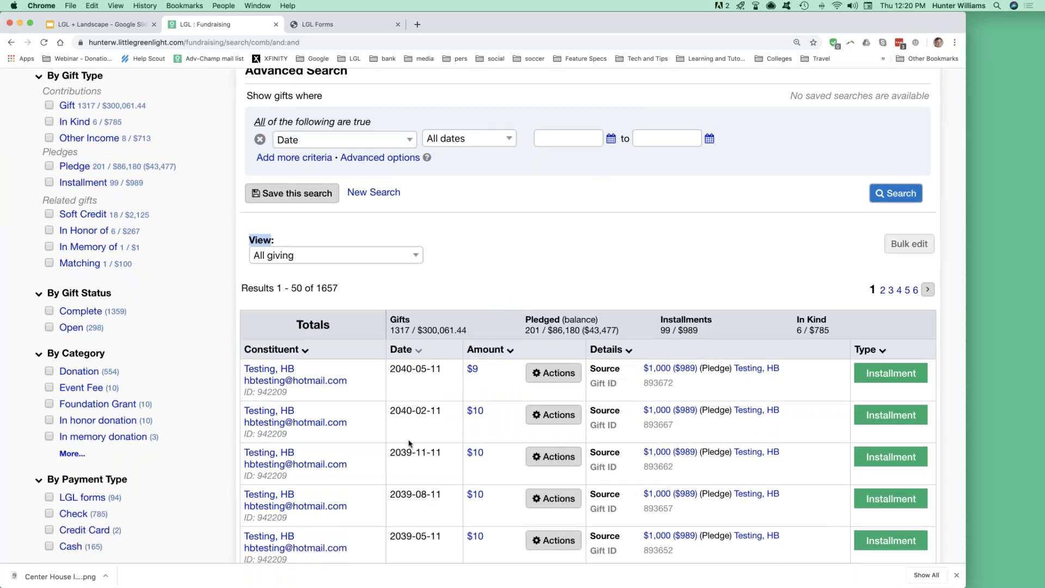
scroll(409, 444, "down", 3)
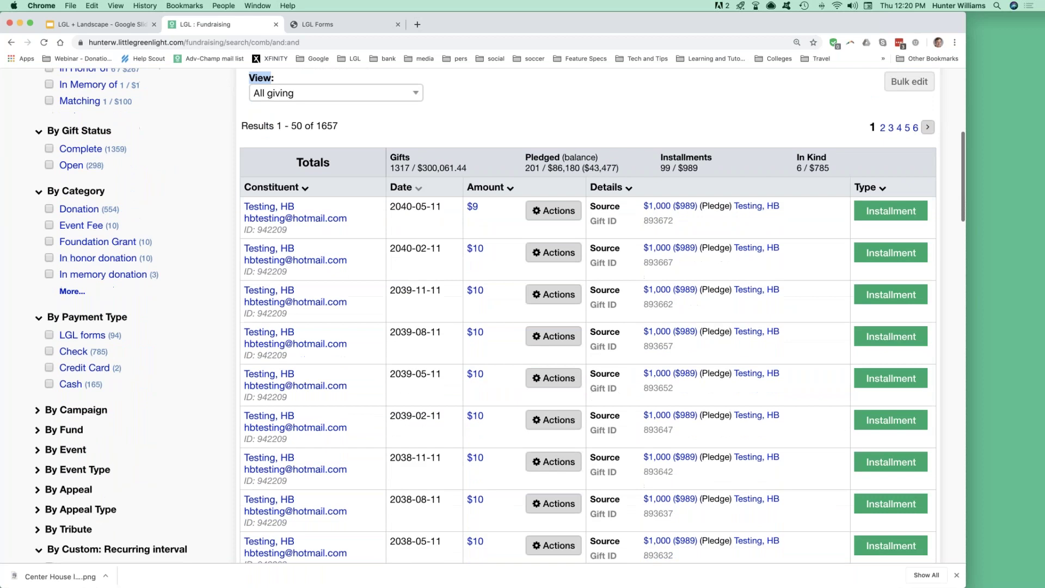
scroll(278, 333, "up", 5)
Switch the results to the 'Giving by constituent' view and review donor totals.
left_click(415, 325)
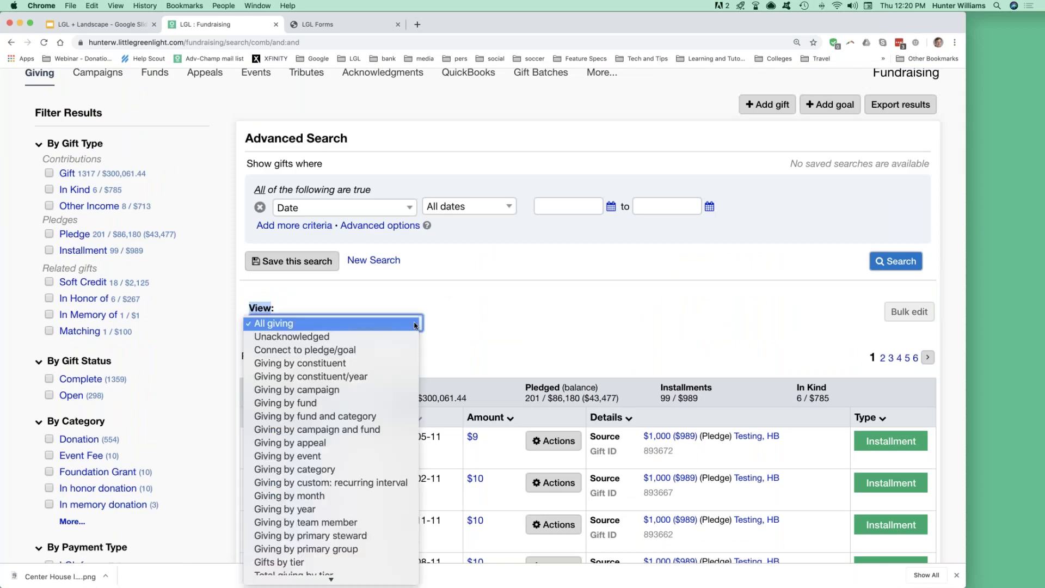
left_click(337, 368)
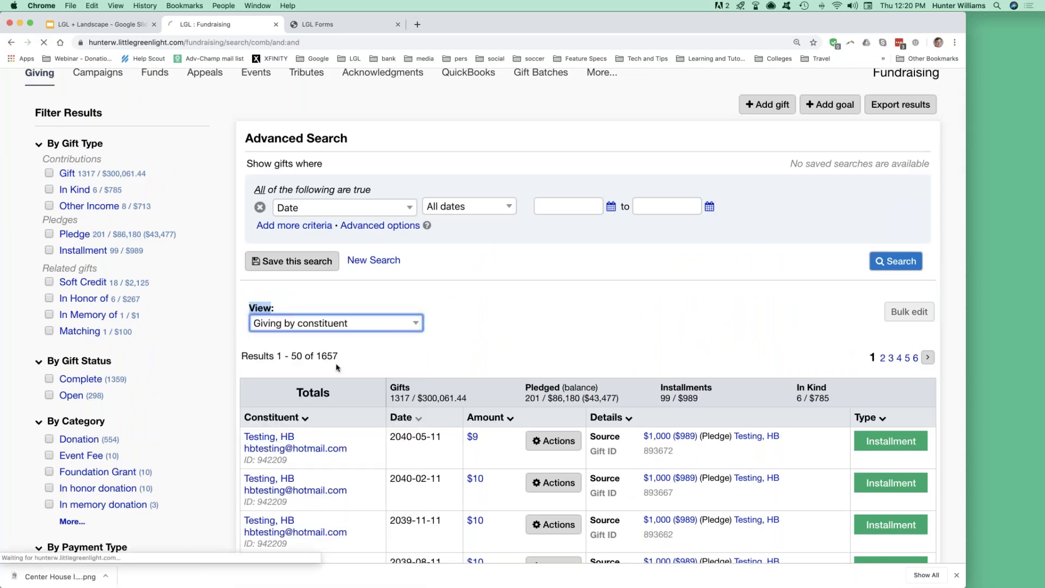
scroll(337, 367, "down", 3)
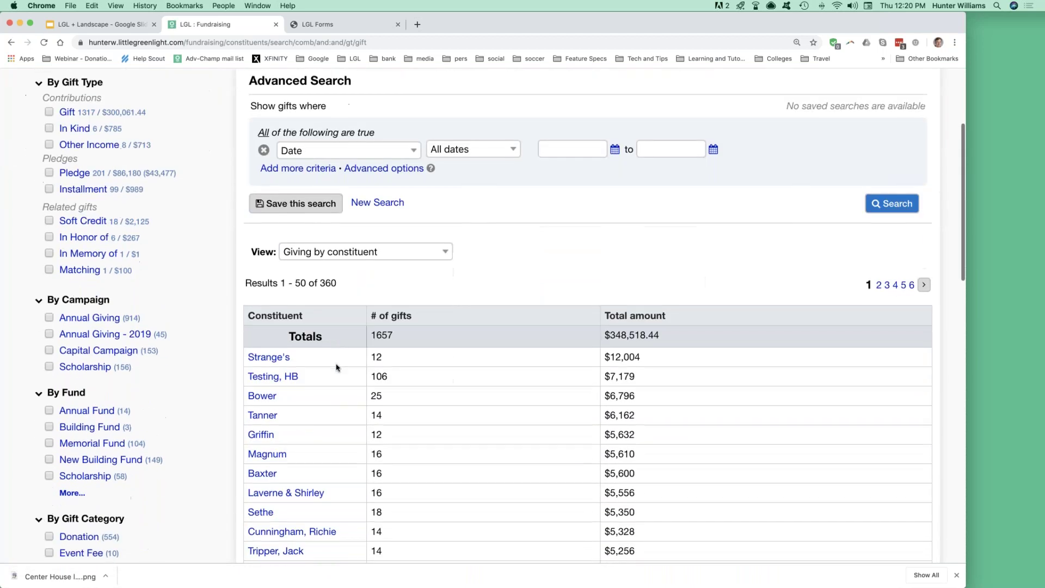
scroll(338, 368, "down", 2)
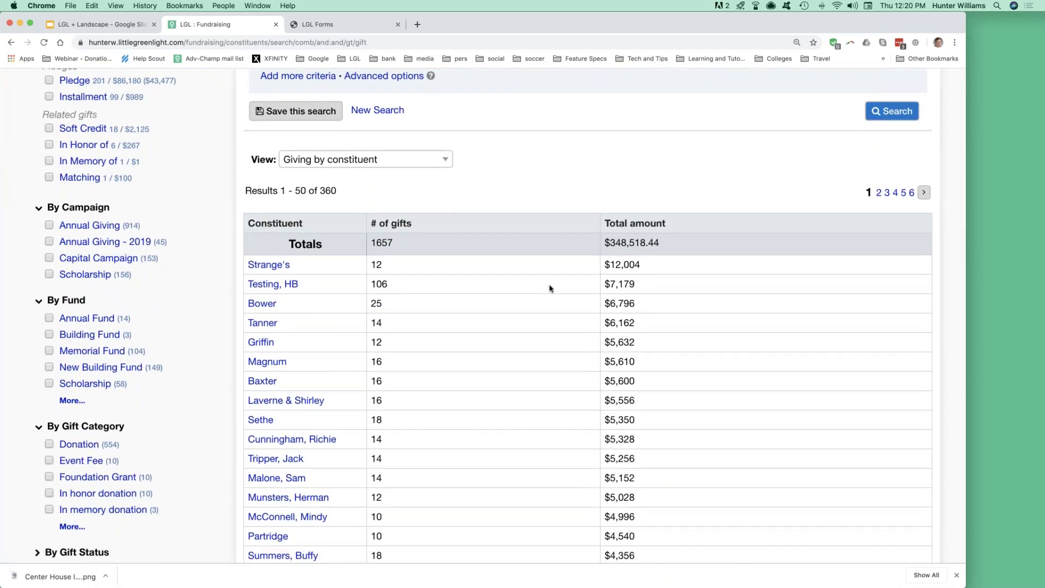
left_click_drag(606, 263, 635, 284)
Set the start date to '3 fiscal years ago' and rerun the search: 365 gifts, $55,148.14.
scroll(546, 315, "up", 4)
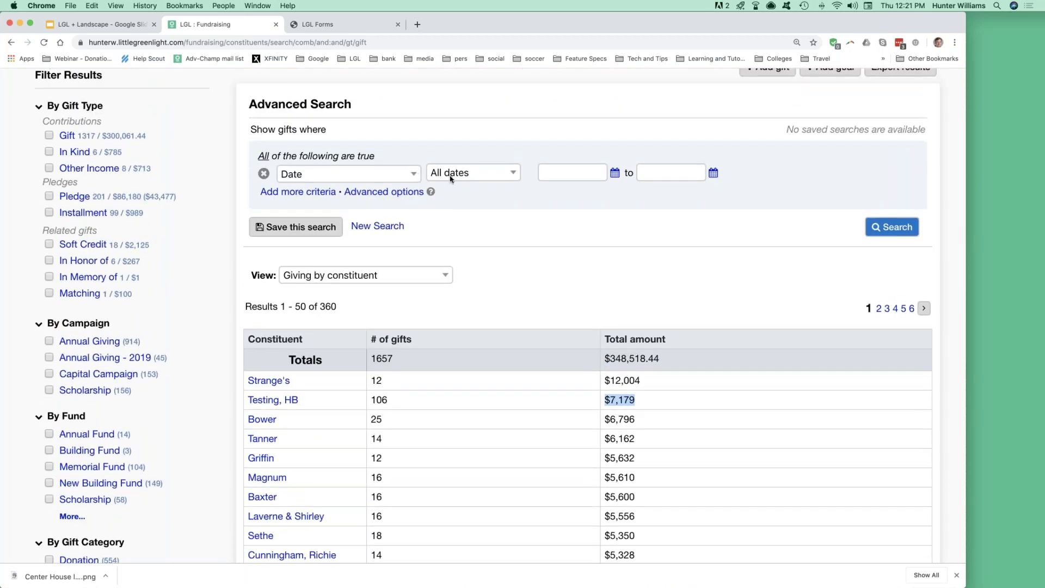
left_click(555, 174)
type("3")
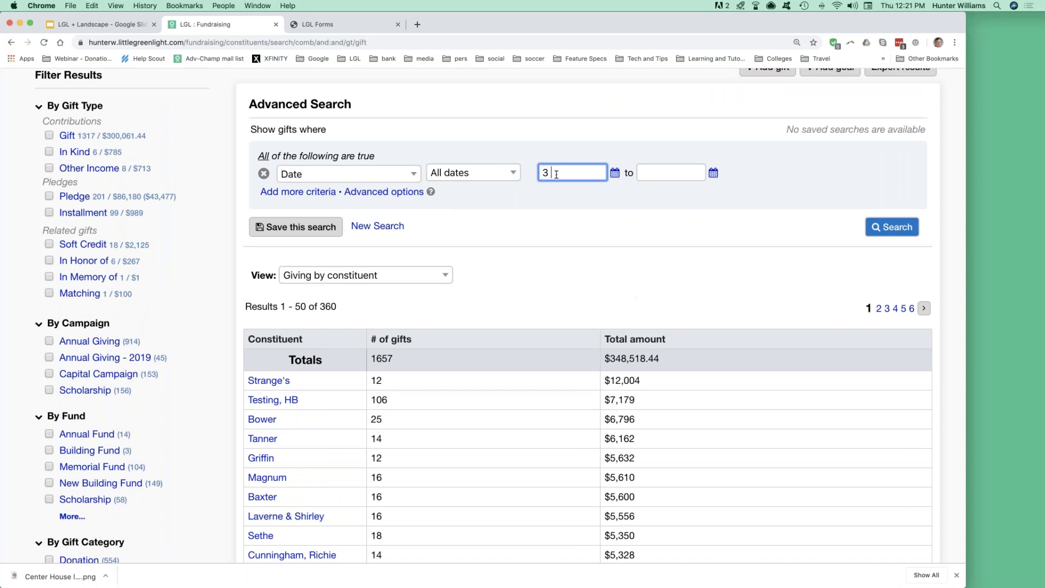
type(" fiscal")
left_click(494, 172)
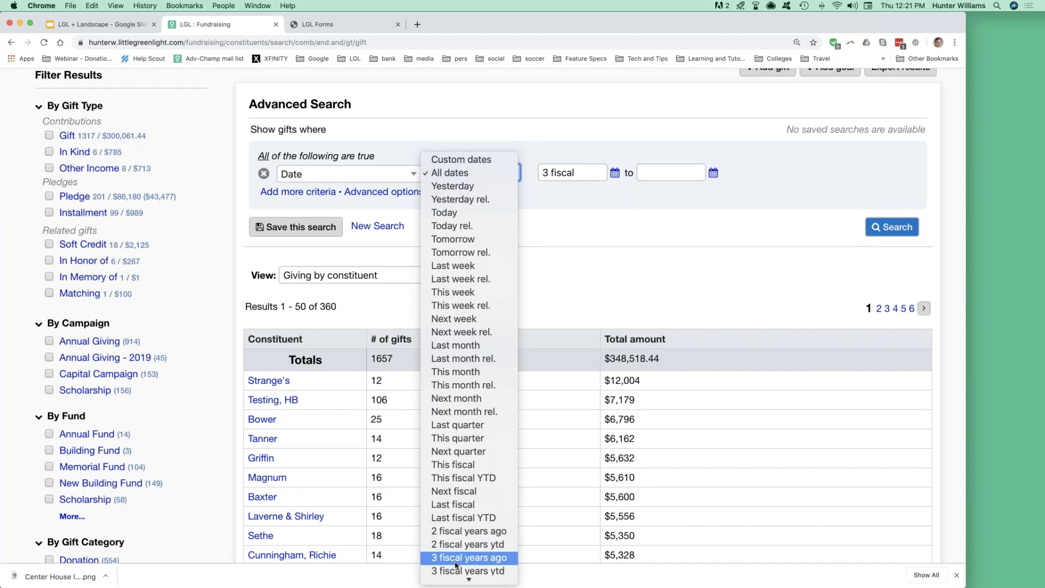
left_click(590, 180)
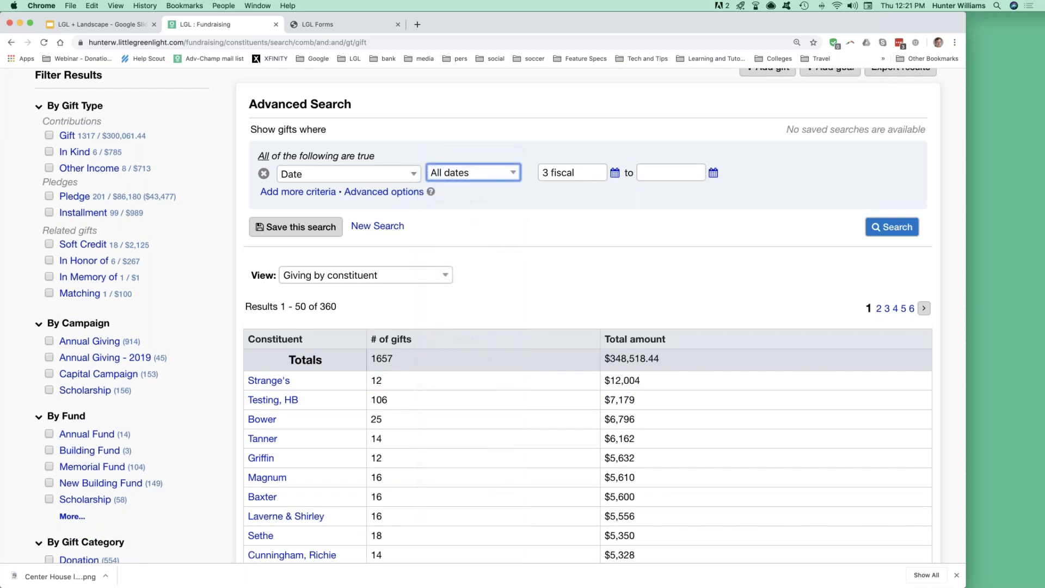
left_click(589, 180)
type("years ago")
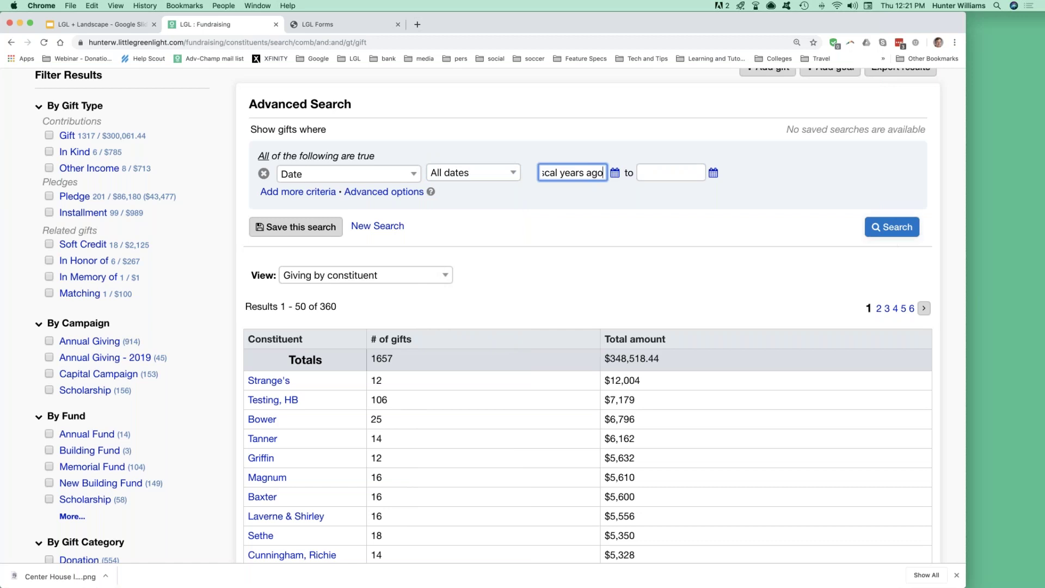
left_click(893, 228)
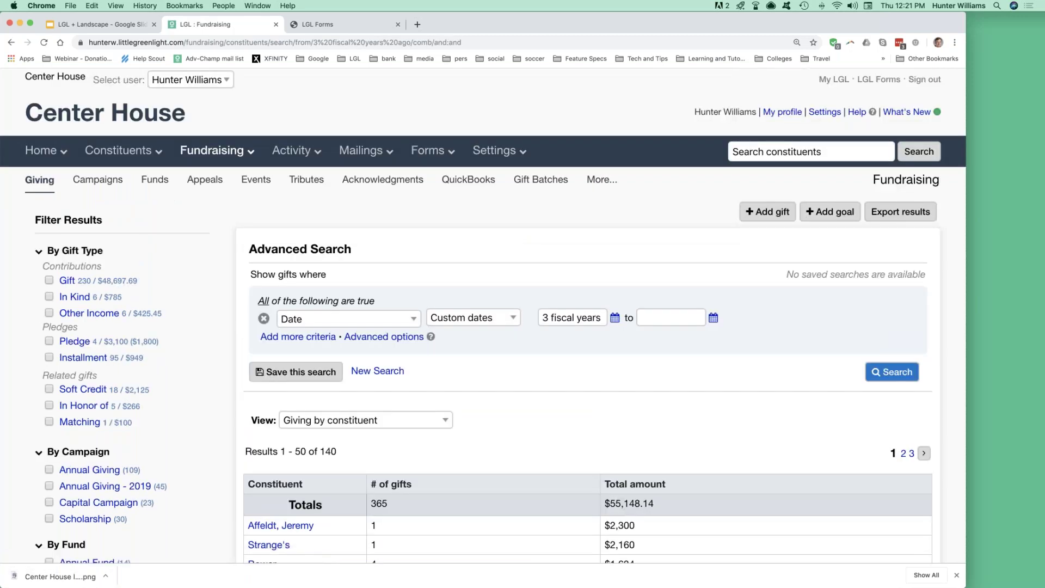
scroll(671, 303, "down", 3)
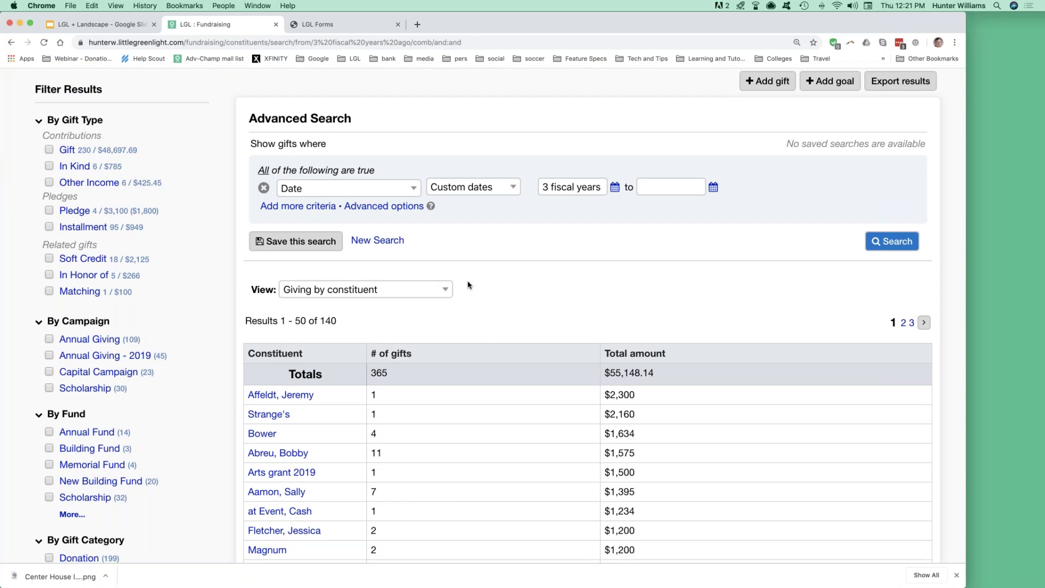
scroll(468, 284, "down", 2)
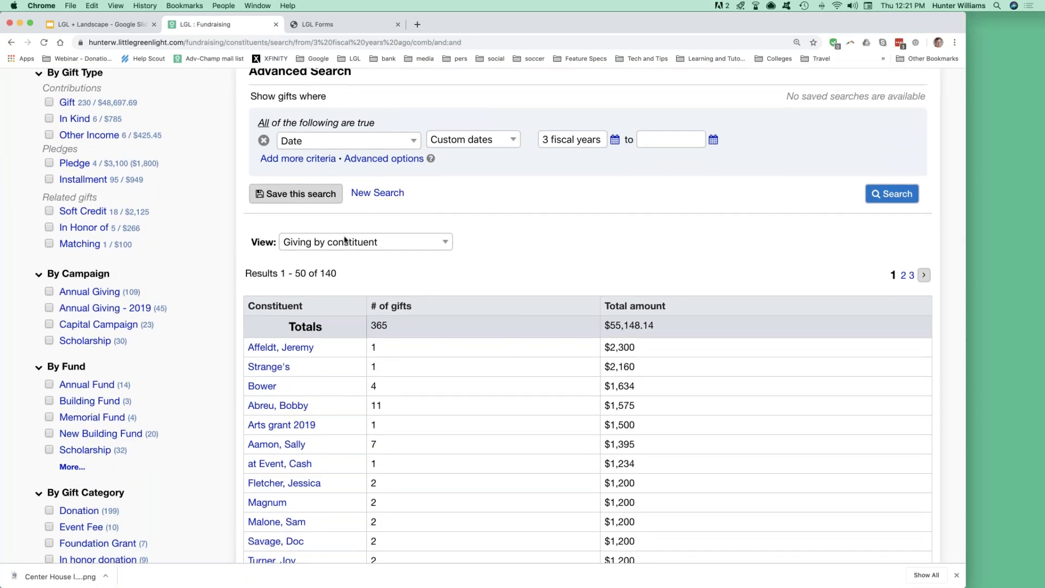
Switch to the 'Giving by campaign and fund' view and browse its 22 rows totalling $51,708.14.
left_click(341, 243)
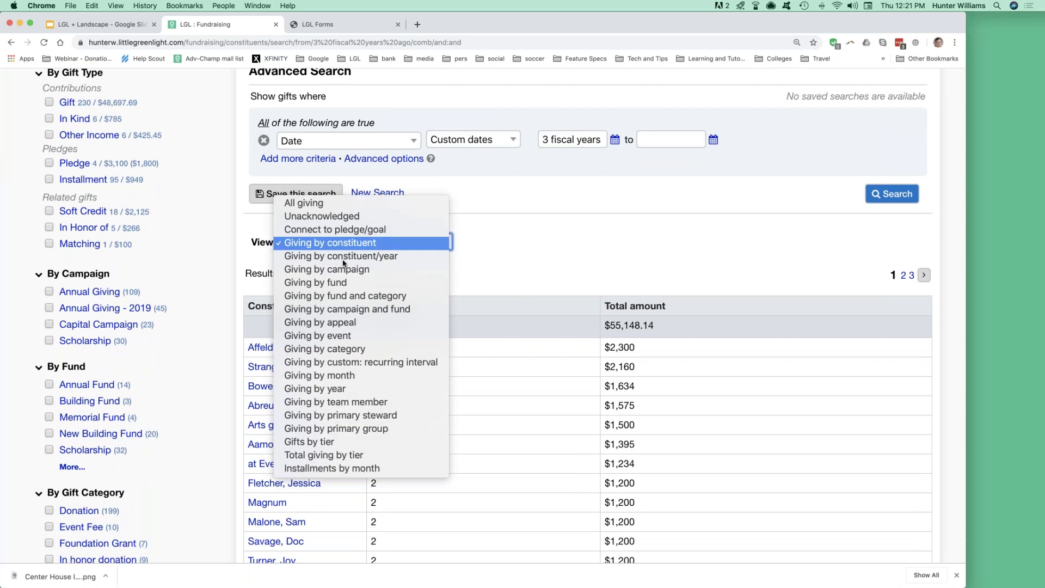
left_click(362, 309)
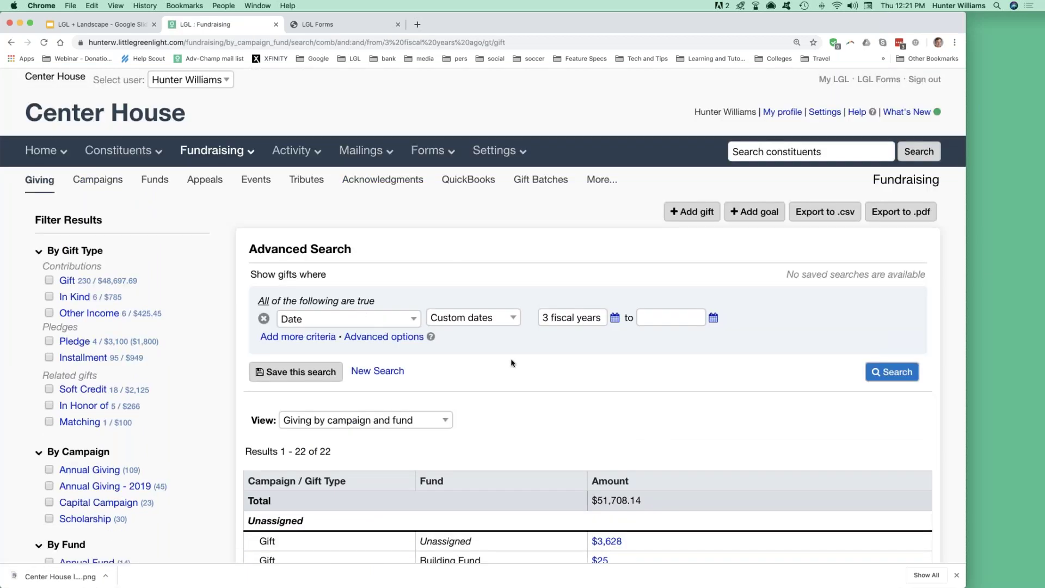
scroll(511, 363, "down", 5)
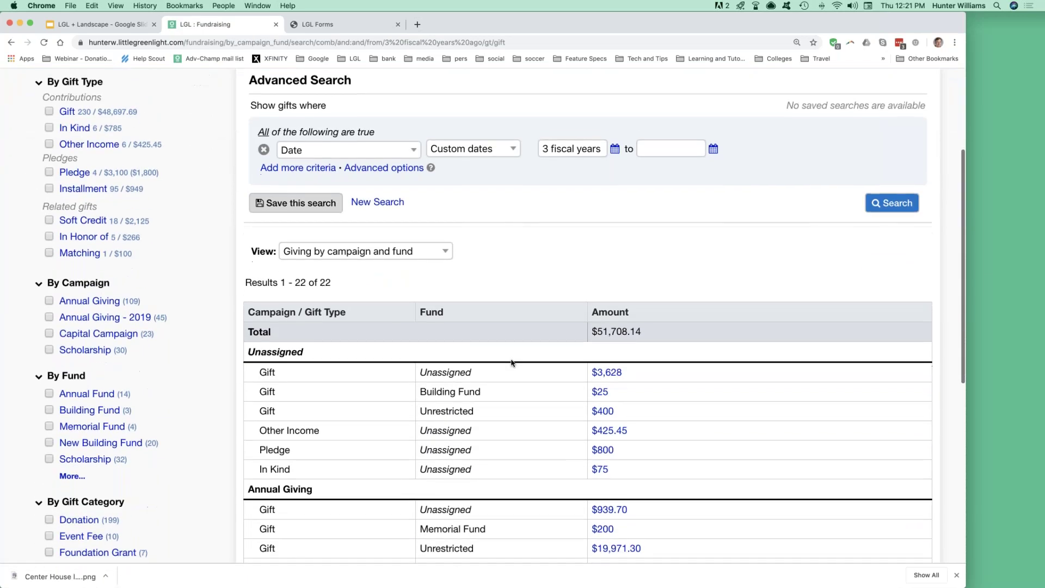
scroll(512, 364, "down", 5)
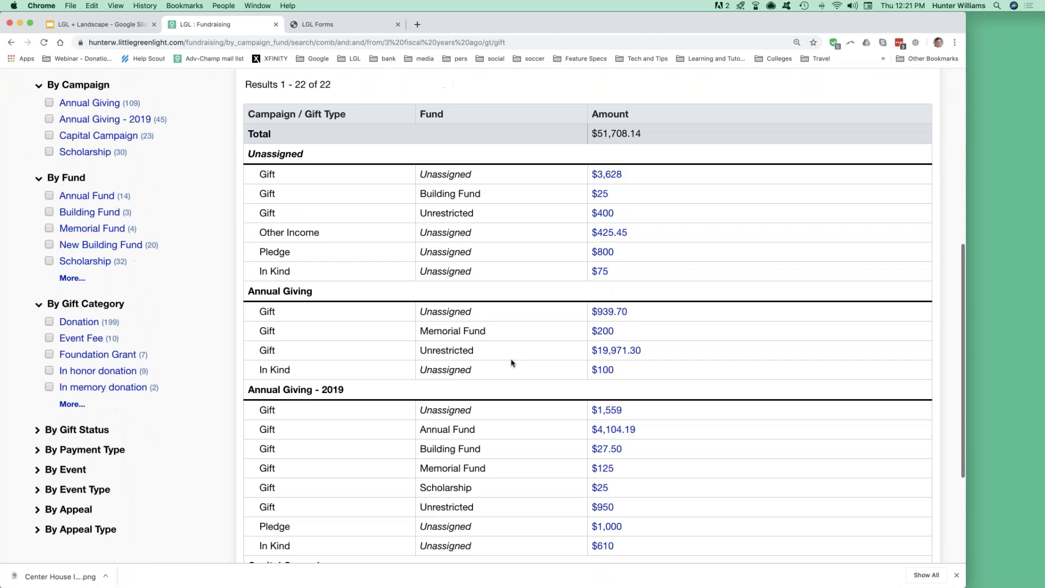
triple_click(305, 244)
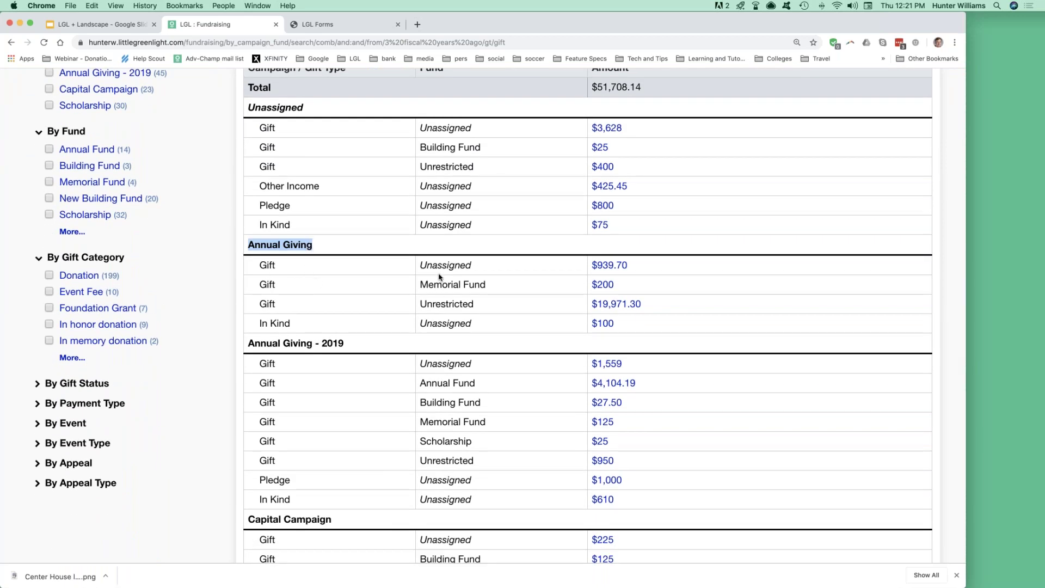
scroll(440, 297, "up", 1)
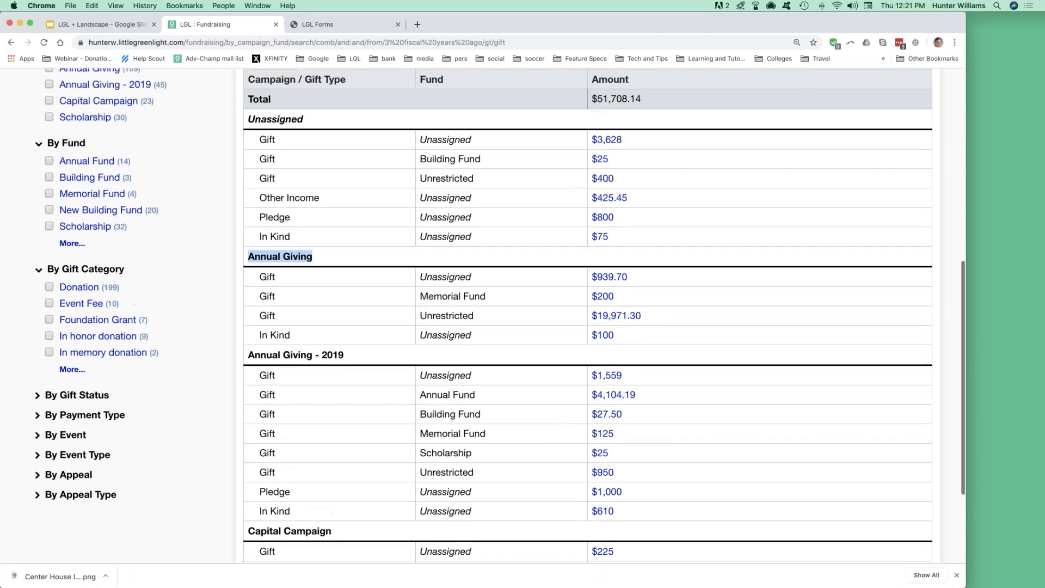
scroll(441, 349, "up", 1)
scroll(442, 349, "down", 5)
scroll(442, 348, "up", 5)
scroll(547, 368, "up", 12)
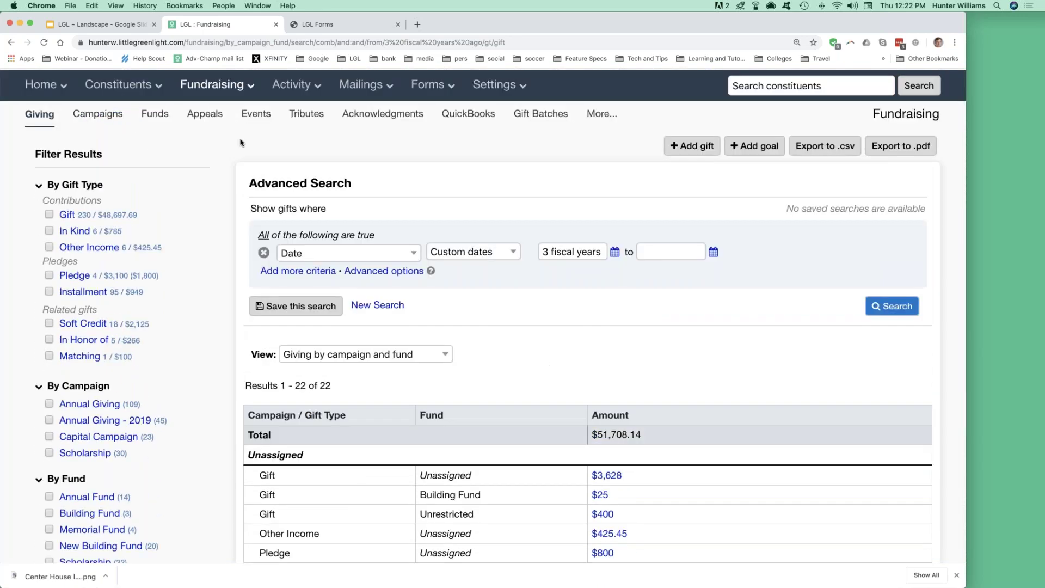
Start a new gift and review the Campaign and Fund choices without selecting any.
left_click(681, 155)
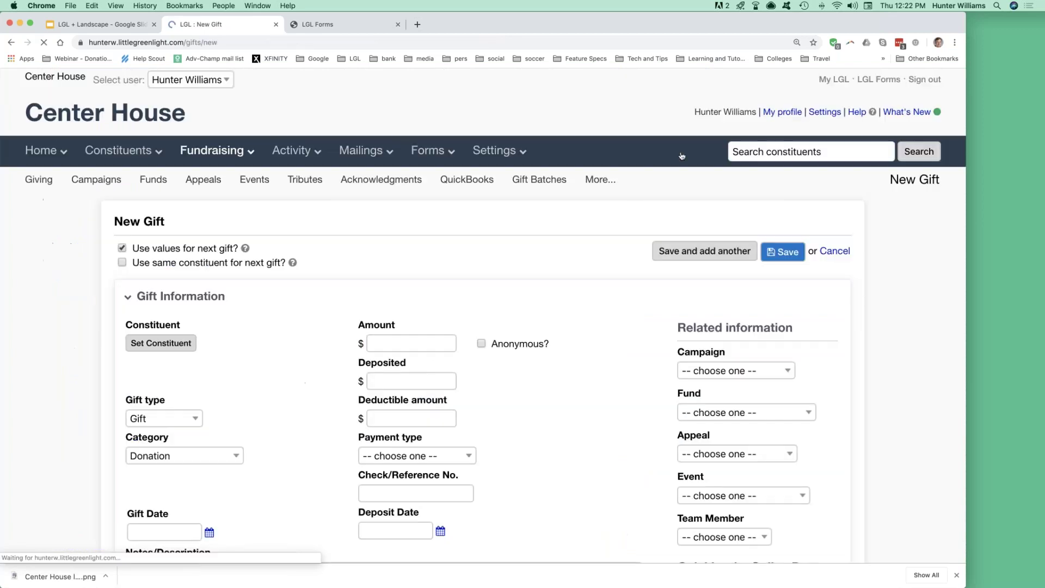
scroll(681, 155, "down", 3)
scroll(584, 338, "down", 2)
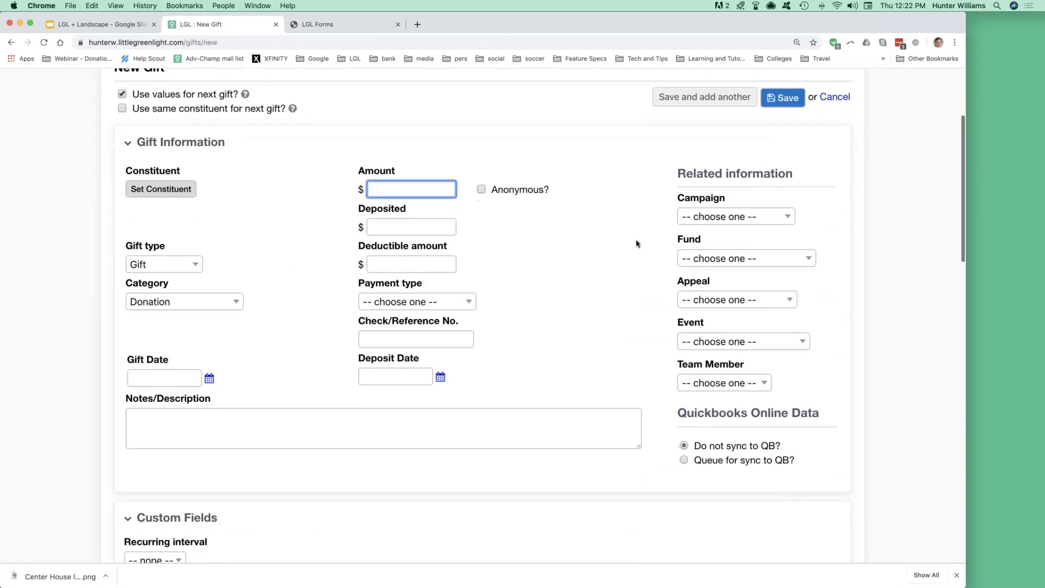
left_click(698, 215)
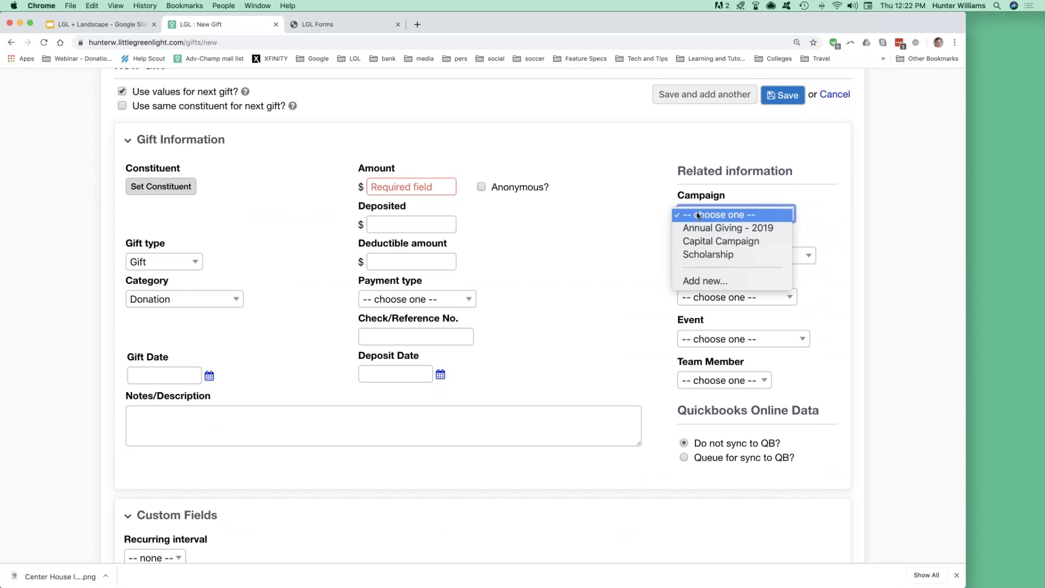
left_click(698, 215)
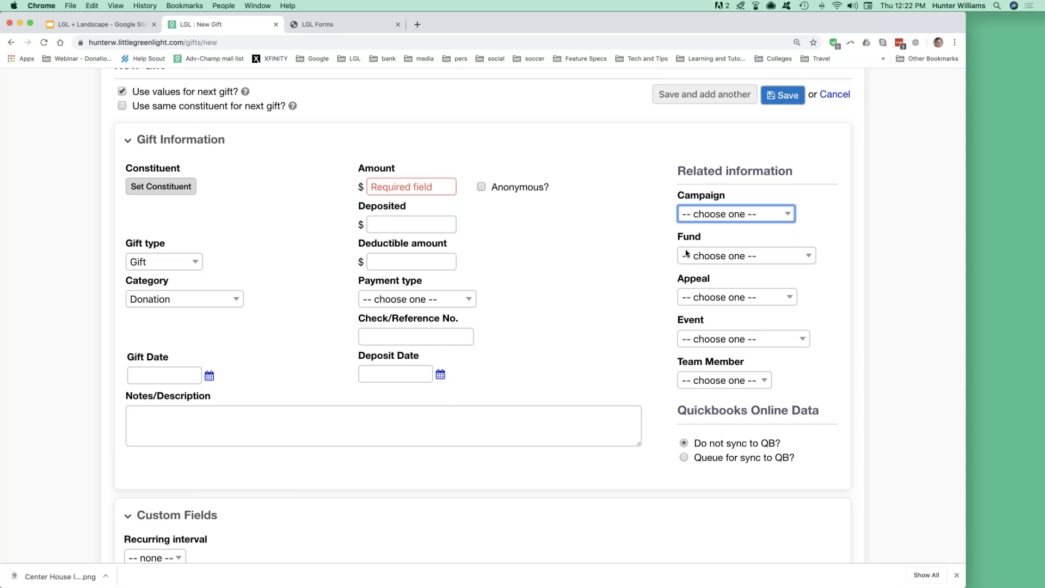
left_click(704, 258)
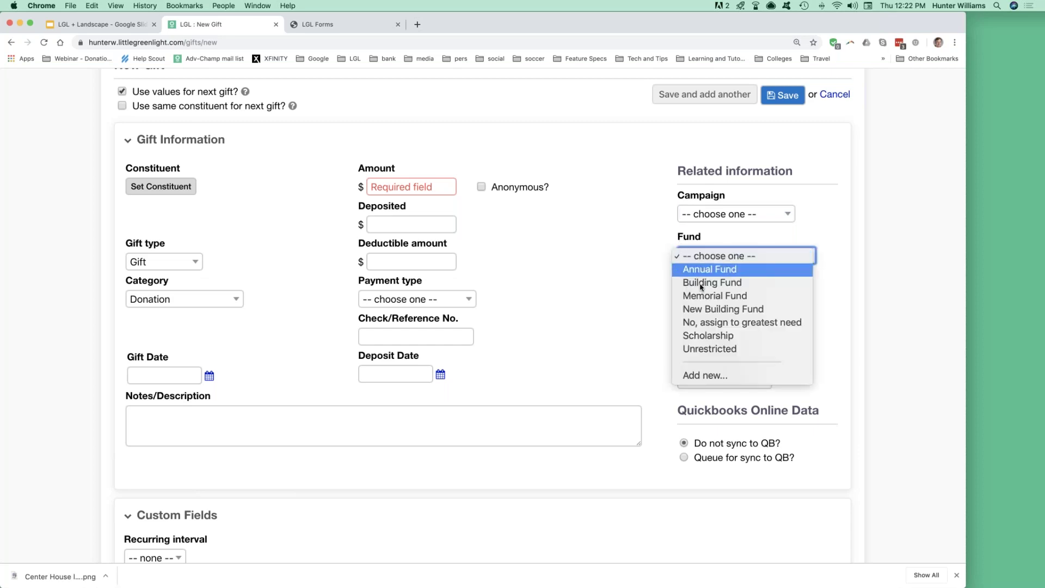
left_click(638, 252)
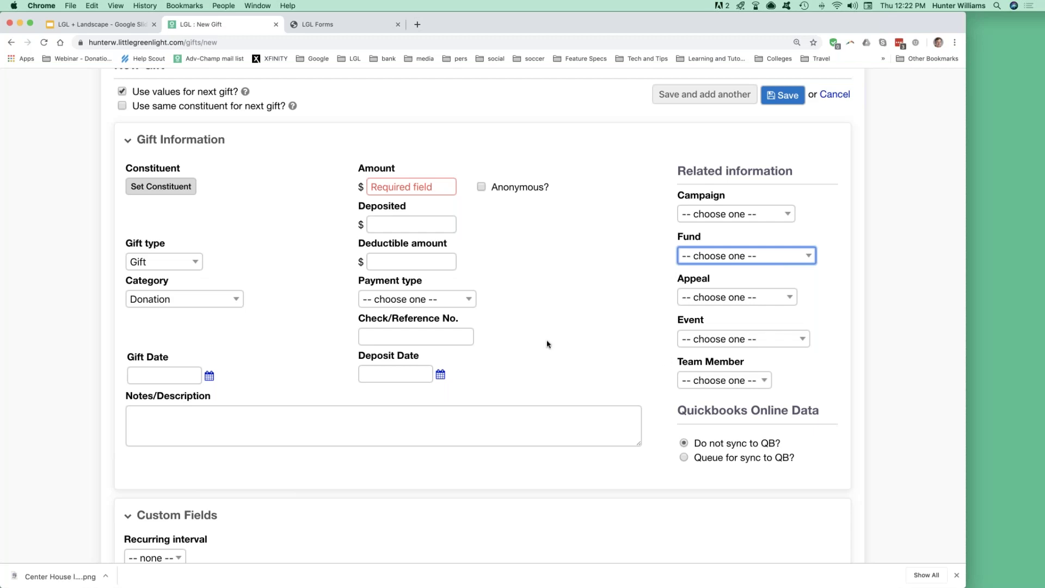
scroll(531, 342, "up", 5)
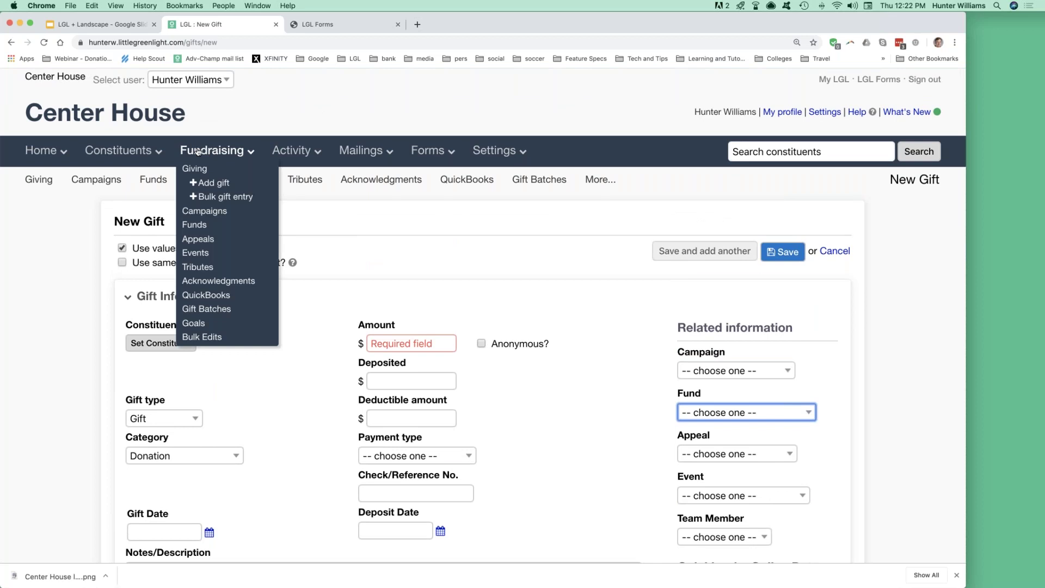
mouse_move(601, 182)
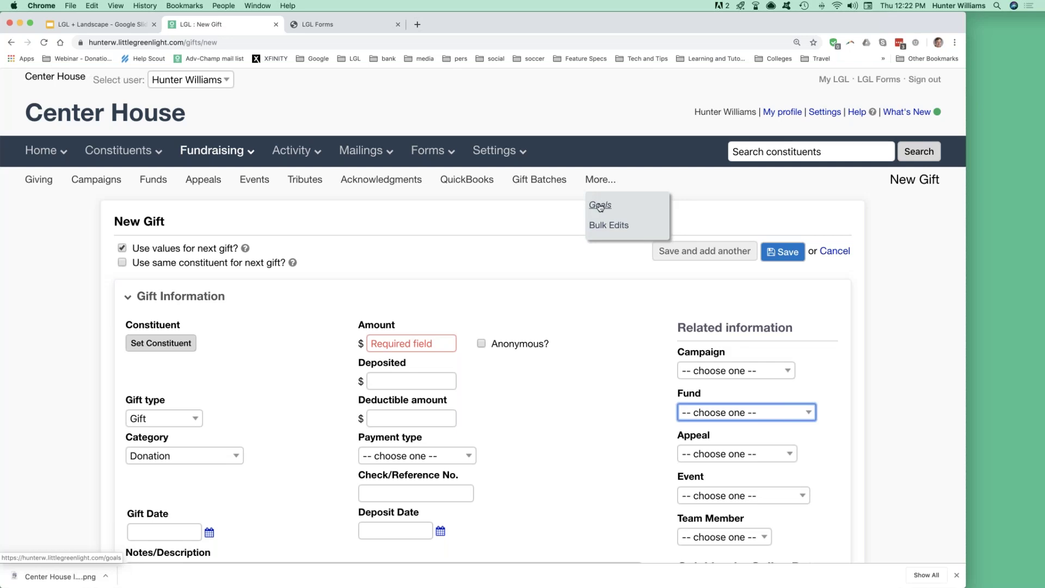
Open the fundraising Goals page and highlight a goal's projection range.
left_click(600, 206)
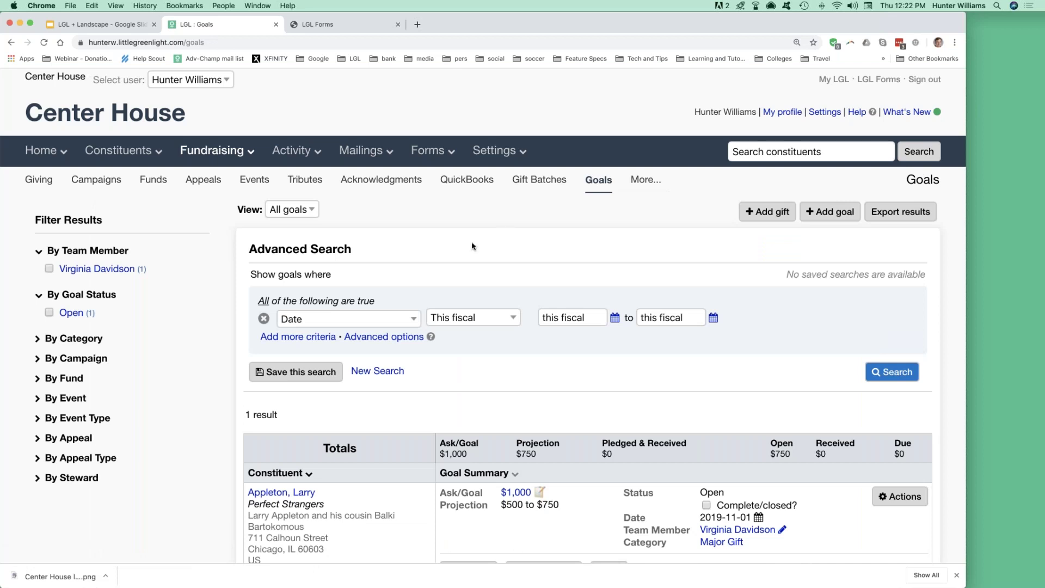
scroll(472, 246, "down", 5)
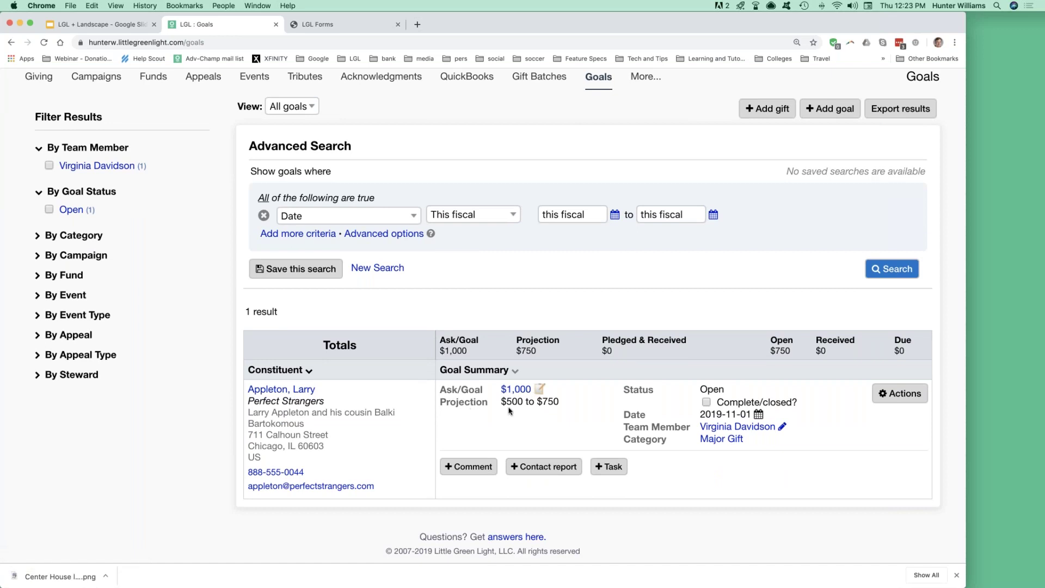
left_click_drag(507, 401, 559, 401)
left_click(524, 406)
left_click_drag(507, 402, 561, 402)
left_click(524, 413)
Review the goal's status options, keep it Open, and cancel the edit.
mouse_move(711, 390)
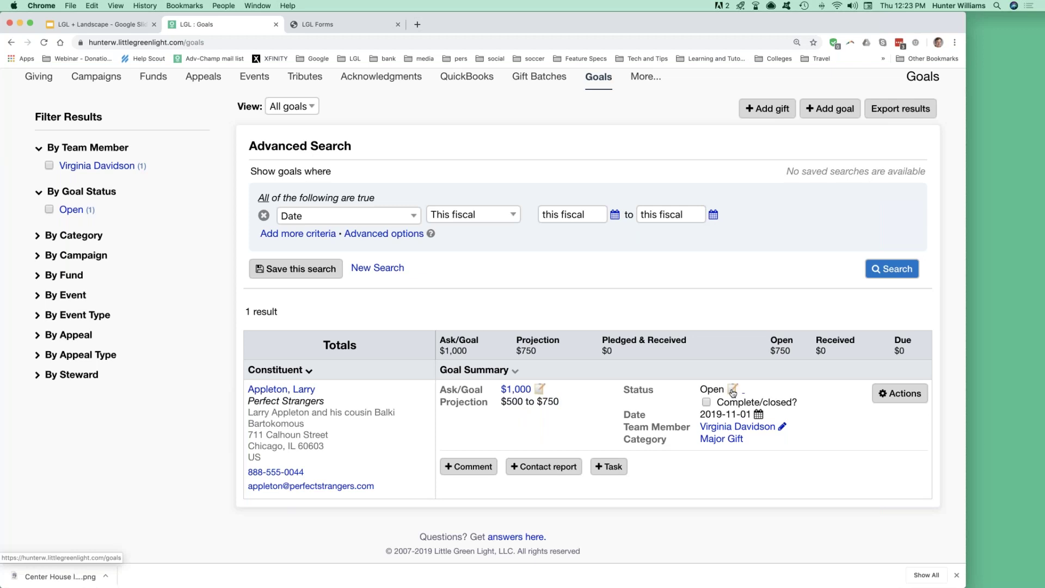
left_click(733, 389)
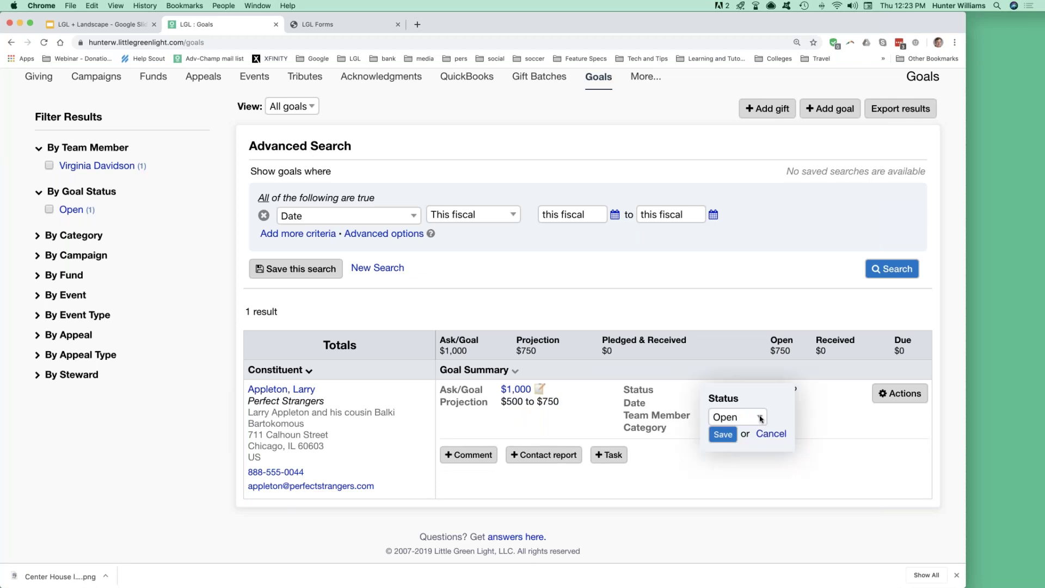
left_click(759, 417)
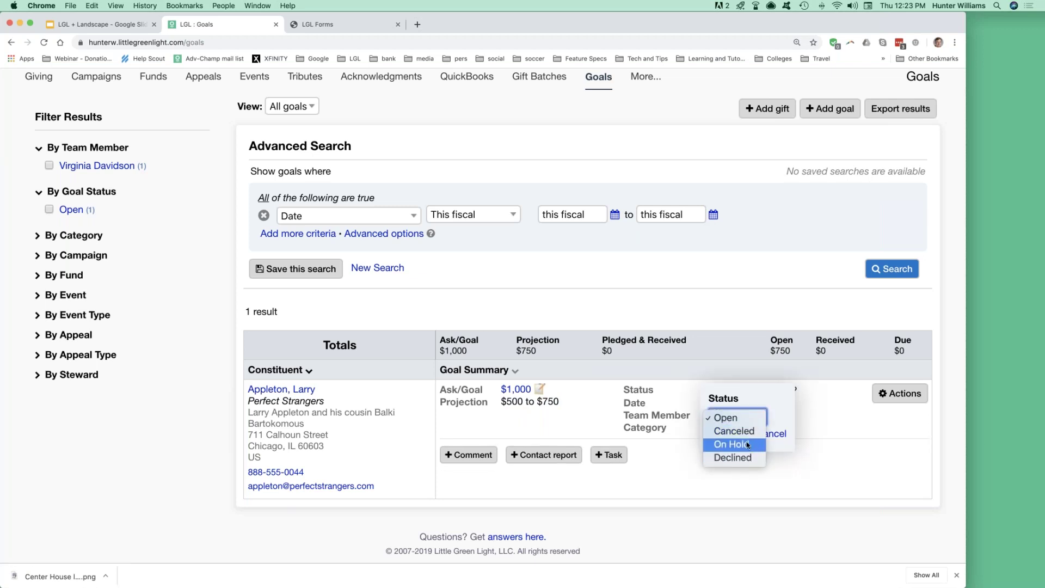
left_click(743, 421)
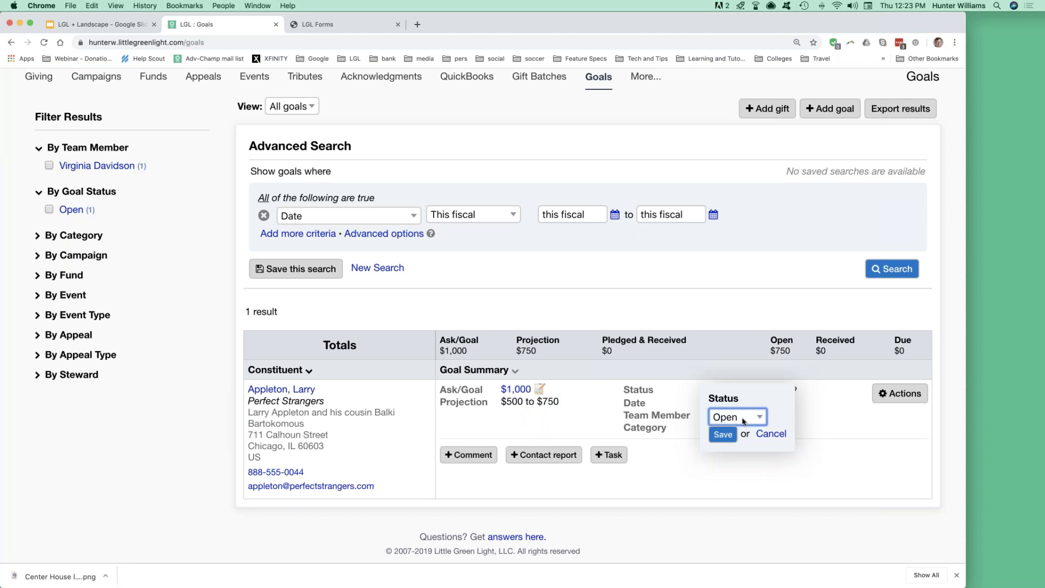
left_click(771, 434)
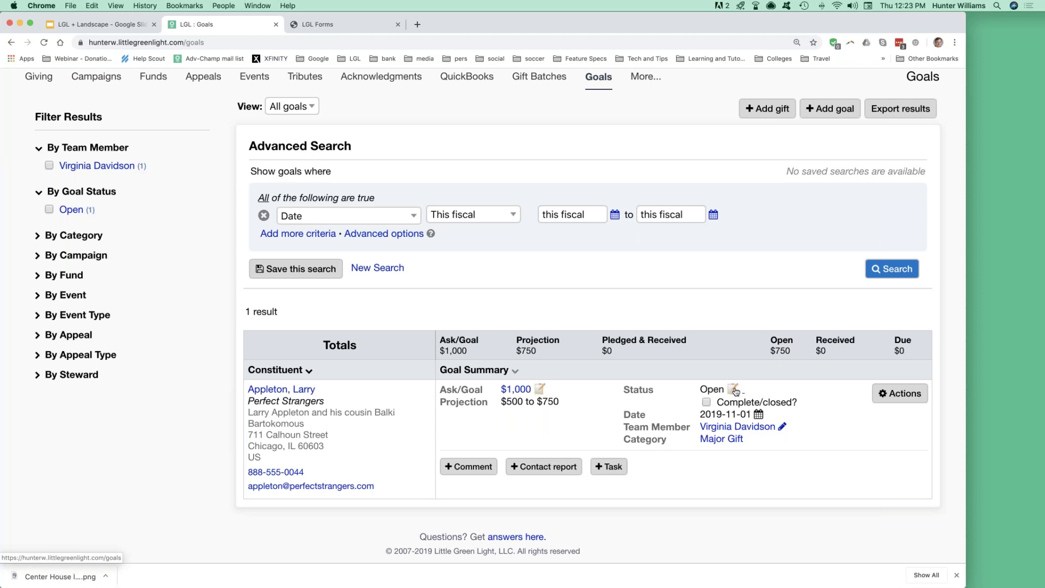
Filter the goals list to that goal's team member.
left_click(735, 428)
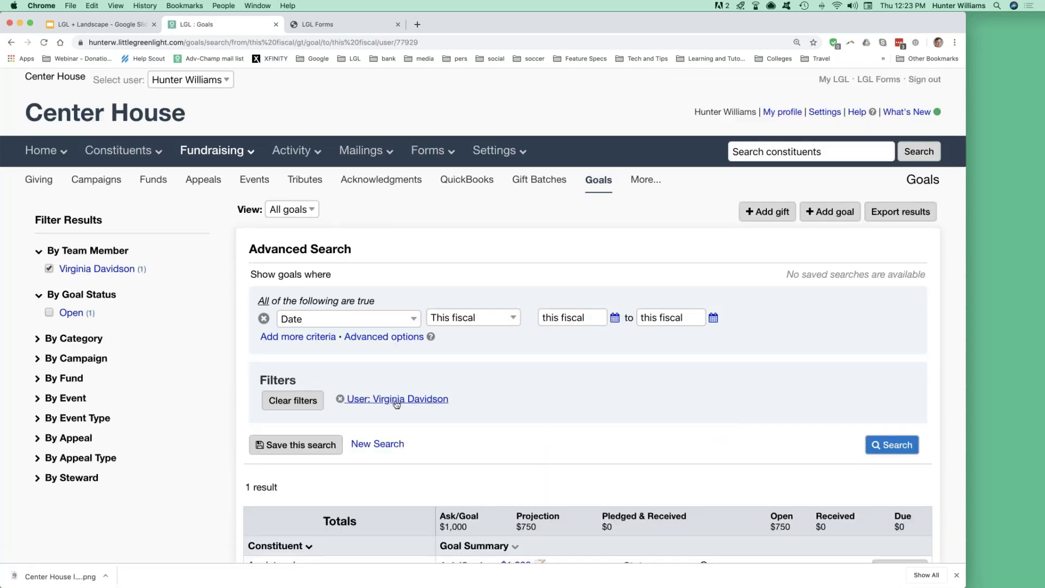
scroll(495, 412, "down", 5)
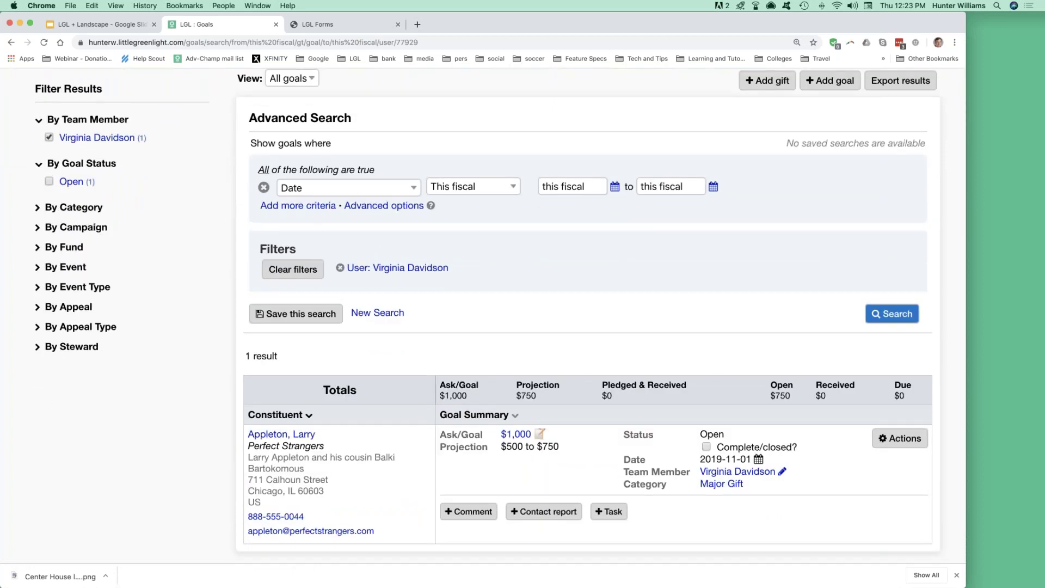
scroll(613, 407, "down", 2)
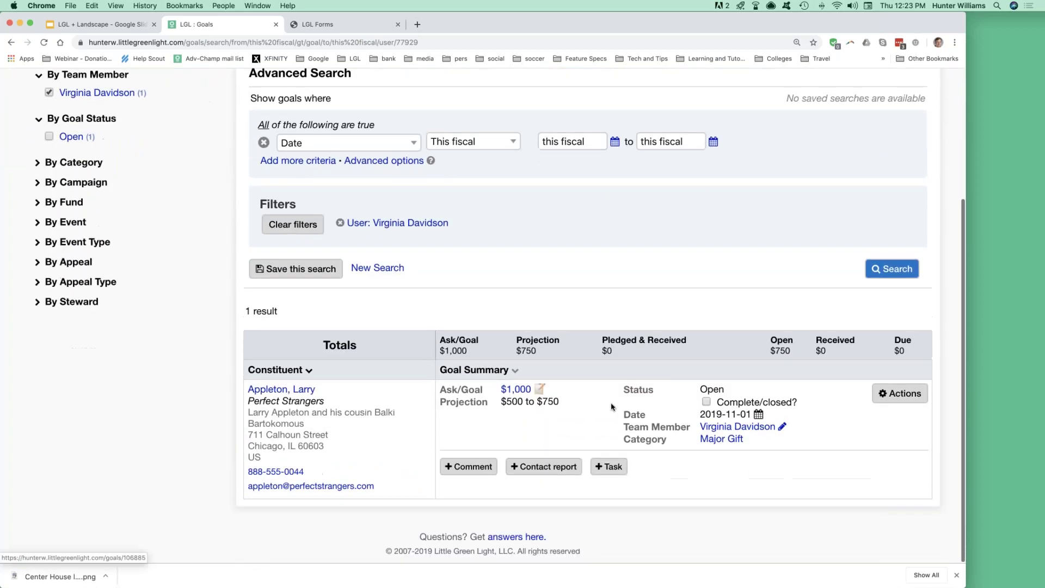
double_click(636, 440)
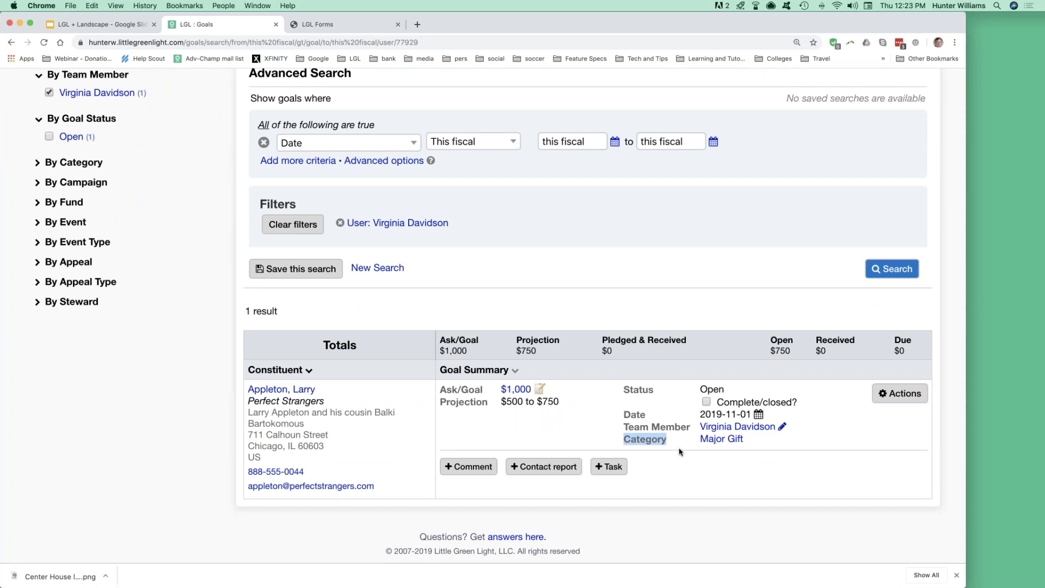
Open the Mailings Templates page, then bring up the Word year-end tax letter template.
scroll(679, 452, "up", 5)
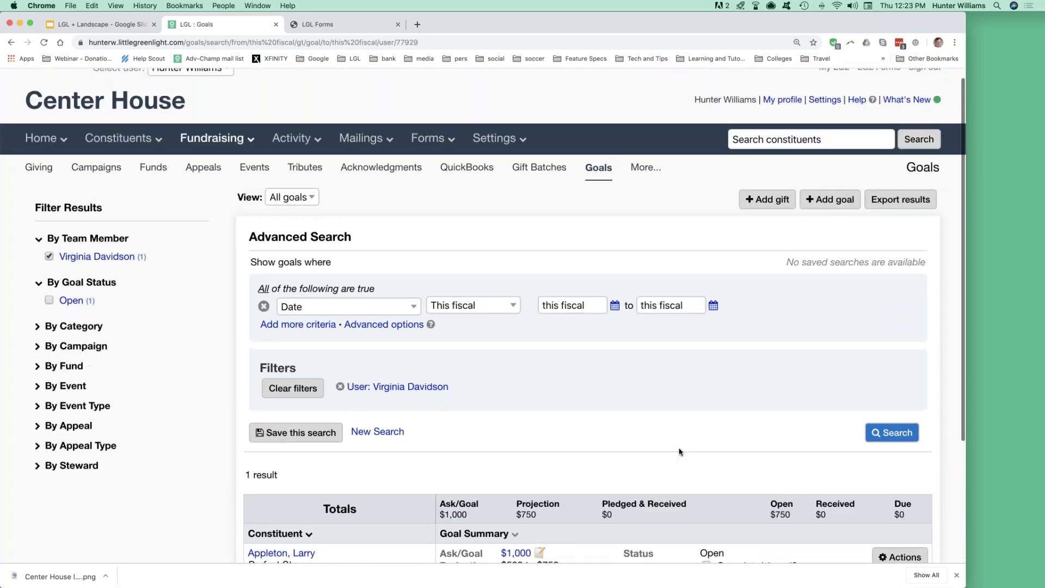
scroll(680, 452, "up", 1)
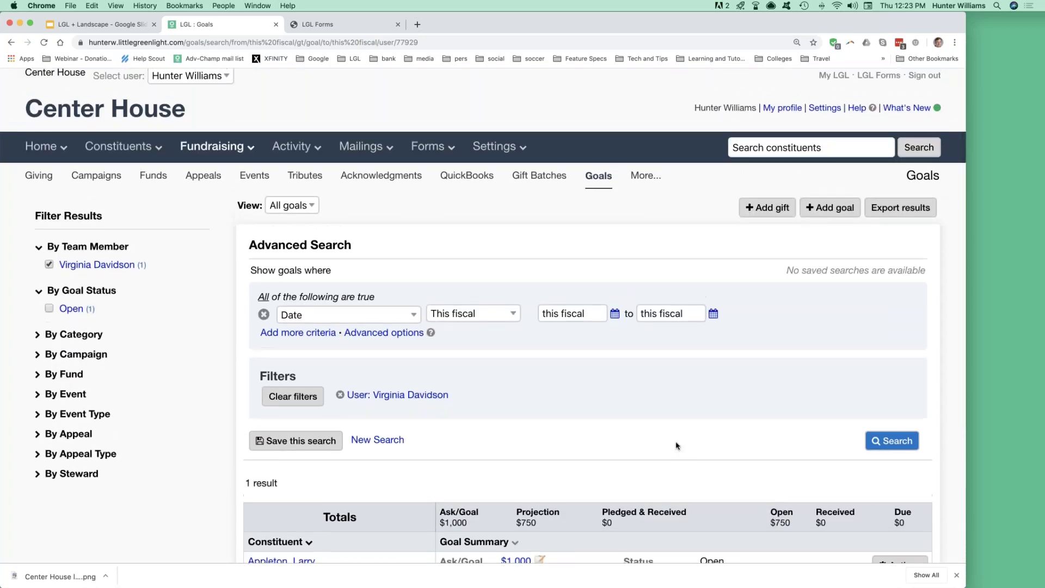
left_click(369, 149)
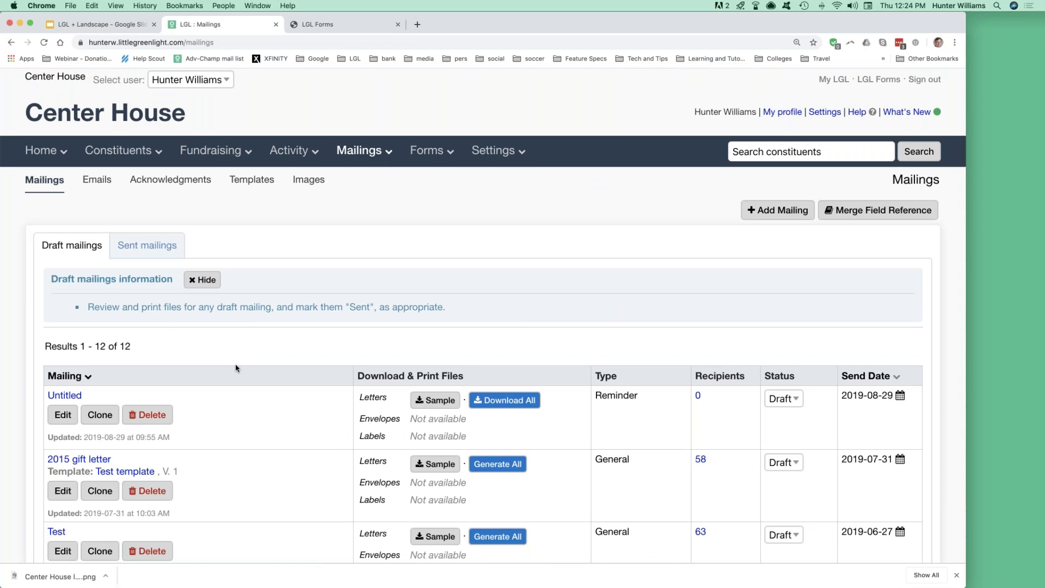
left_click(260, 185)
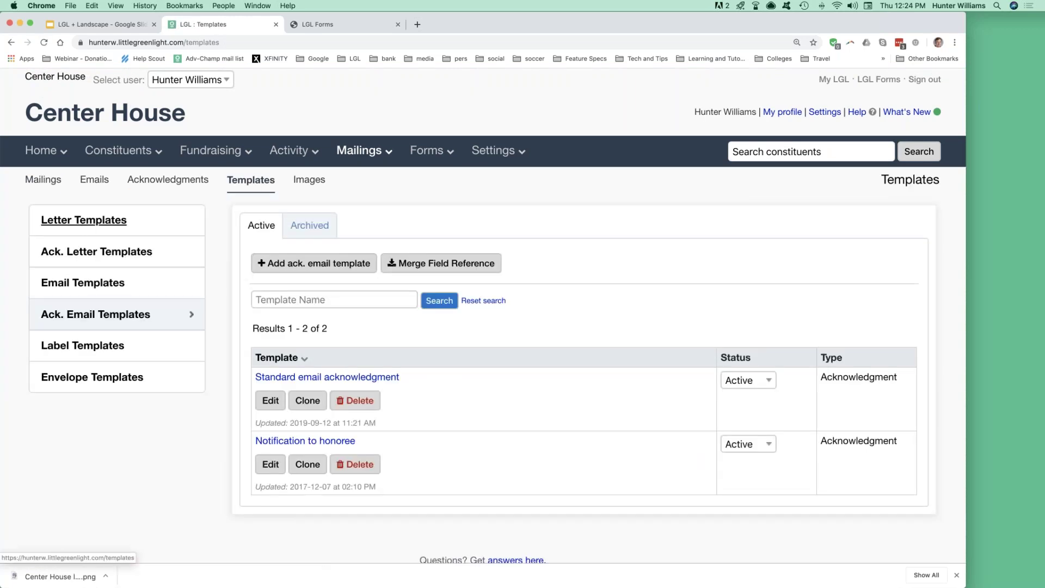
key("super+Tab")
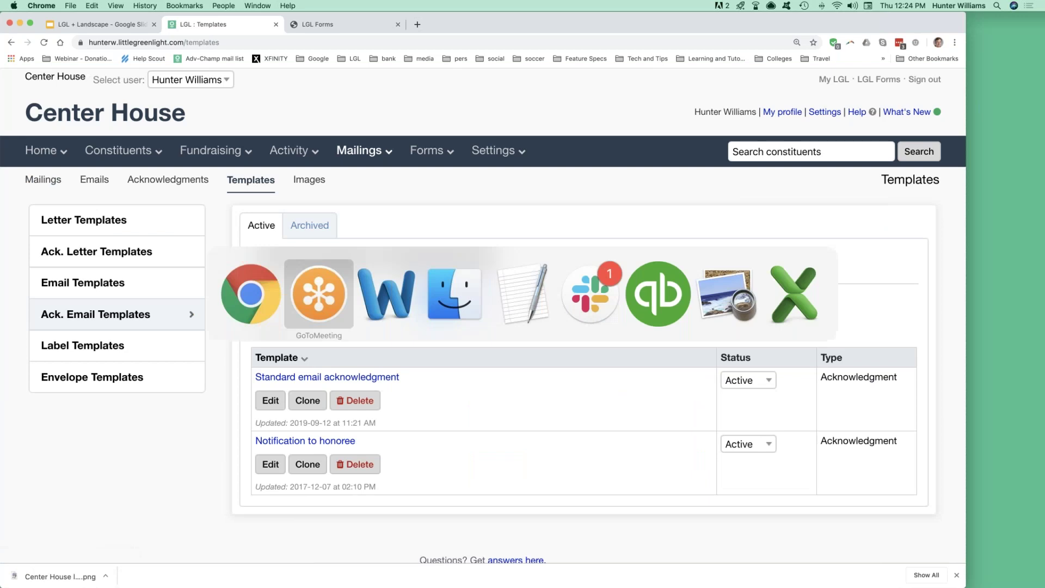
key("super+Tab")
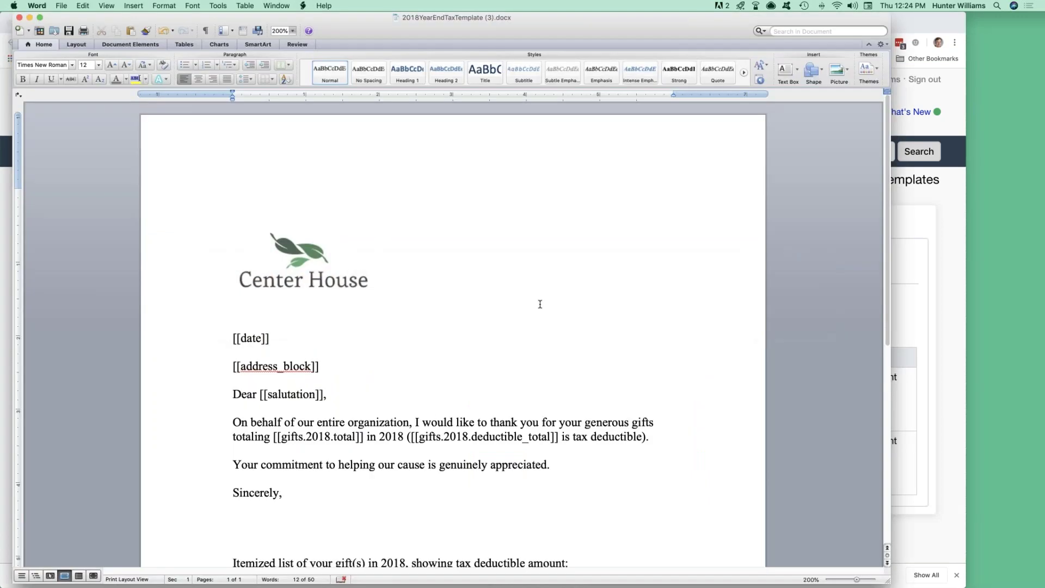
Select the [[gifts.2018.deductible_total]] merge field in the Word letter, then return to the browser.
scroll(541, 303, "down", 5)
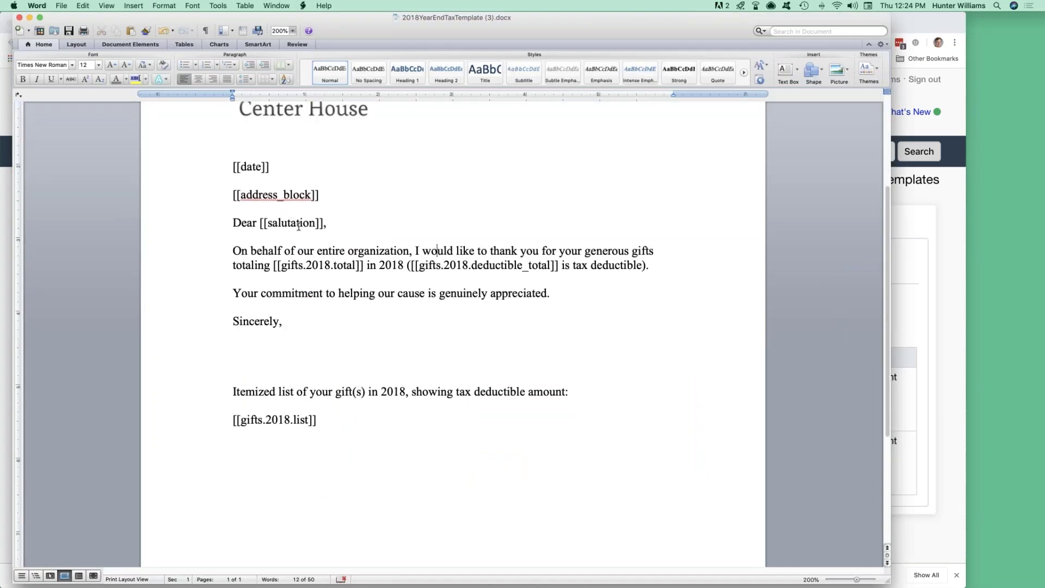
double_click(311, 265)
left_click(274, 266, "shift")
left_click(356, 265, "shift")
left_click_drag(418, 266, 543, 266)
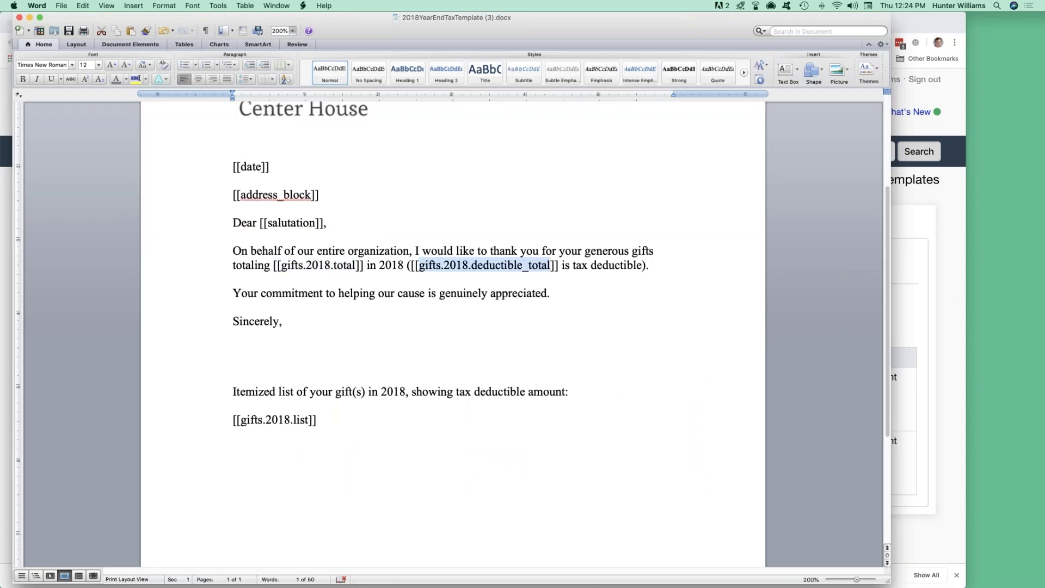
key("super+Tab")
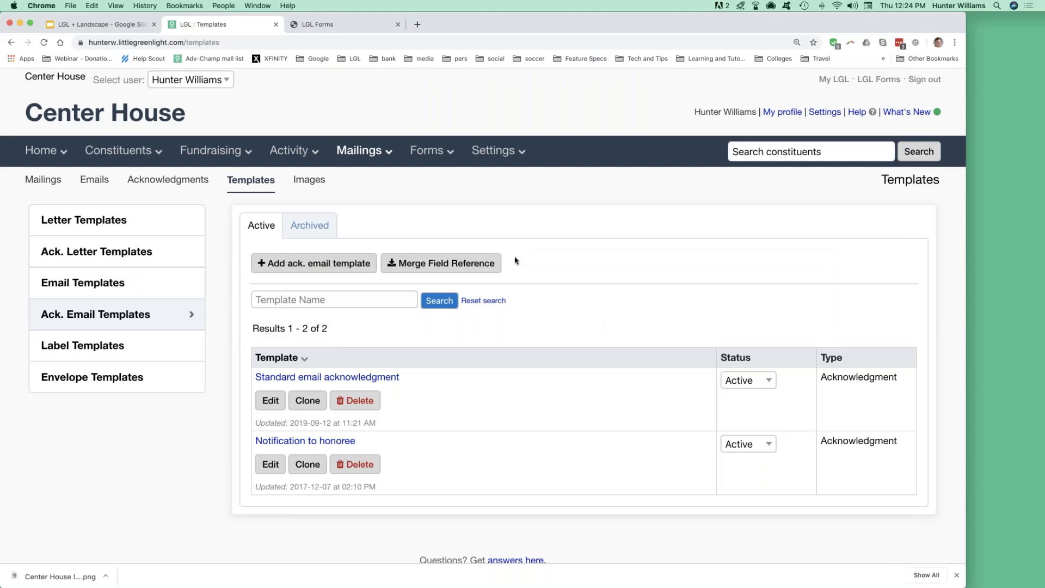
Open the LGL Forms admin and scroll down to the Donation form.
mouse_move(426, 156)
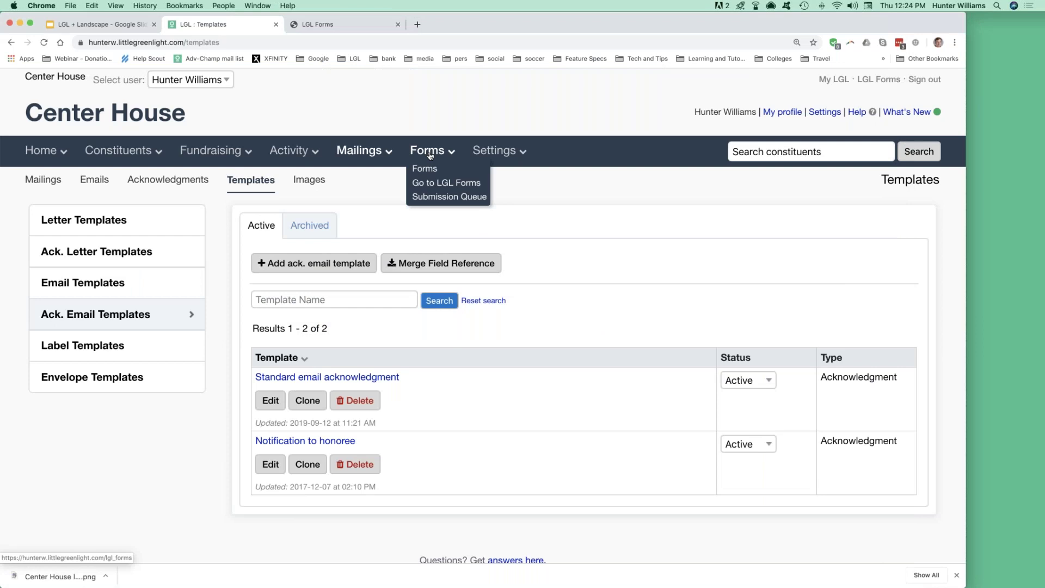
left_click(428, 184)
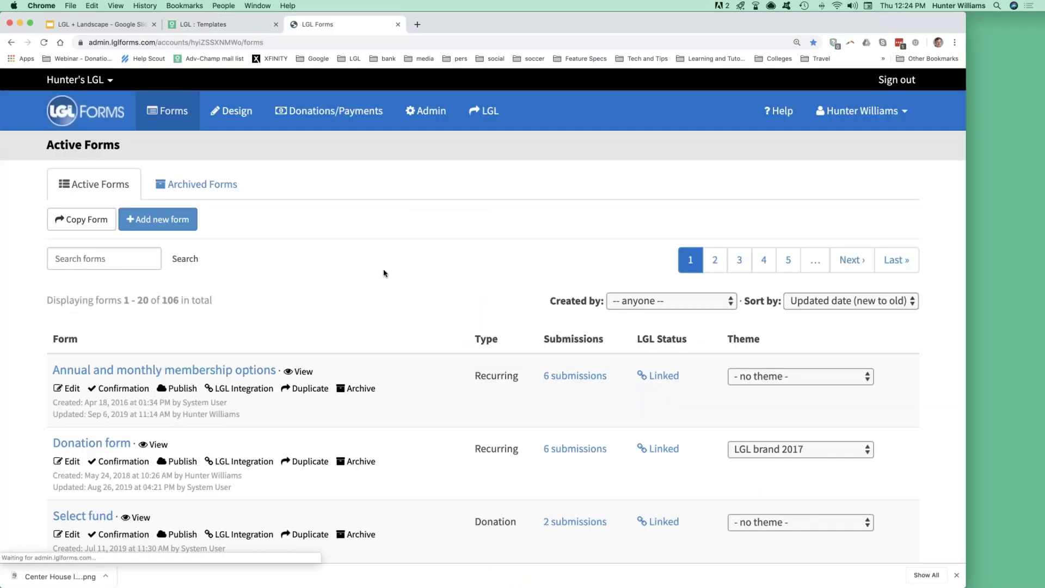
scroll(384, 272, "down", 3)
scroll(384, 273, "down", 1)
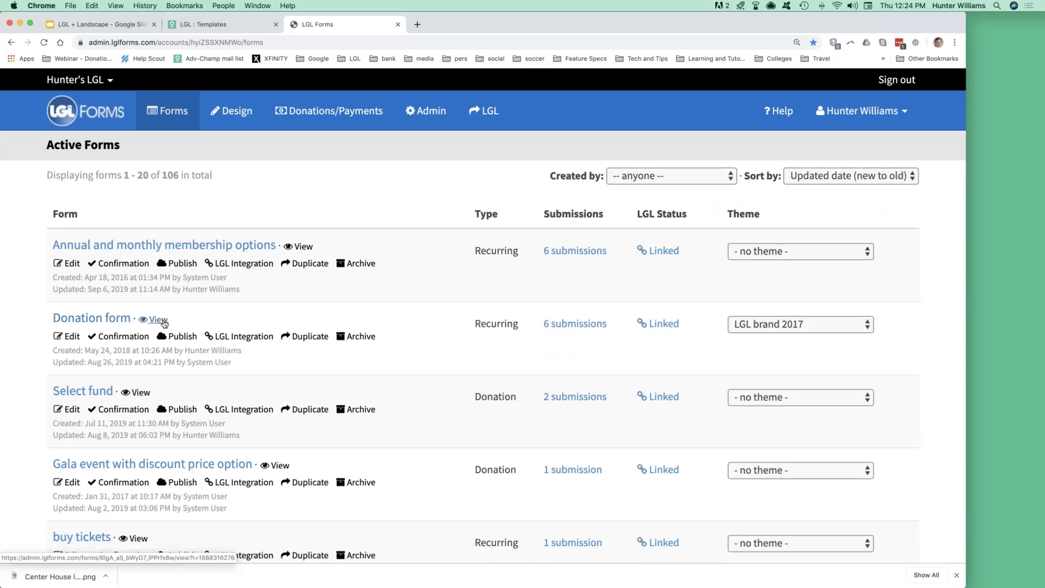
Preview the public Donation form enlarged, then go back to the Active Forms list.
left_click(159, 320)
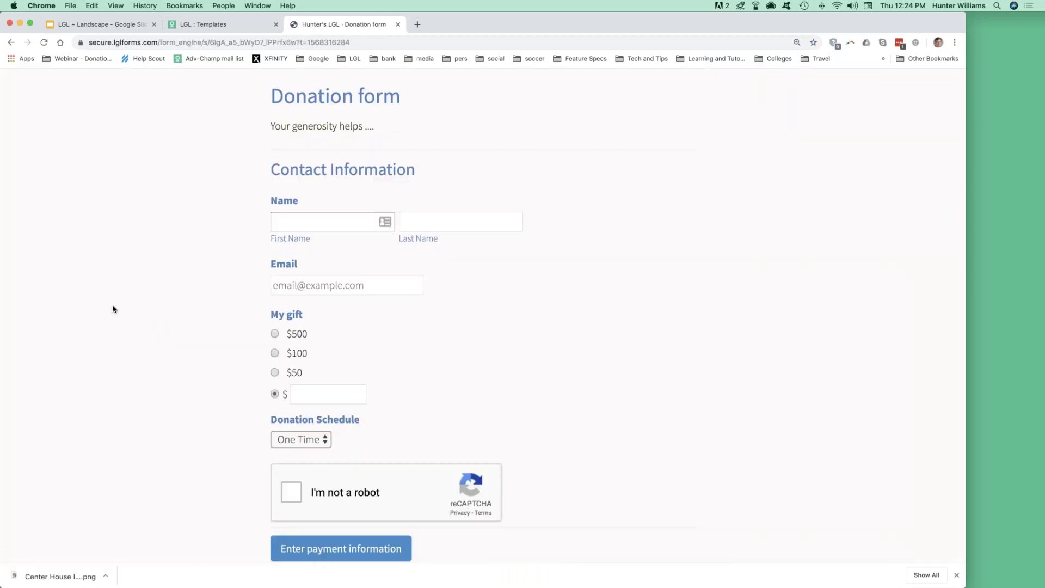
key("super+equal")
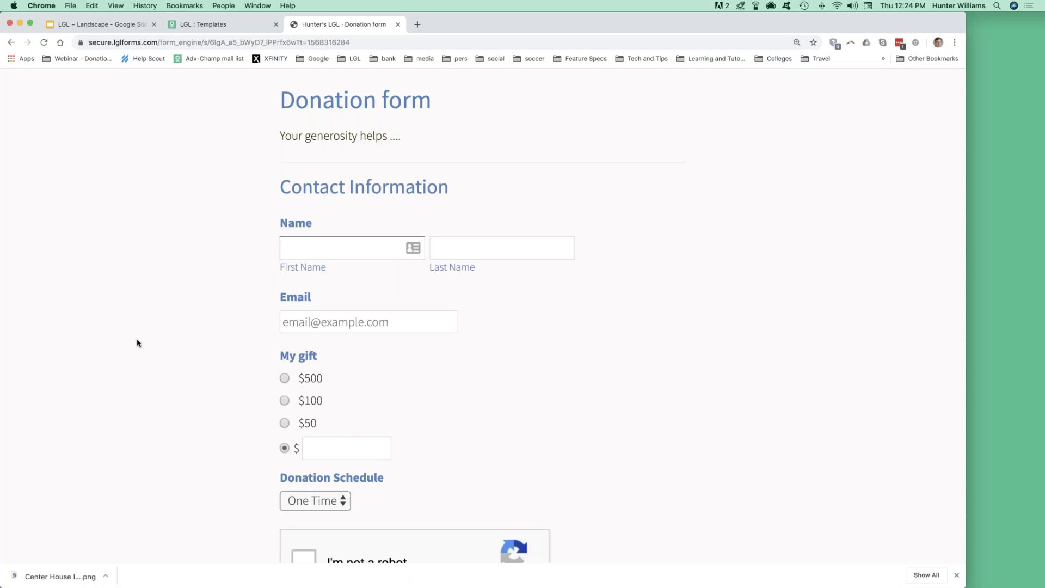
scroll(138, 343, "down", 3)
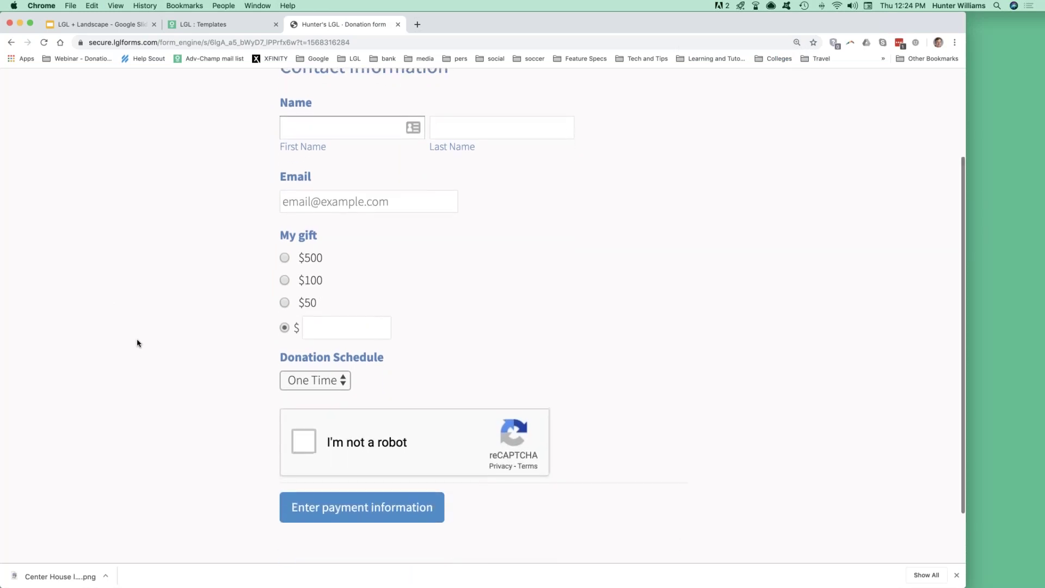
scroll(137, 343, "up", 3)
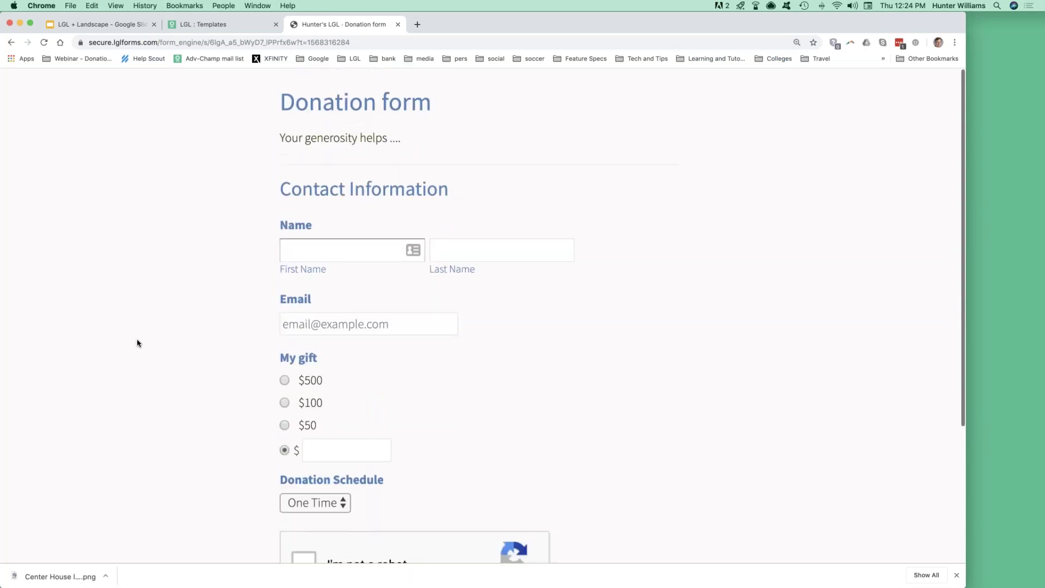
left_click(11, 43)
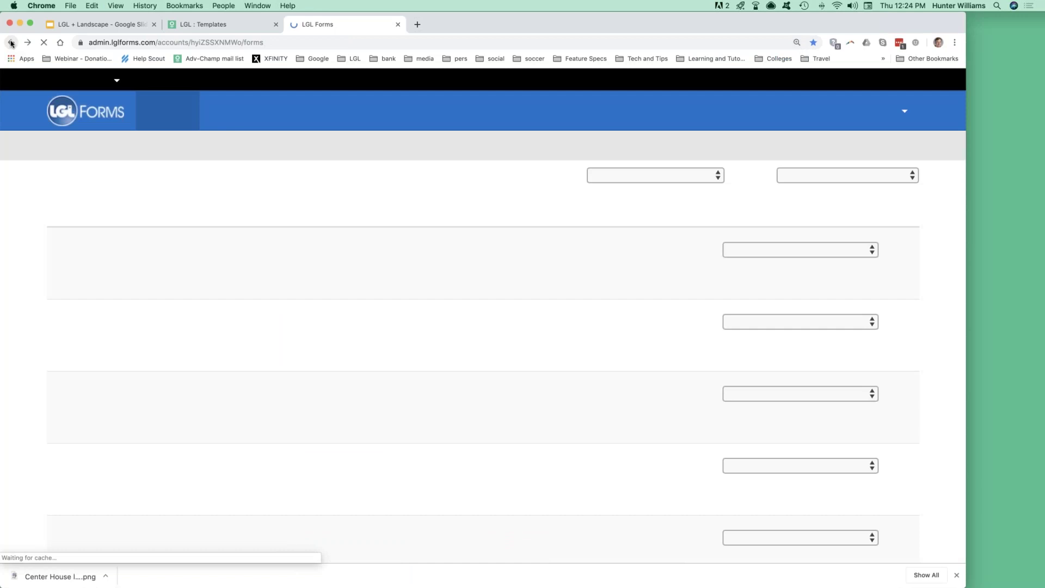
left_click(70, 399)
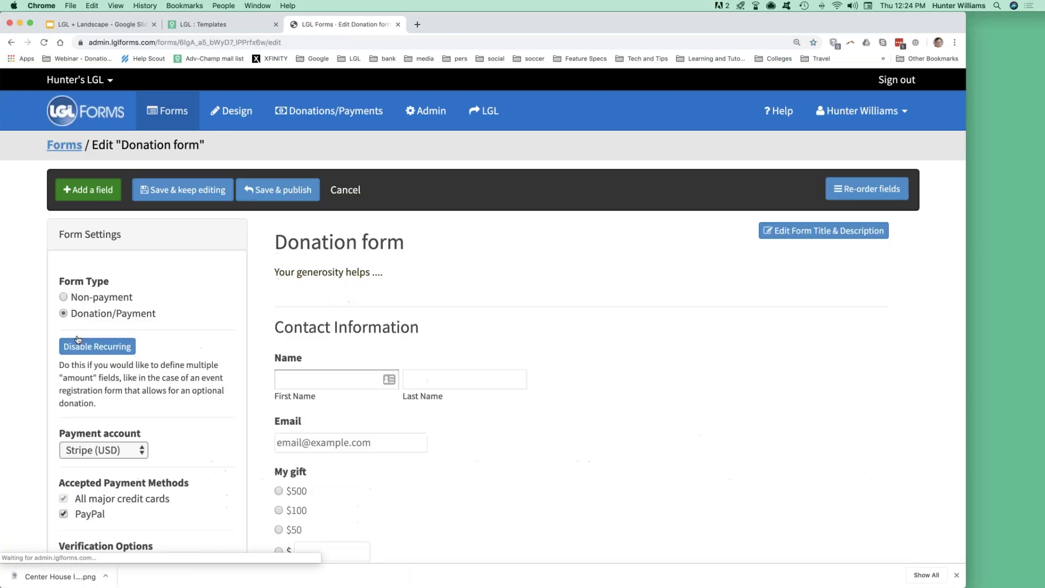
scroll(175, 275, "down", 3)
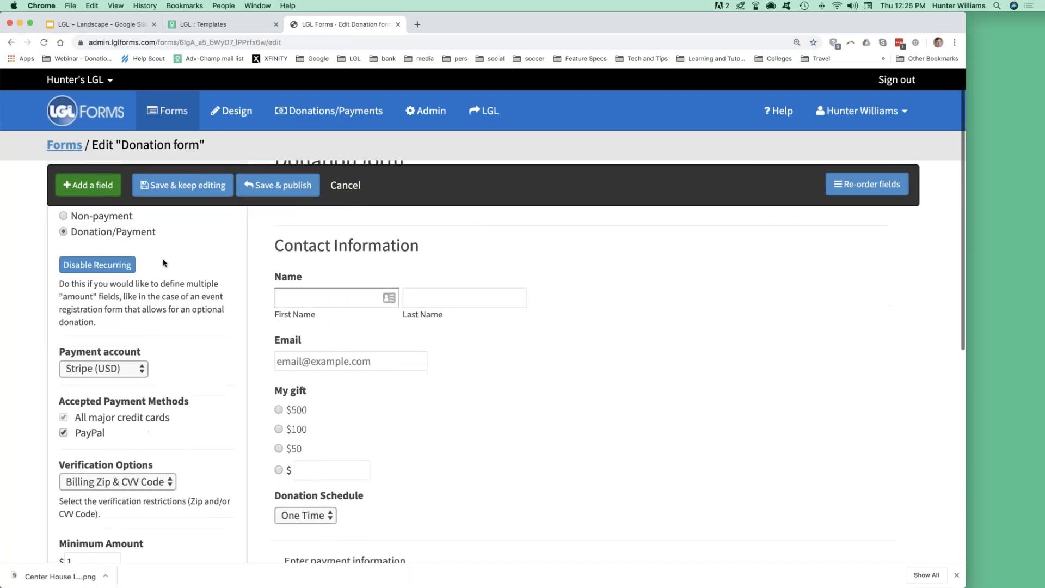
left_click(92, 190)
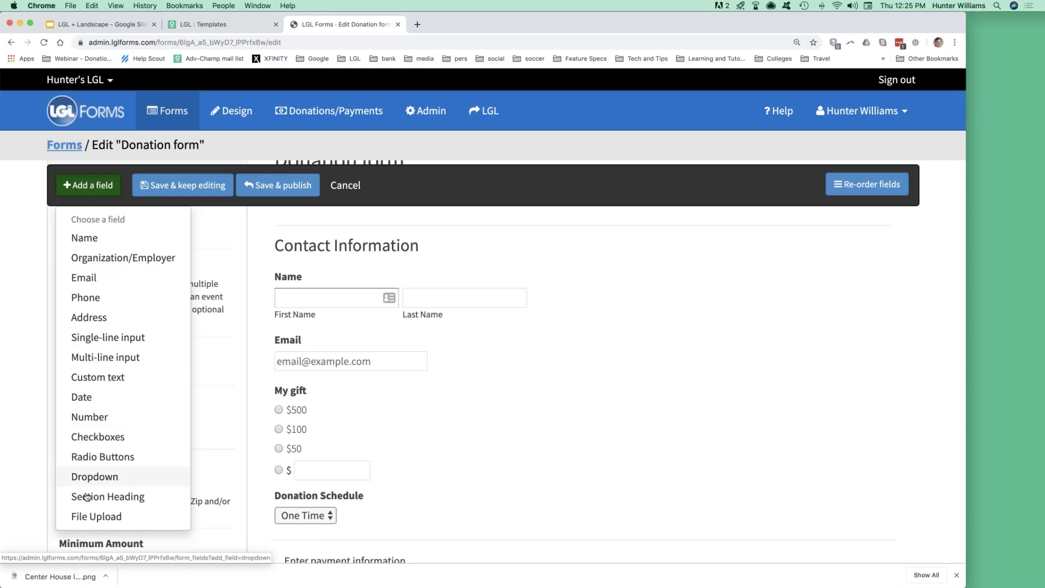
left_click(97, 190)
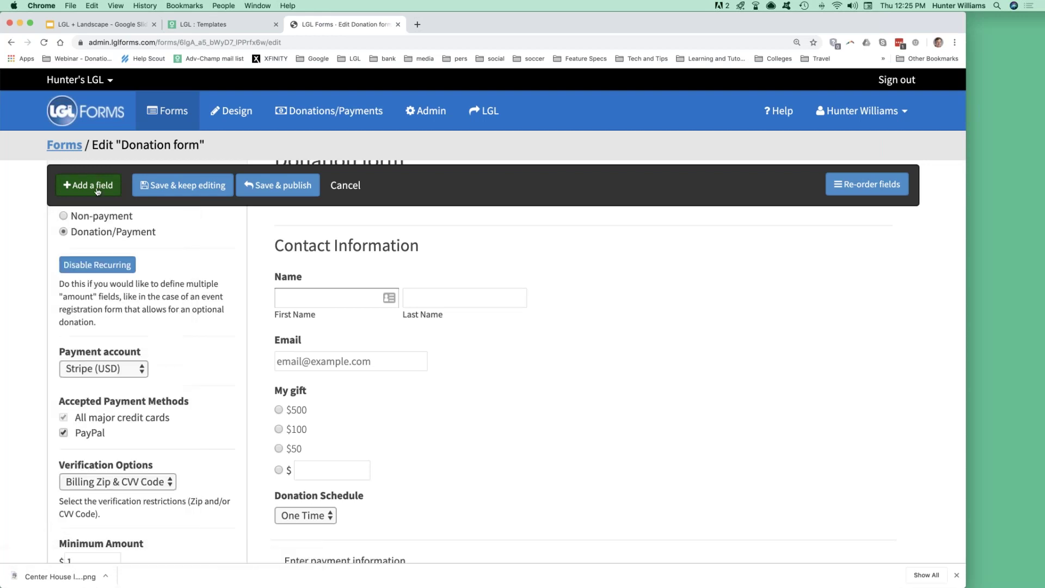
mouse_move(631, 442)
scroll(631, 442, "up", 3)
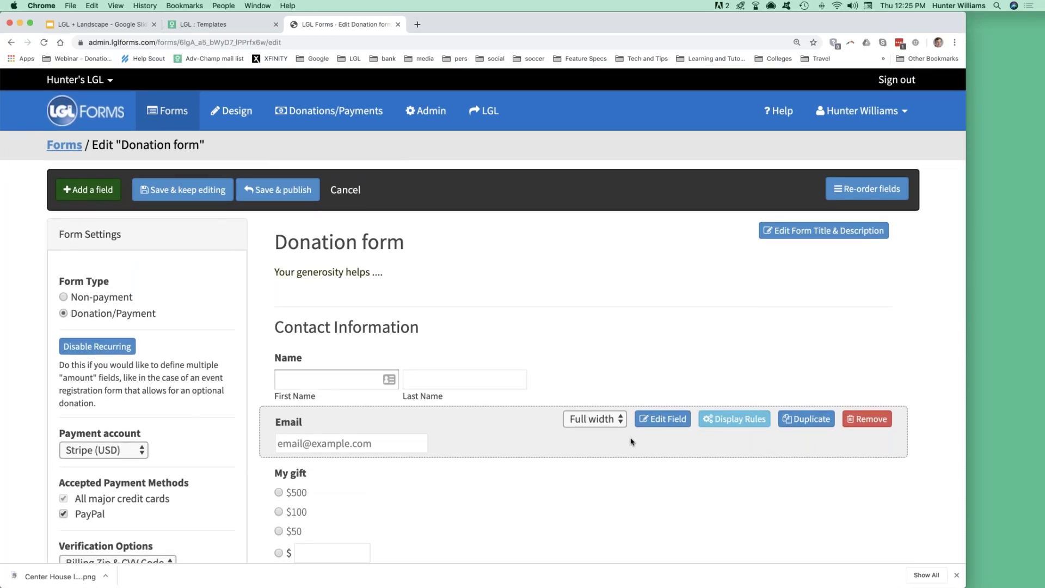
left_click(56, 146)
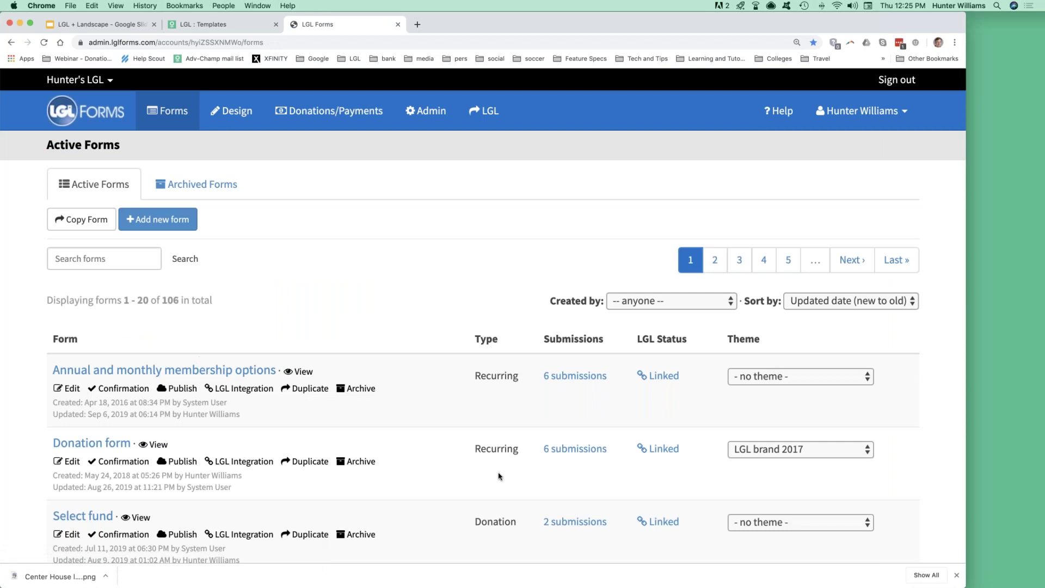
Review the Donation form's LGL field mapping and tick 'Require review before saving?'.
left_click(663, 450)
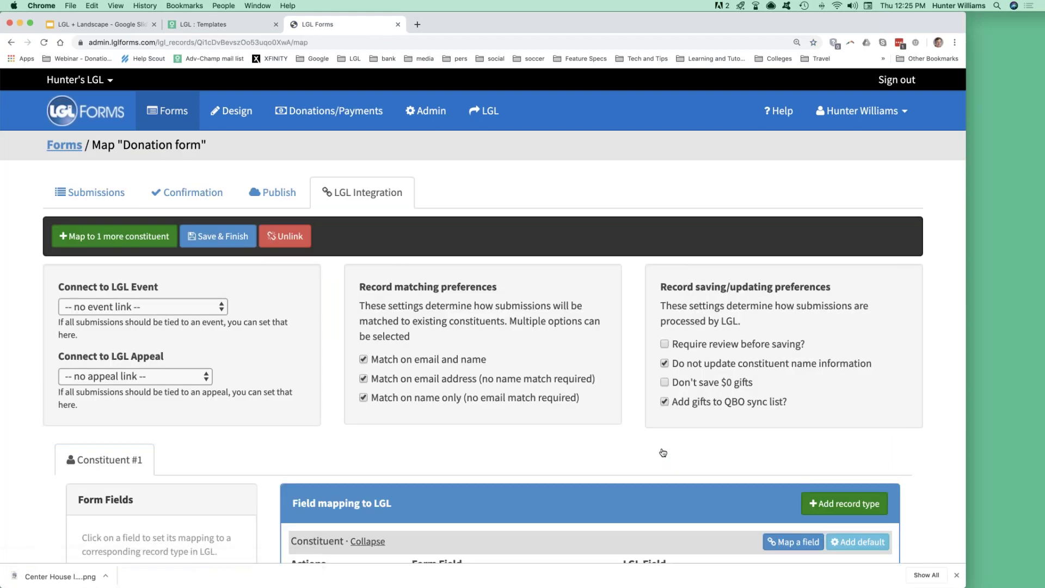
scroll(663, 452, "down", 1)
scroll(663, 452, "down", 5)
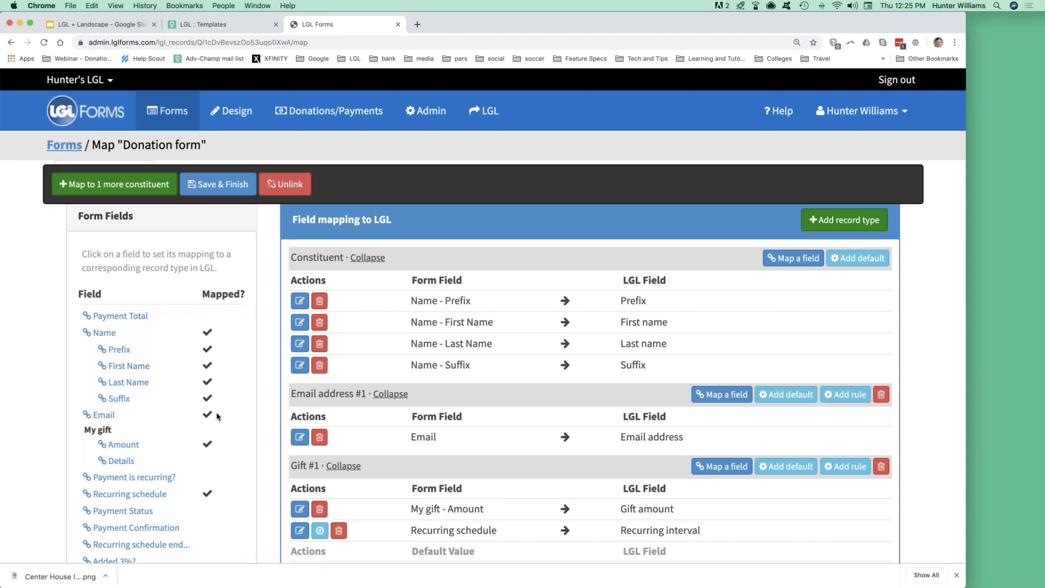
scroll(359, 369, "down", 3)
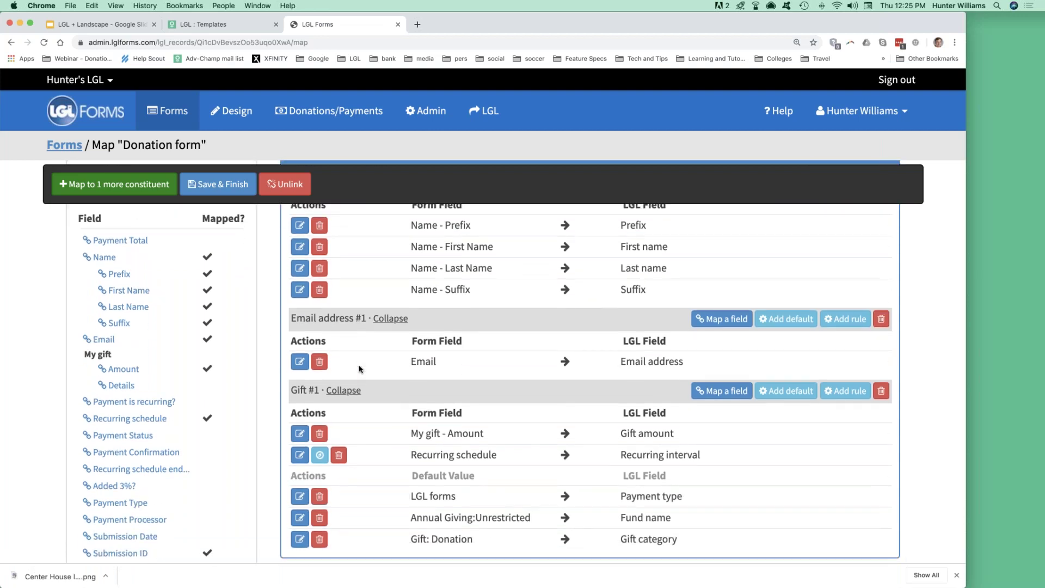
scroll(359, 369, "up", 10)
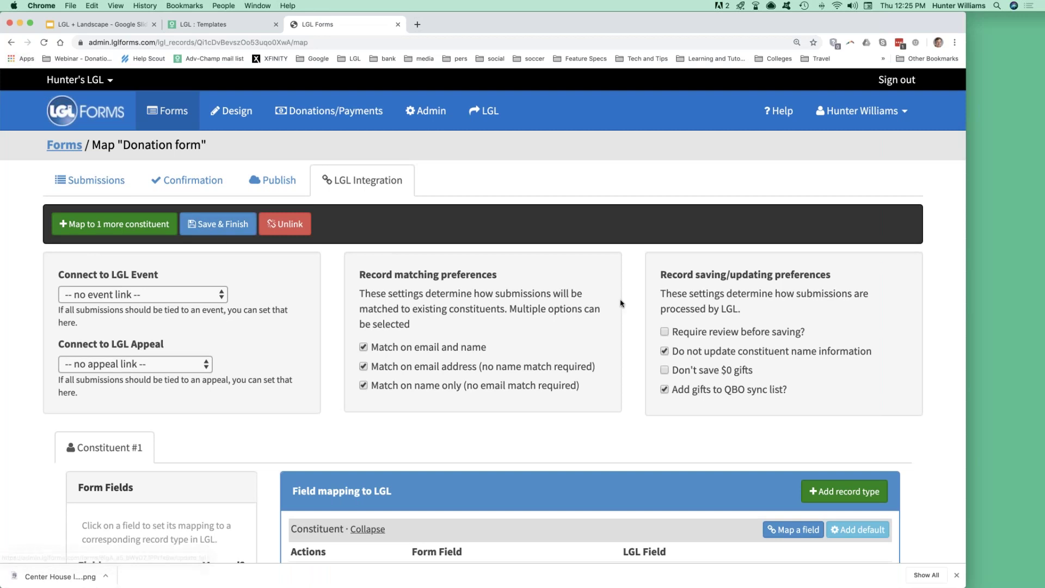
left_click_drag(806, 336, 675, 334)
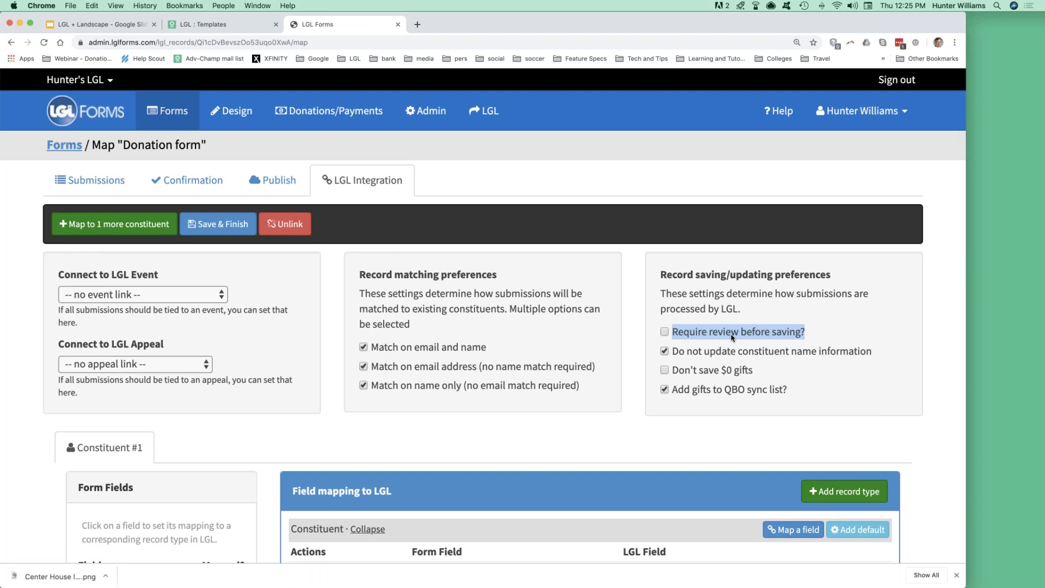
left_click(665, 333)
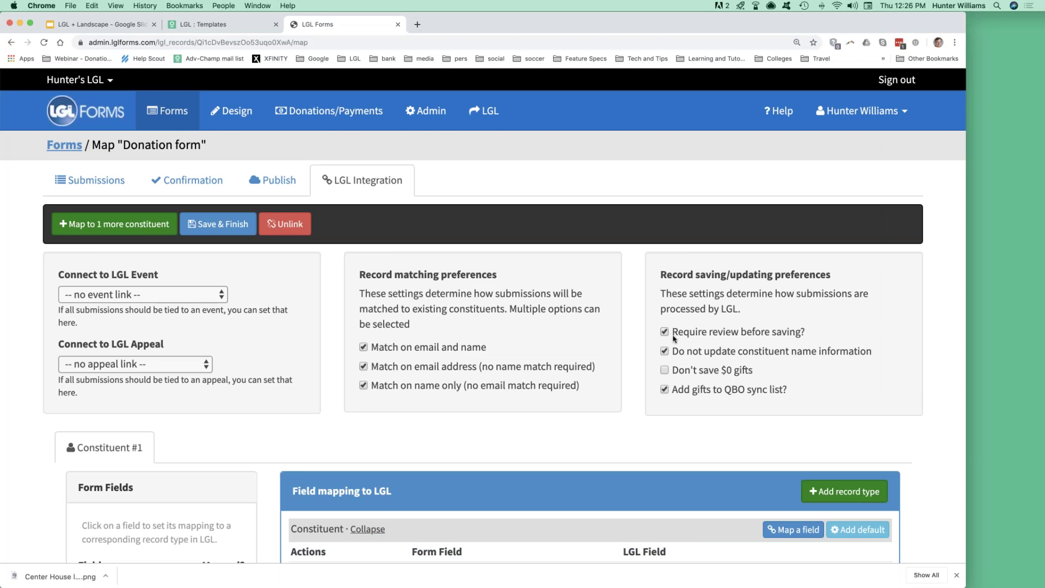
scroll(673, 338, "up", 1)
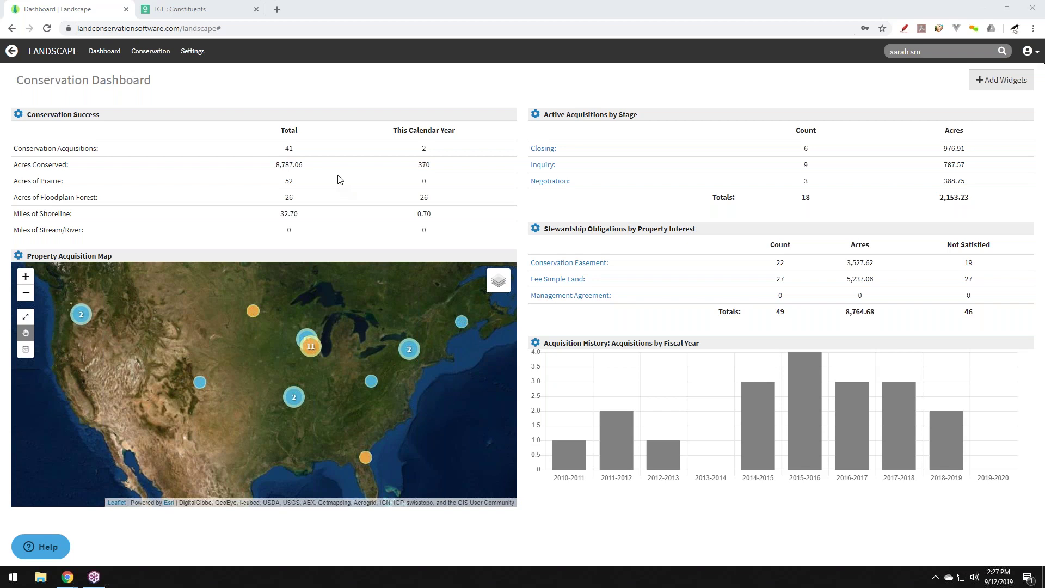
mouse_move(498, 281)
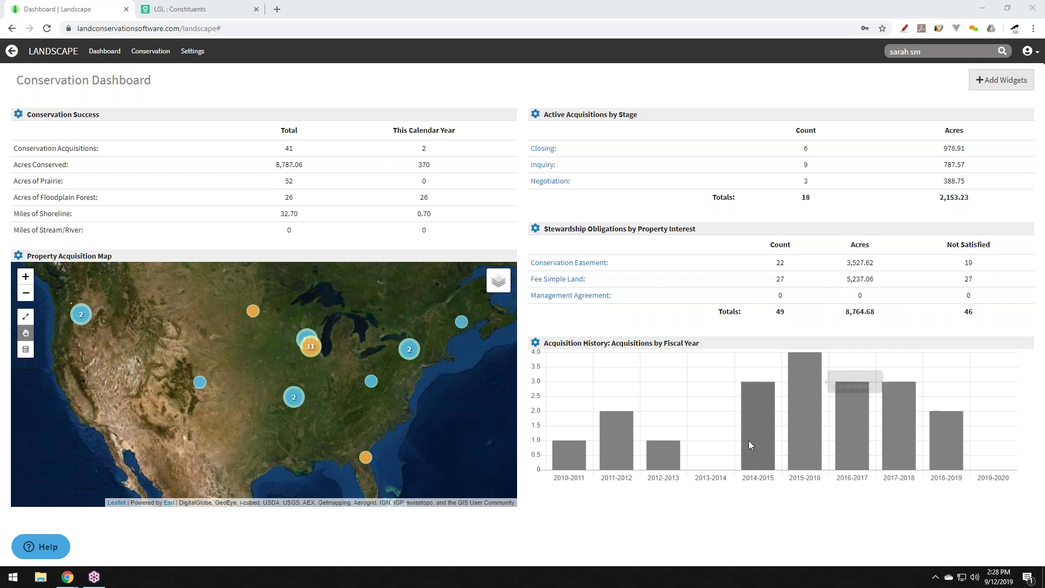
mouse_move(751, 436)
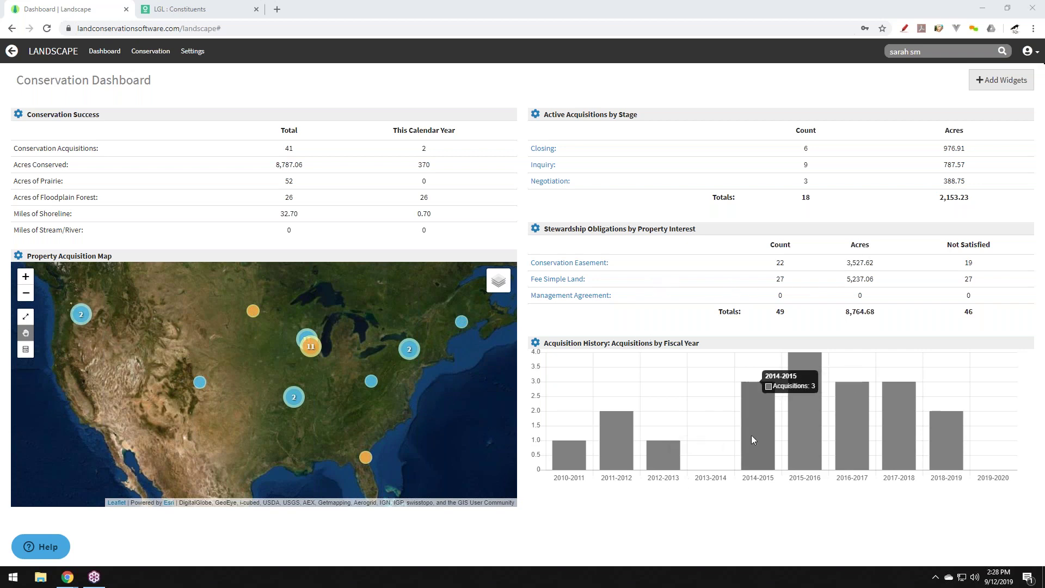
mouse_move(802, 430)
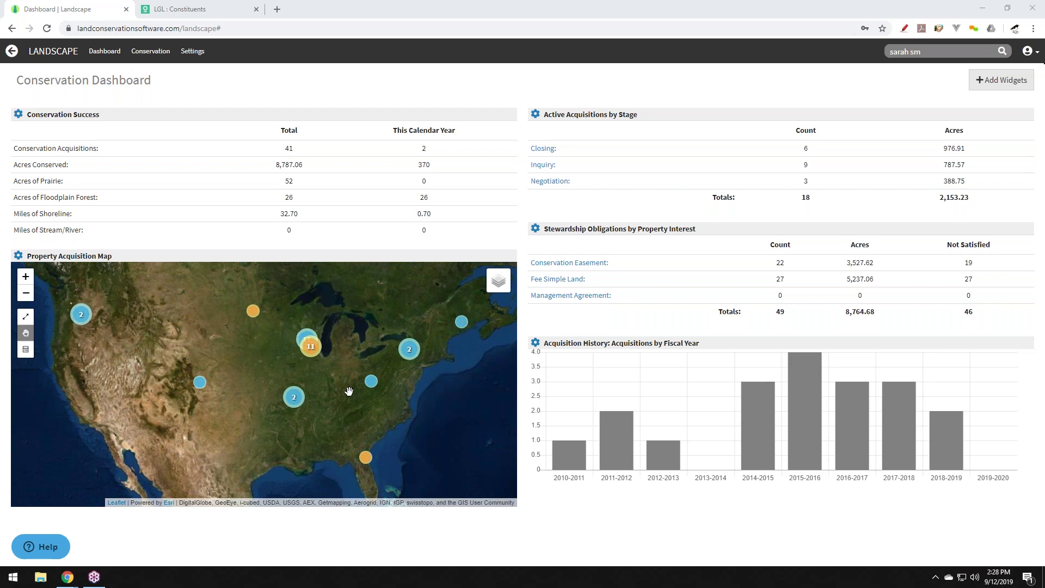
Zoom the map into a farmland property and move Active Acquisitions by Stage under Conservation Success.
left_click(371, 382)
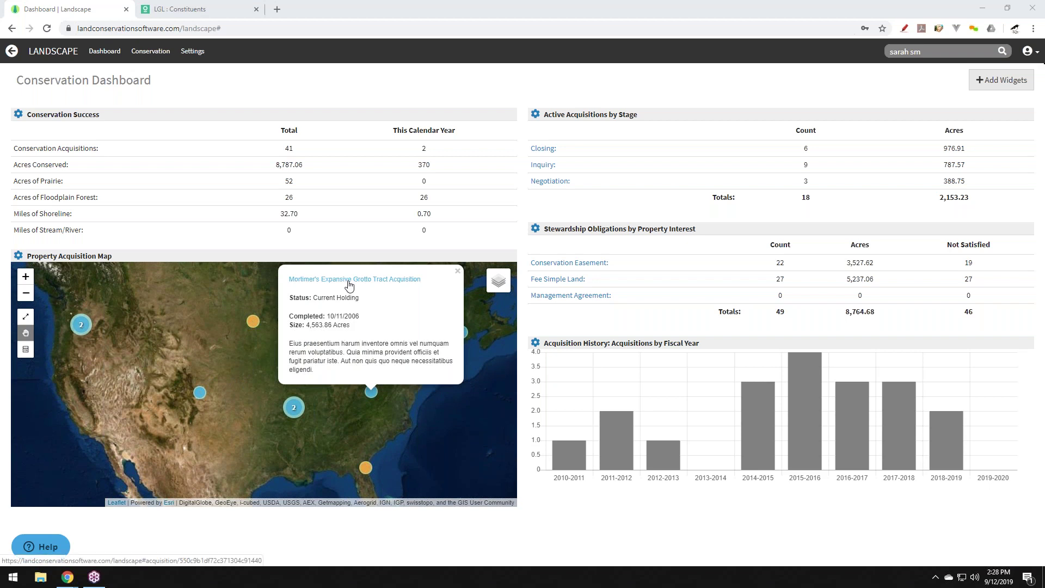
left_click(459, 272)
left_click(321, 363)
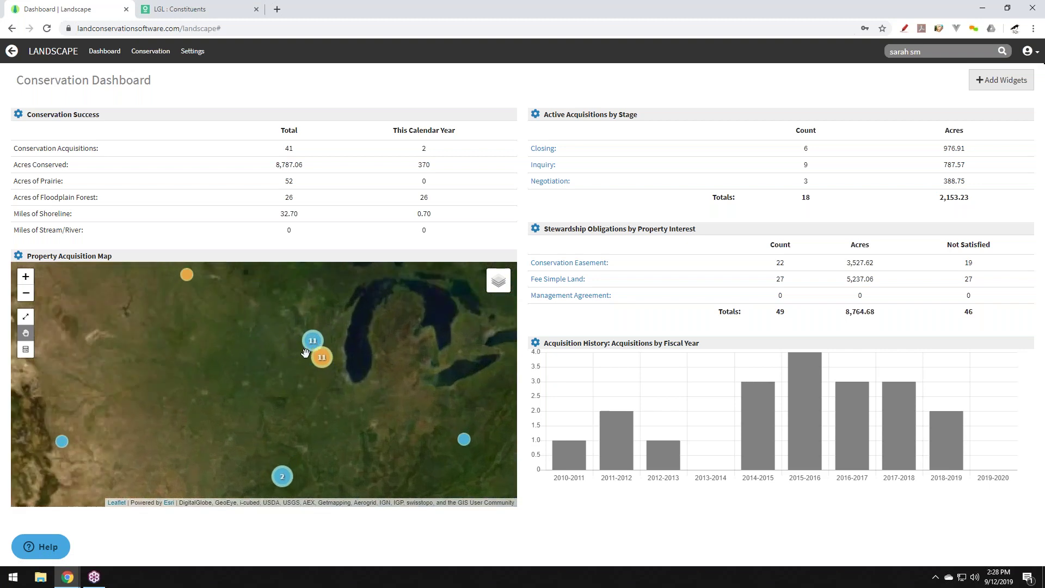
scroll(363, 375, "up", 3)
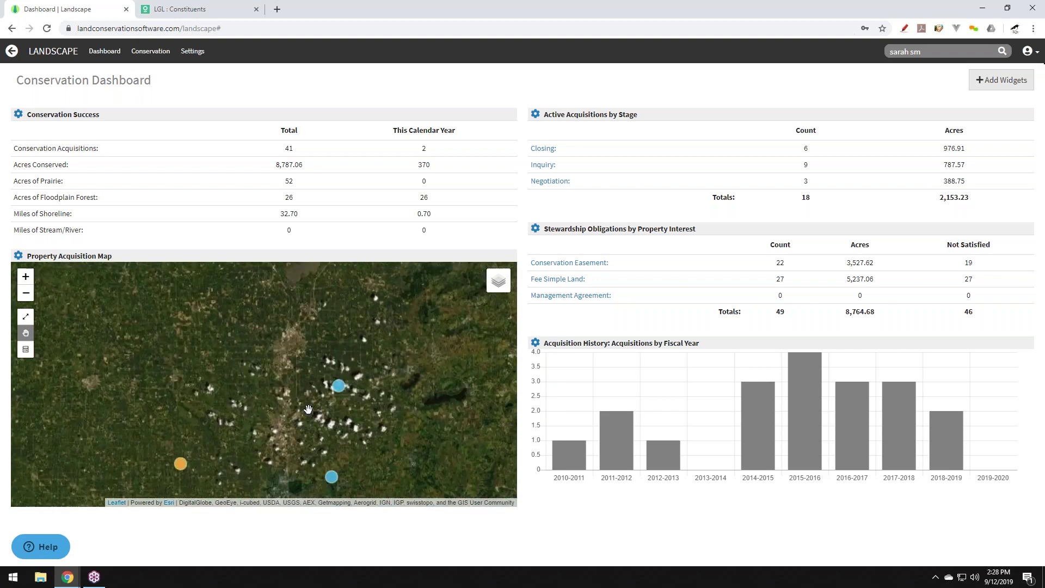
scroll(351, 370, "up", 3)
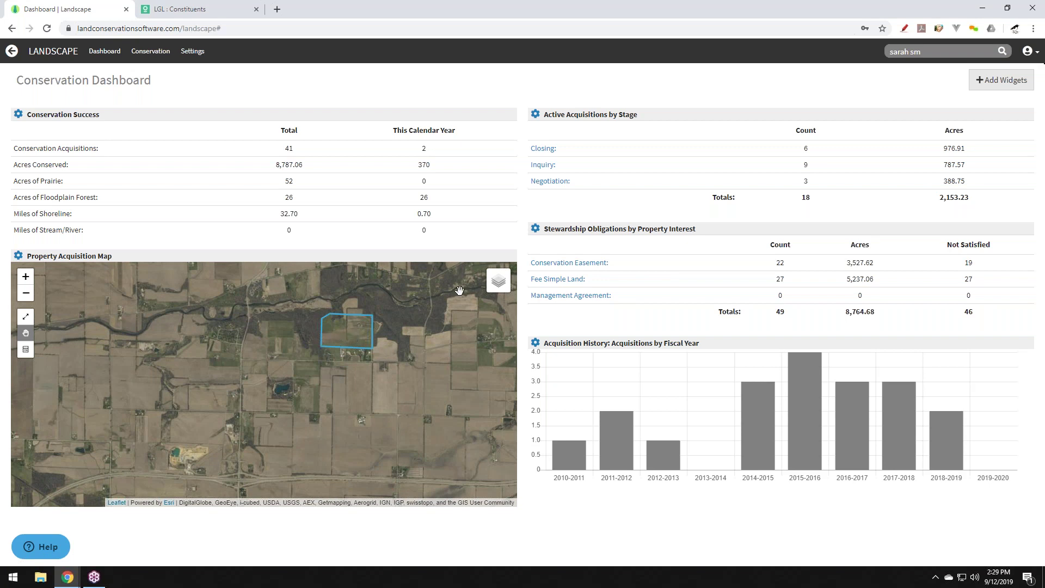
left_click_drag(621, 115, 357, 224)
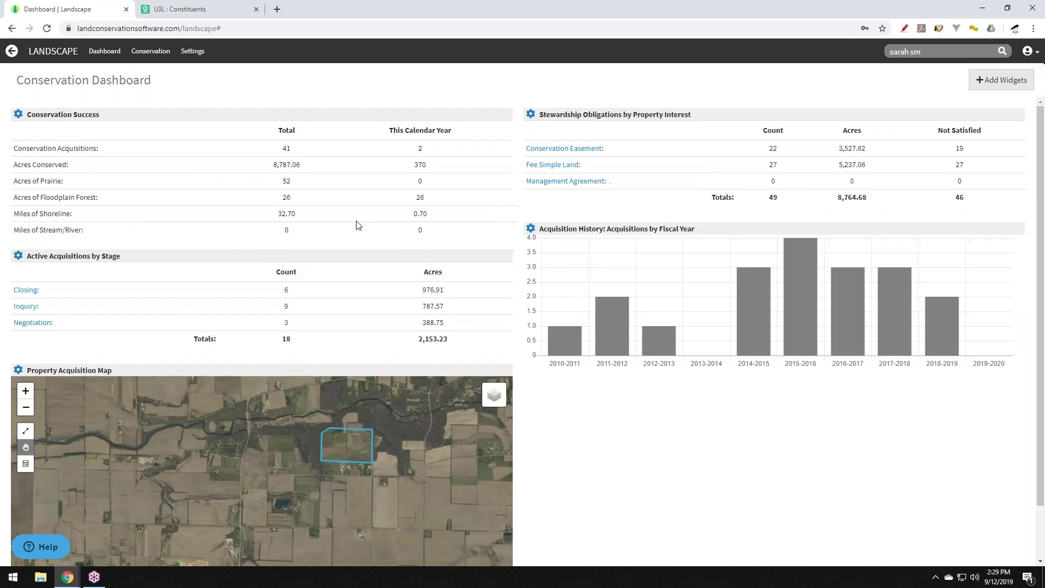
Drag Active Acquisitions by Stage back to the right column beneath Stewardship Obligations.
left_click(530, 115)
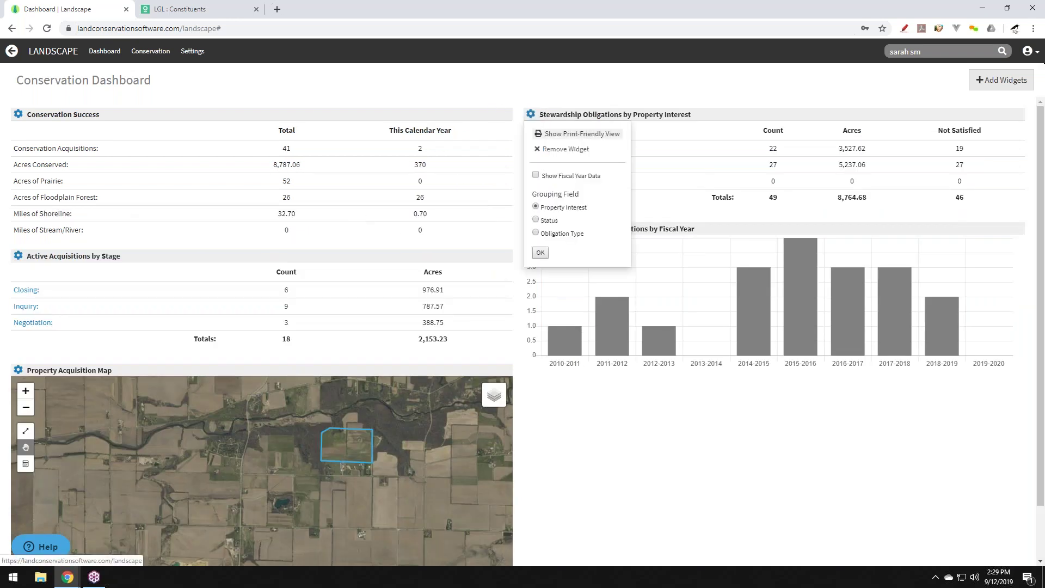
left_click(1033, 80)
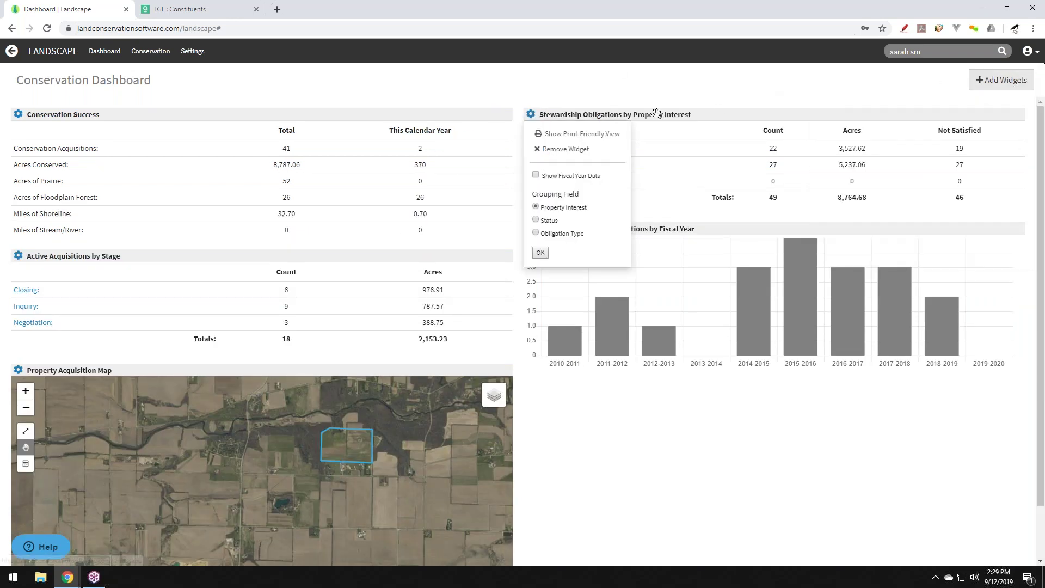
left_click(531, 115)
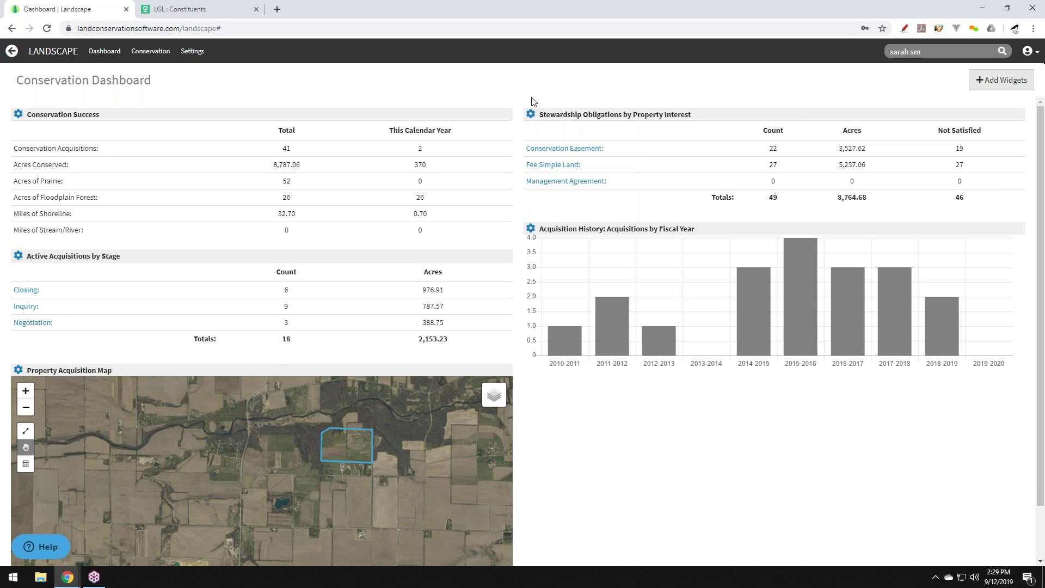
left_click_drag(385, 256, 871, 193)
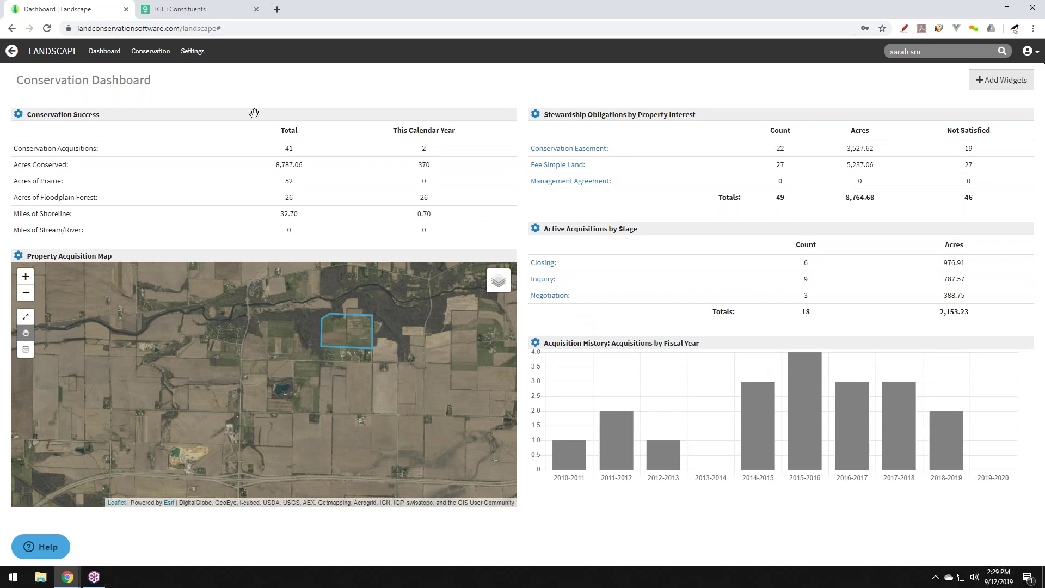
In Conservation, view My Easements to Monitor, Current Landowners, then Acquisitions in Dane County.
left_click(153, 54)
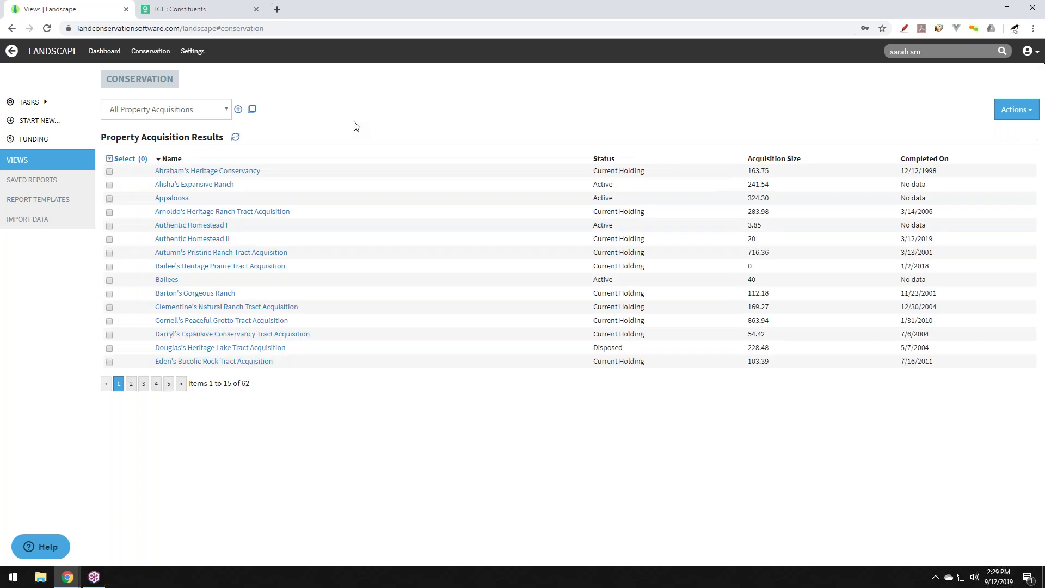
left_click(226, 112)
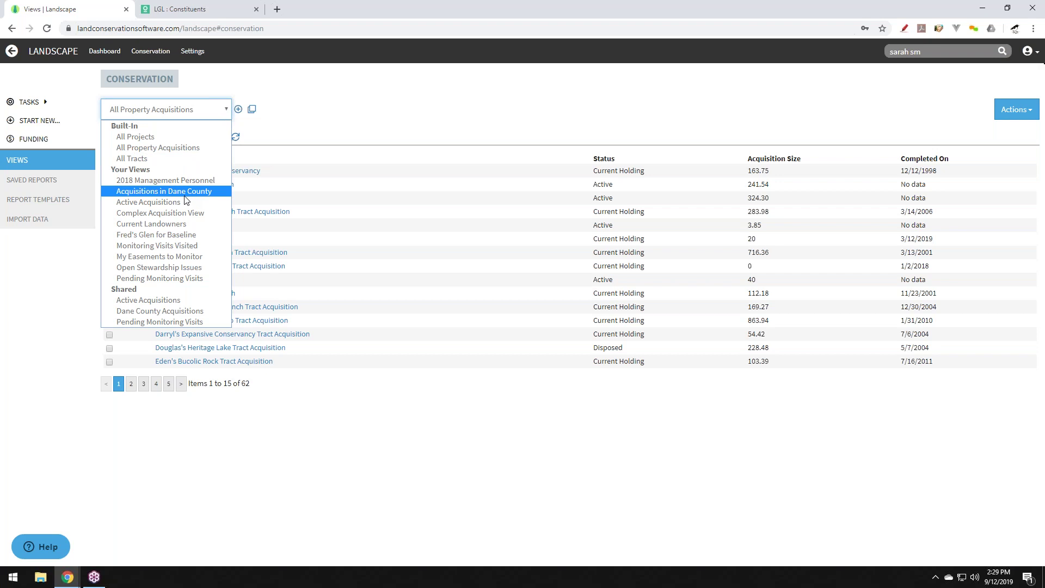
left_click(180, 256)
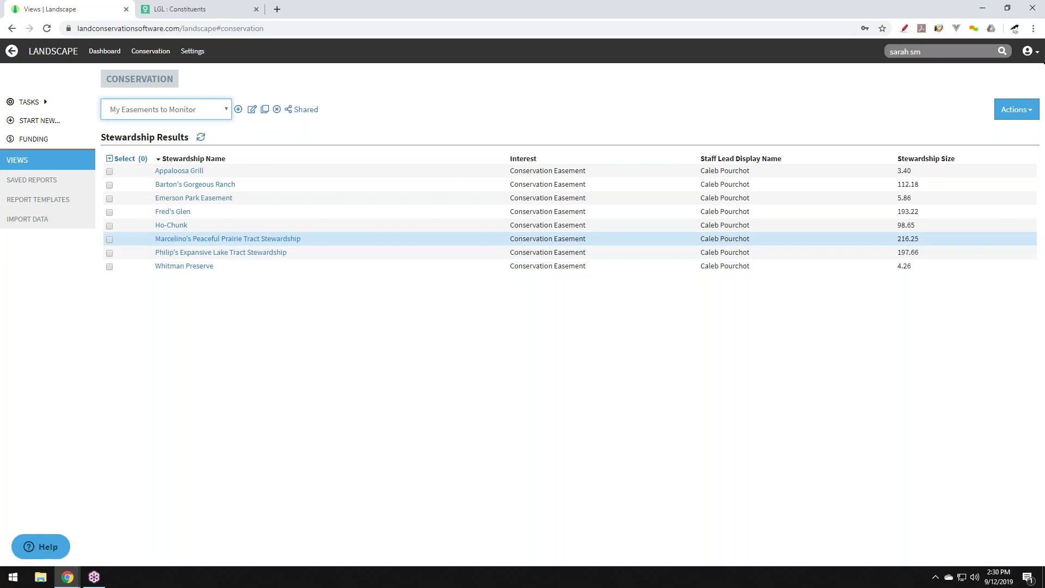
left_click(227, 111)
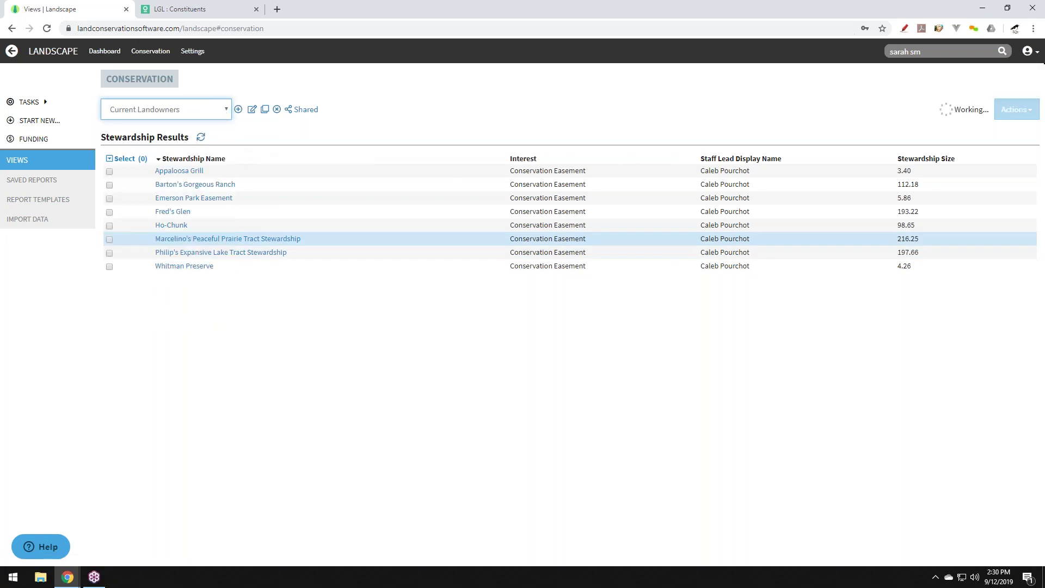
left_click(177, 224)
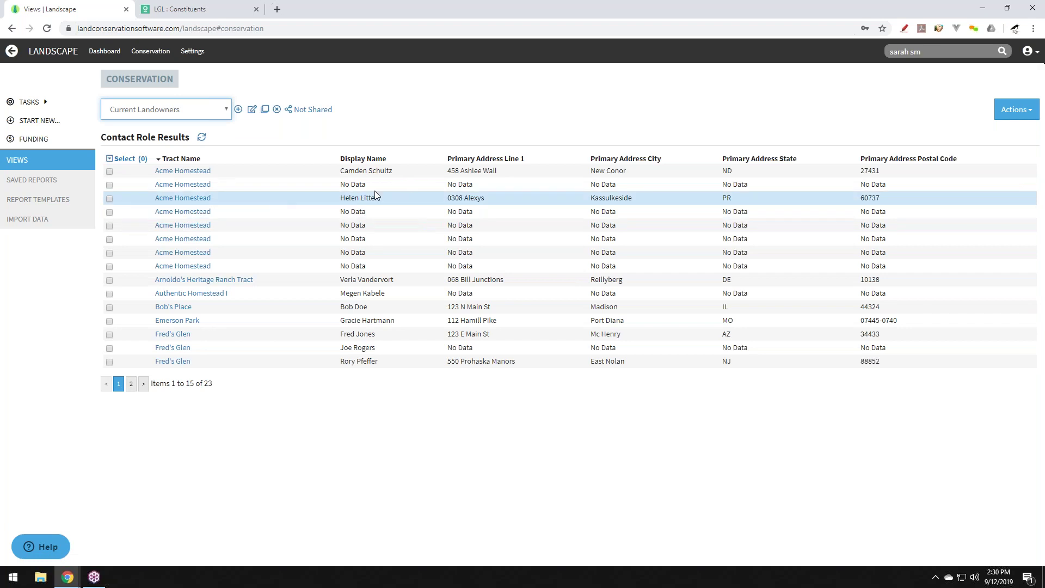
left_click(228, 112)
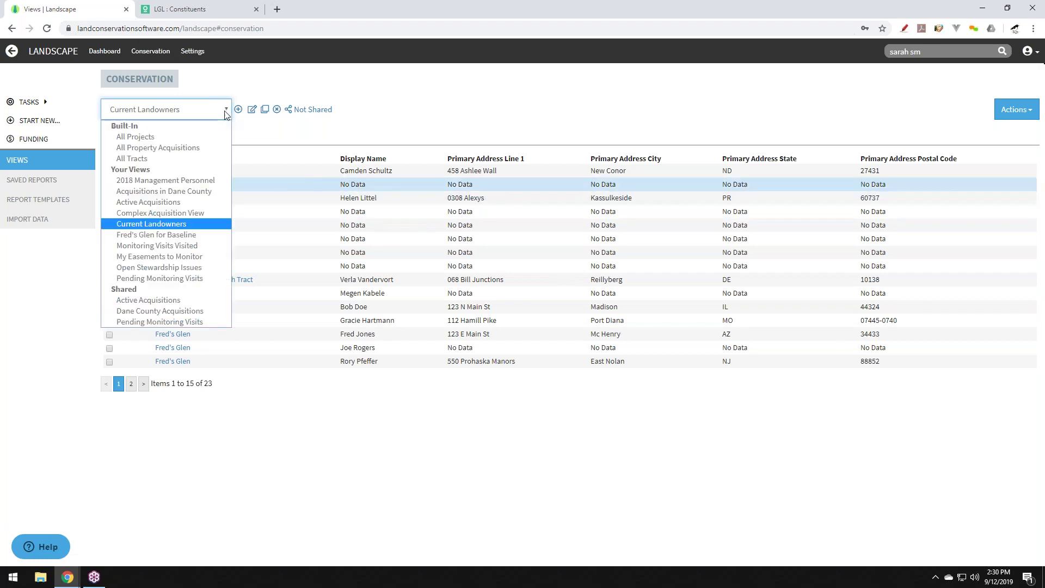
left_click(190, 191)
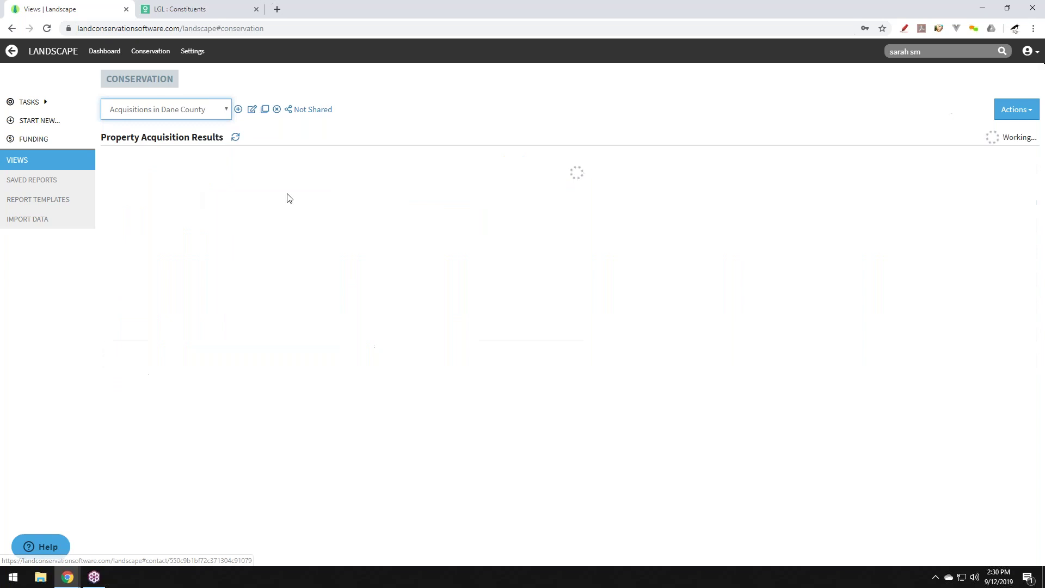
left_click(288, 186)
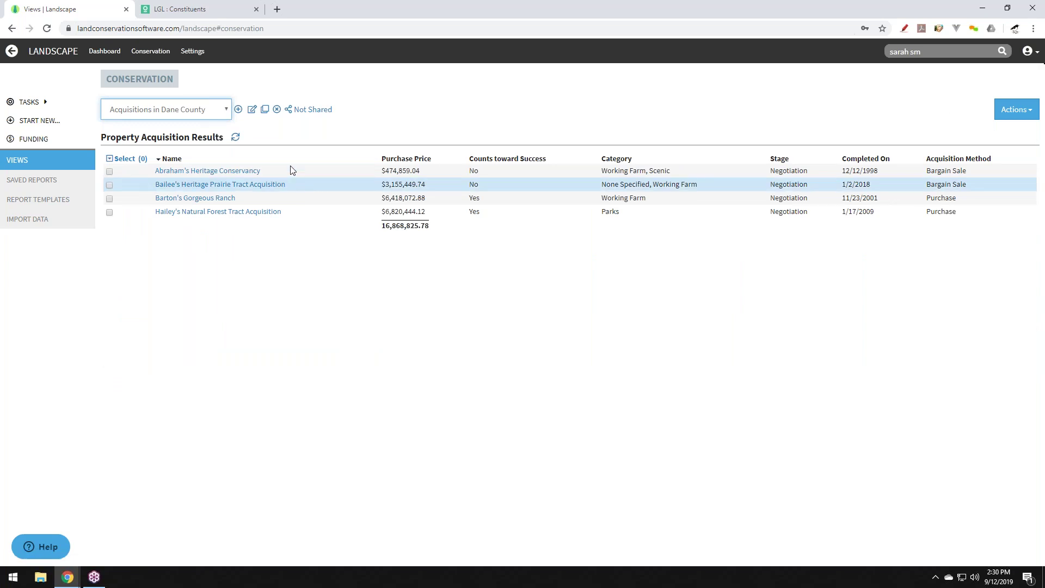
Check the Dane County view's search criteria and show its tracts on a topographic map.
left_click(251, 110)
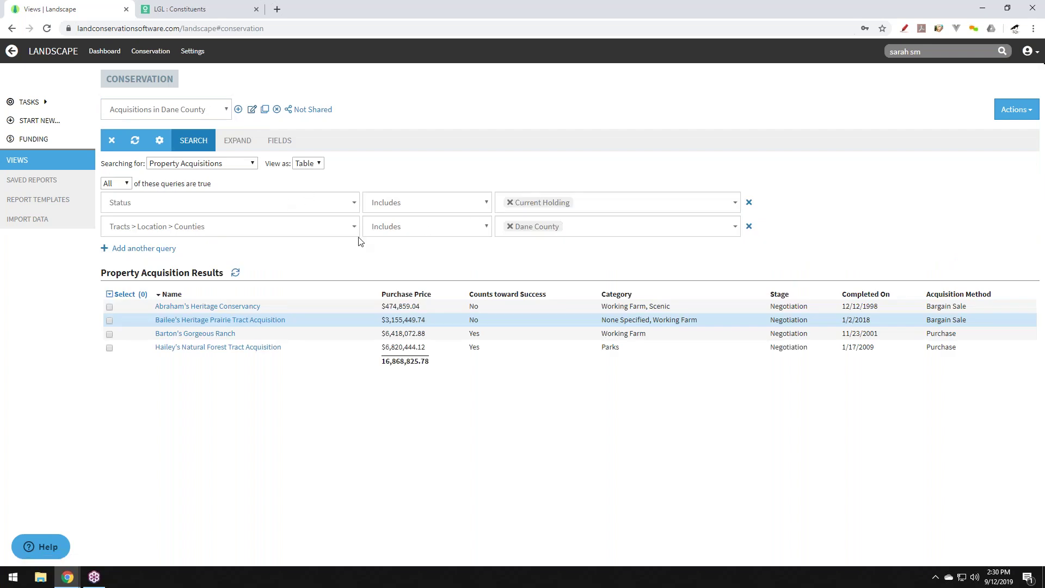
left_click(304, 207)
left_click(326, 192)
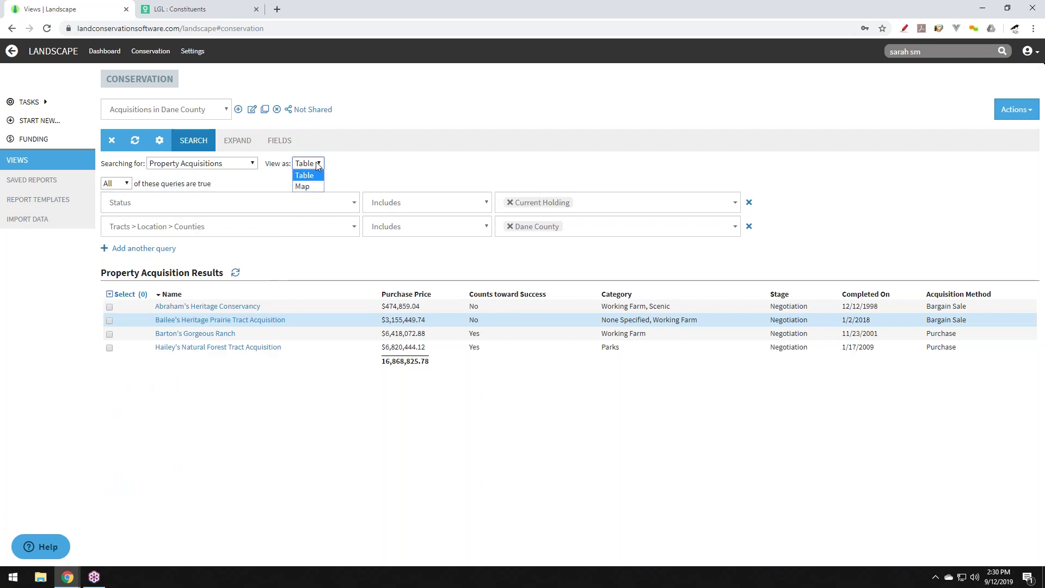
left_click(313, 187)
left_click(112, 140)
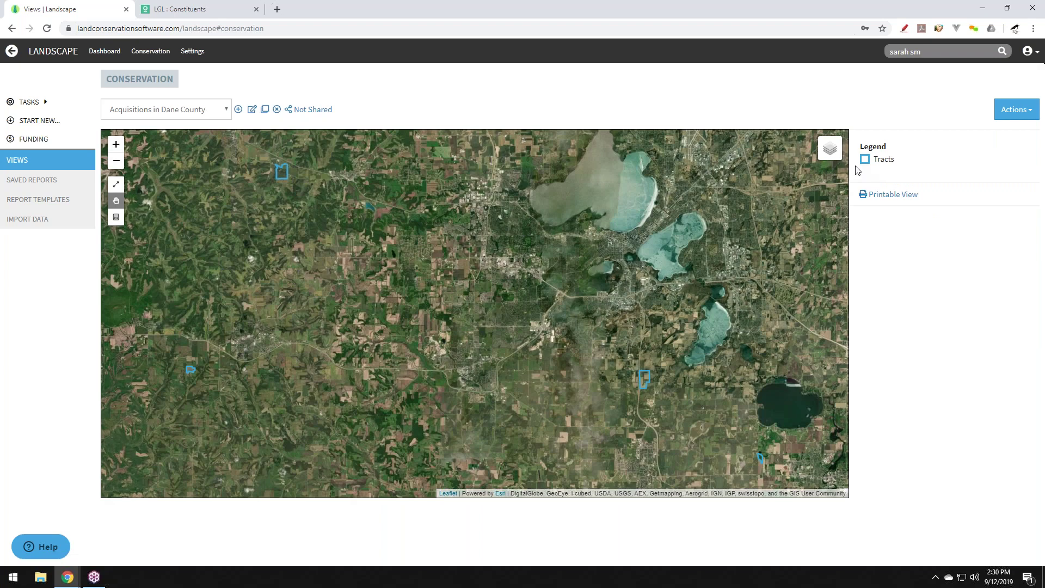
left_click(808, 160)
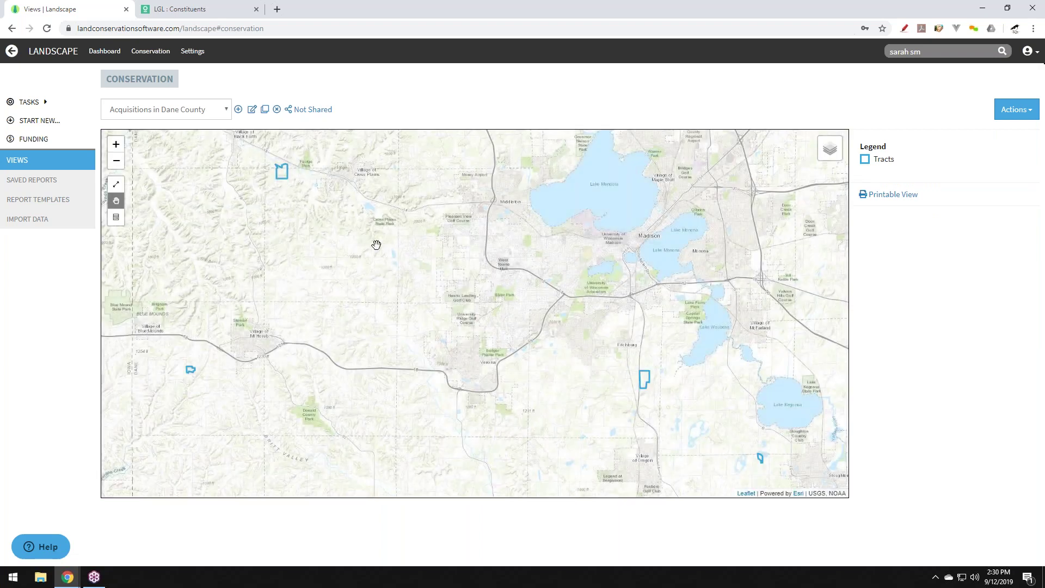
Preview map tracts, returning to Barton's Gorgeous Ranch details, and open the views list.
left_click(281, 177)
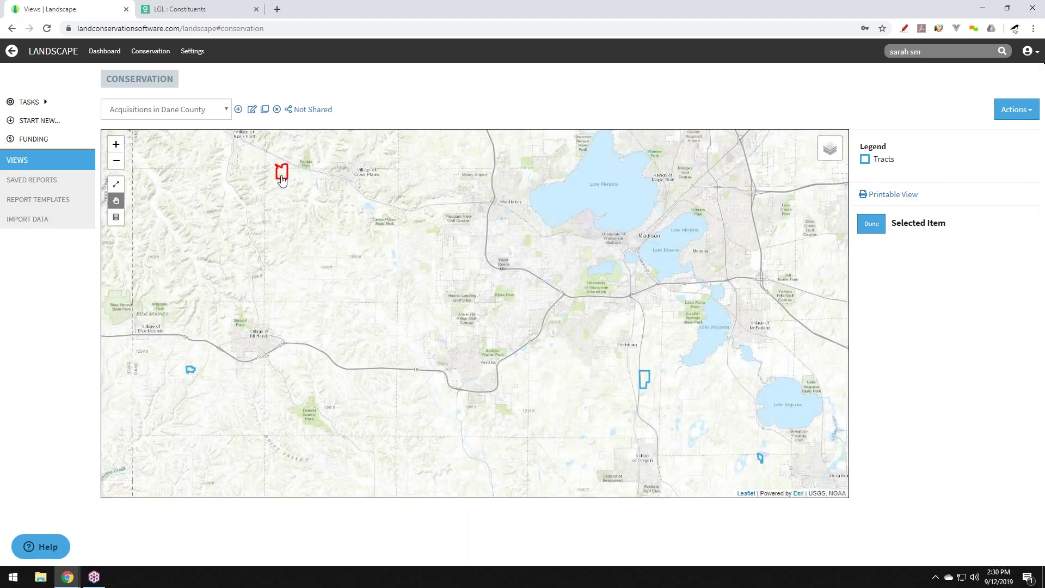
left_click(646, 386)
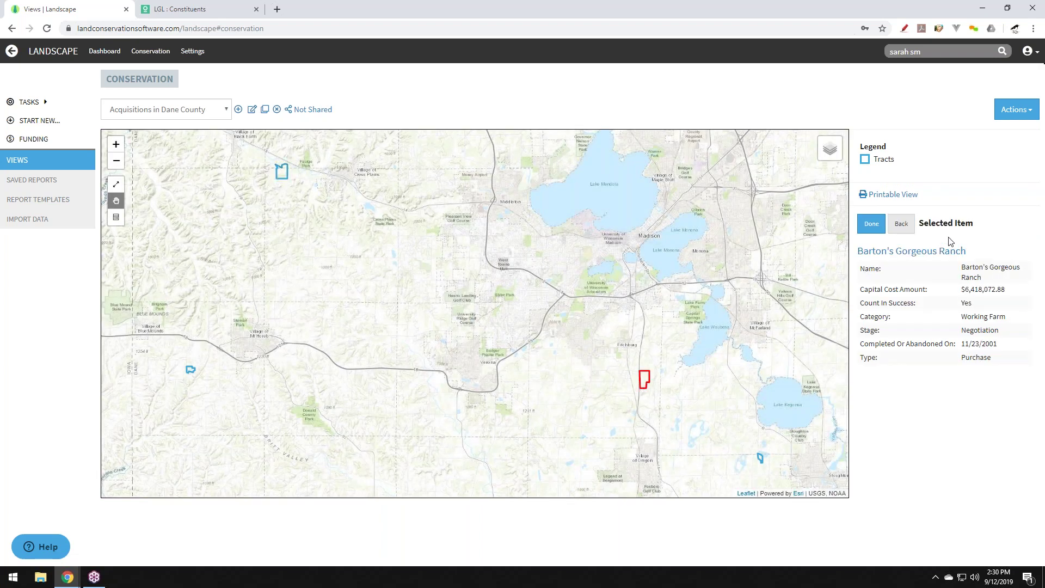
left_click(761, 461)
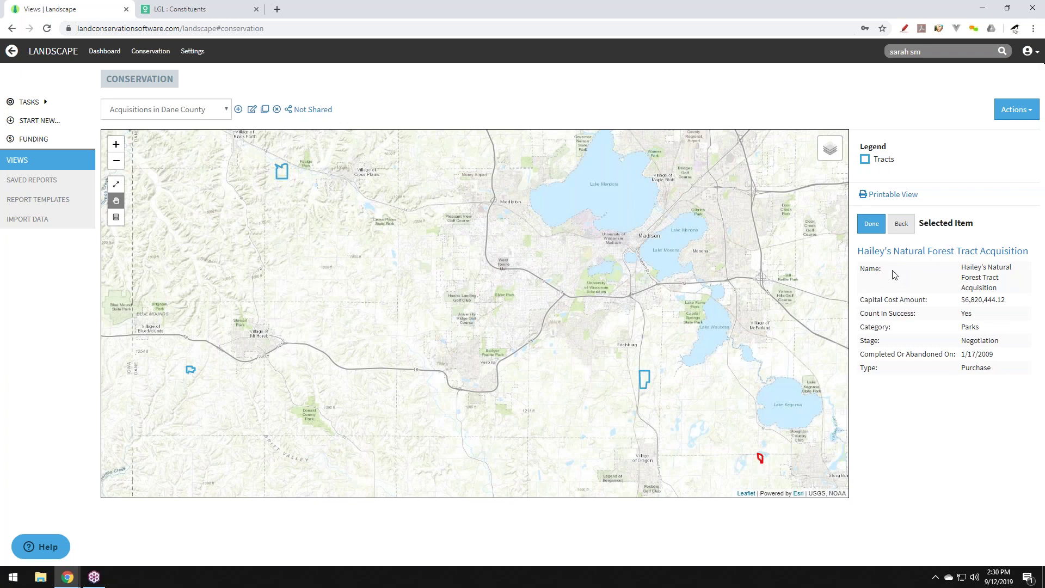
left_click(902, 224)
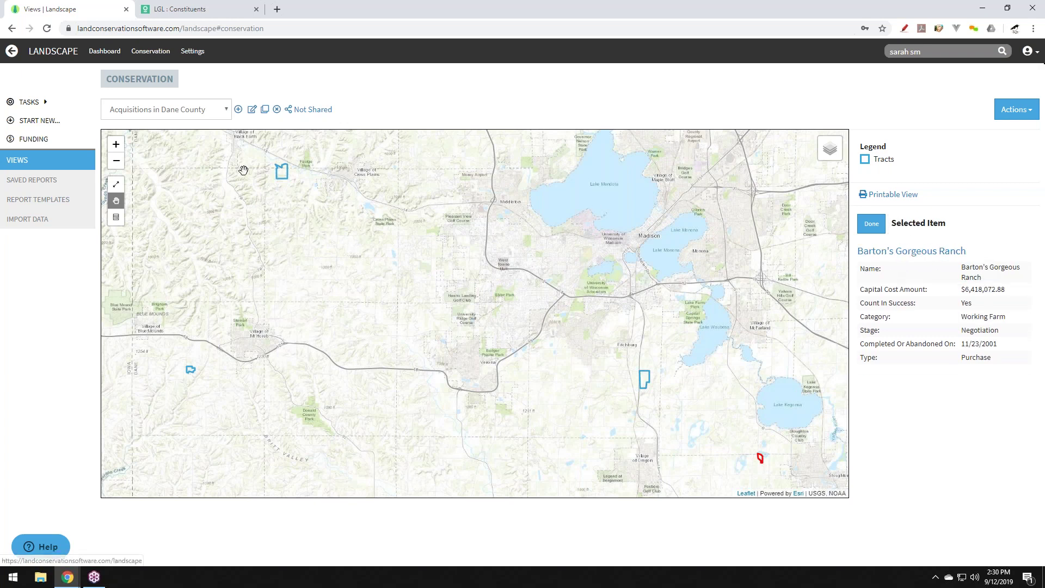
left_click(198, 115)
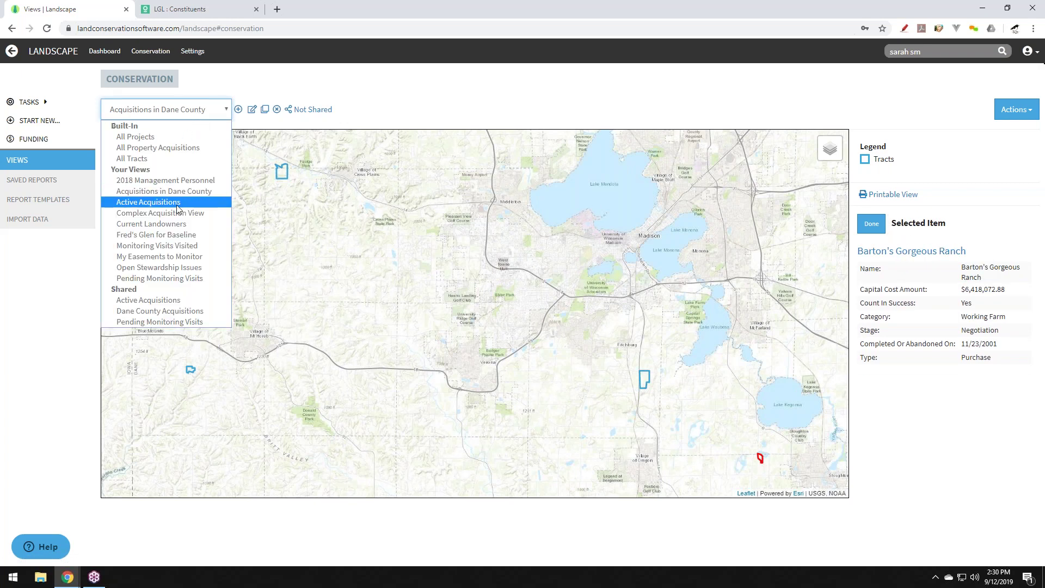
In the Active Acquisitions view, check Fred's Glen and Hundred Acre Wood.
left_click(223, 201)
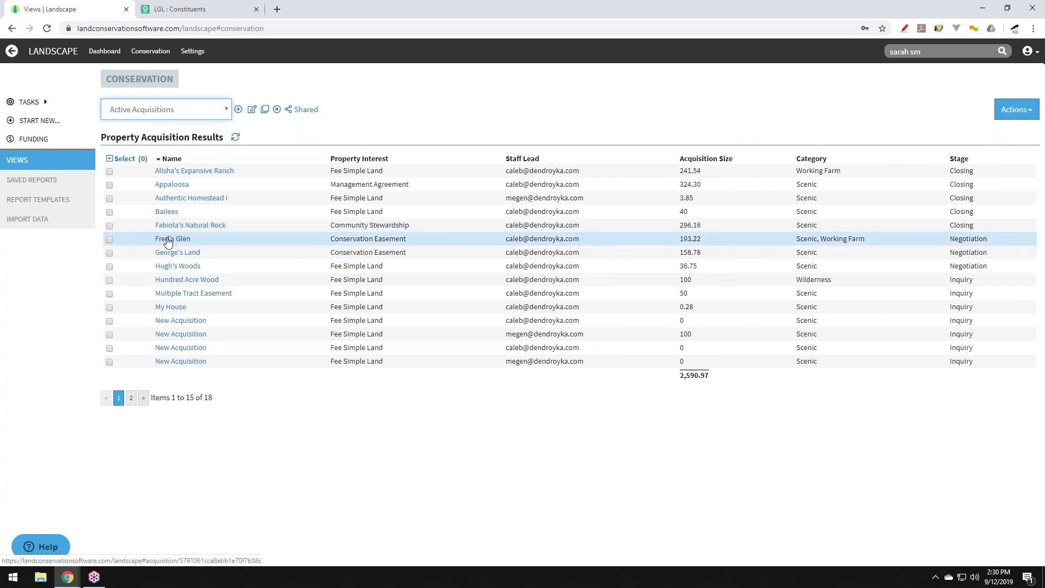
left_click(109, 239)
left_click(109, 280)
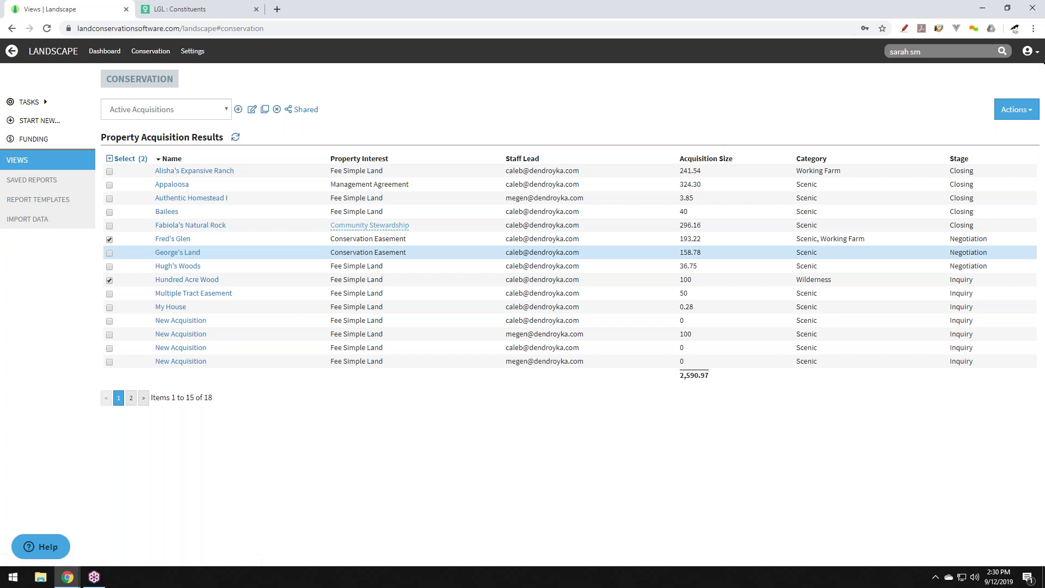
Export the checked acquisitions to the Acquisition Summary report template.
left_click(1016, 109)
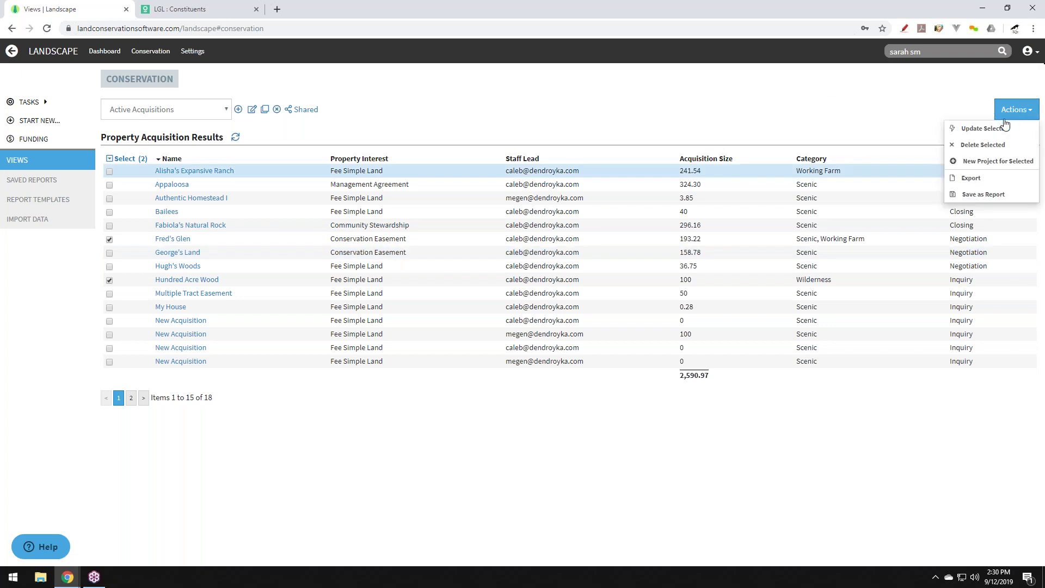
left_click(971, 178)
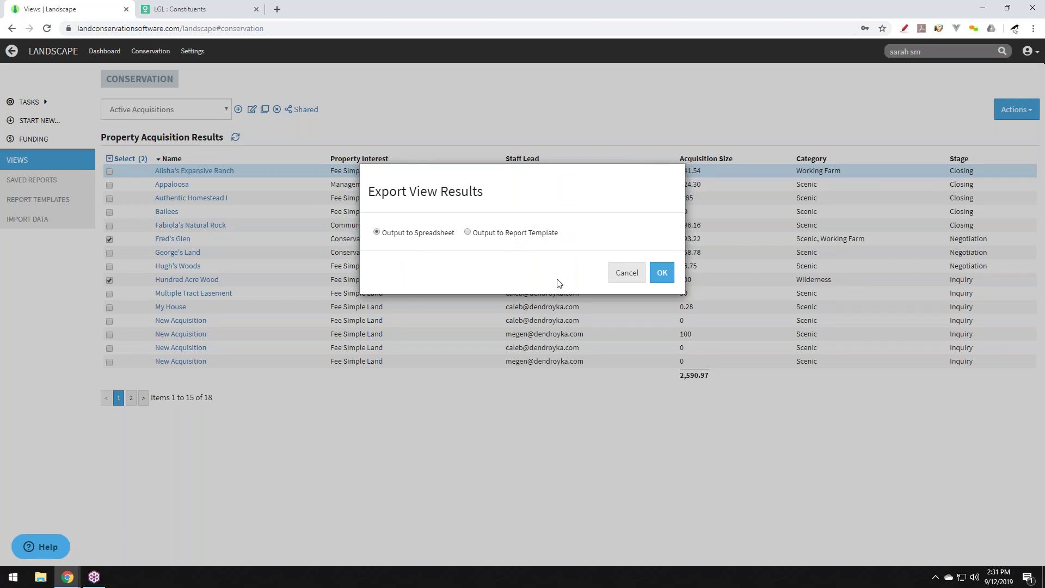
left_click(482, 235)
left_click(482, 253)
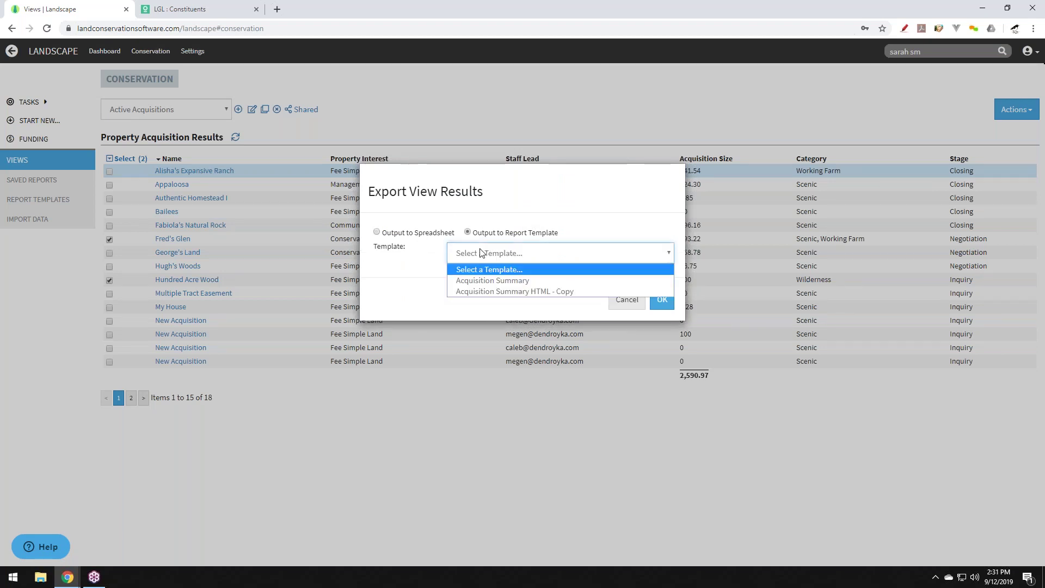
left_click(482, 281)
left_click(665, 303)
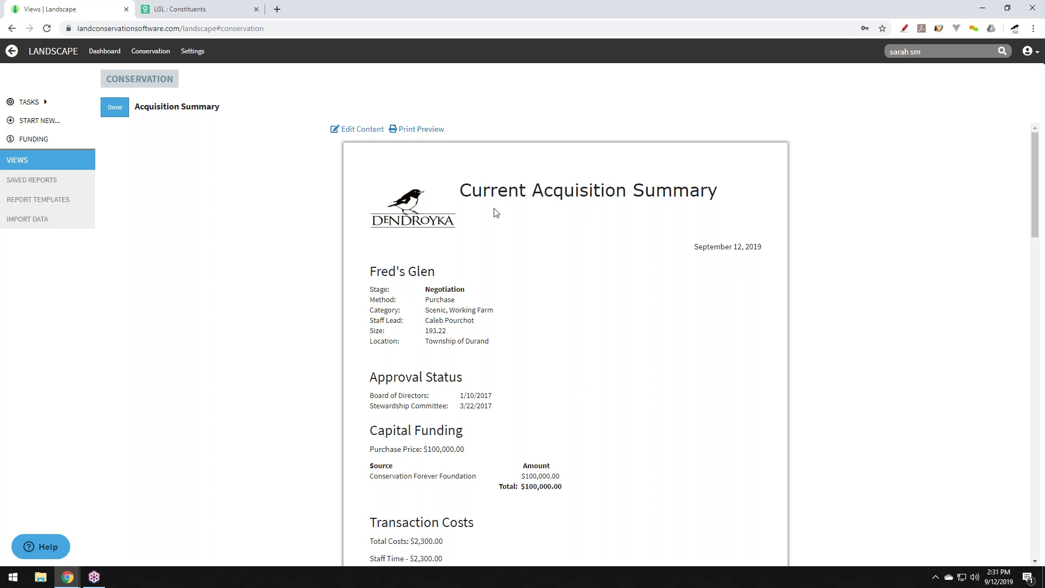
Scroll through the Acquisition Summary report, then return to the 18 Active Acquisitions.
scroll(404, 308, "down", 2)
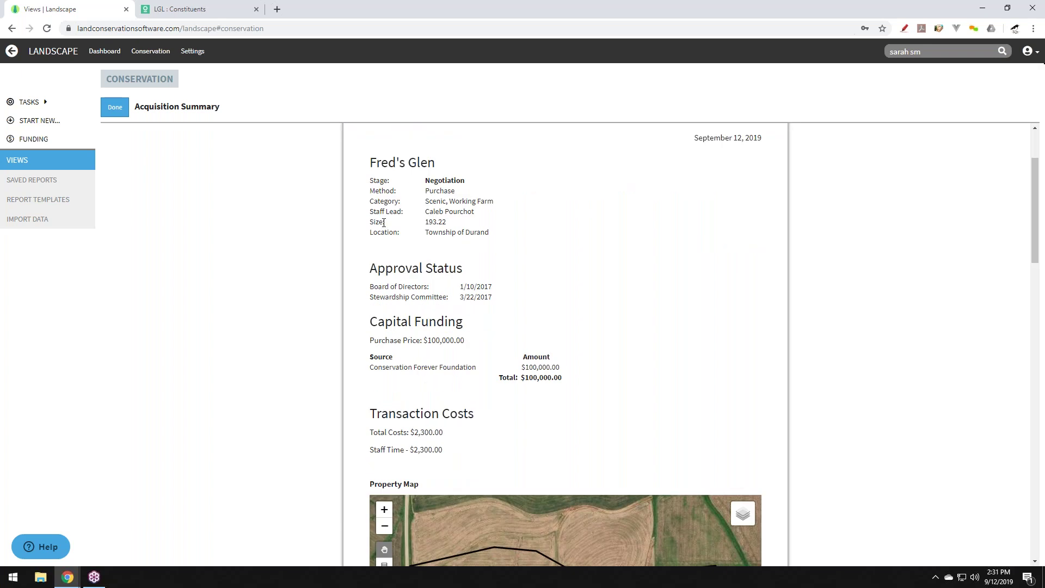
scroll(411, 261, "up", 2)
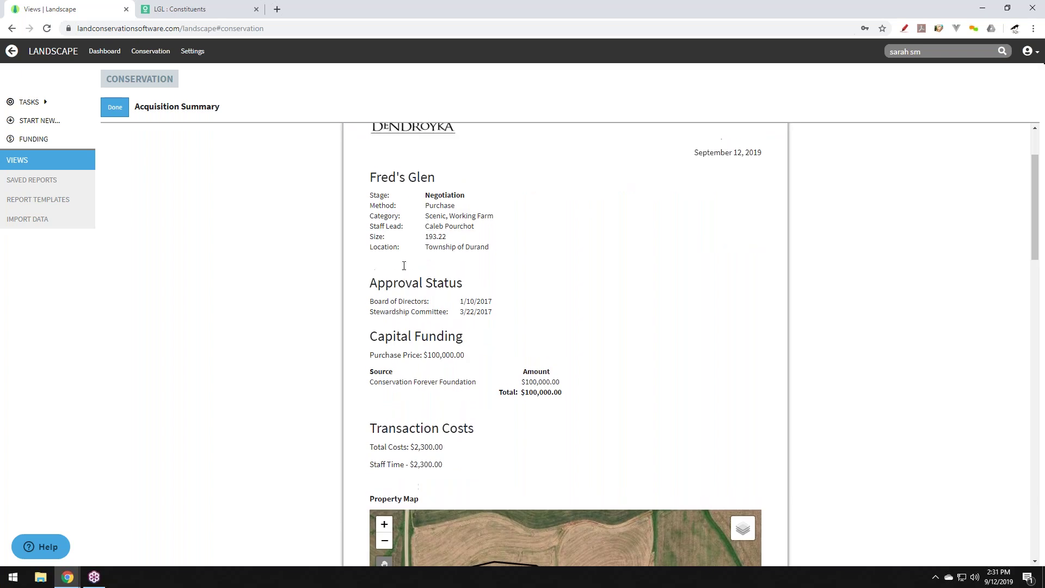
scroll(408, 346, "down", 4)
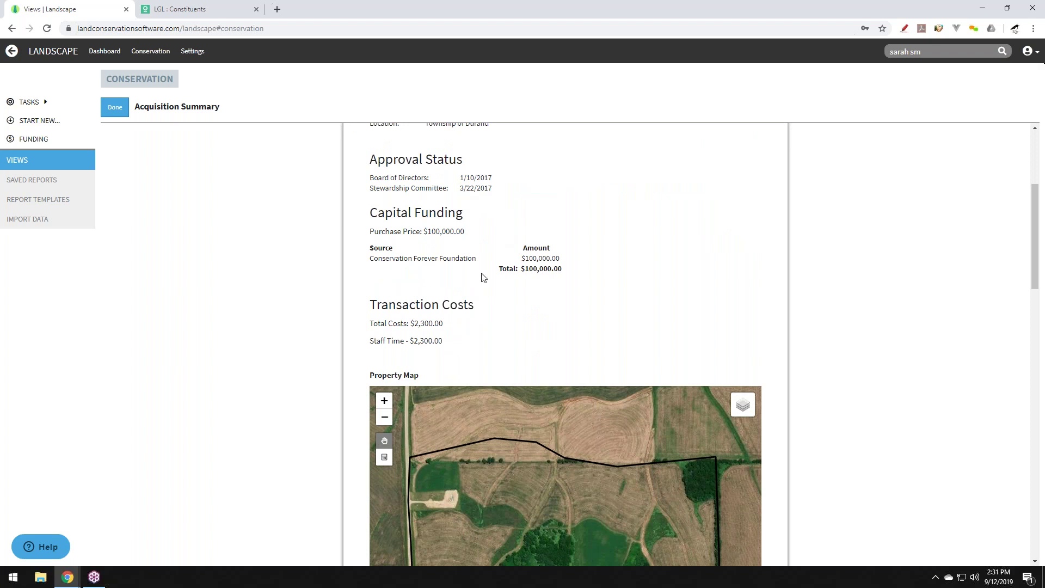
scroll(375, 296, "down", 2)
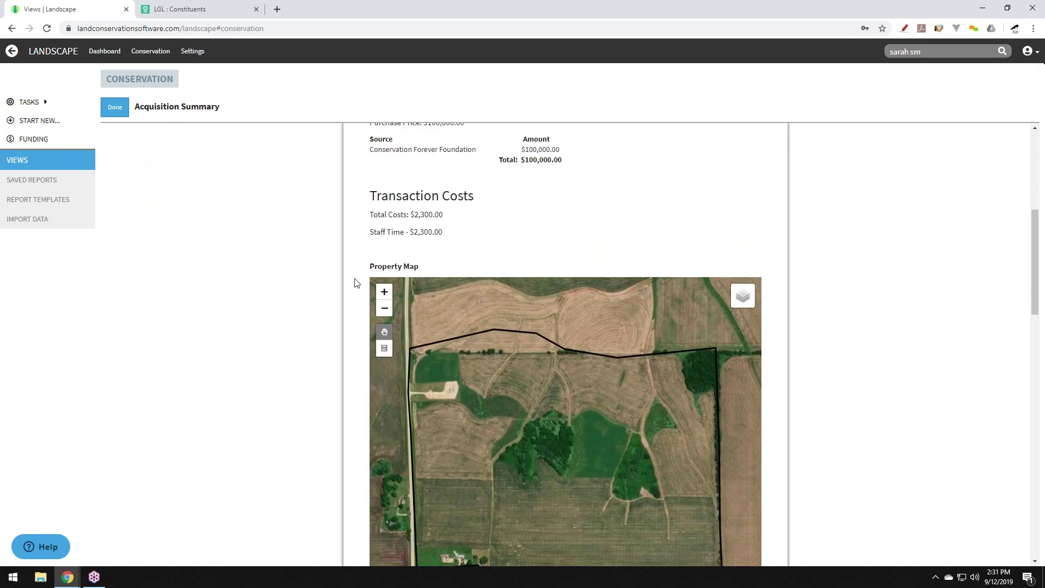
scroll(355, 285, "down", 2)
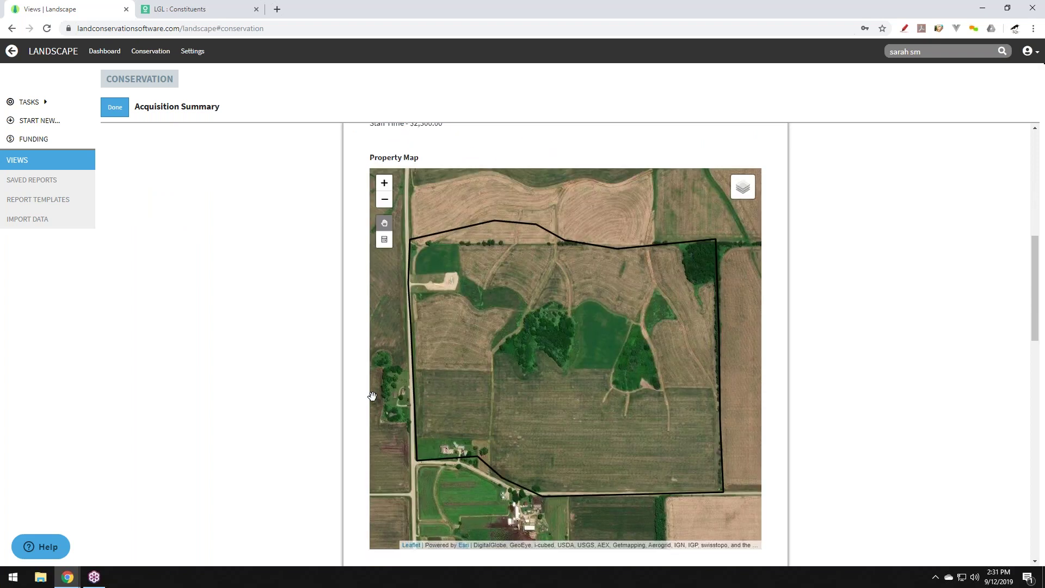
scroll(355, 401, "down", 2)
scroll(355, 402, "down", 6)
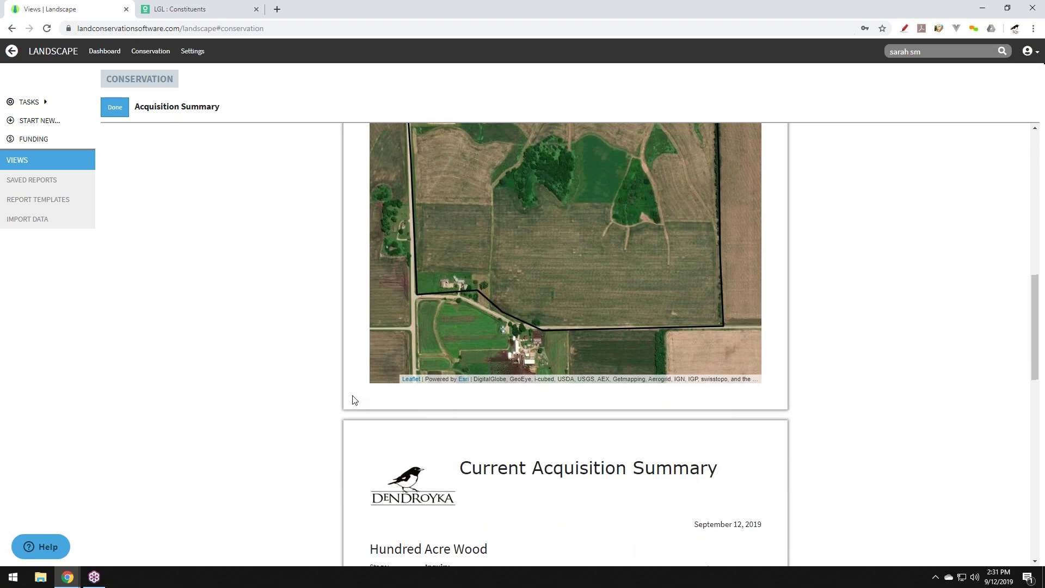
scroll(357, 399, "down", 5)
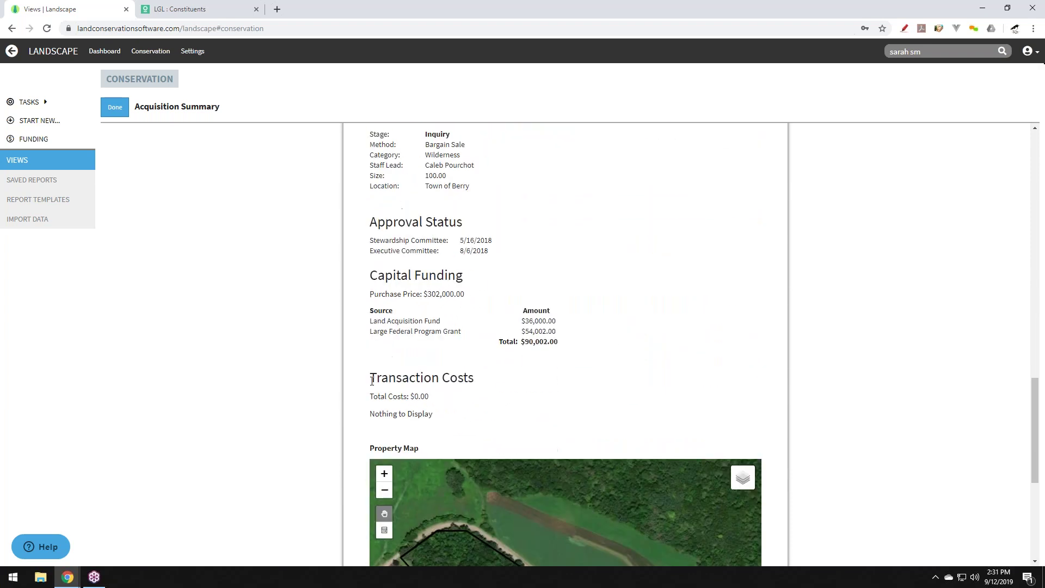
scroll(358, 400, "up", 15)
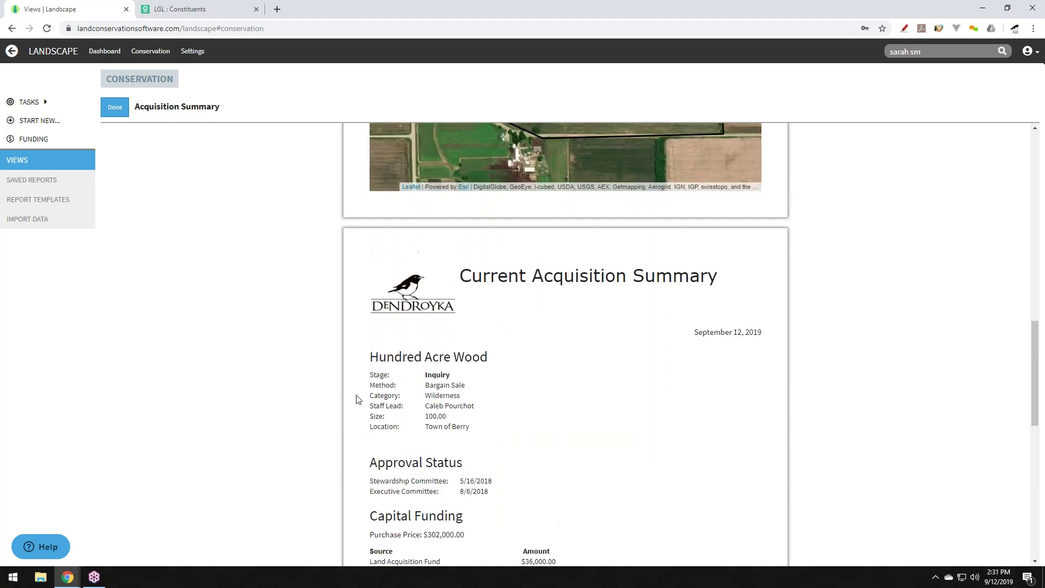
scroll(357, 400, "up", 2)
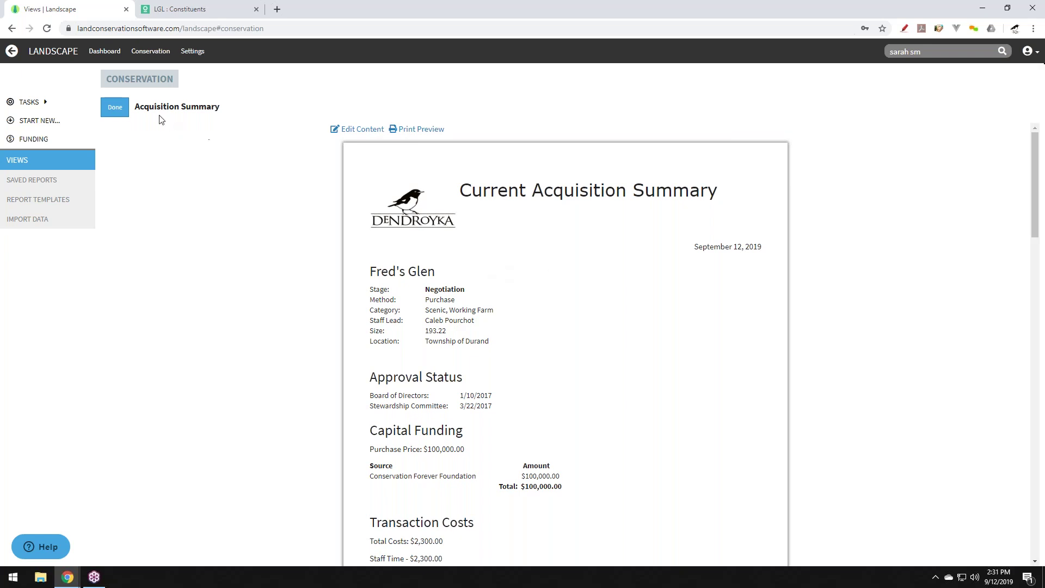
left_click(113, 107)
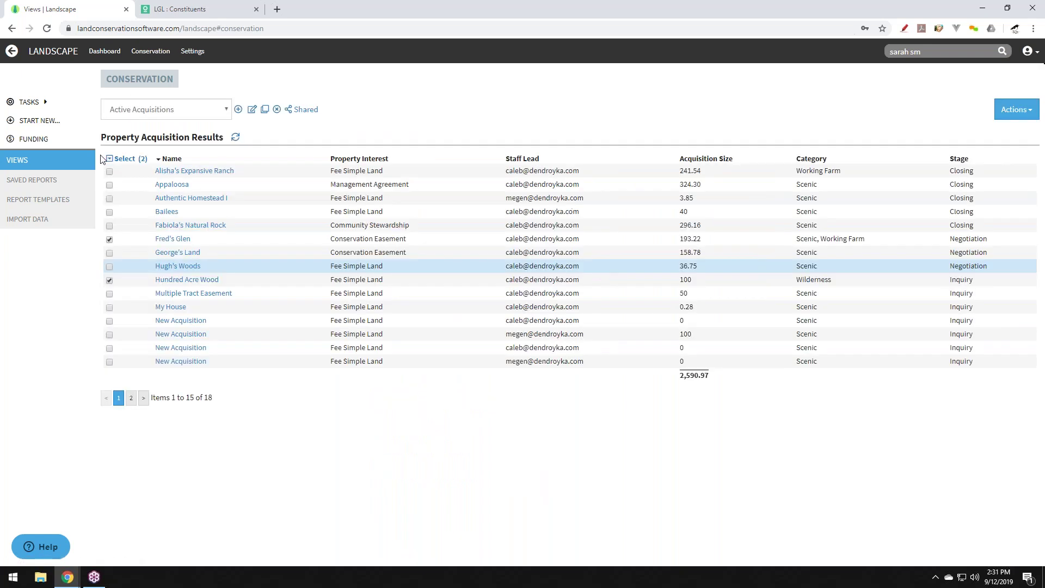
Inspect the Acquisition Summary template's Report Header and Basic Content sections without changing them.
left_click(52, 204)
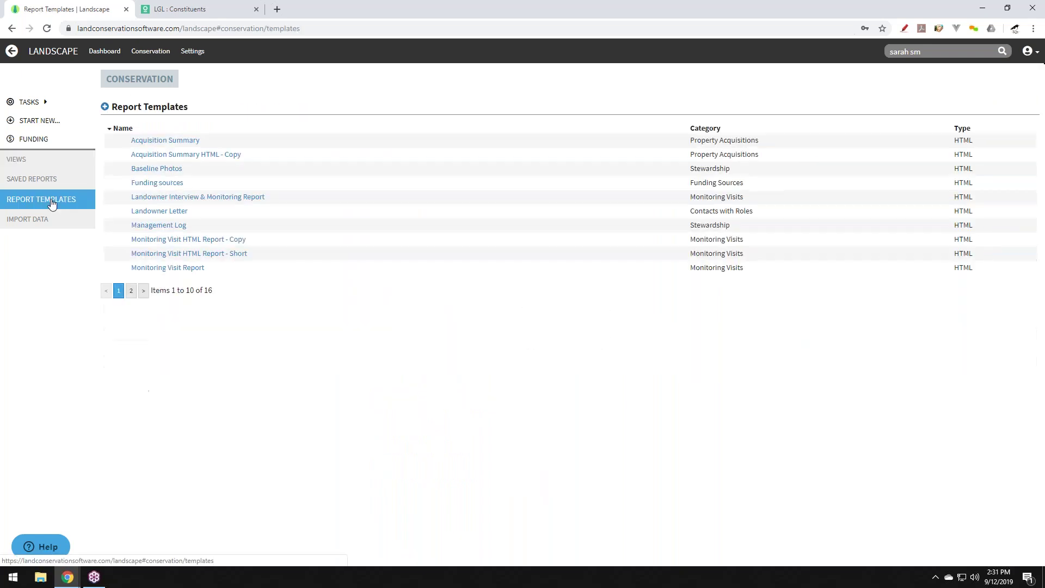
left_click(164, 141)
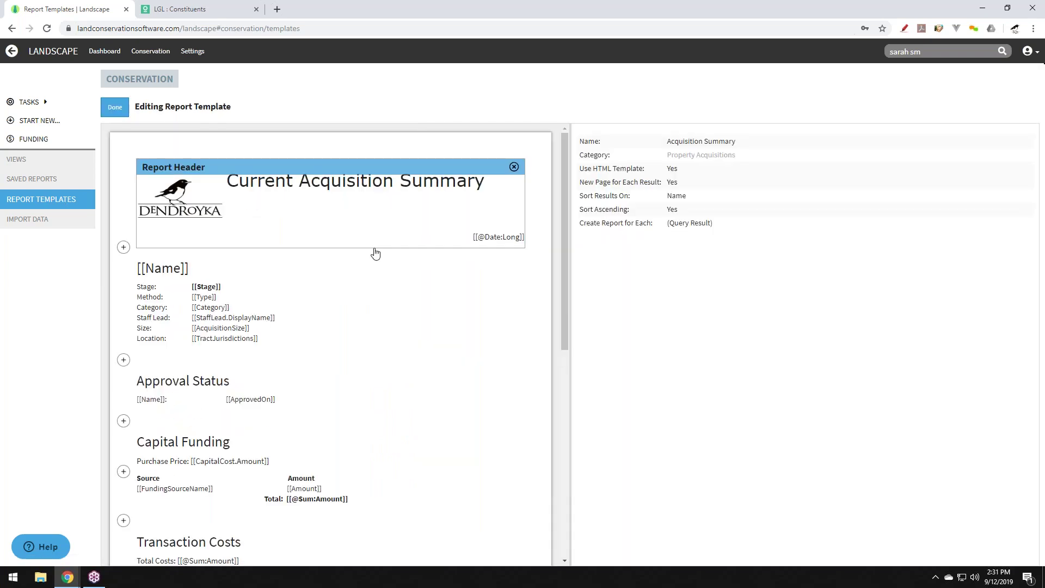
left_click(338, 214)
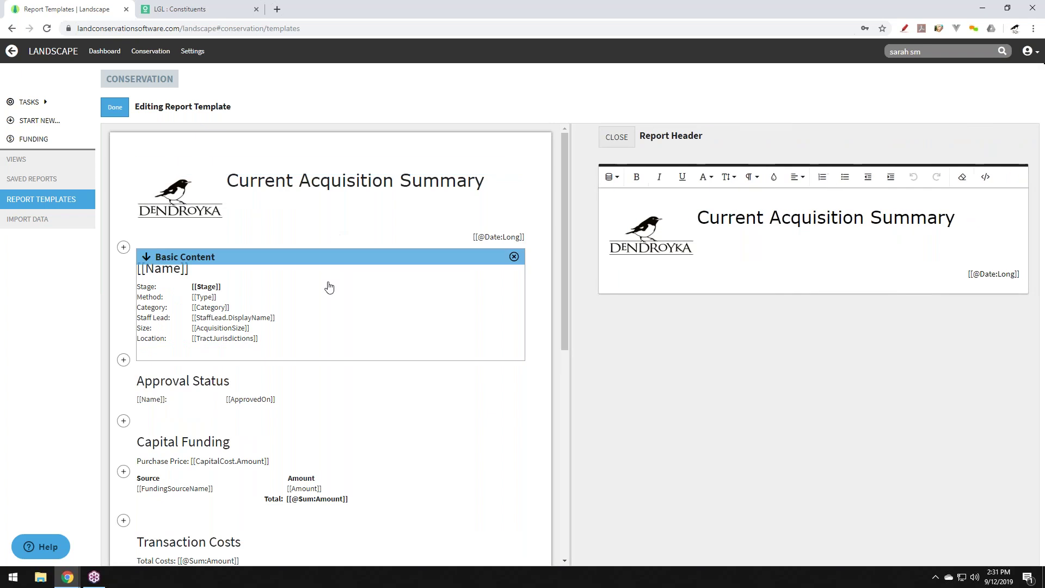
left_click(329, 287)
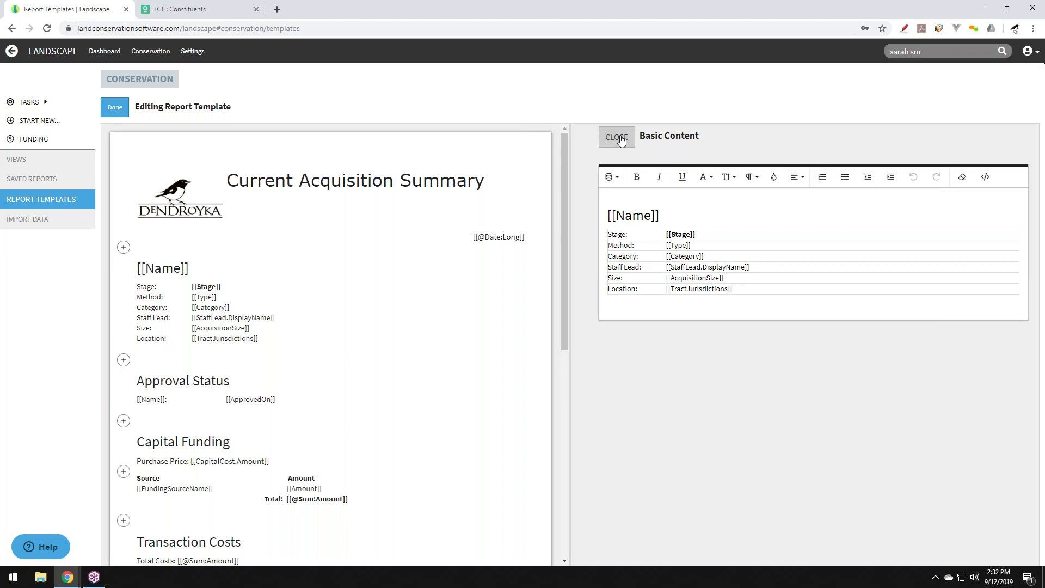
left_click(621, 141)
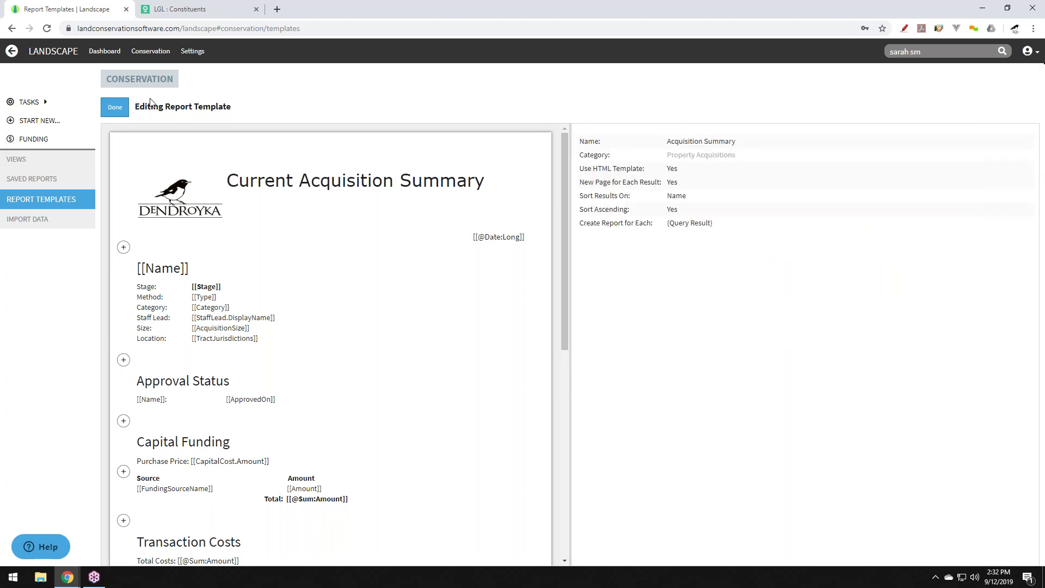
left_click(113, 107)
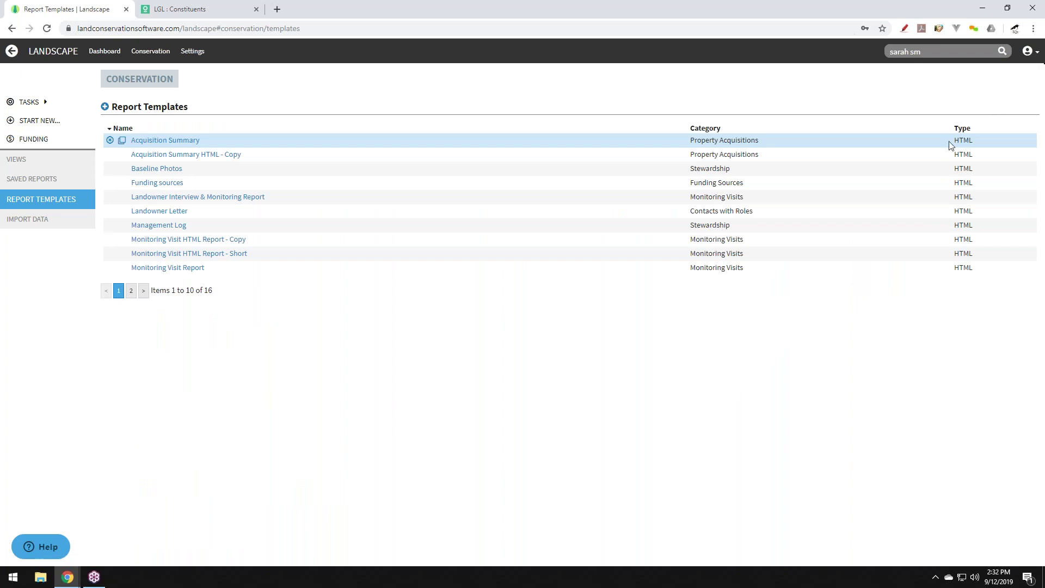
Globally search 'fred' and open the Fred's Glen property acquisition record.
left_click(914, 51)
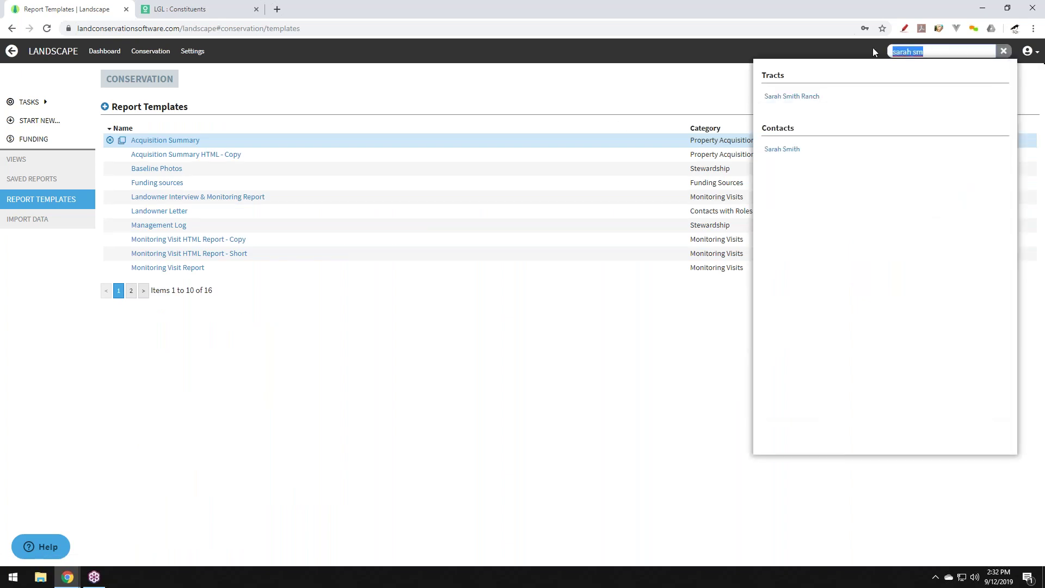
type("fred")
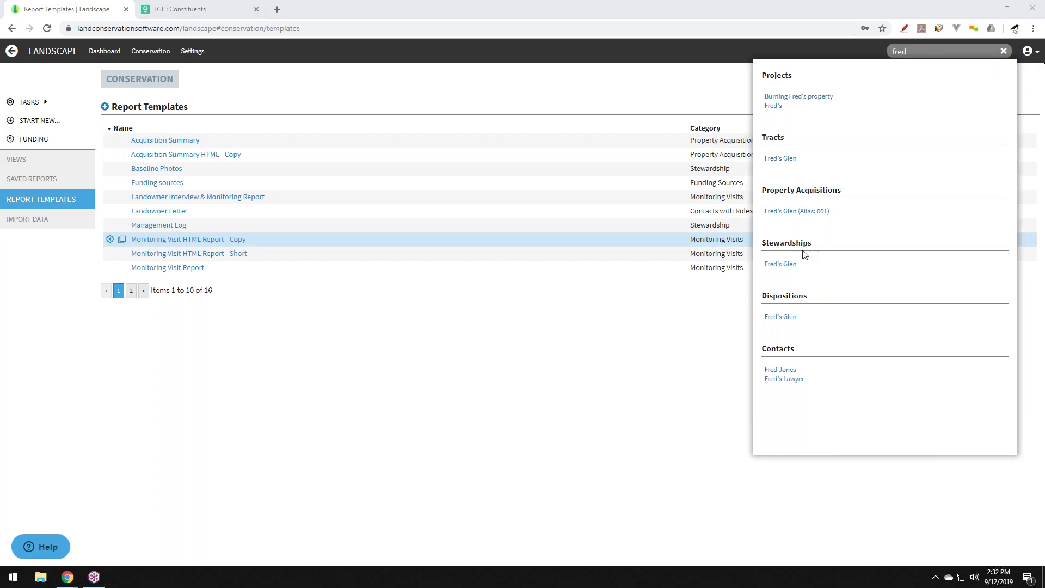
left_click(793, 213)
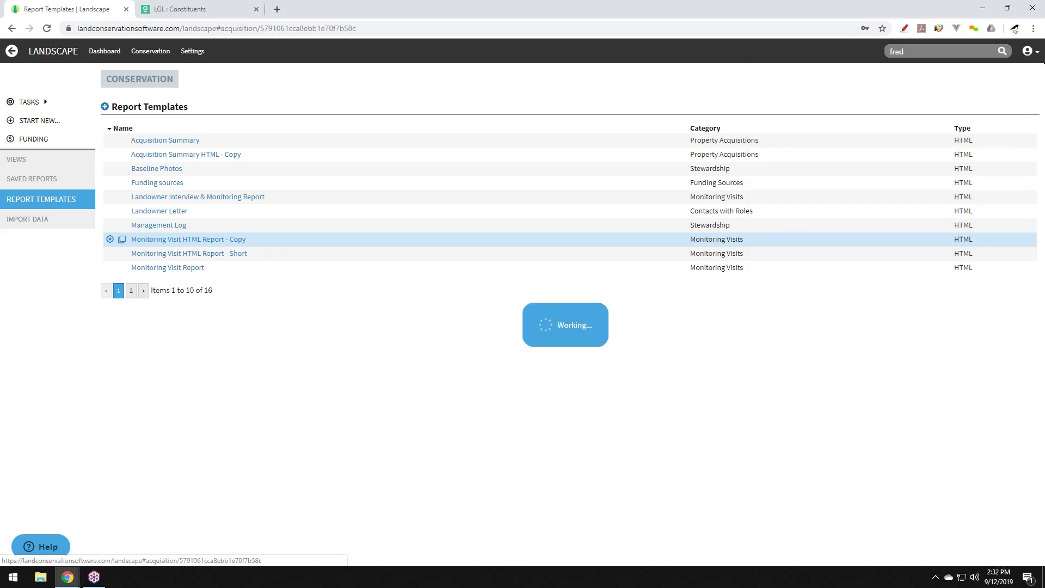
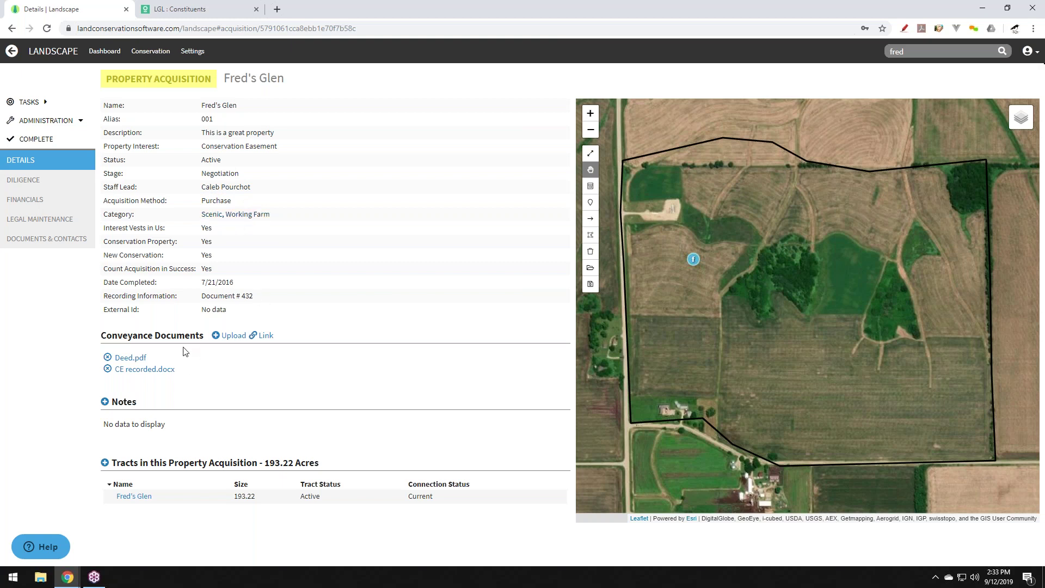
Open the Fred's Glen Deed.pdf in a new tab, then return to the acquisition details.
left_click(135, 359)
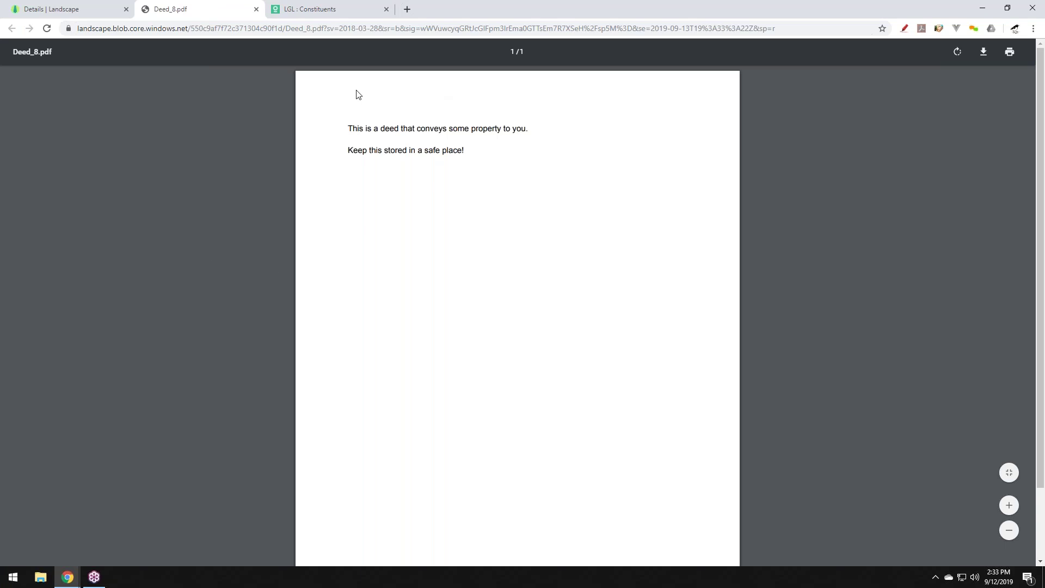
left_click(77, 10)
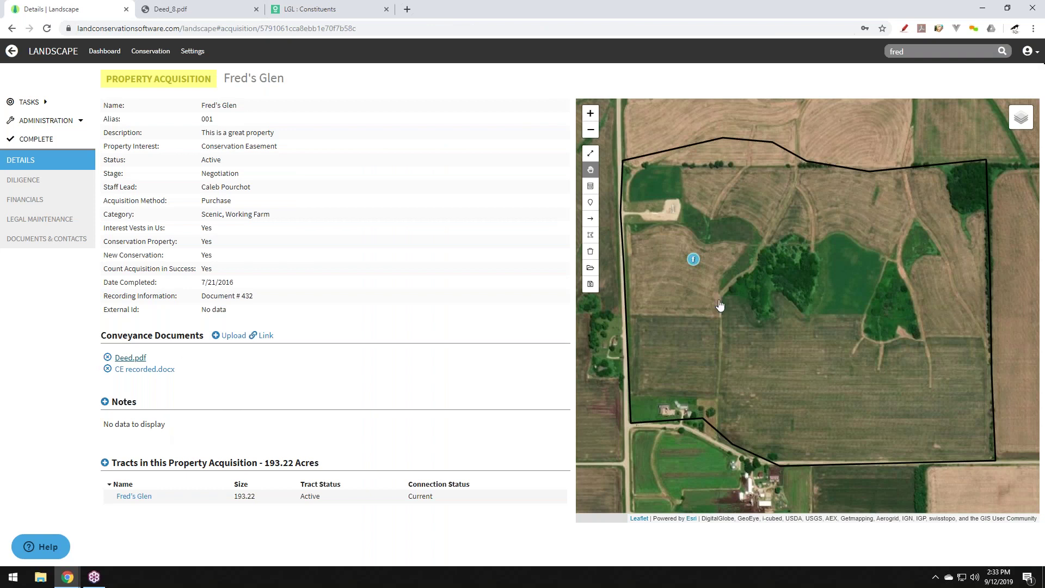
Review the Board of Directors approval and its Approval.pdf under Diligence, then view Financials.
left_click(35, 184)
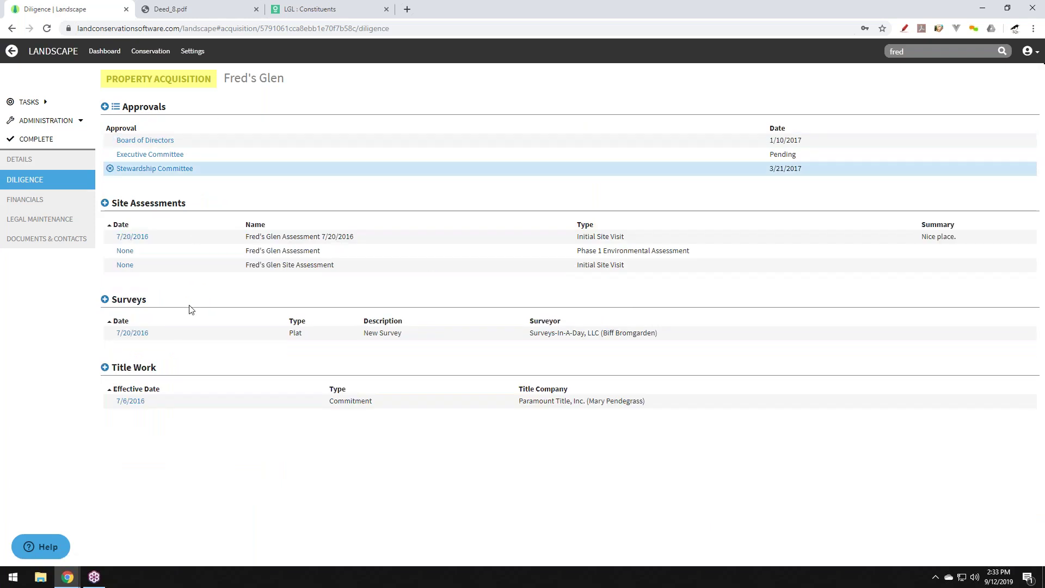
left_click(159, 142)
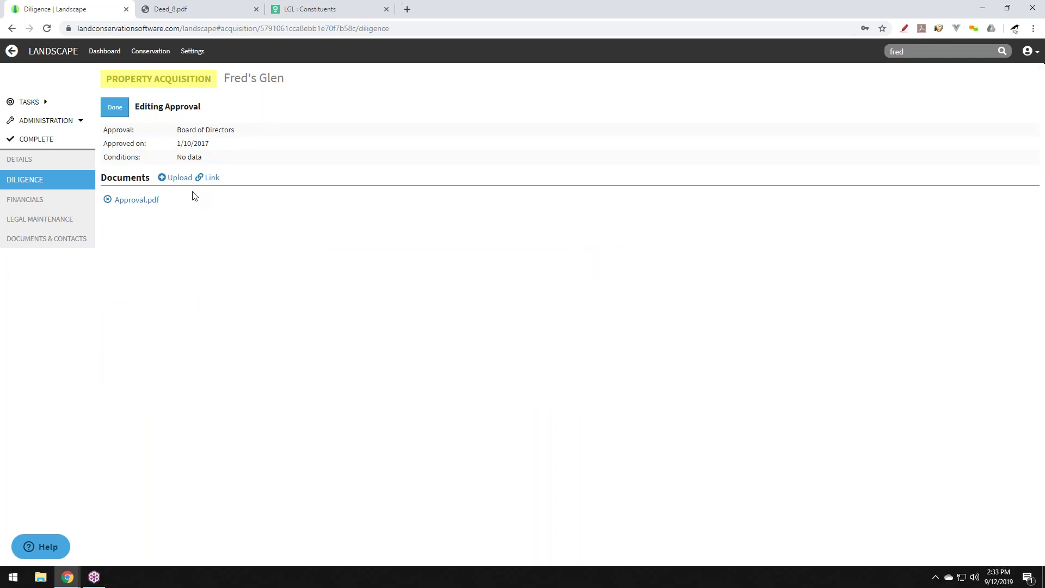
left_click(137, 201)
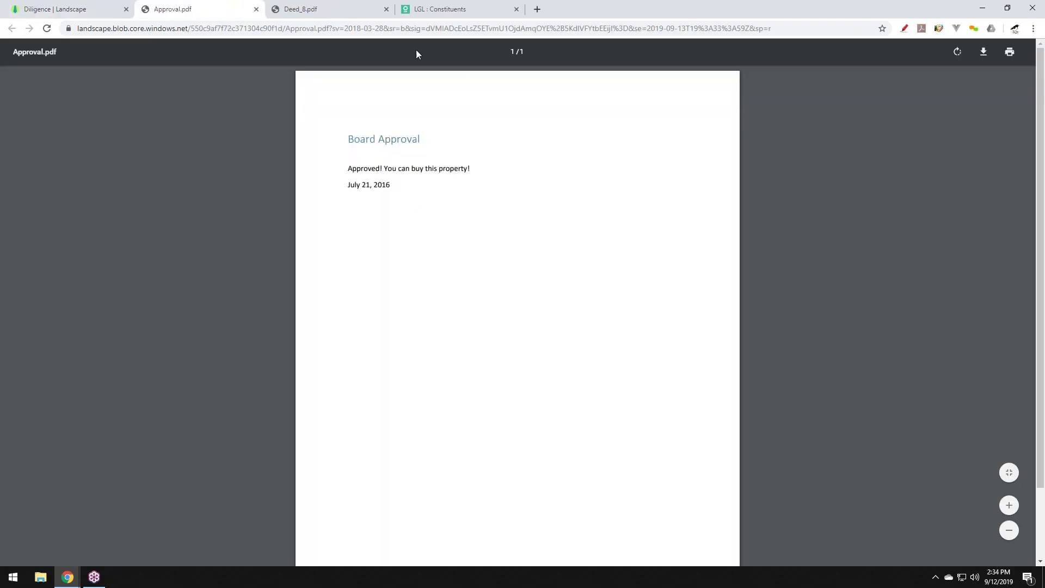
left_click(256, 9)
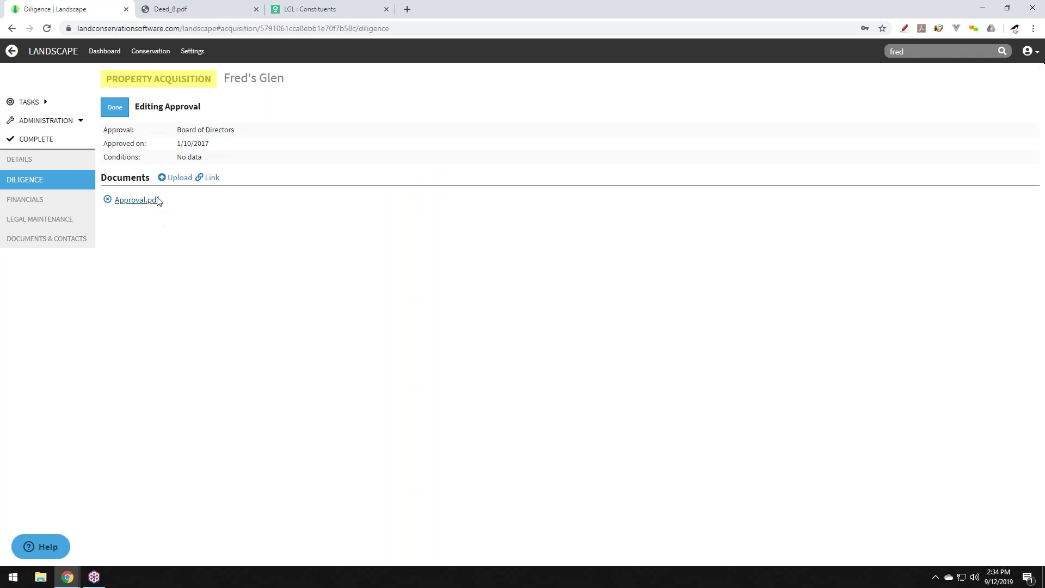
left_click(119, 110)
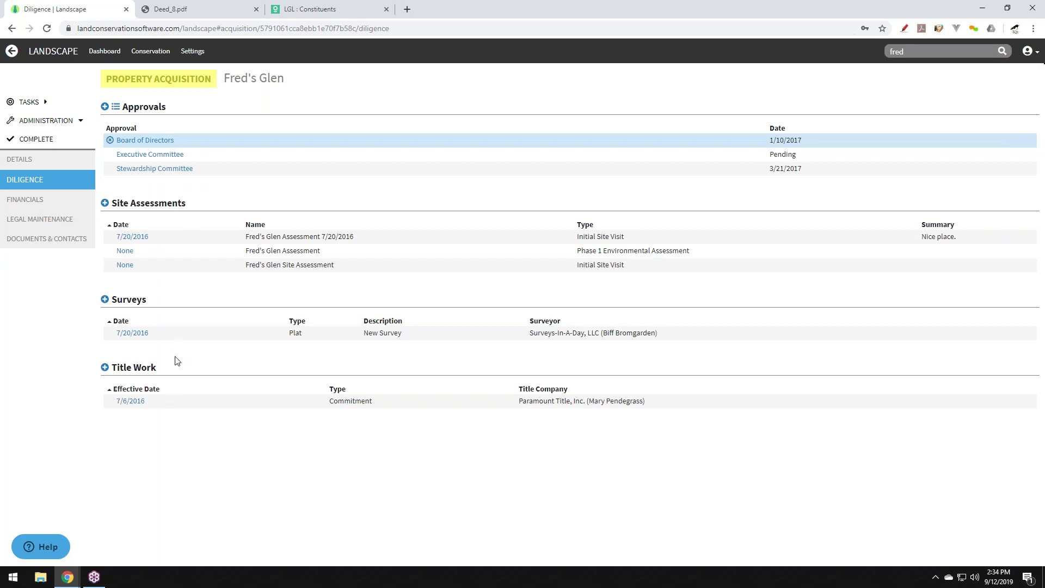
left_click(38, 205)
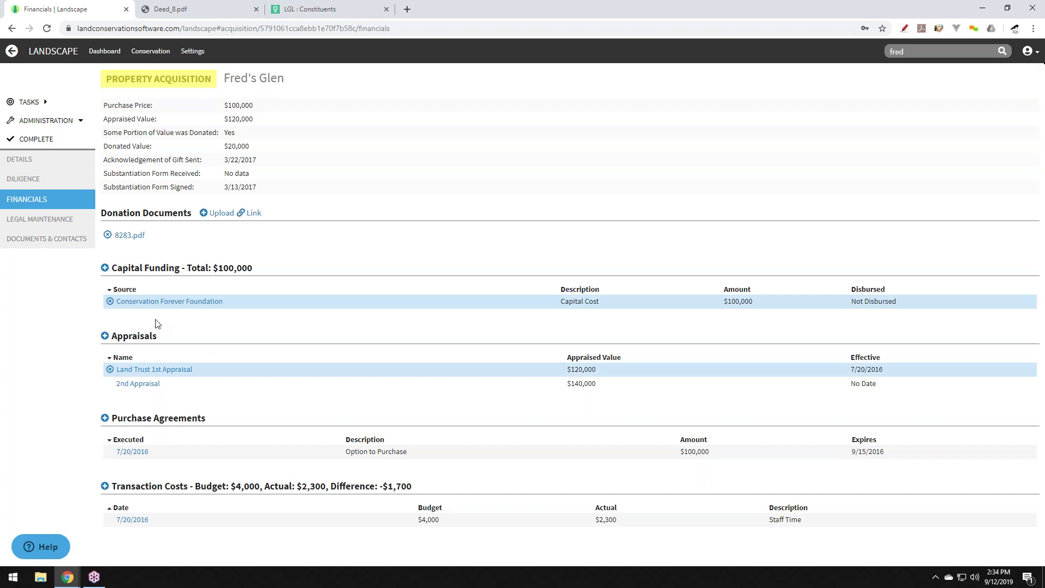
Search the acquisition's documents for 'deed', then '8283', and open 8283.pdf in a new tab.
left_click(59, 241)
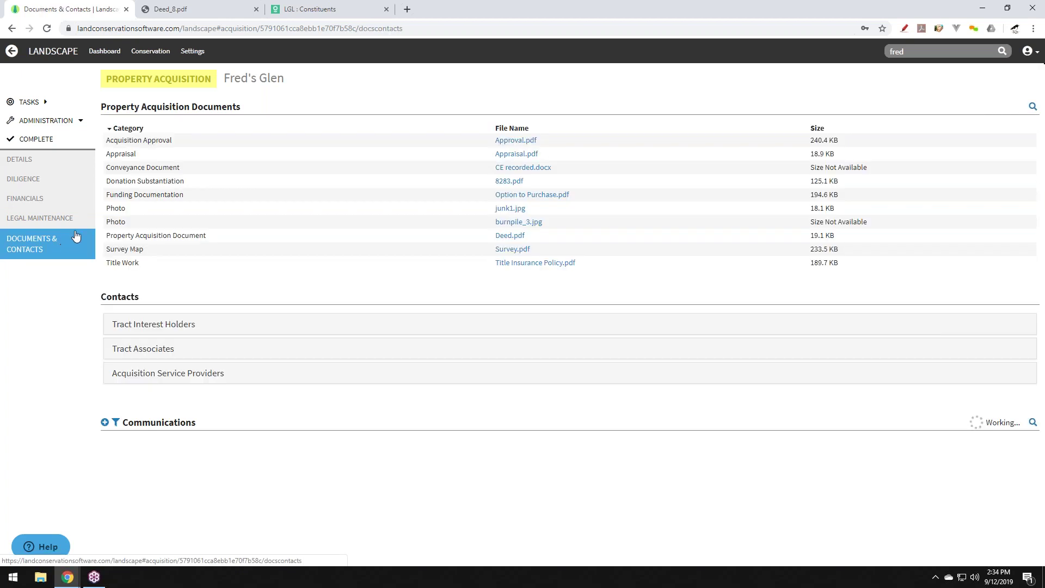
left_click(216, 219)
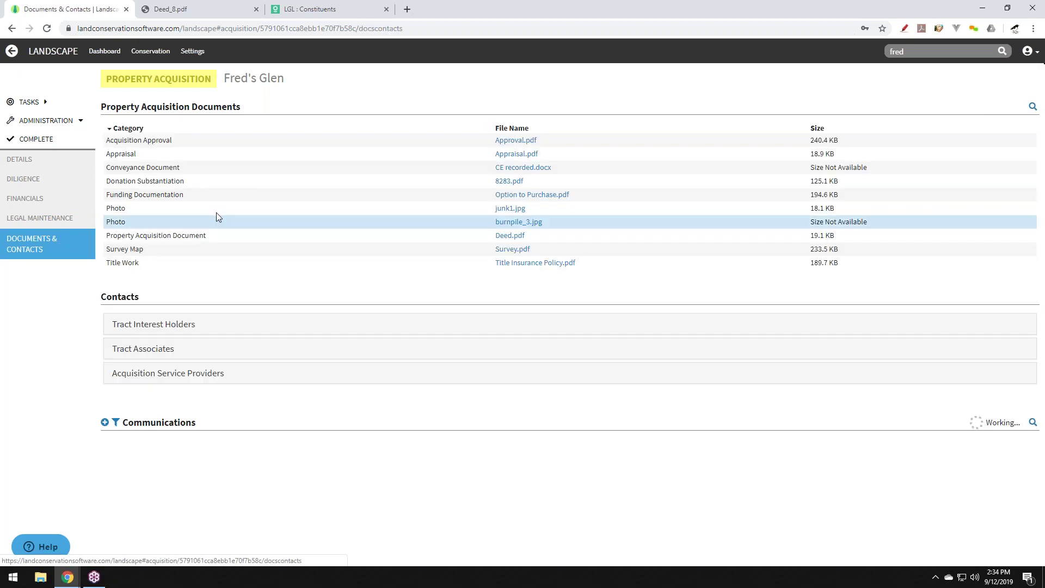
left_click(1033, 107)
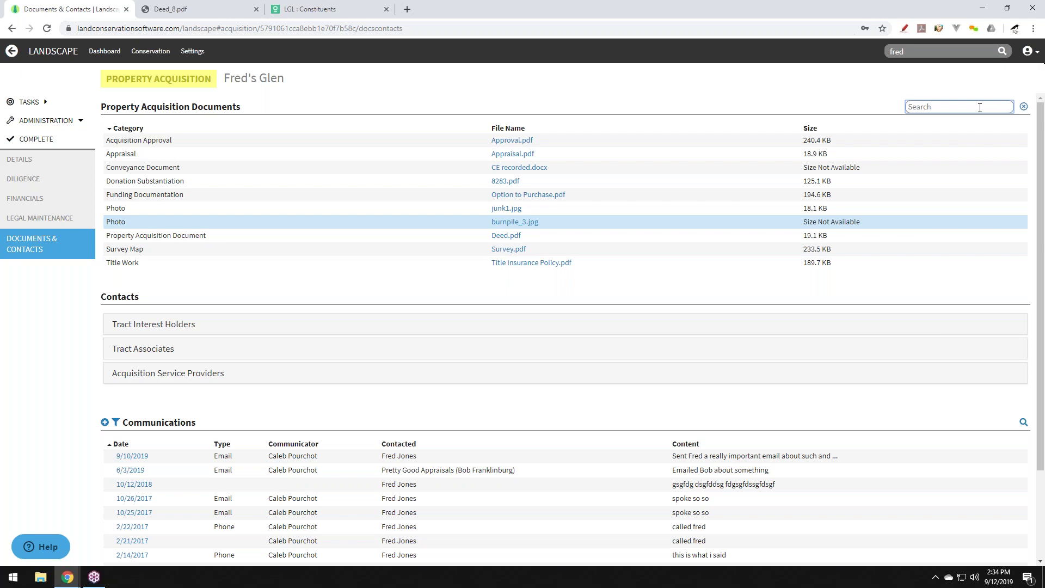
type("deed")
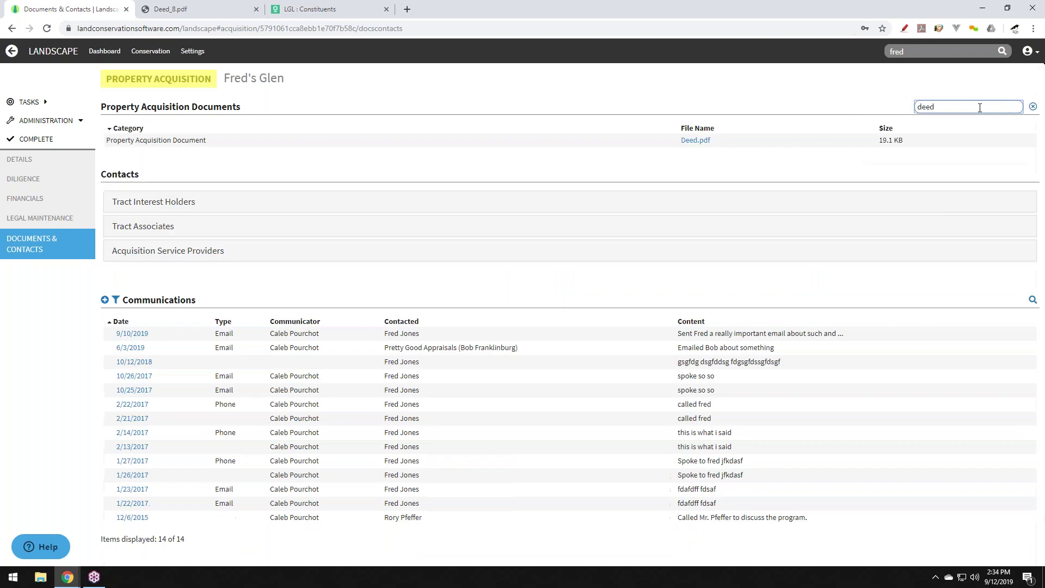
left_click(703, 140)
left_click_drag(932, 107, 909, 110)
type("8283")
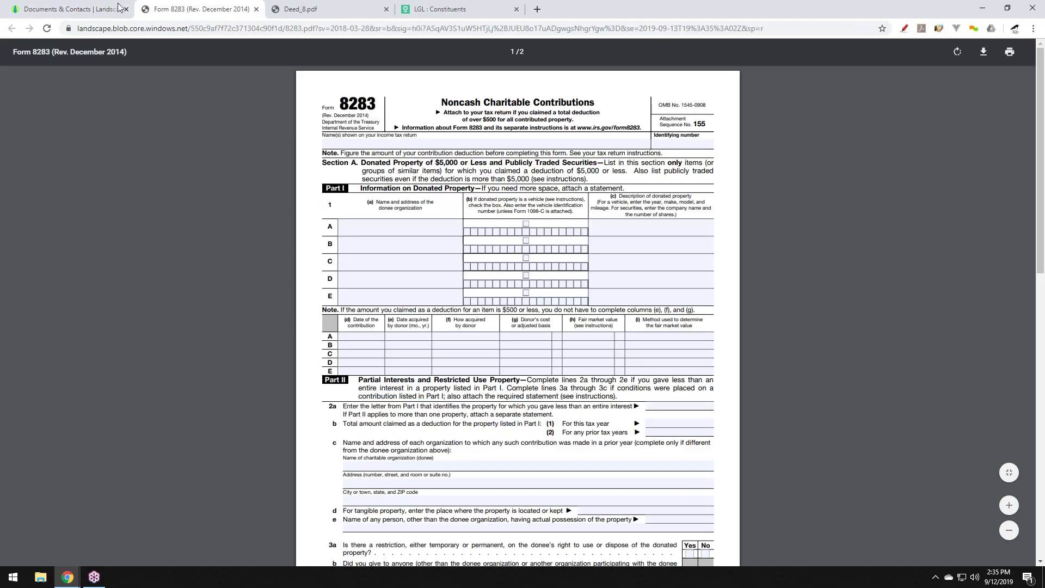
Clear the 8283 document filter and browse the tract interest holders and acquisition service providers.
left_click(98, 8)
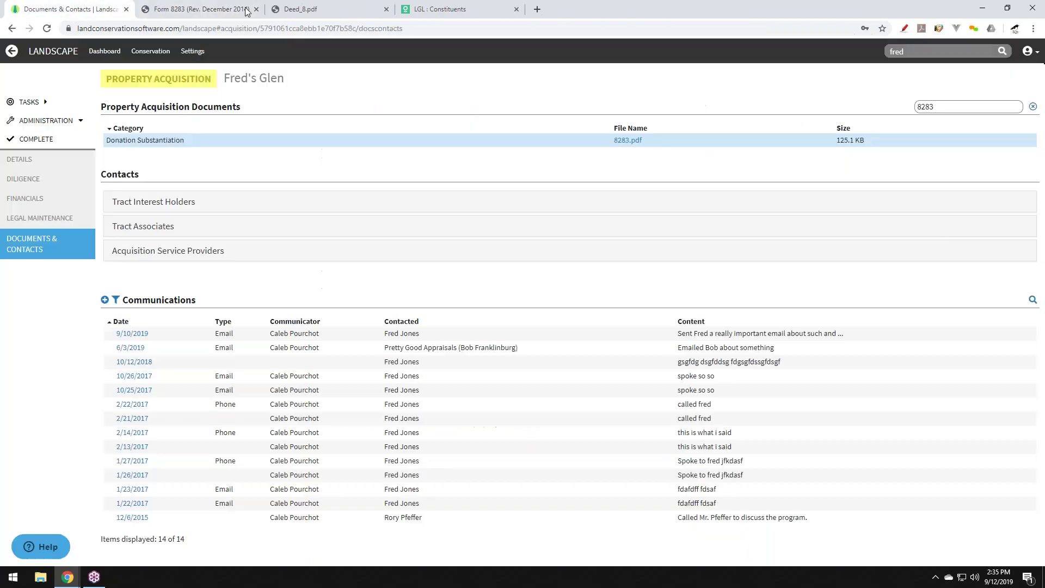
left_click(1033, 108)
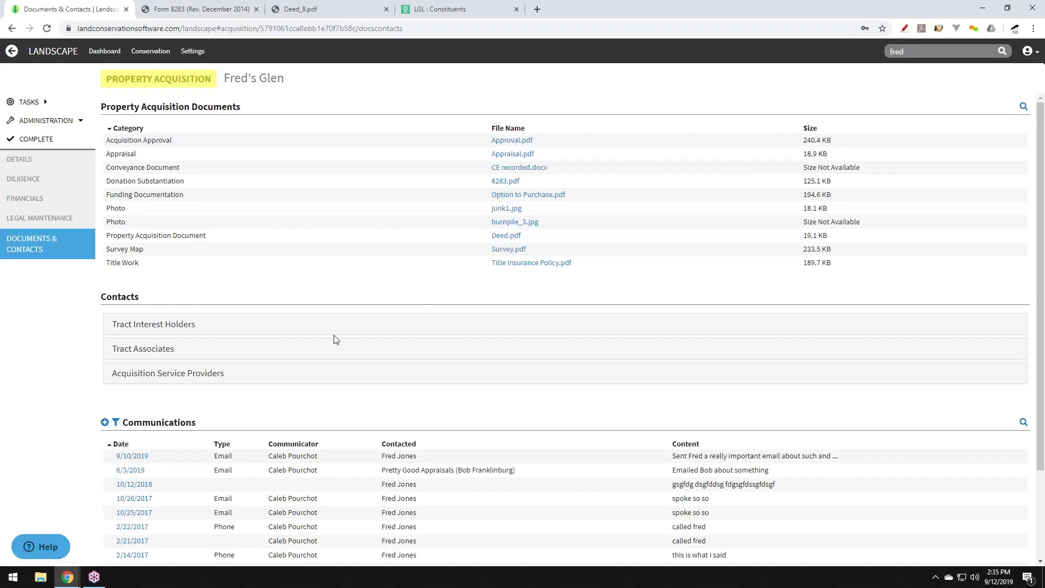
scroll(336, 339, "down", 2)
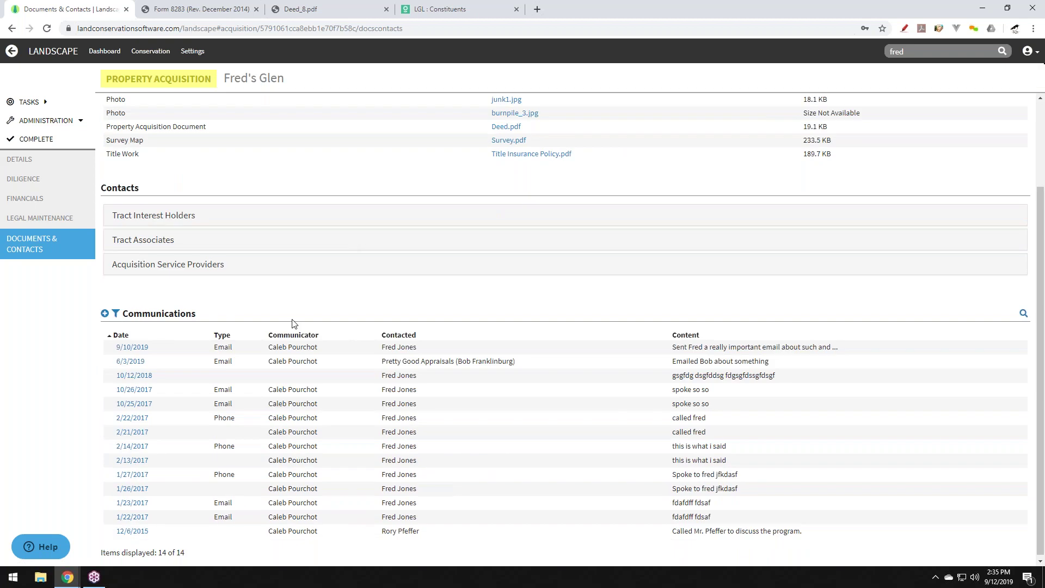
left_click(155, 218)
left_click(175, 218)
left_click(166, 267)
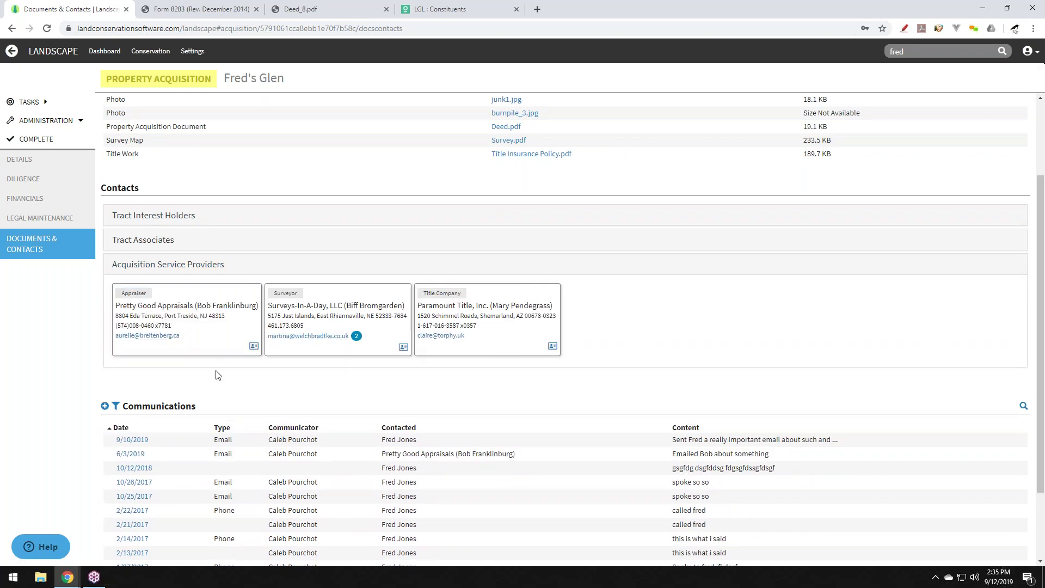
scroll(217, 375, "down", 2)
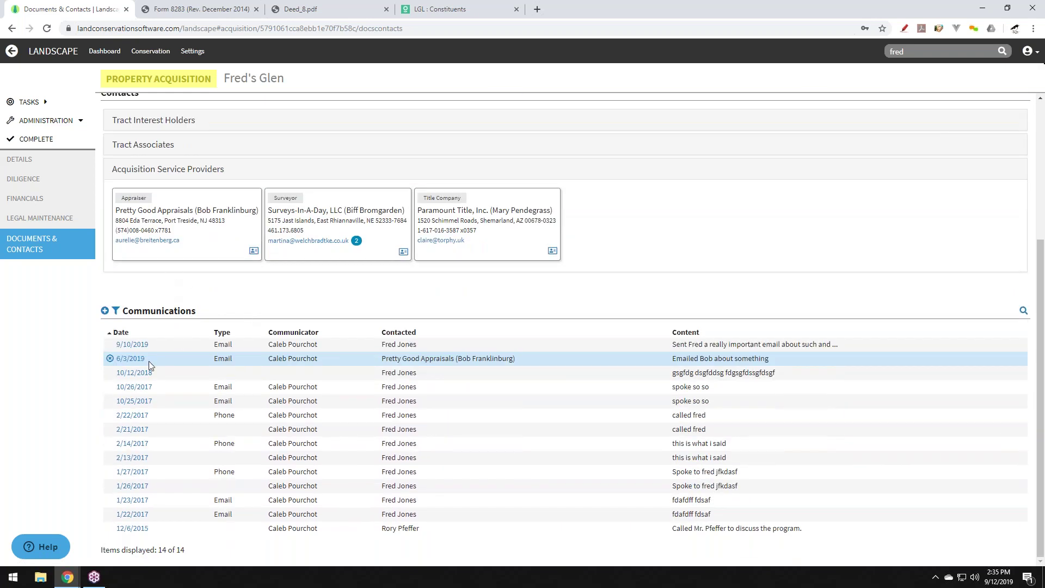
scroll(237, 363, "up", 3)
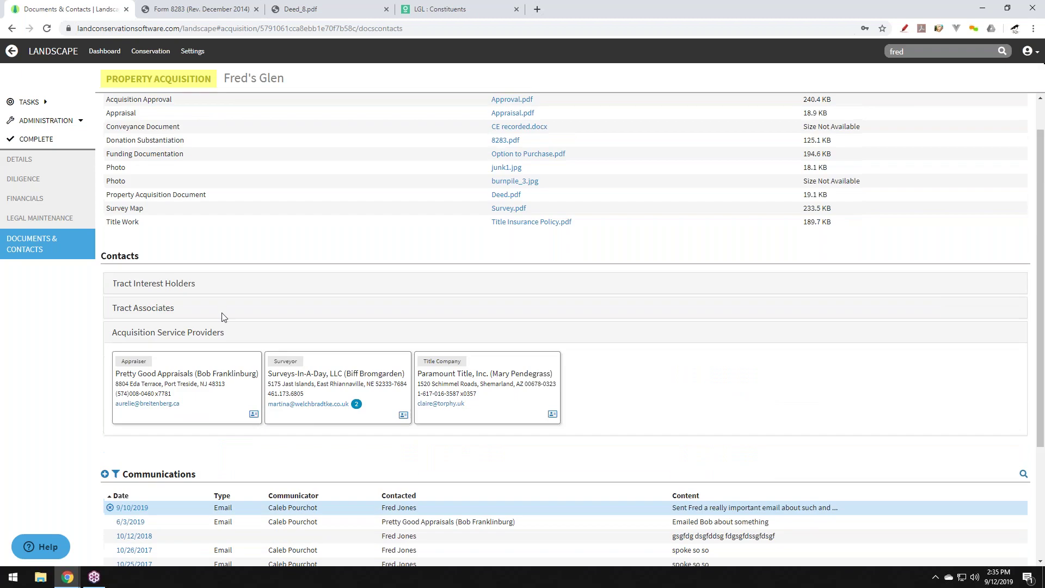
Search for 'fred' and open the Fred's Glen stewardship record.
left_click(493, 163)
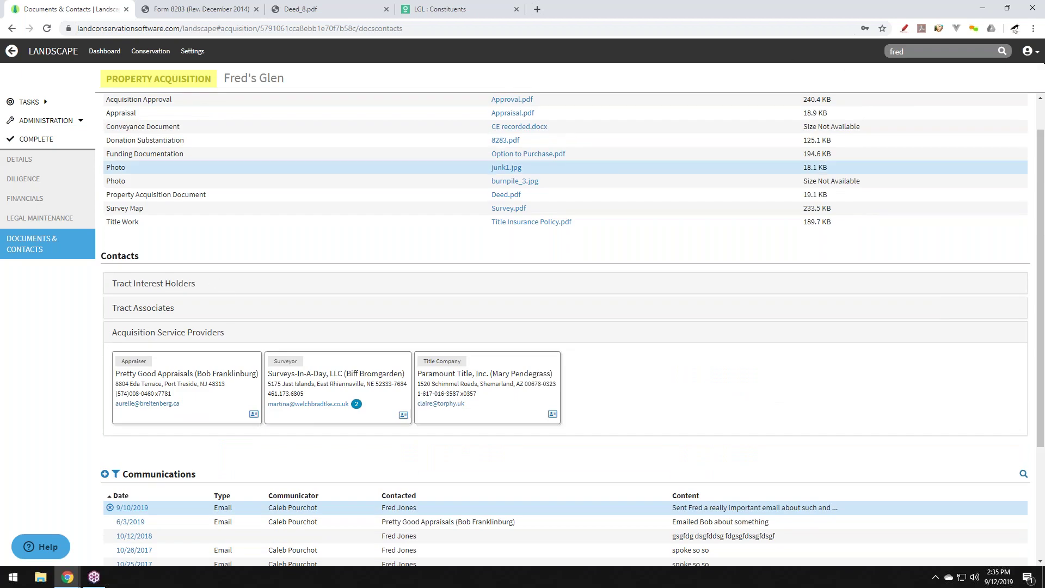
left_click(942, 52)
left_click(788, 265)
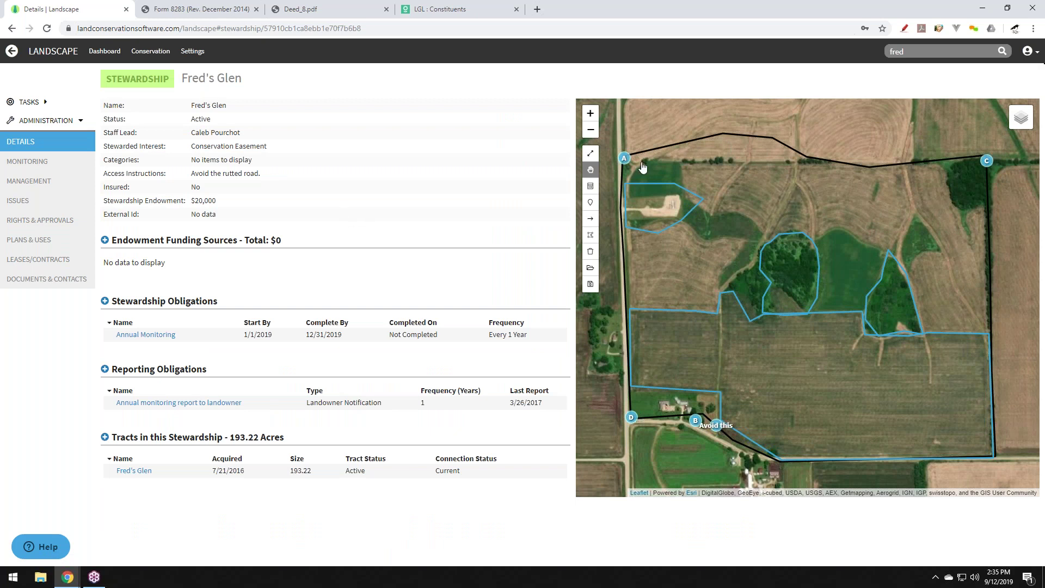
Inspect Photopoint A with its buckthorn photo, then the Residential Area, on the stewardship map.
left_click(625, 158)
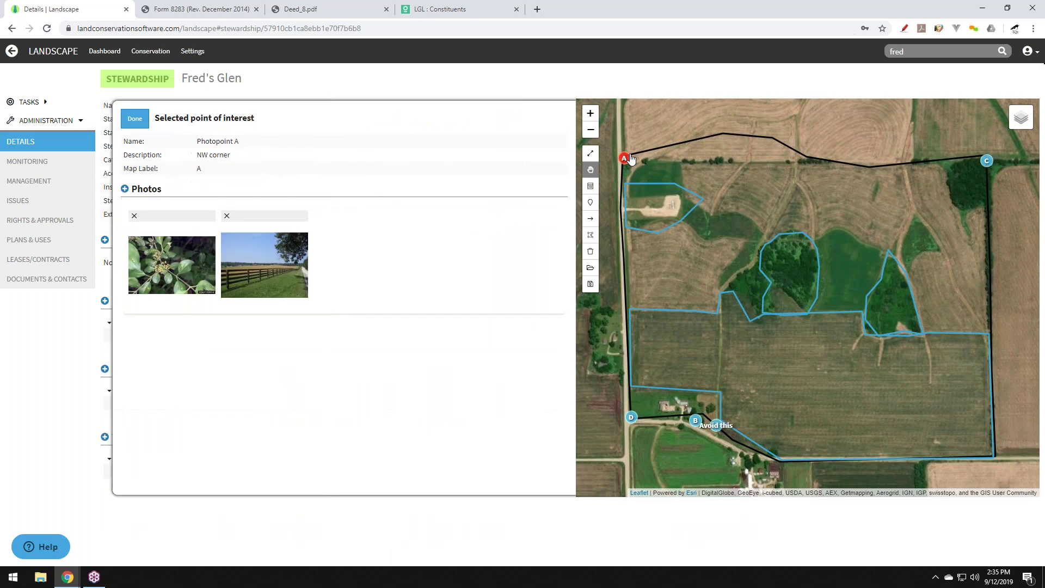
left_click(162, 271)
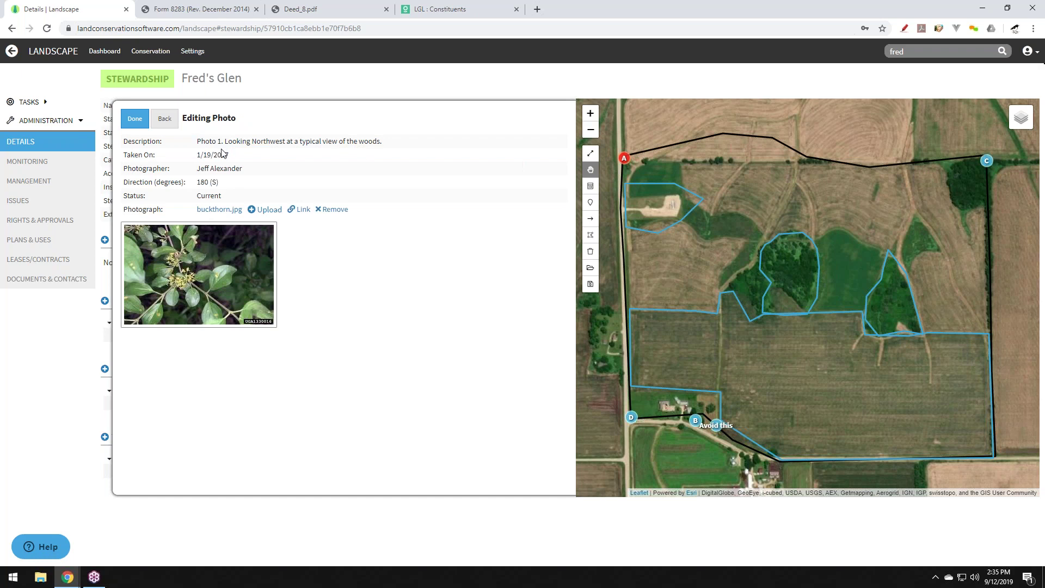
left_click(165, 120)
left_click(136, 118)
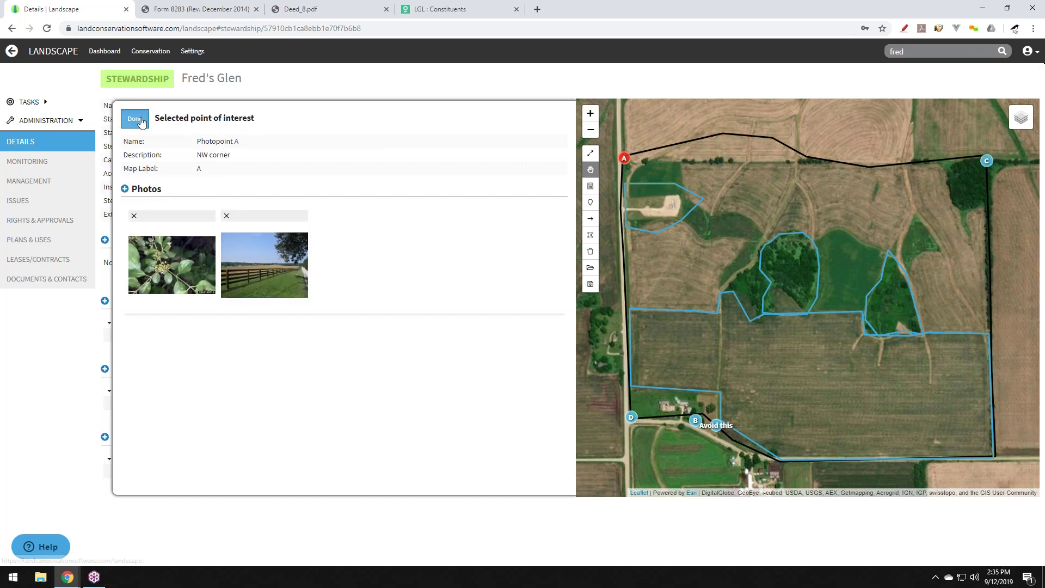
left_click(672, 216)
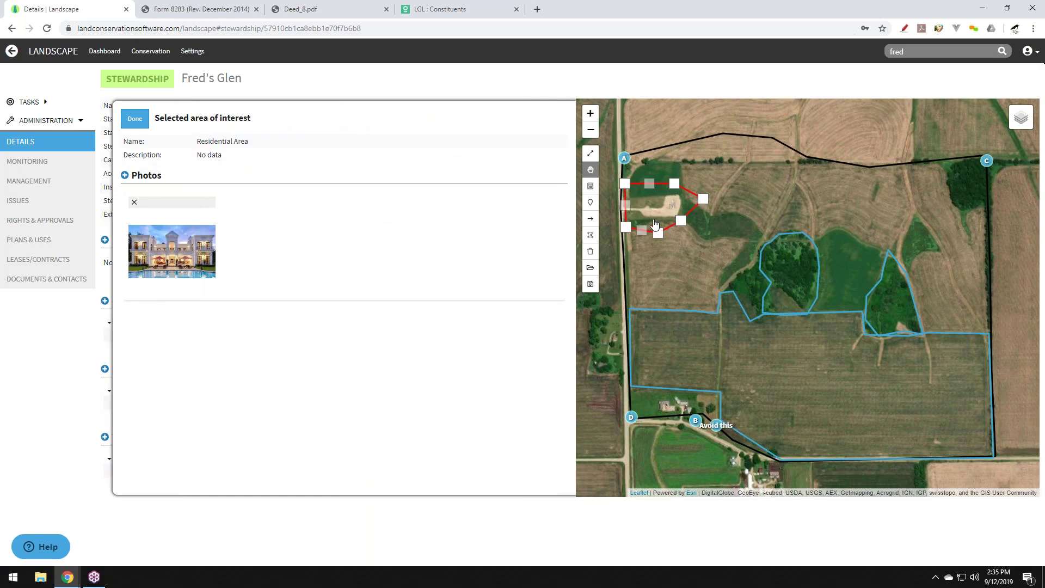
left_click(135, 119)
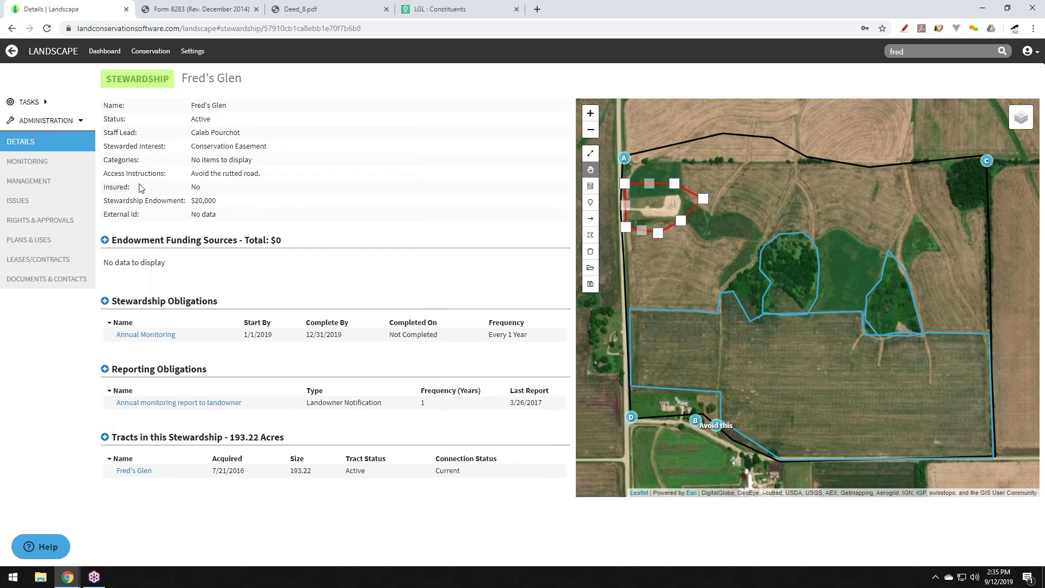
Show Fred's Glen's four Annual Monitoring visits and impervious surfaces totalling 4,313.20.
left_click(42, 164)
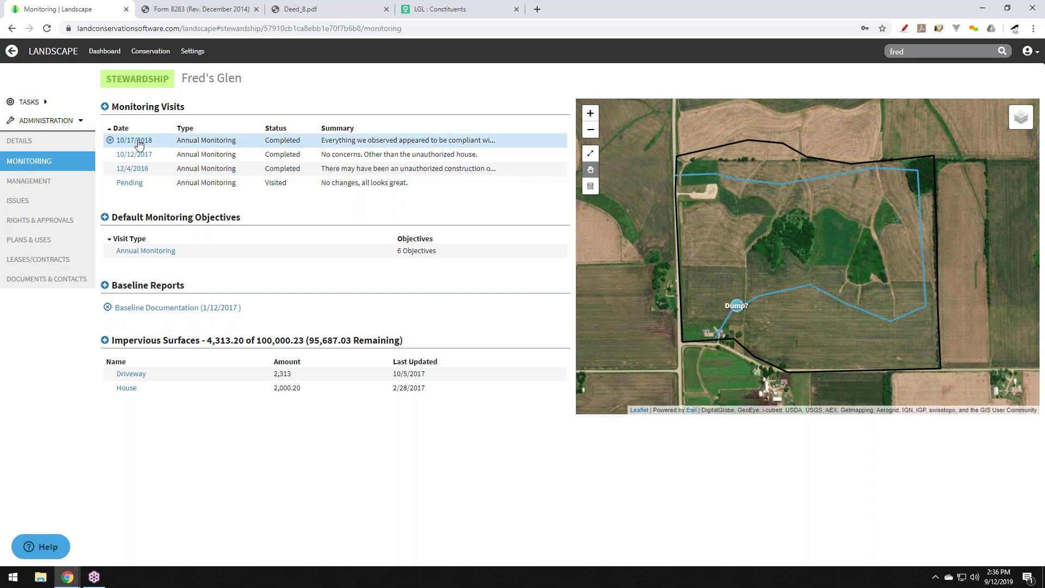
left_click(138, 141)
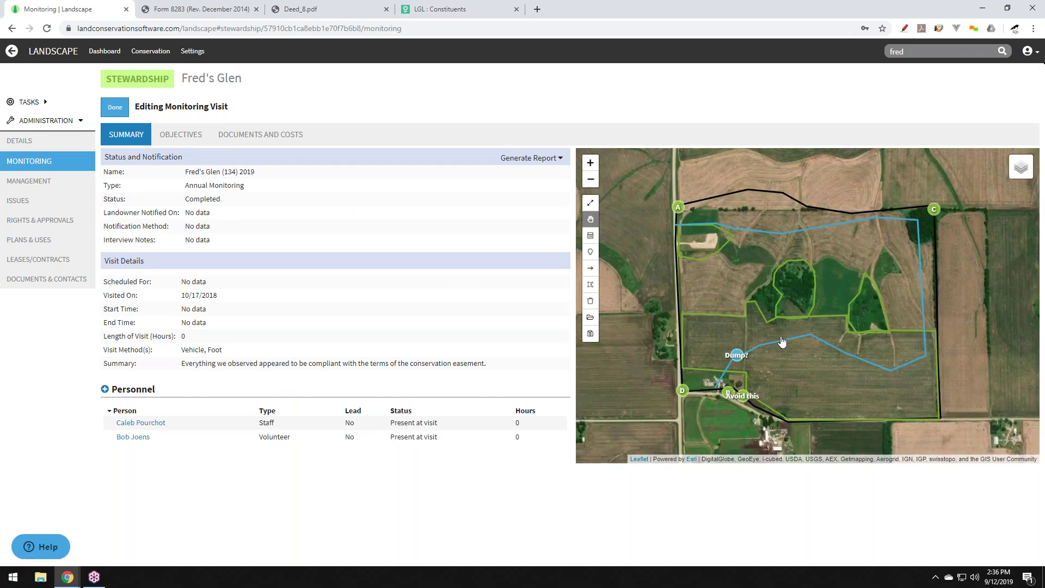
left_click(737, 356)
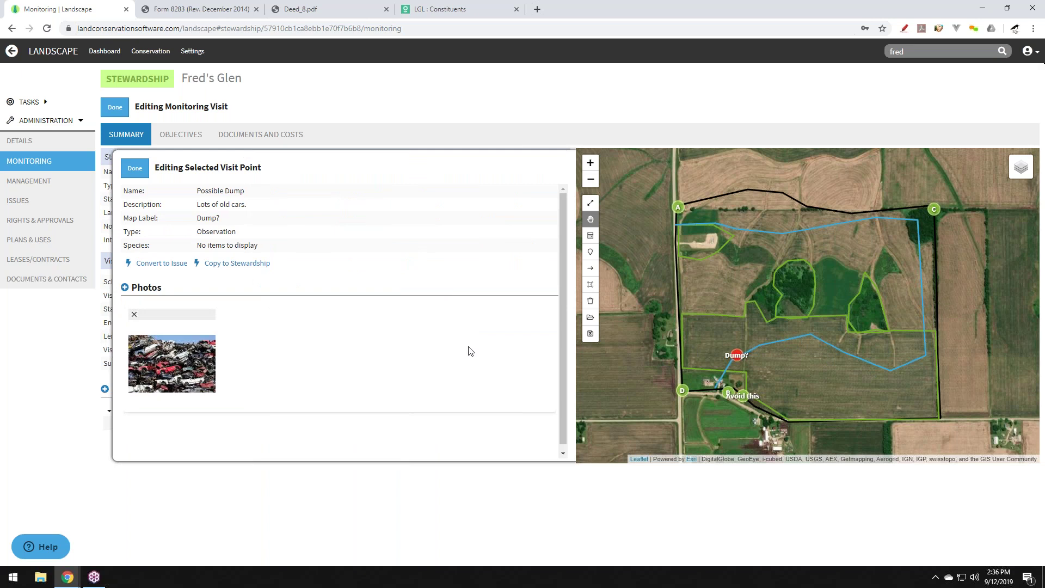
left_click(131, 169)
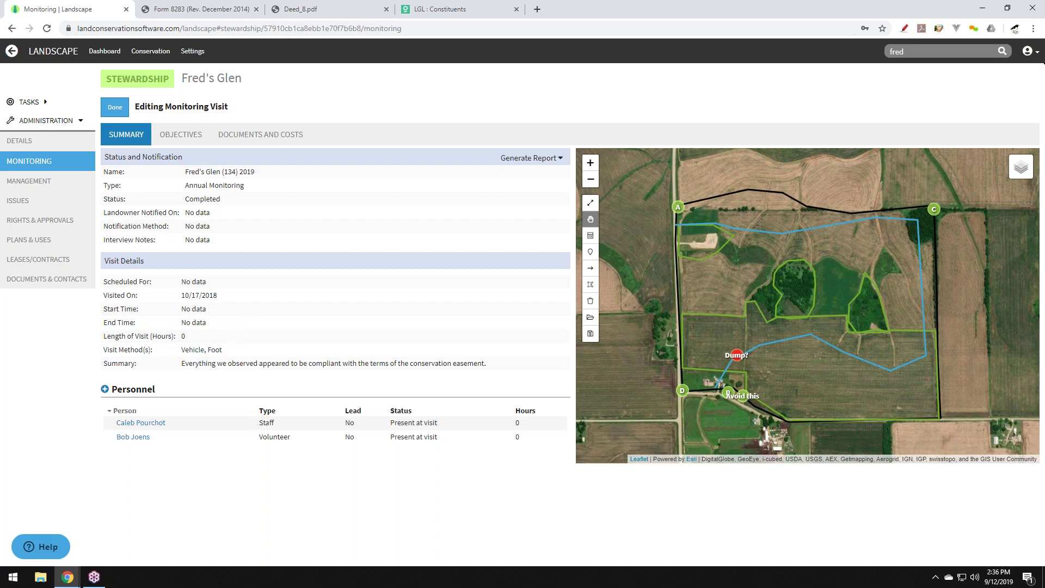
left_click(221, 423)
left_click(266, 438)
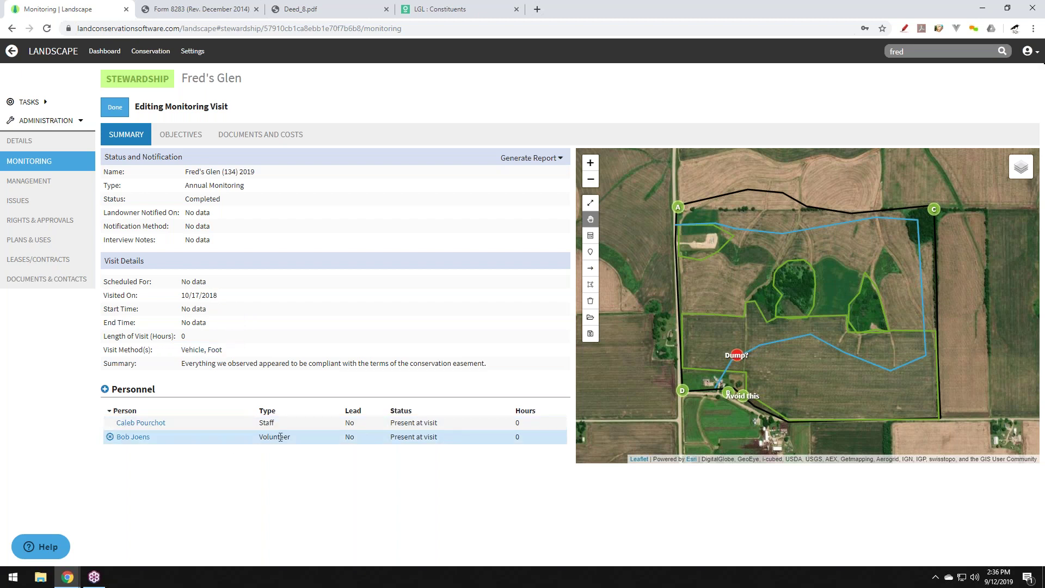
Scroll through the 2018 visit's monitoring Objectives answers.
left_click(183, 138)
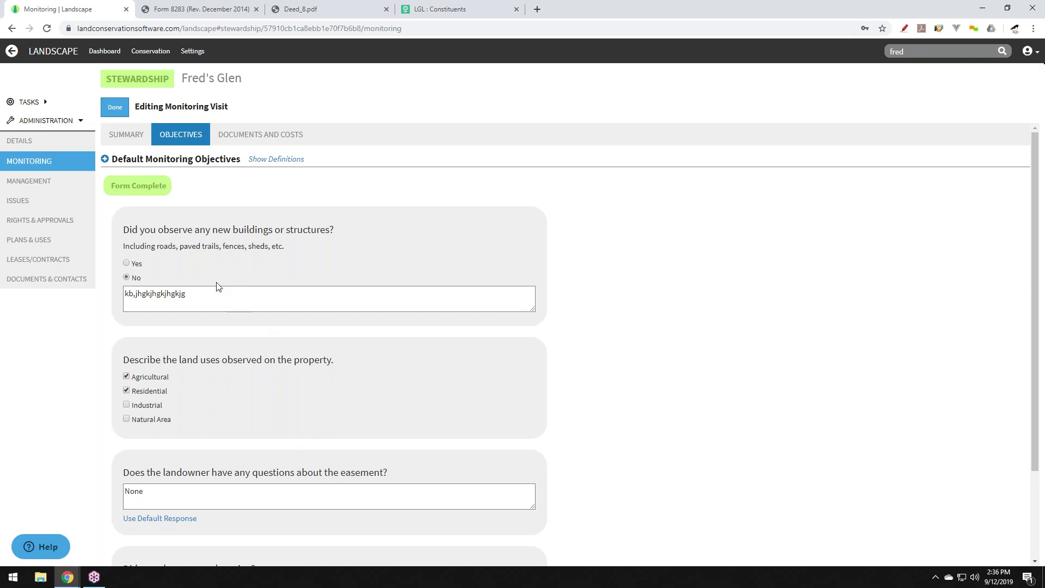
scroll(217, 287, "down", 2)
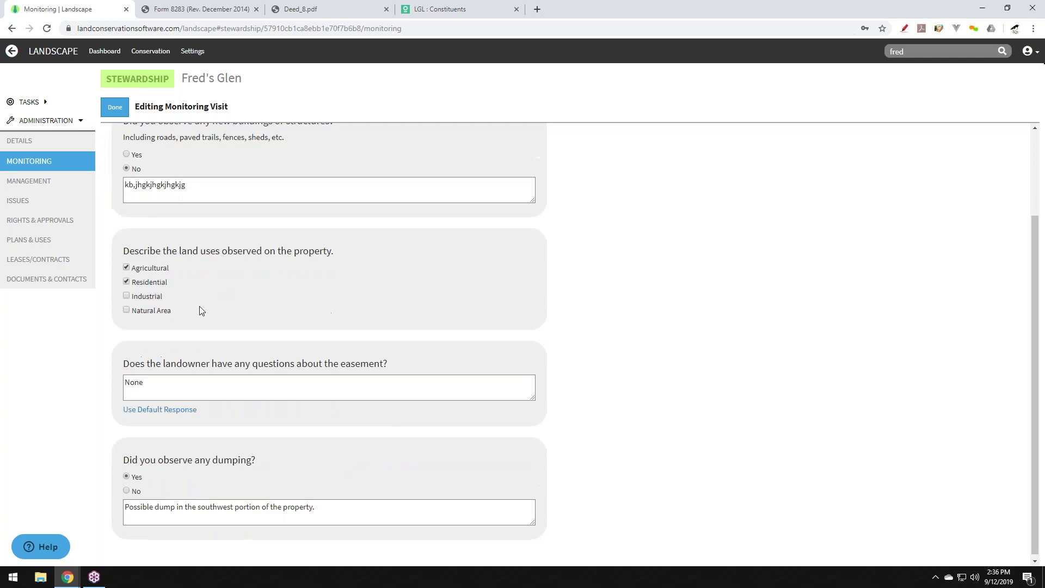
scroll(197, 332, "up", 1)
scroll(197, 331, "up", 1)
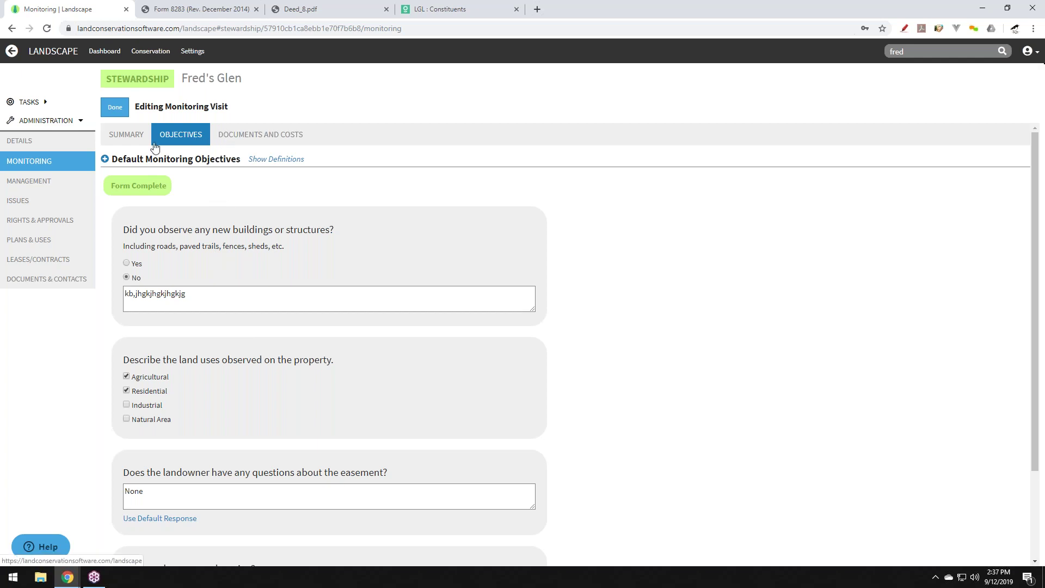
From the visit Summary, generate the Monitoring Visit Report for Monitoring Year 2018.
left_click(137, 140)
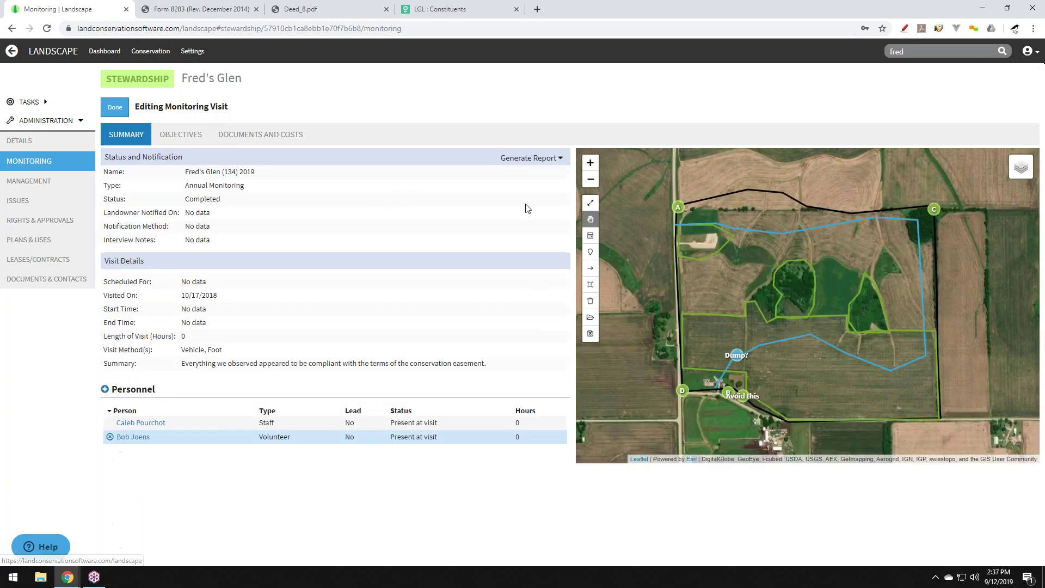
left_click(530, 159)
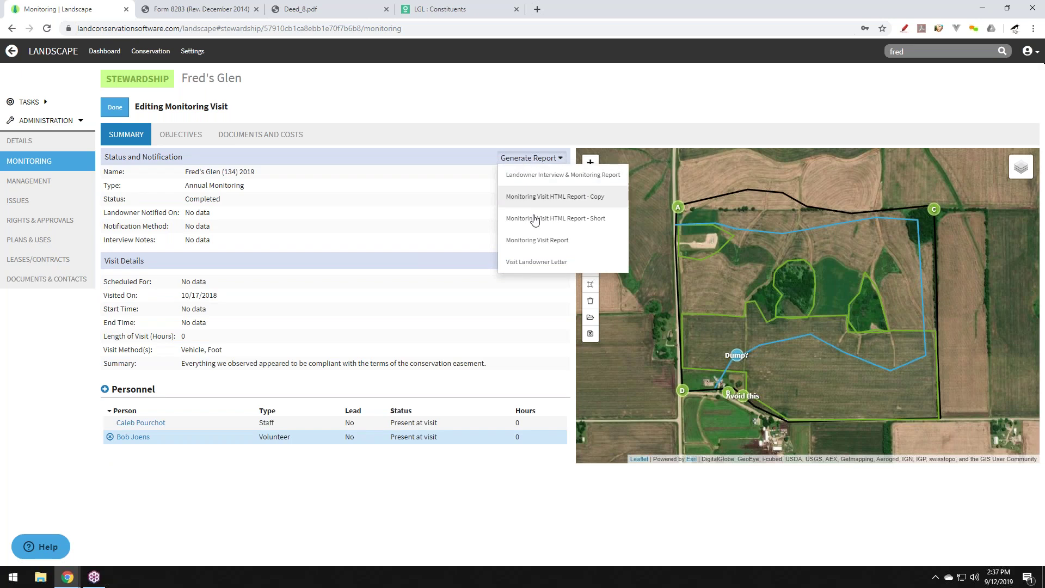
left_click(536, 240)
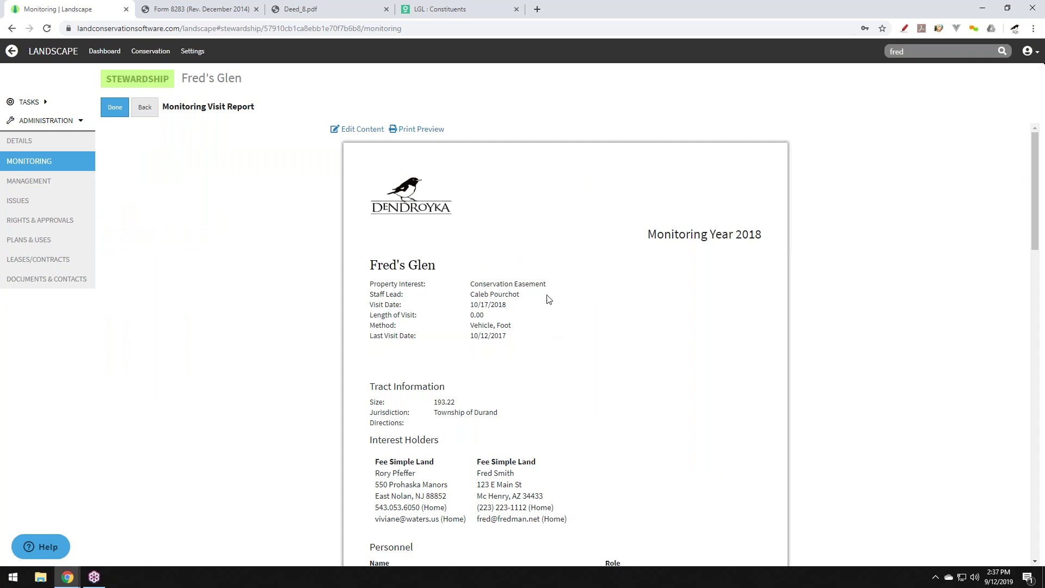
scroll(554, 474, "down", 2)
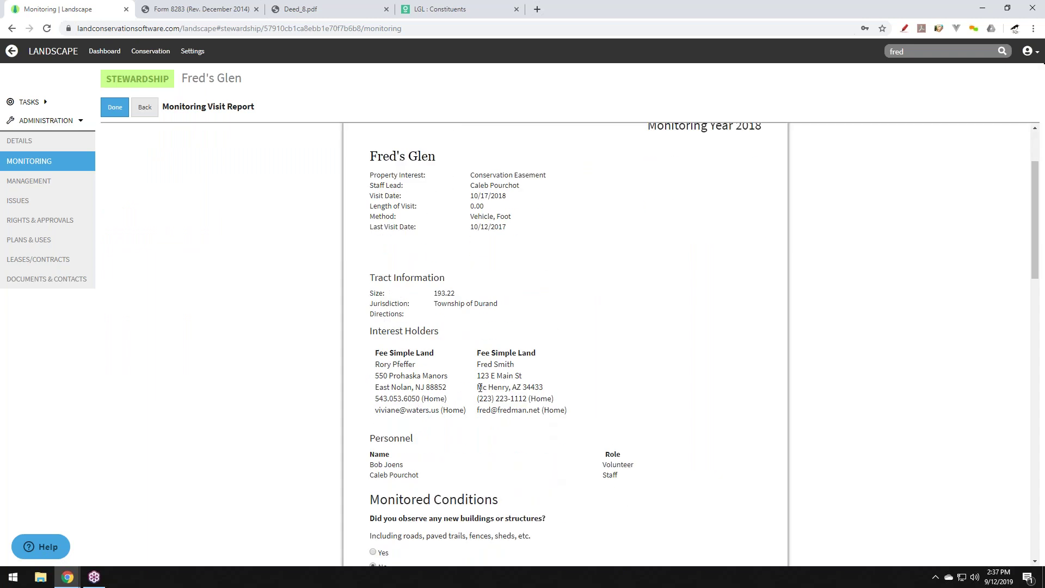
scroll(403, 406, "down", 4)
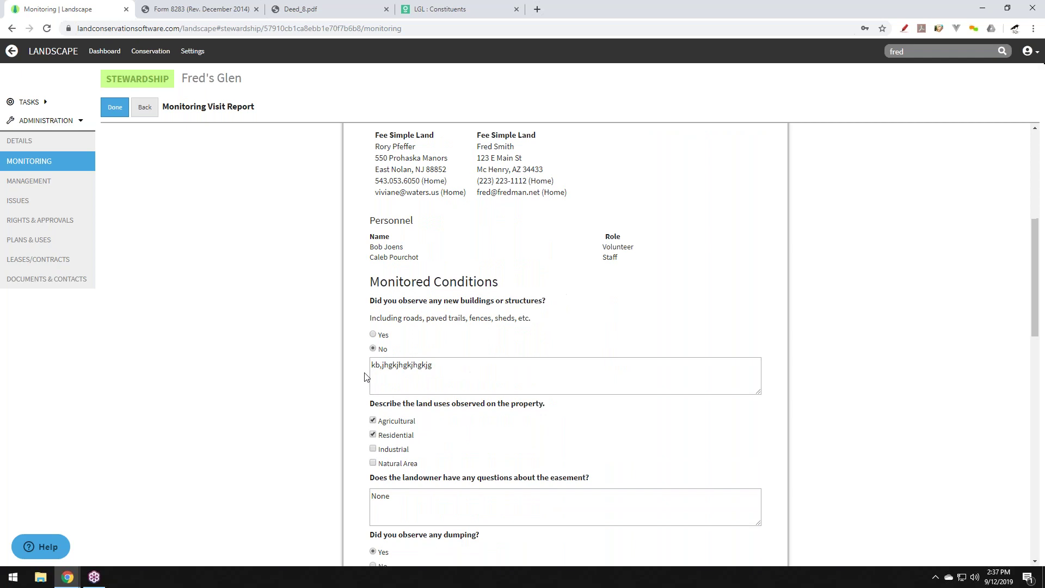
scroll(559, 376, "down", 7)
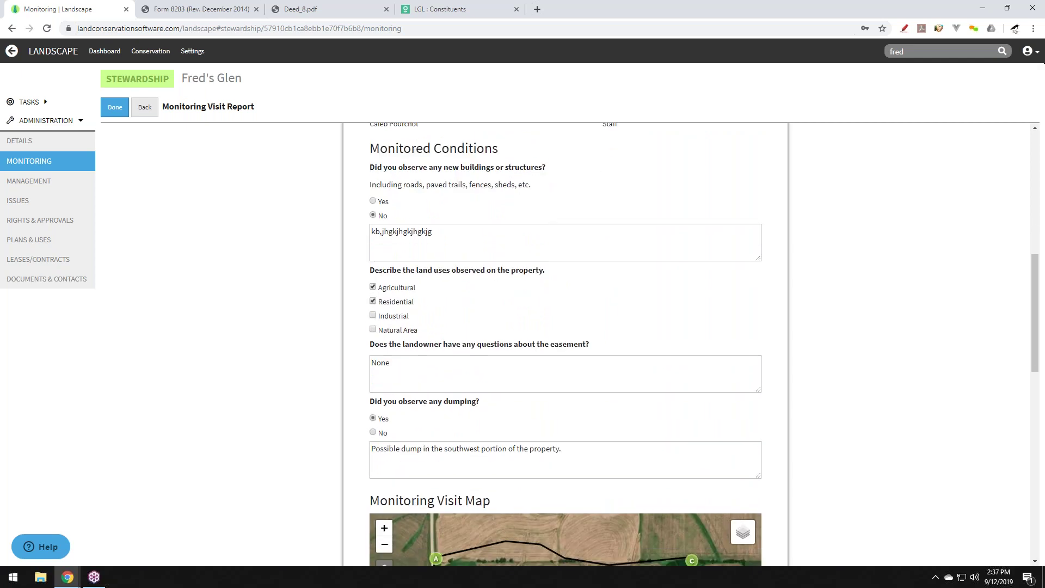
scroll(882, 370, "down", 6)
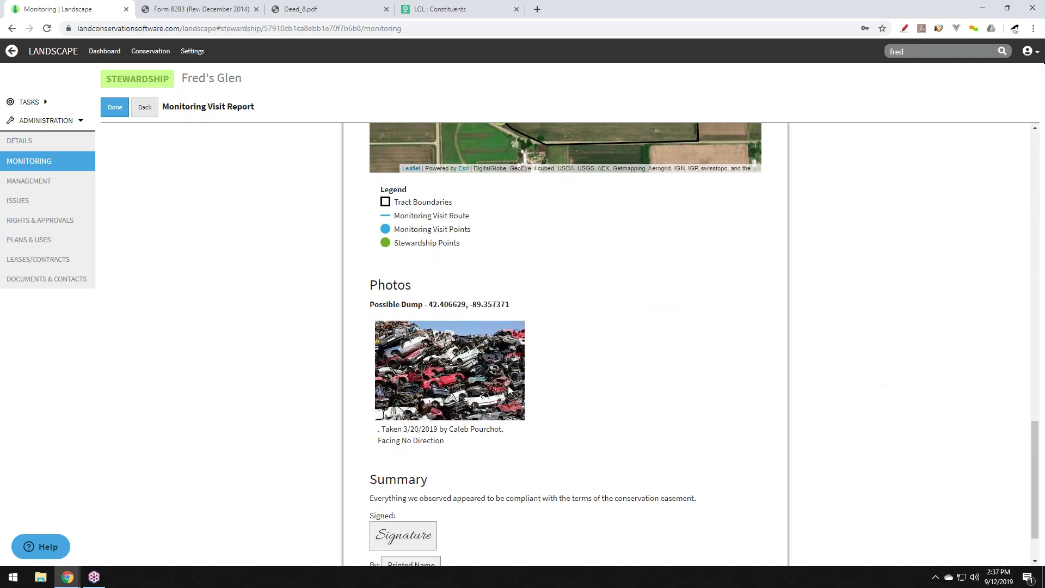
scroll(717, 374, "down", 2)
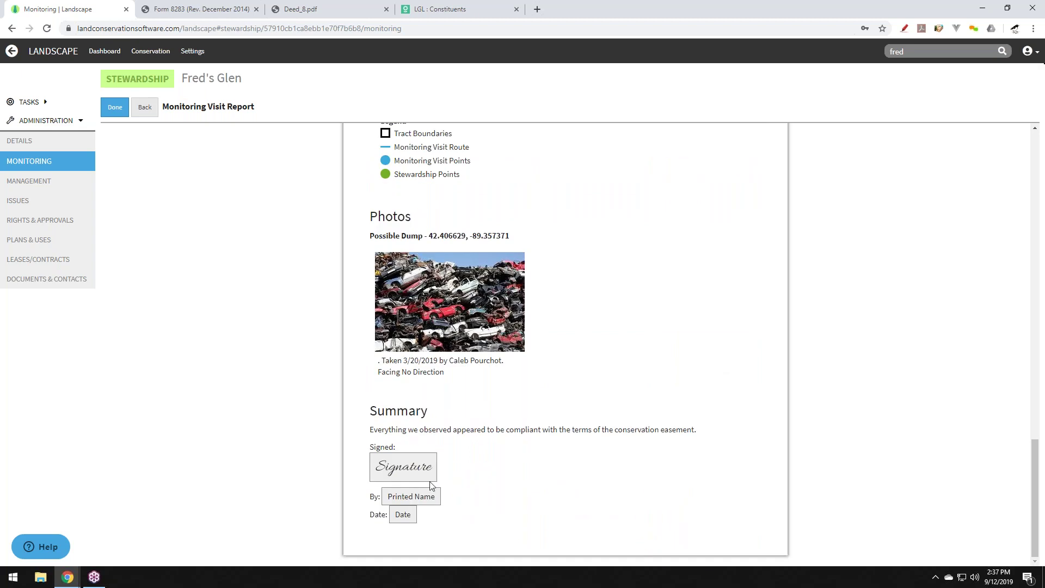
scroll(782, 412, "up", 2)
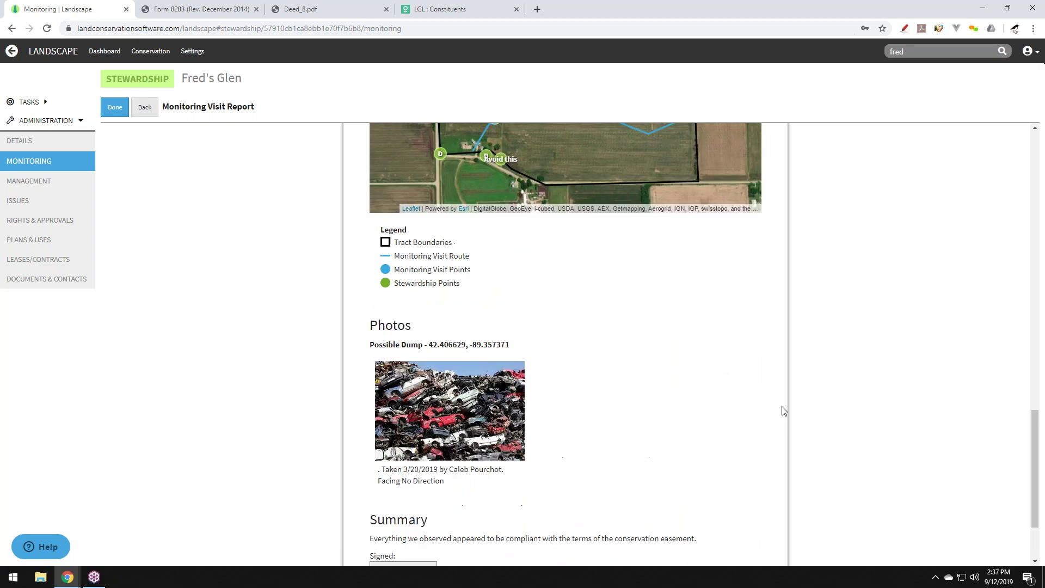
scroll(784, 411, "up", 15)
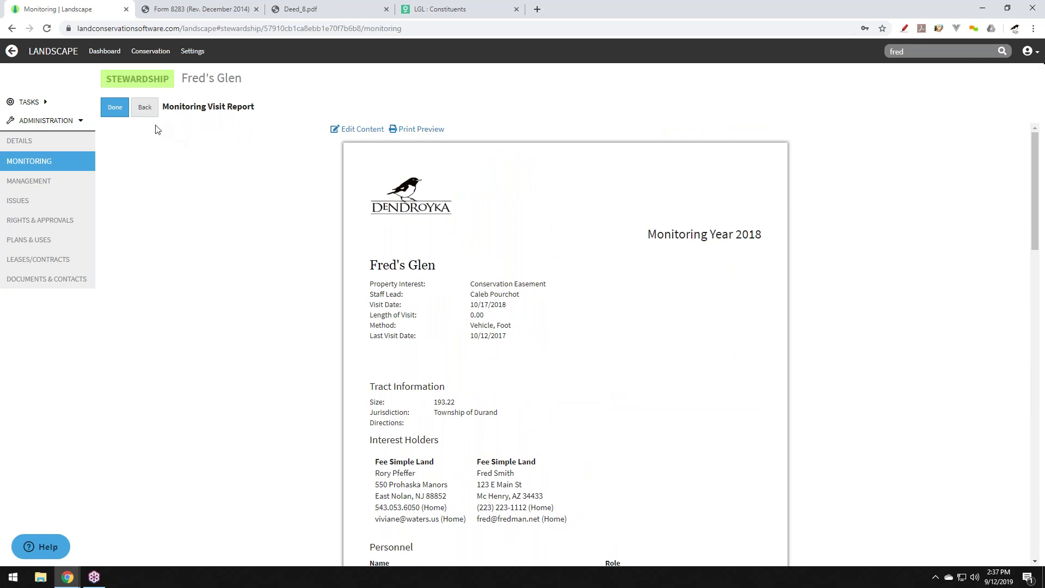
Generate the Visit Landowner Letters from the monitoring visit page.
left_click(145, 108)
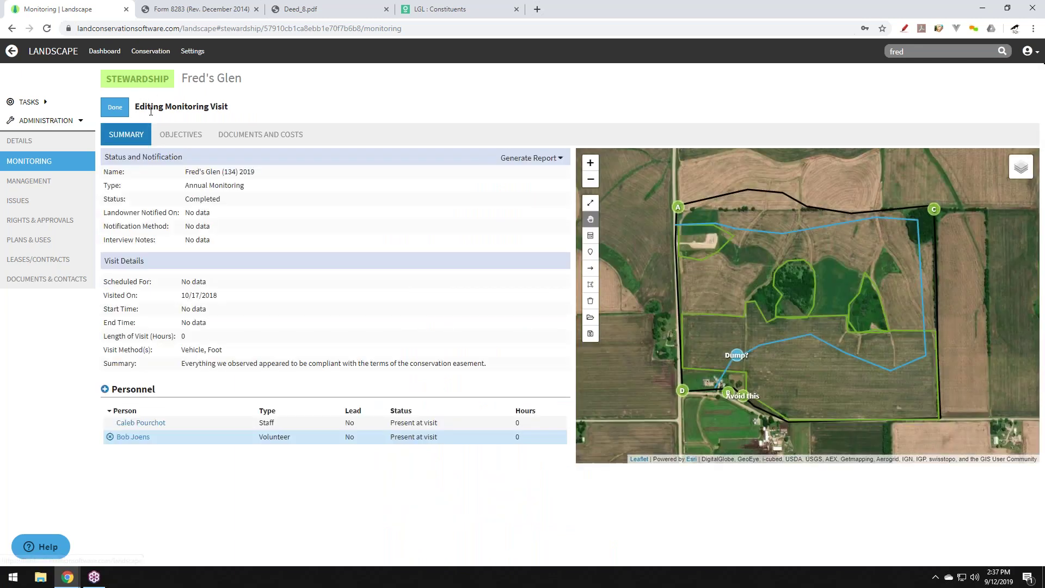
left_click(515, 161)
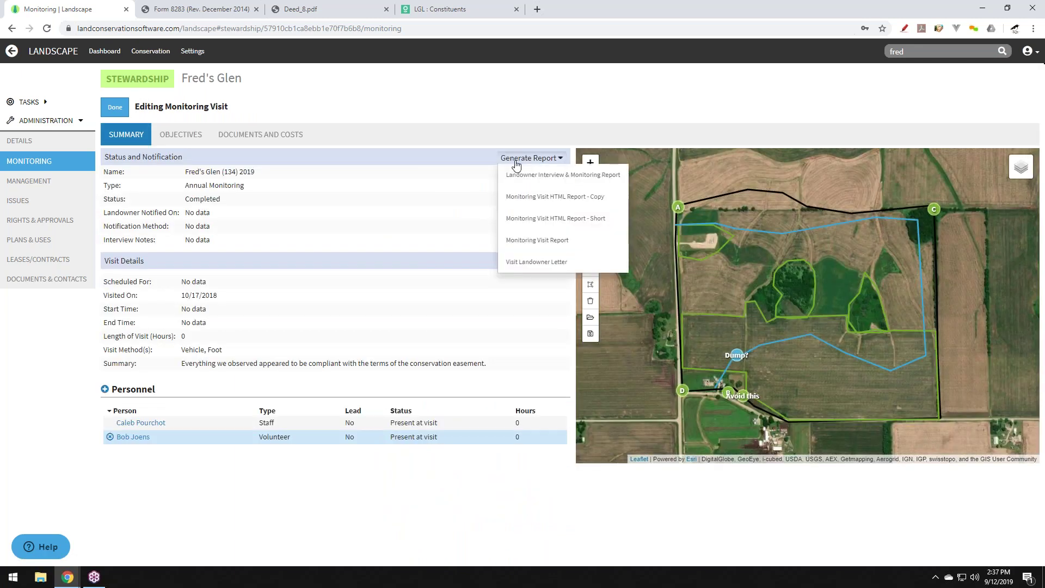
left_click(542, 264)
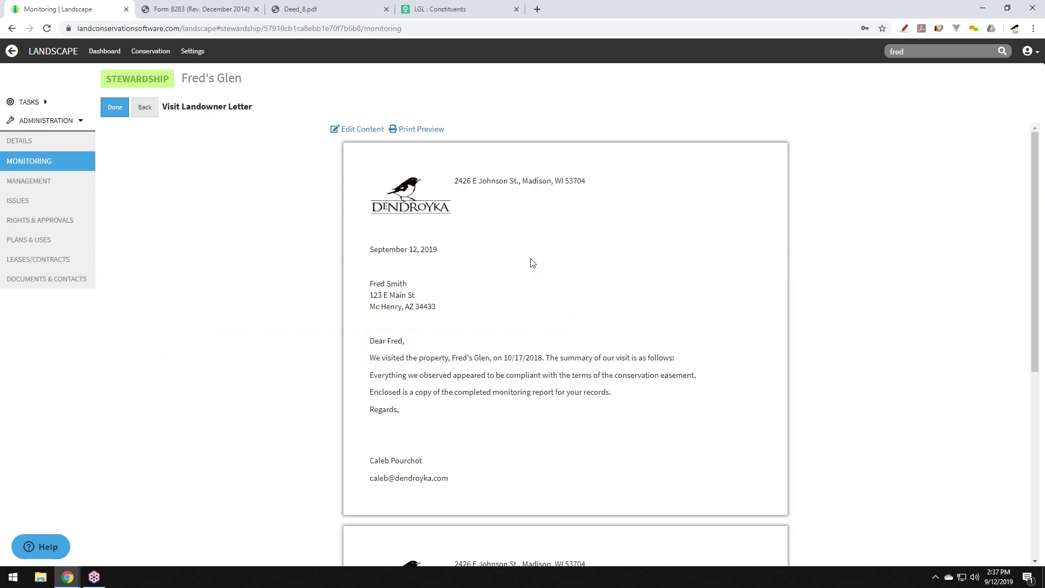
Scroll through the letters, open them in Print Preview, and bring up printing.
scroll(327, 326, "down", 4)
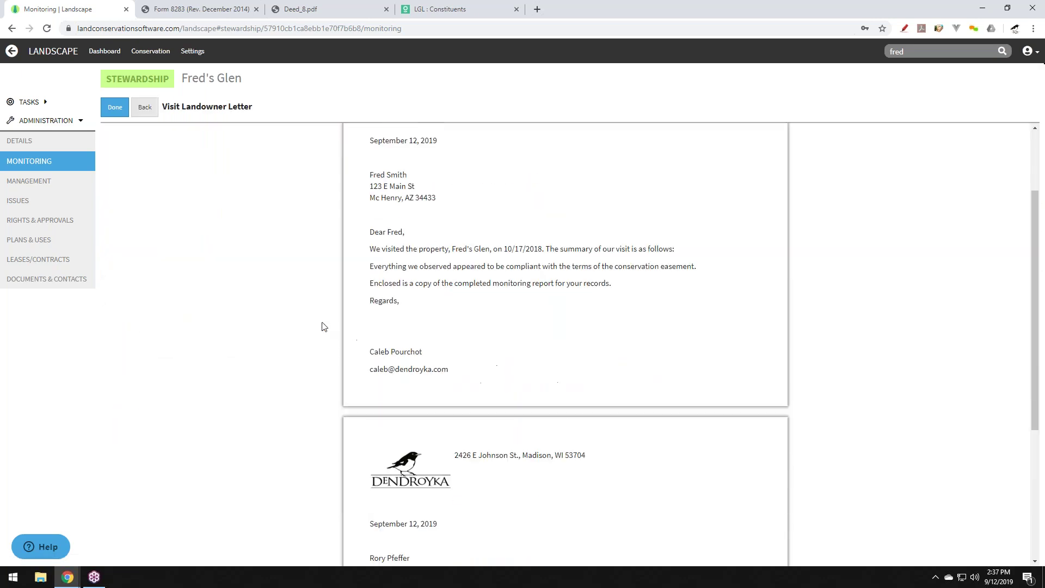
scroll(322, 328, "down", 1)
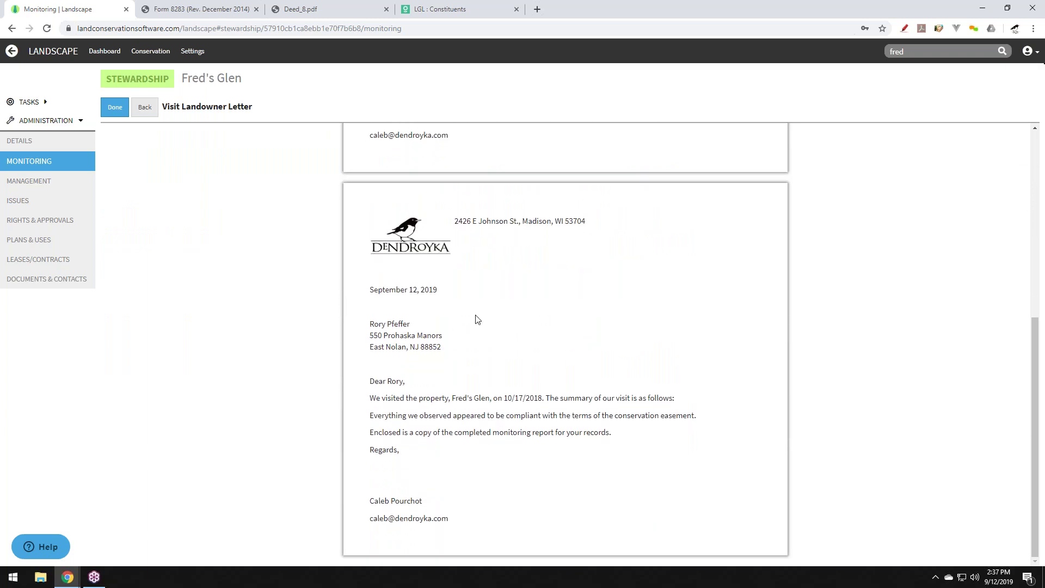
scroll(435, 329, "up", 5)
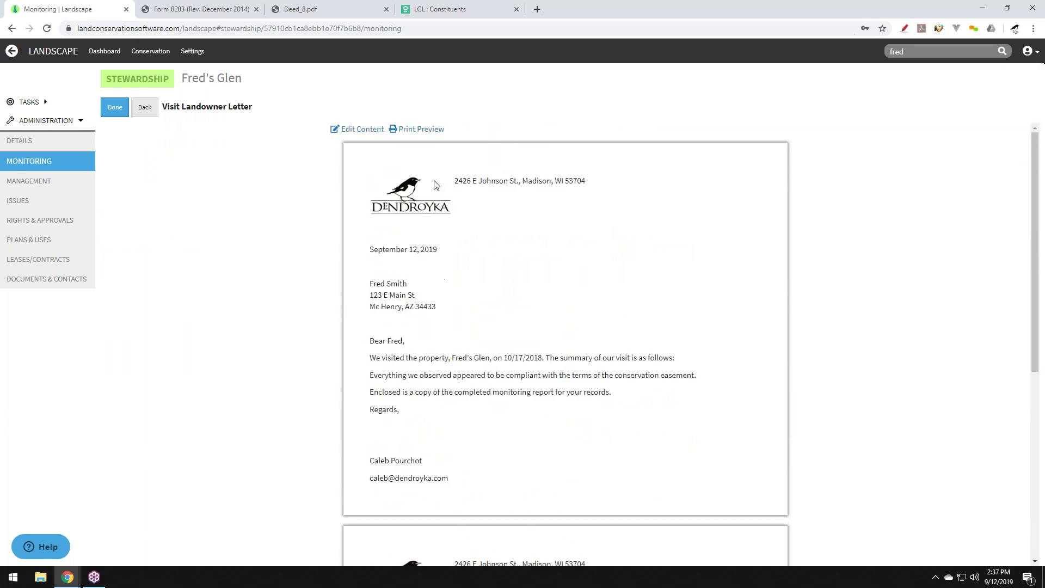
left_click(418, 130)
left_click(215, 51)
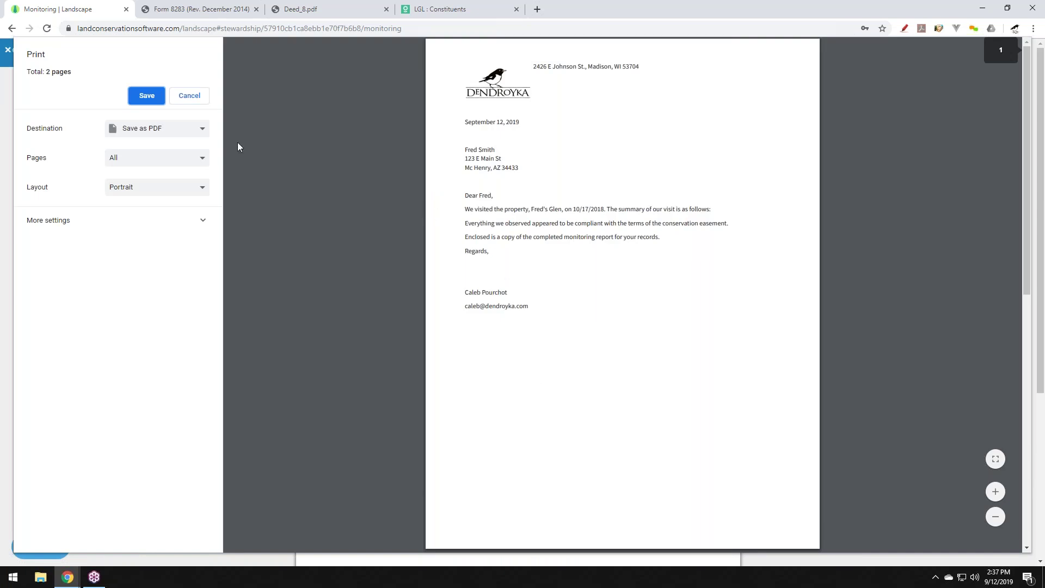
Cancel printing, close the letters' print preview, and go back to the 10/17/2018 visit.
left_click(189, 96)
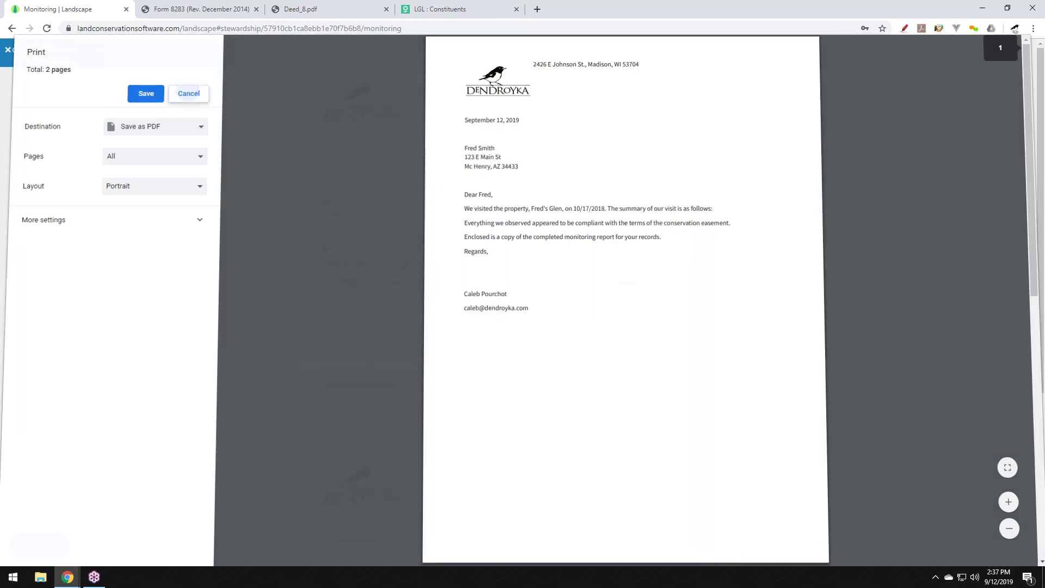
left_click(47, 52)
left_click(144, 107)
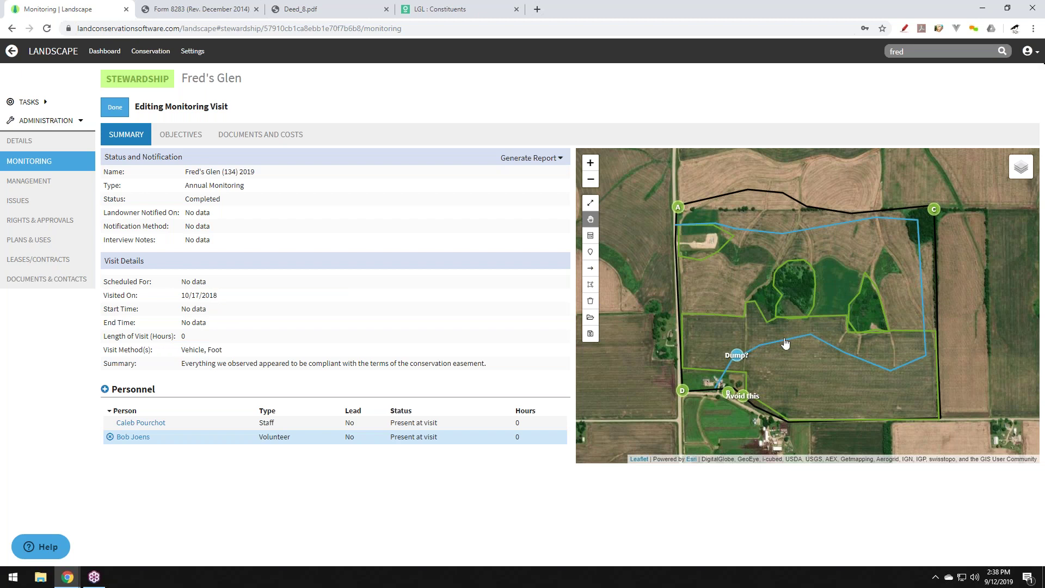
Recheck the visit's Objectives, close the visit editor, and open Management Actions.
left_click(173, 135)
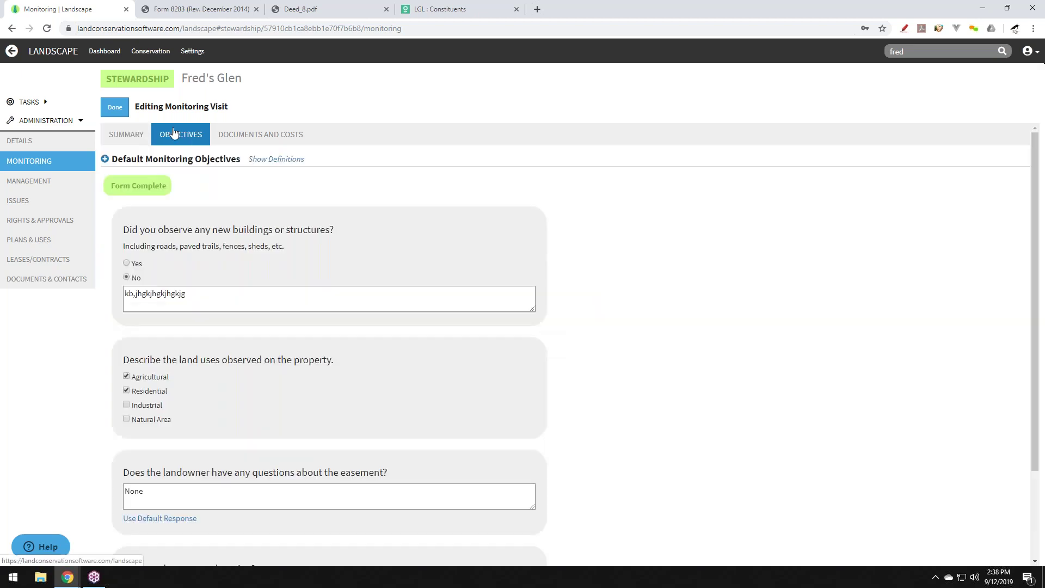
left_click(119, 135)
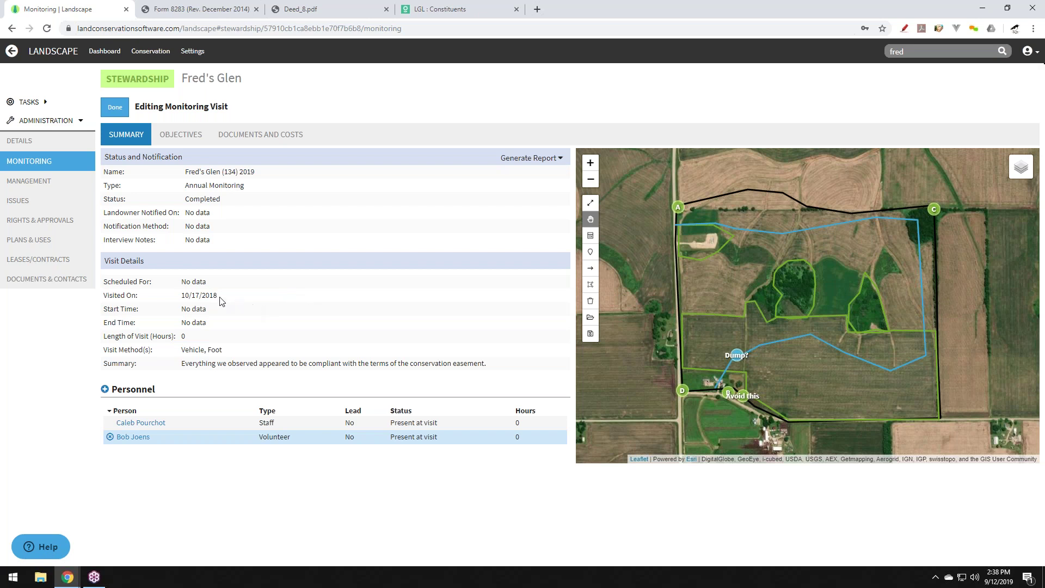
left_click(115, 107)
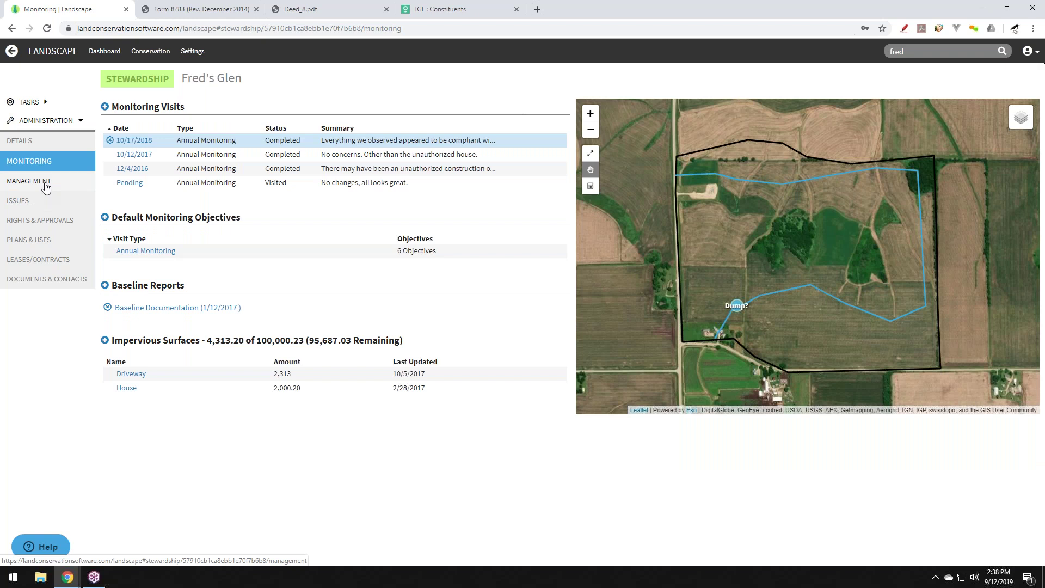
left_click(47, 185)
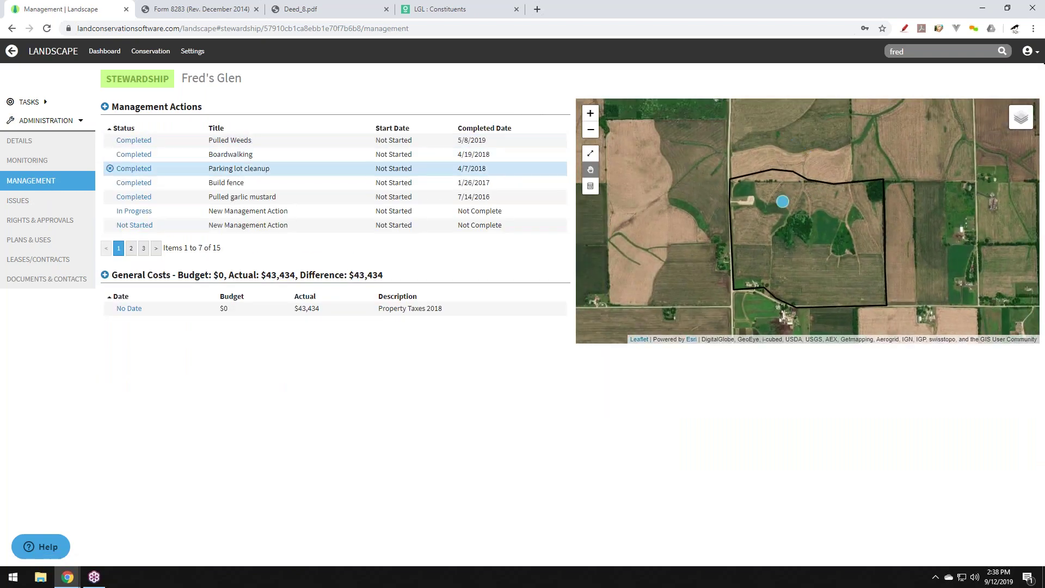
Check the 10/17/2018 Possible Dump issue and its 2/12/2019 note, then view Rights & Approvals.
left_click(35, 205)
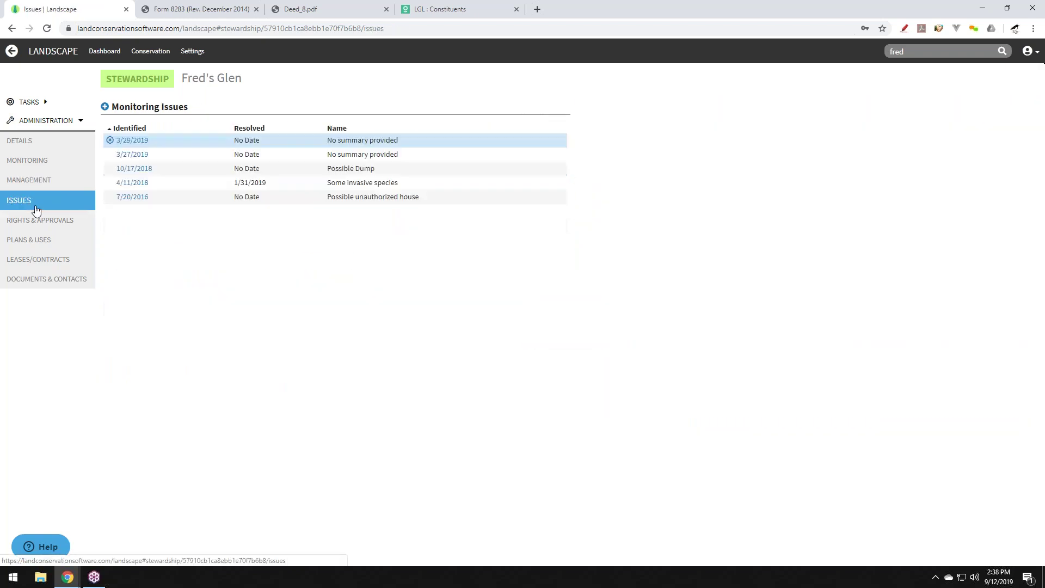
left_click(132, 173)
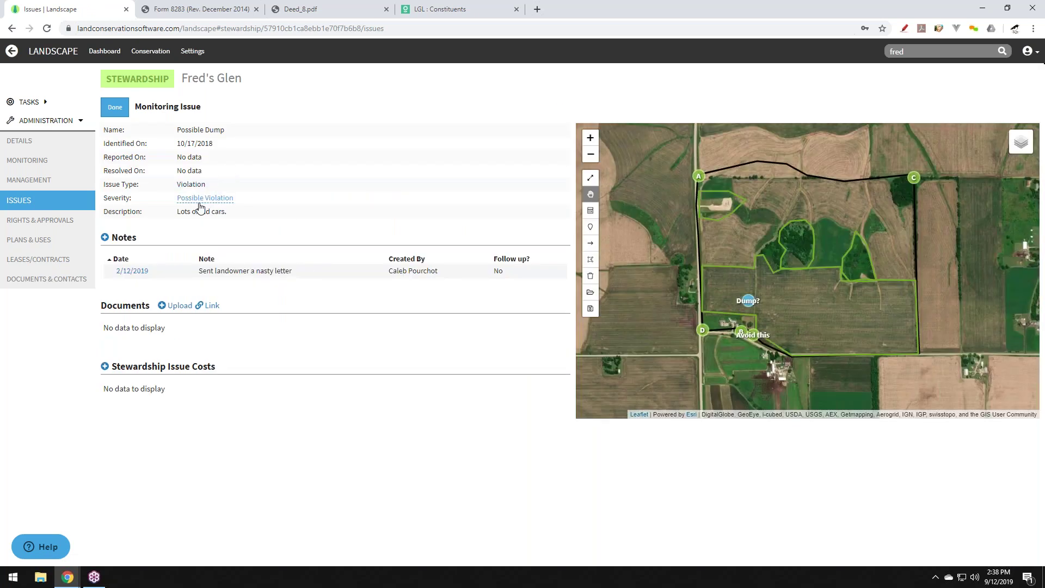
left_click(166, 273)
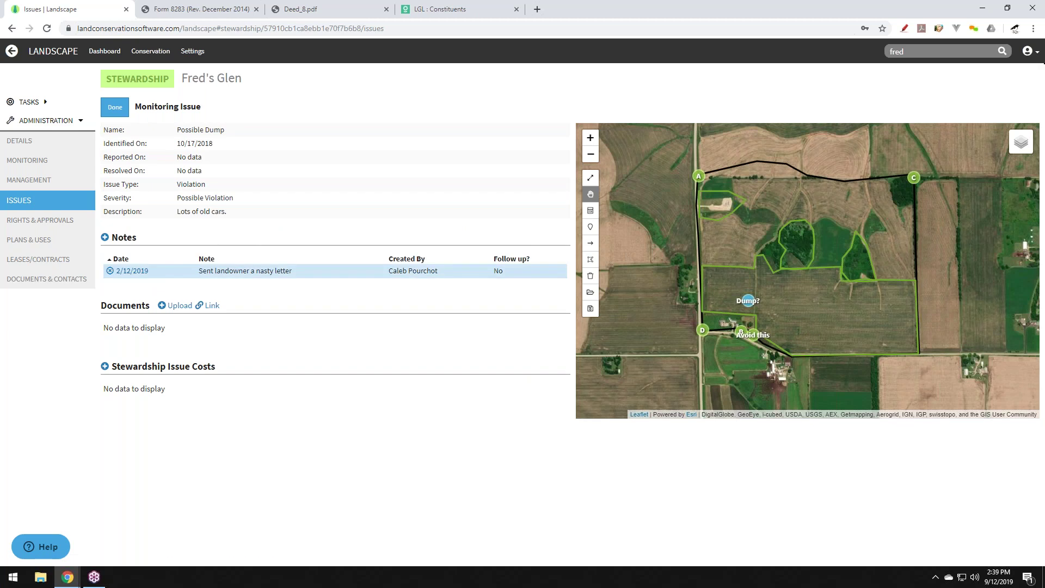
left_click(66, 225)
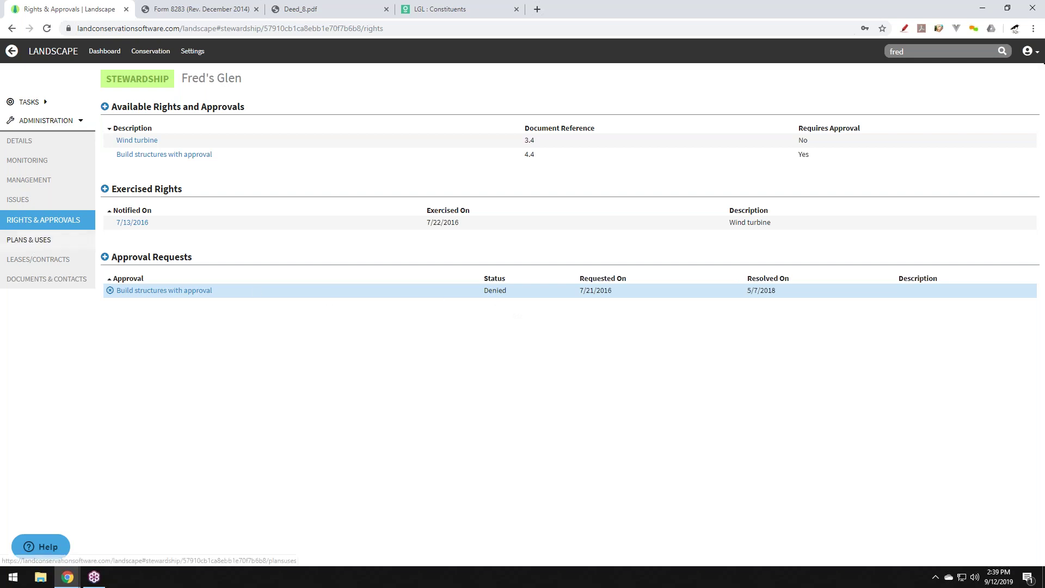
Open Fred's Glen's 7/6/2016 Ag Lease from Plans & Uses, then close the Form 8283 tab.
left_click(71, 245)
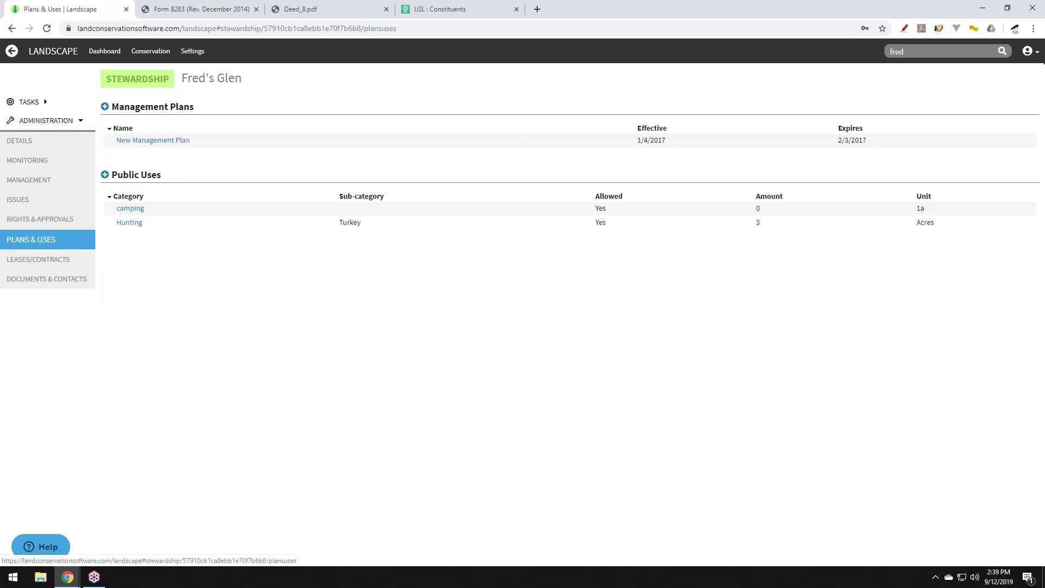
left_click(45, 266)
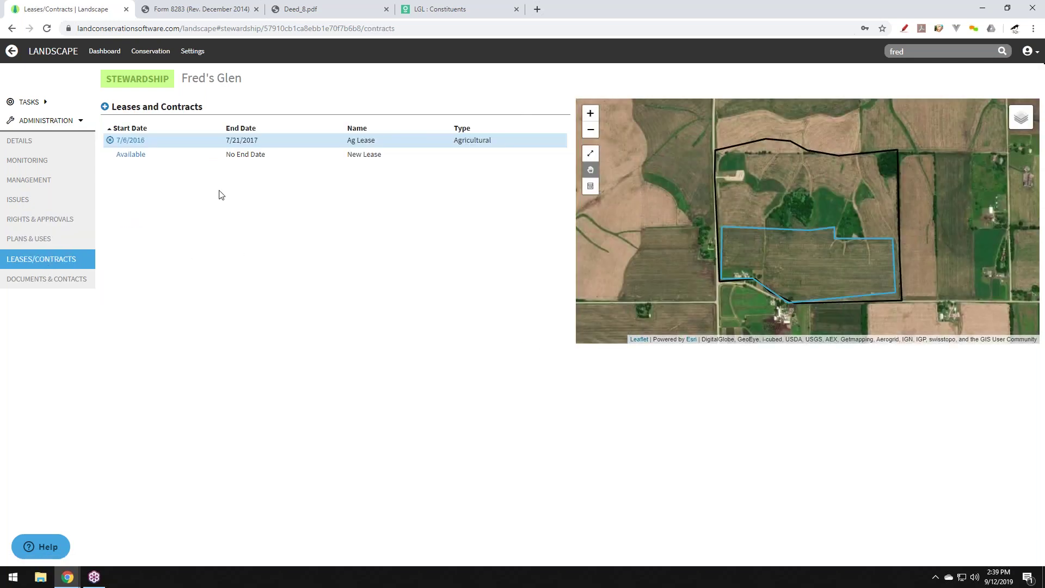
left_click(135, 142)
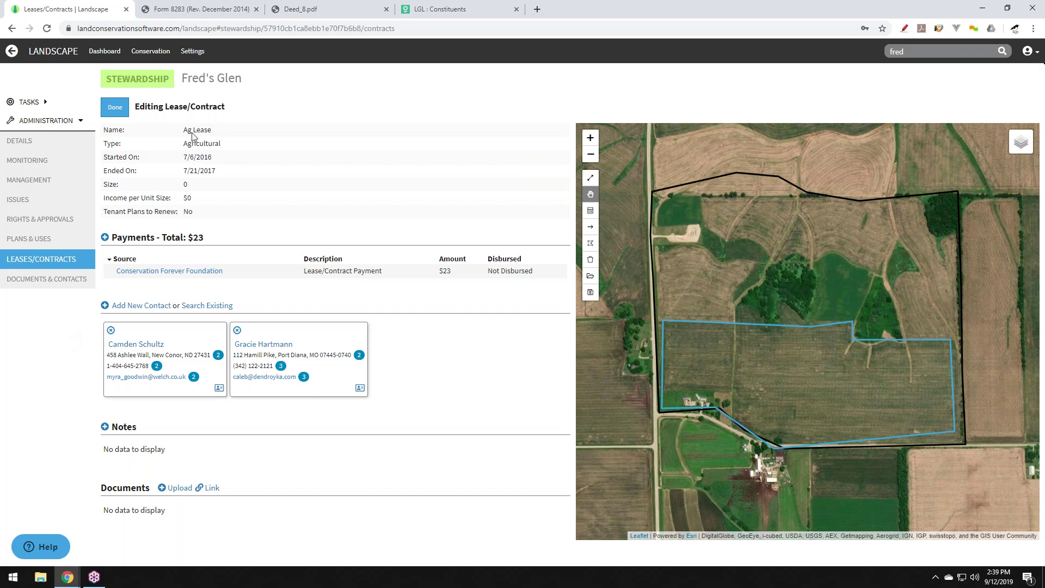
left_click(256, 9)
Close the Deed_8.pdf tab, show the conservation acquisitions list, then switch to Little Green Light Constituents.
left_click(257, 9)
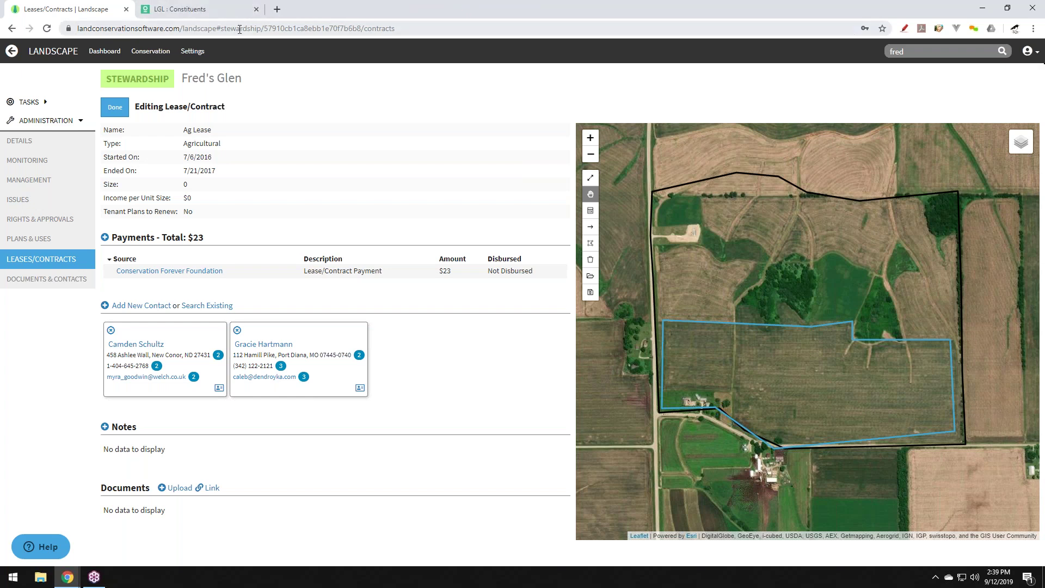
left_click(150, 51)
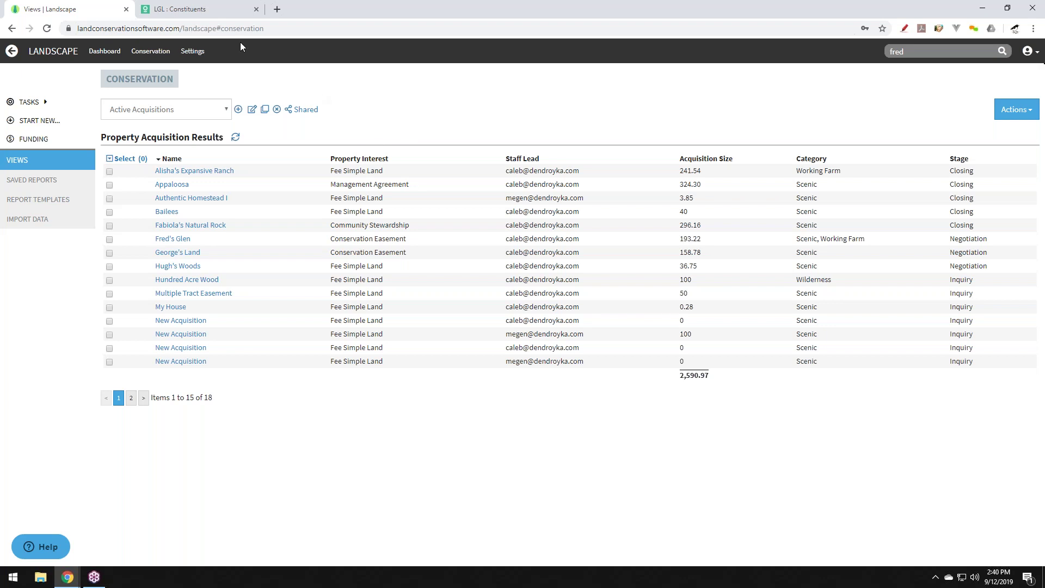
left_click(177, 8)
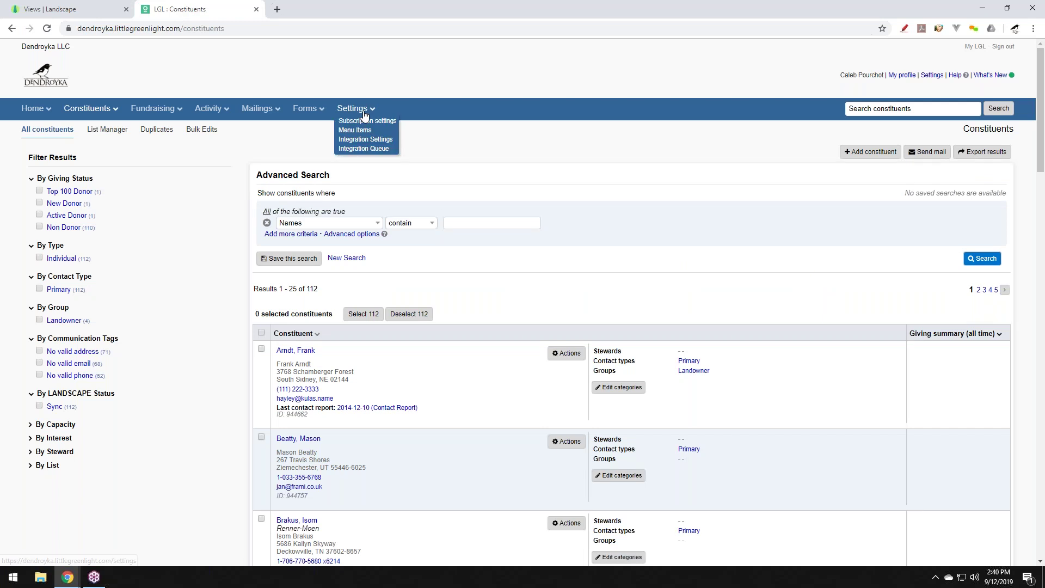
Add and save a 'Landowner Prospect' value in Little Green Light's Groups menu items.
left_click(363, 125)
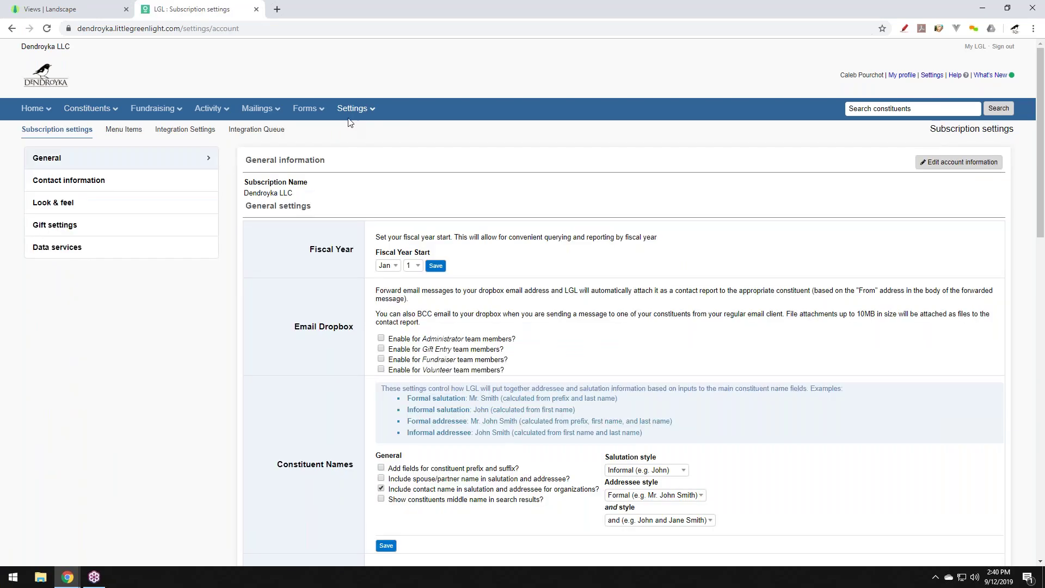
mouse_move(358, 112)
left_click(355, 130)
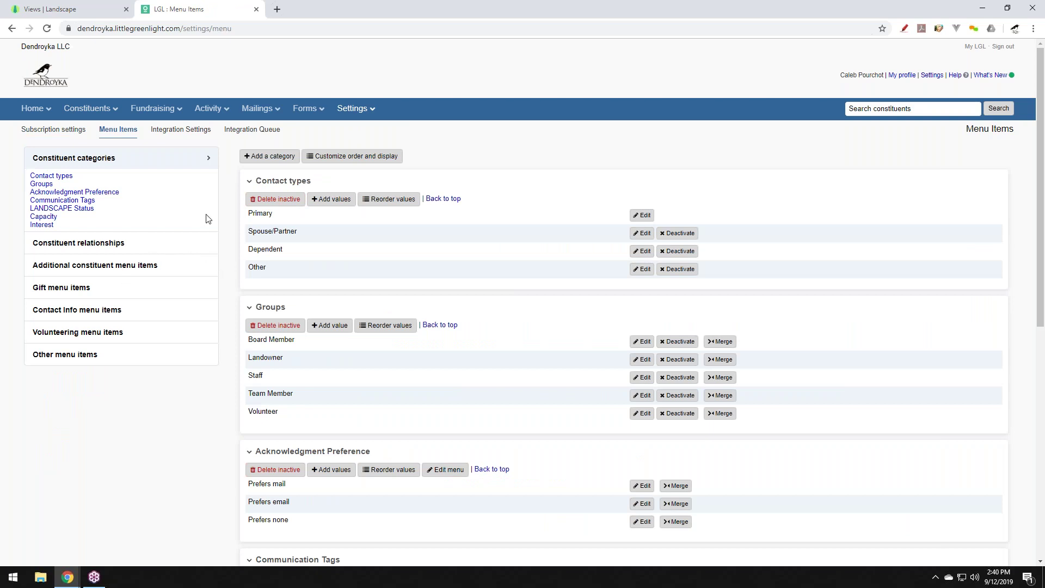
left_click(36, 184)
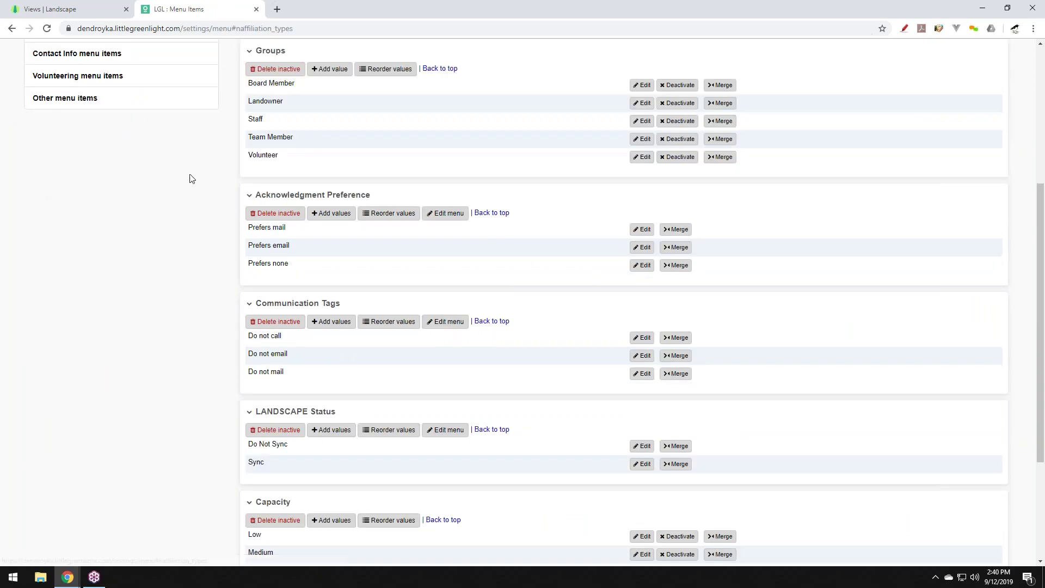
left_click(333, 70)
left_click(331, 105)
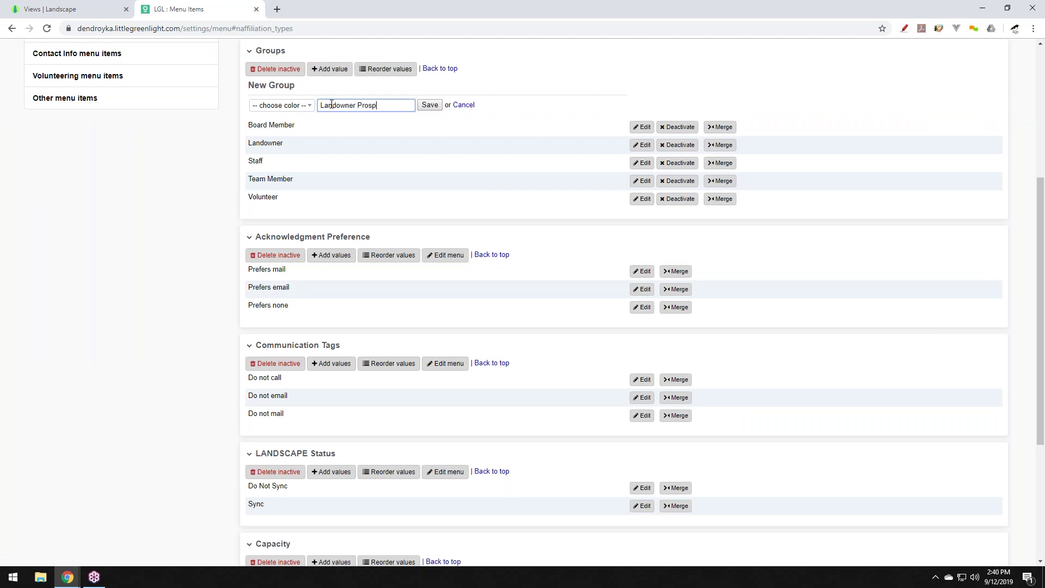
left_click(430, 105)
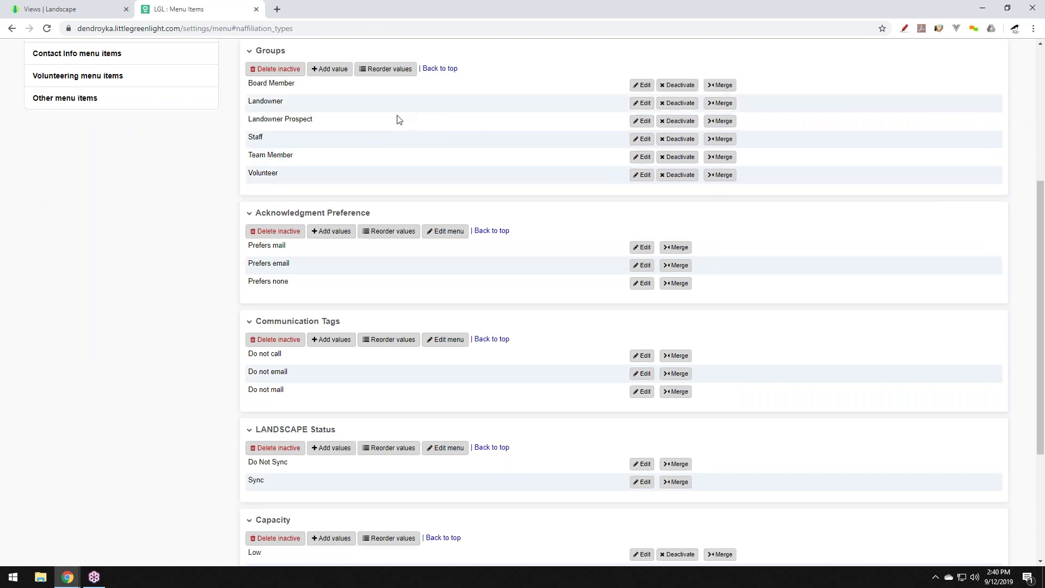
scroll(323, 136, "up", 2)
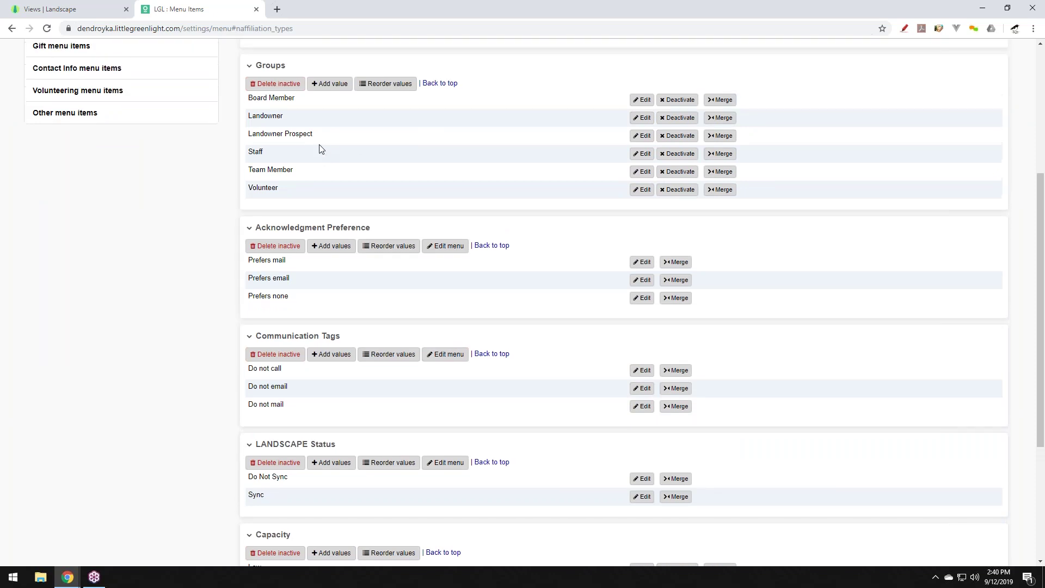
left_click(49, 9)
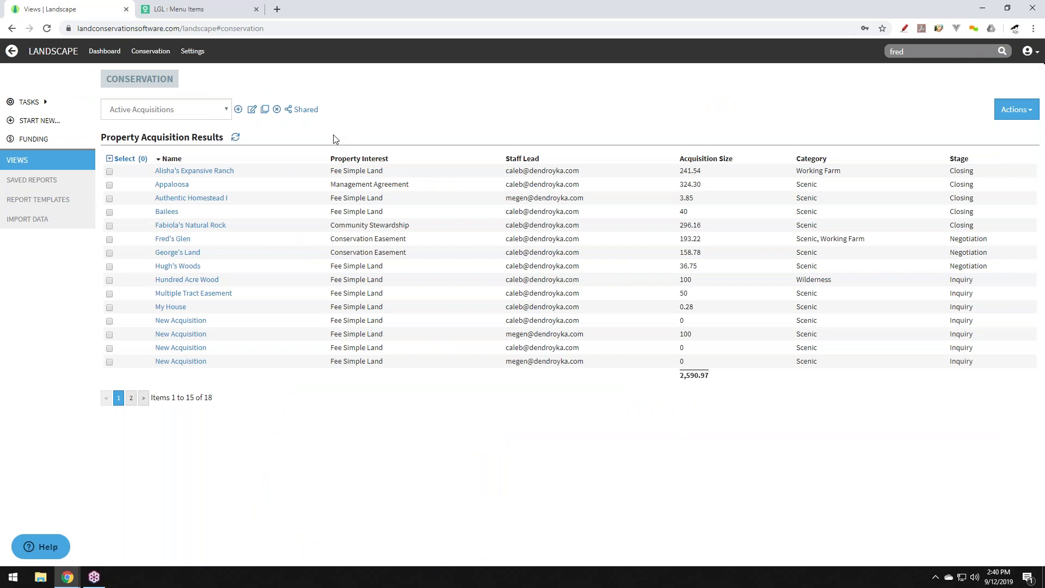
Create a new tract and rename it after the landowner.
left_click(45, 121)
left_click(442, 243)
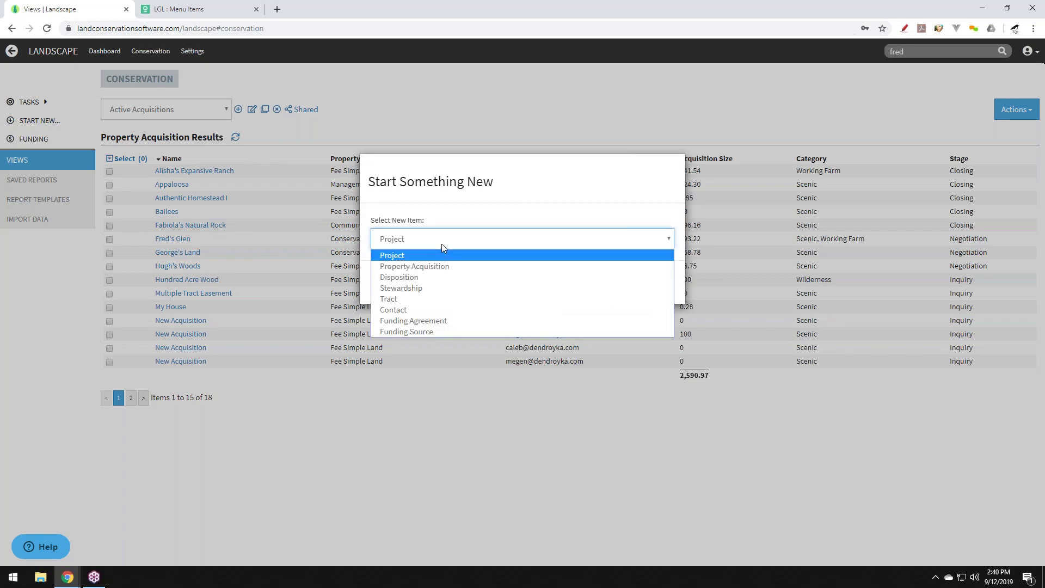
left_click(434, 297)
left_click(662, 283)
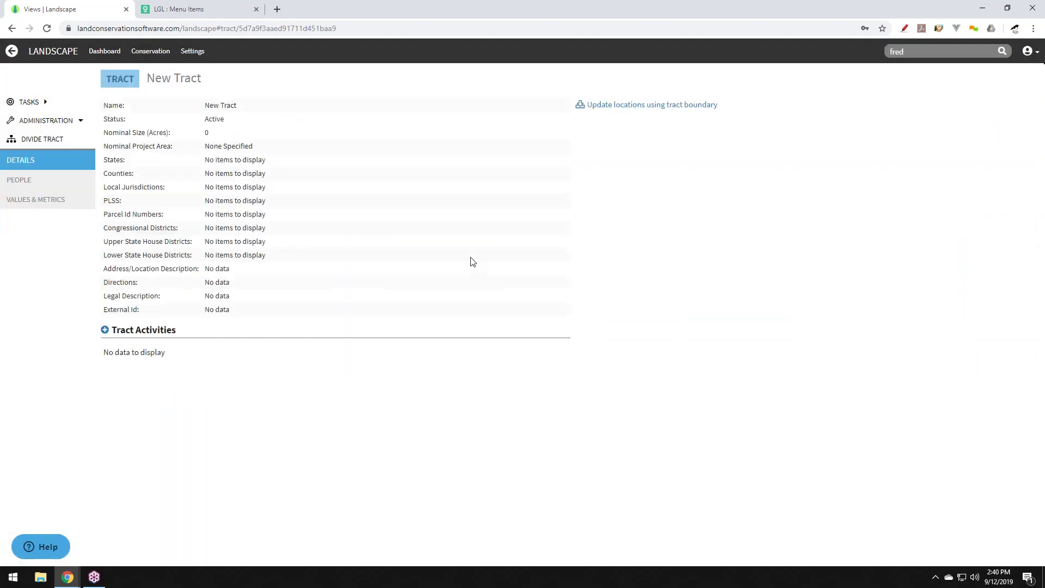
left_click(224, 106)
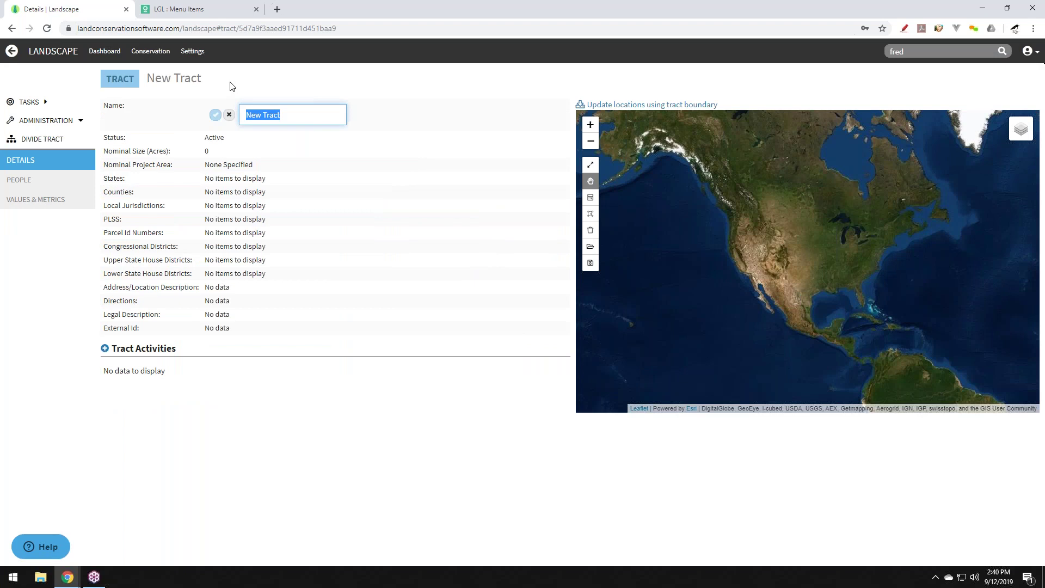
key("Return")
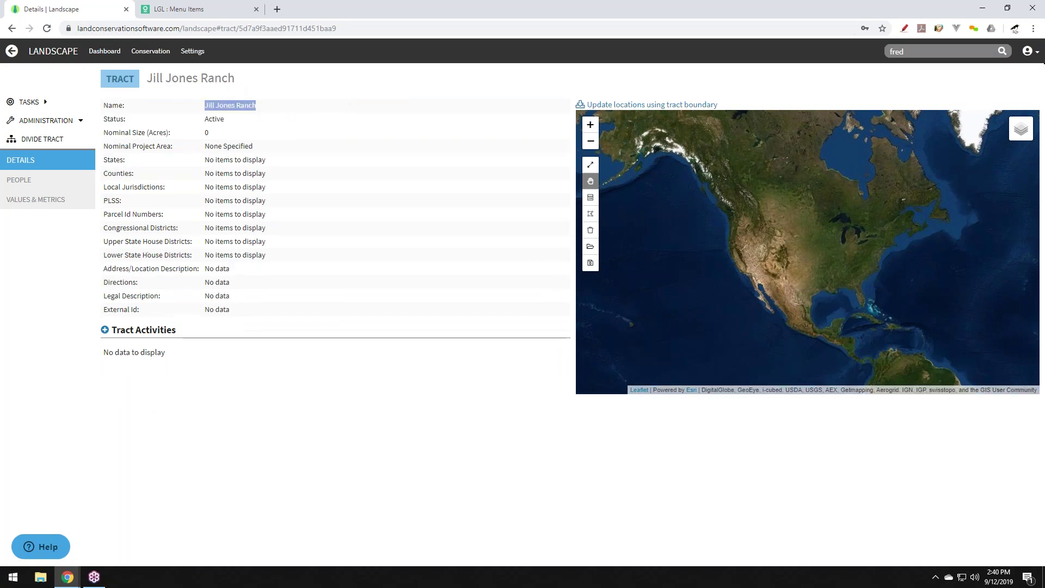
Draw a four-corner rectangular boundary around the target field and update locations from it.
scroll(833, 228, "up", 8)
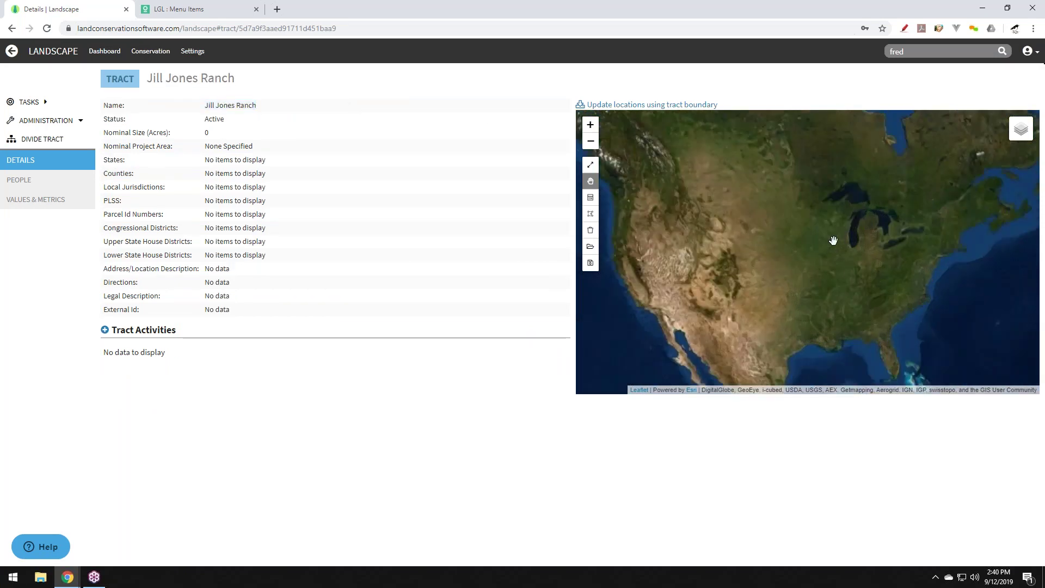
scroll(793, 233, "up", 3)
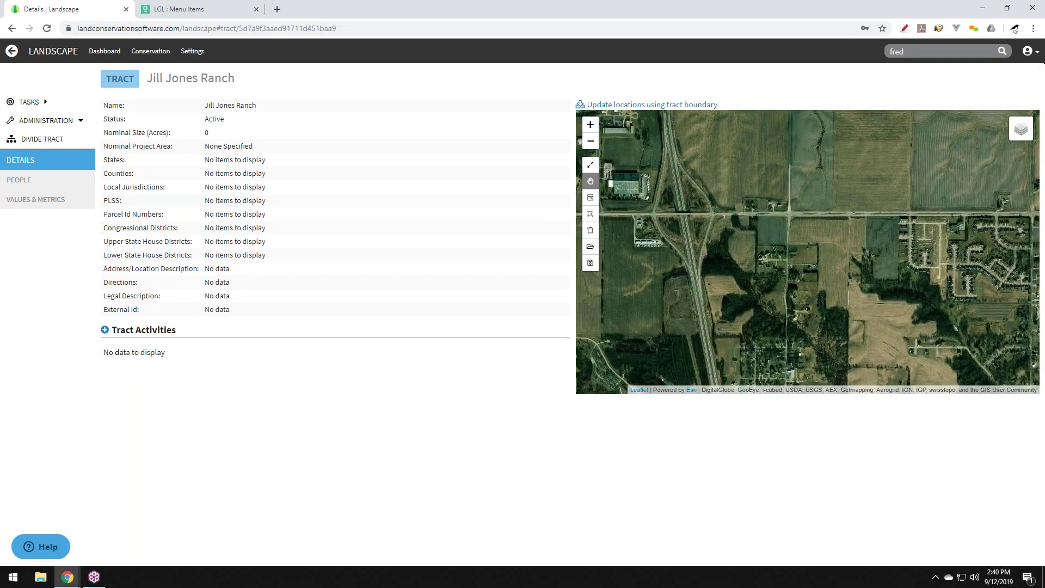
left_click_drag(793, 233, 737, 323)
left_click(593, 217)
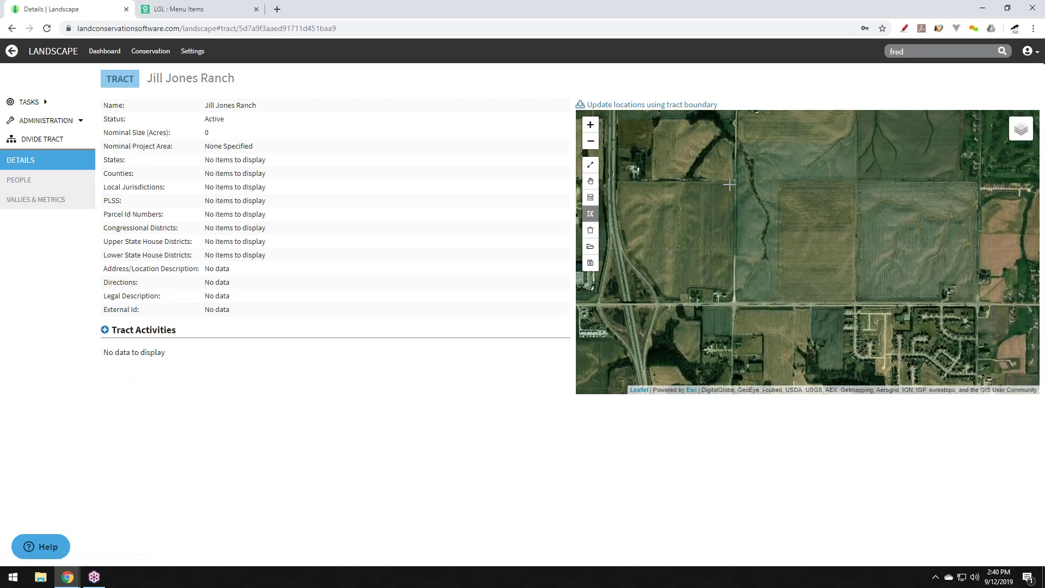
left_click(738, 179)
left_click(738, 303)
left_click(857, 301)
left_click(858, 179)
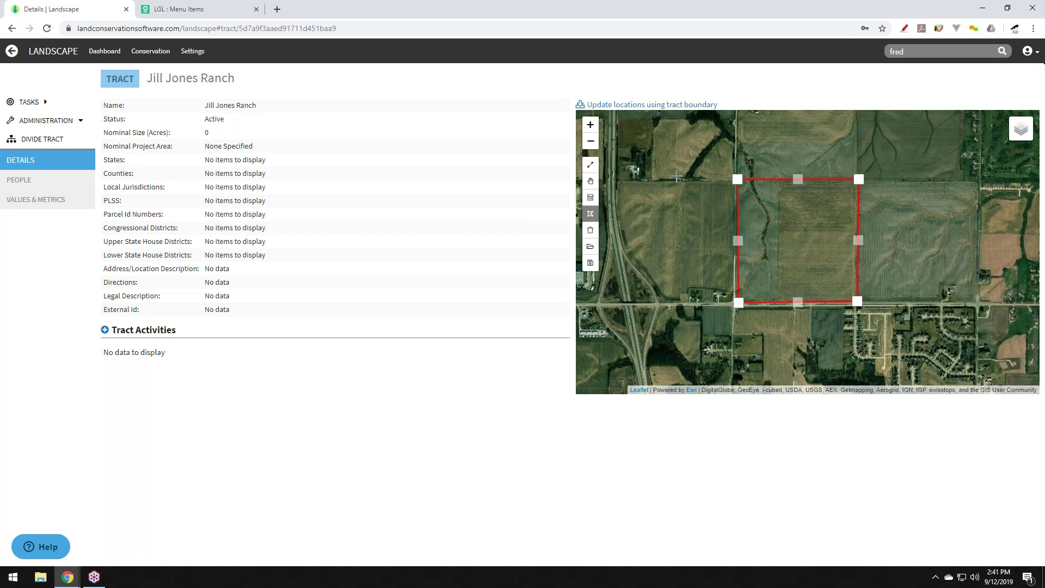
left_click(591, 181)
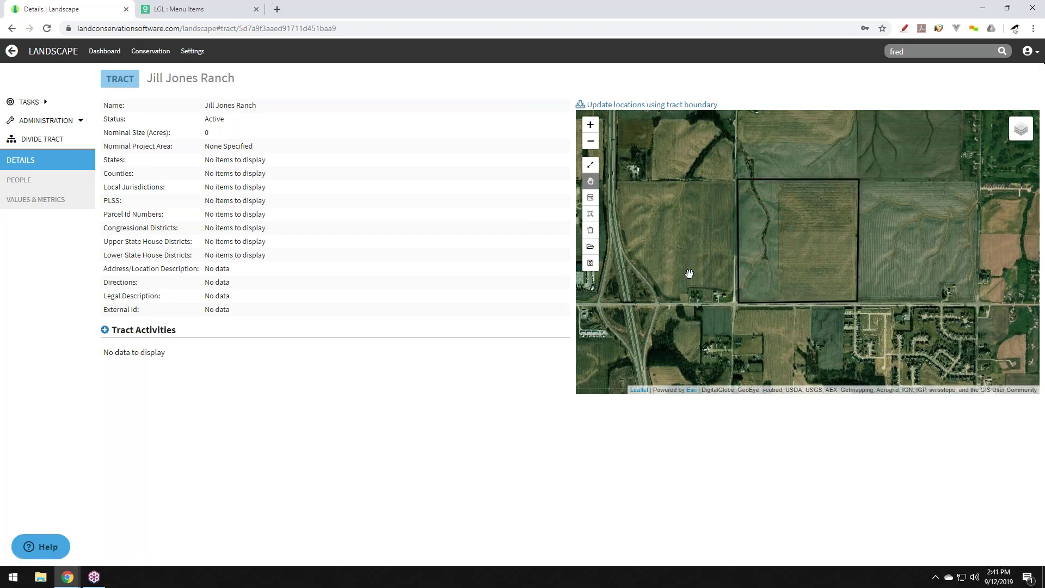
left_click(624, 104)
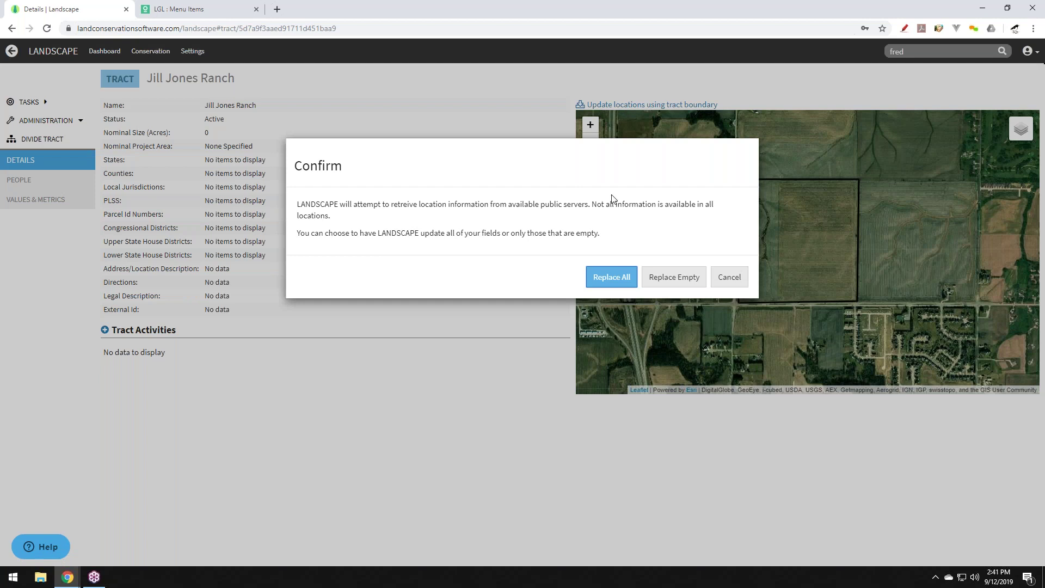
Replace all location fields with the fetched data (157.32 acres, Scott County, Iowa) and view the tract's People.
left_click(620, 267)
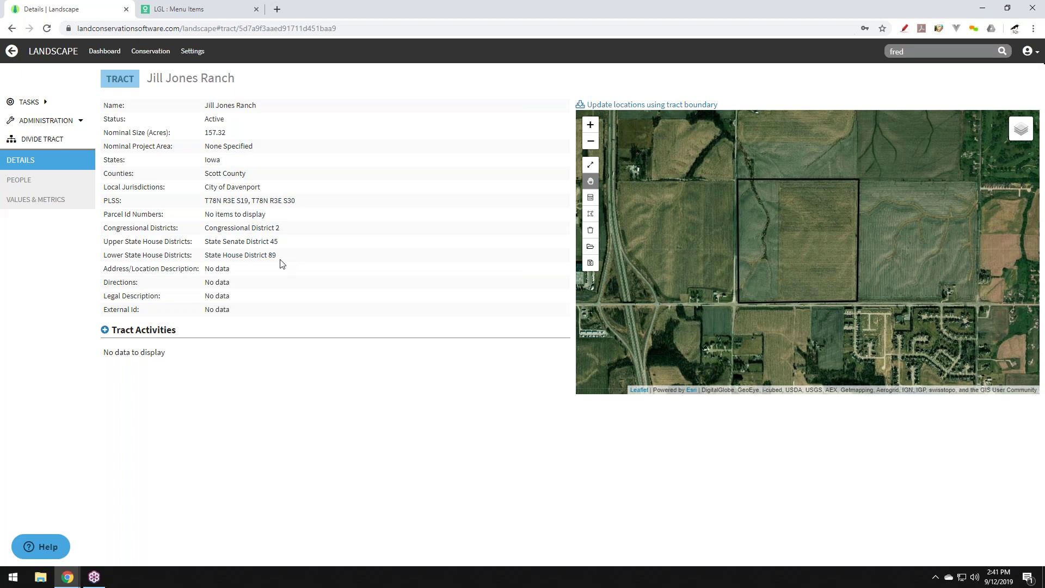
left_click(34, 184)
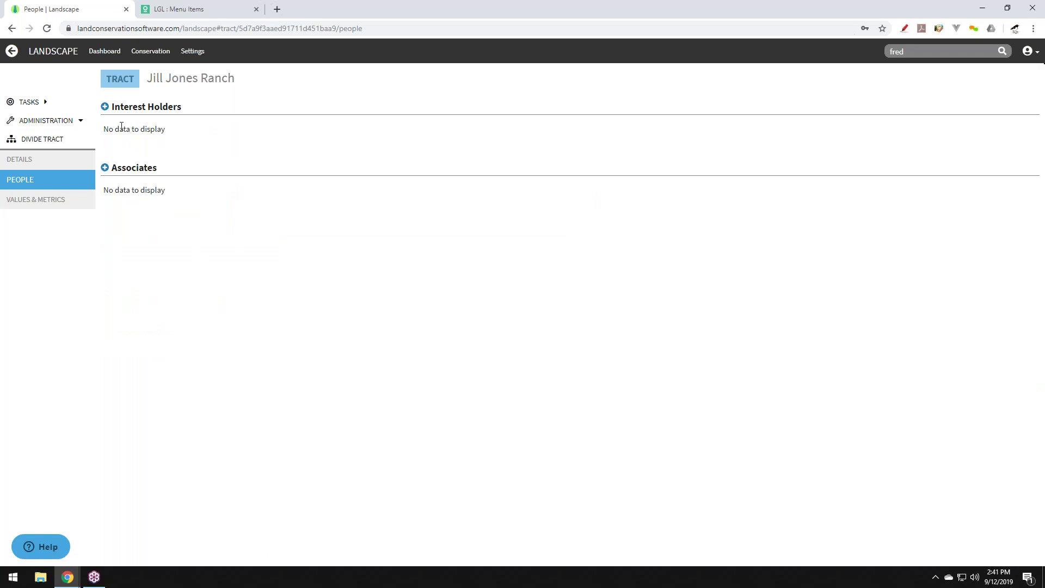
Add a Fee Simple Land interest holder of type Landowner, marked original grantor and primary holder.
left_click(105, 107)
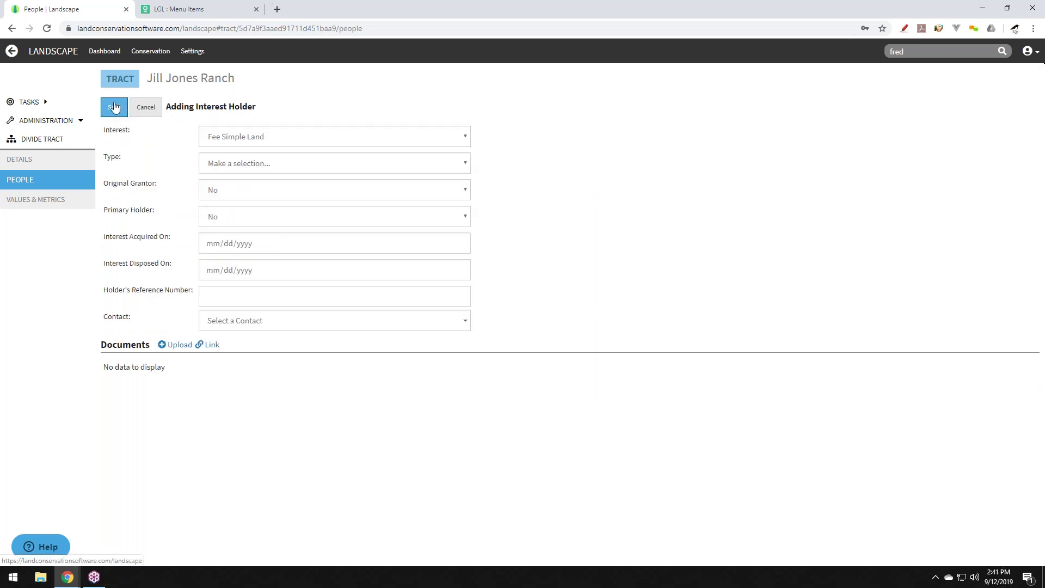
left_click(250, 140)
left_click(250, 140)
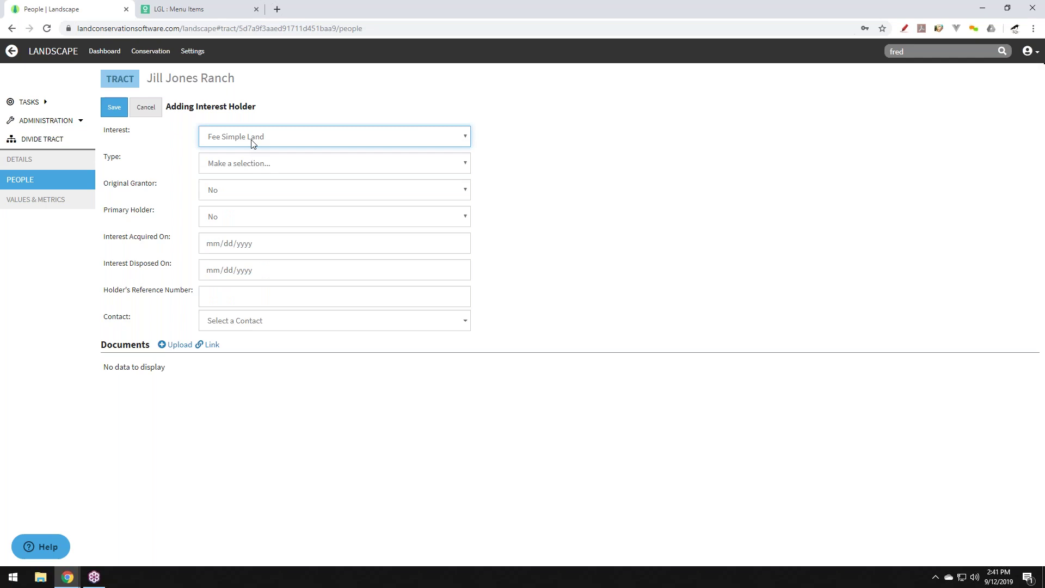
left_click(251, 165)
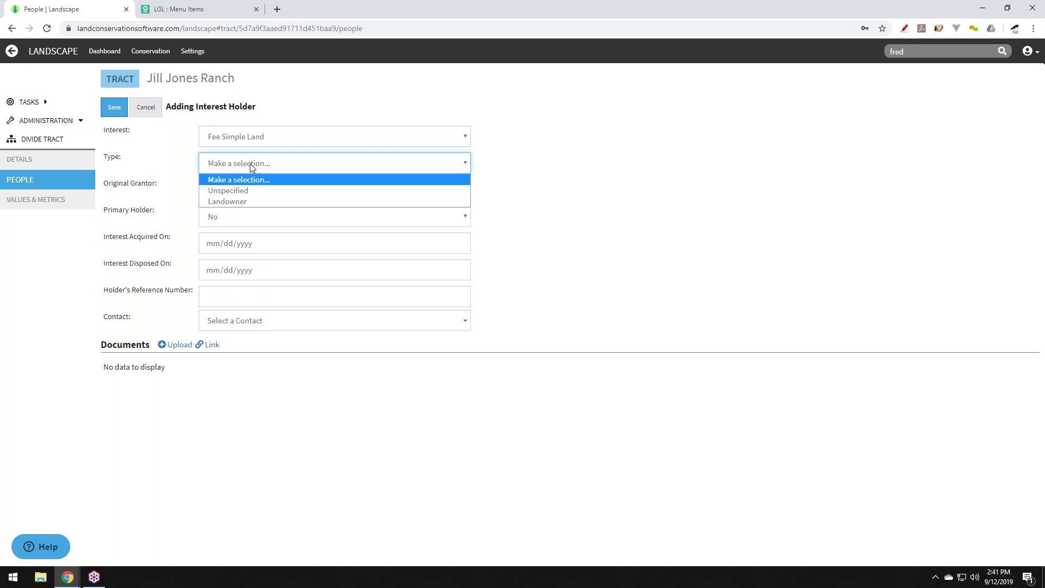
left_click(246, 197)
left_click(248, 198)
left_click(249, 206)
left_click(252, 220)
left_click(252, 233)
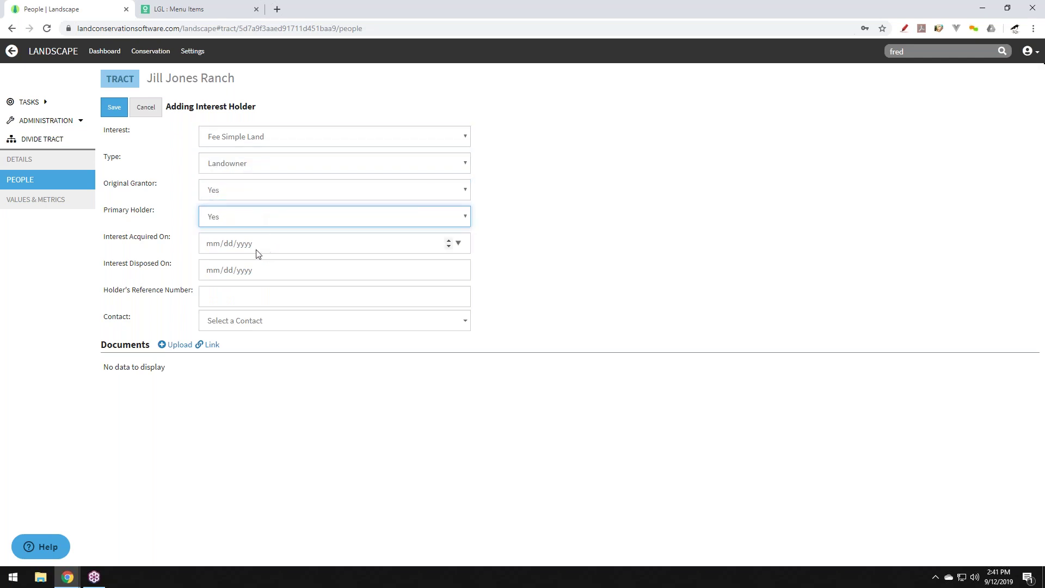
Search contacts for the owner's surname, find no match, and start a new contact.
left_click(303, 326)
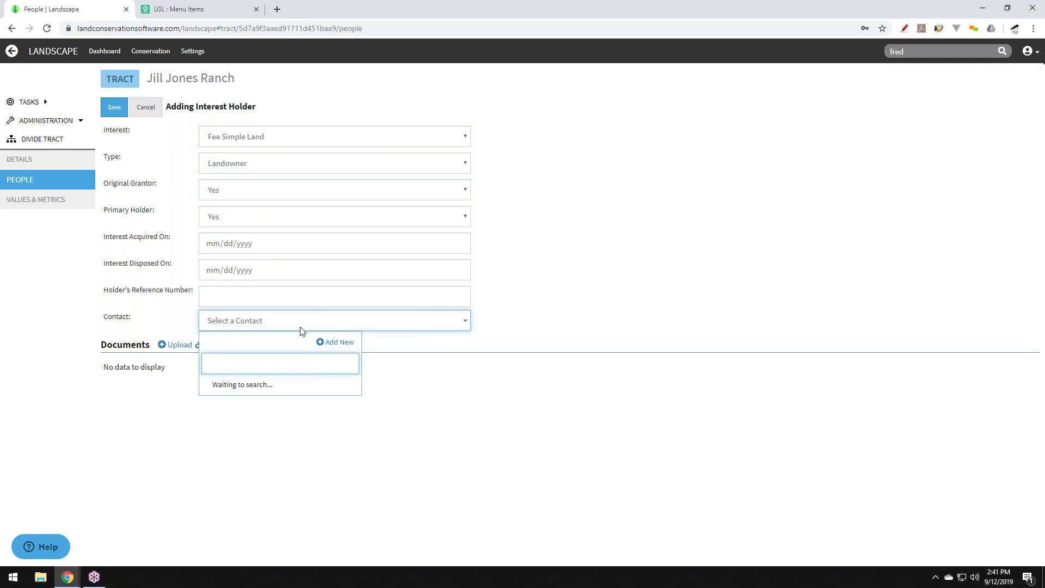
type("jone")
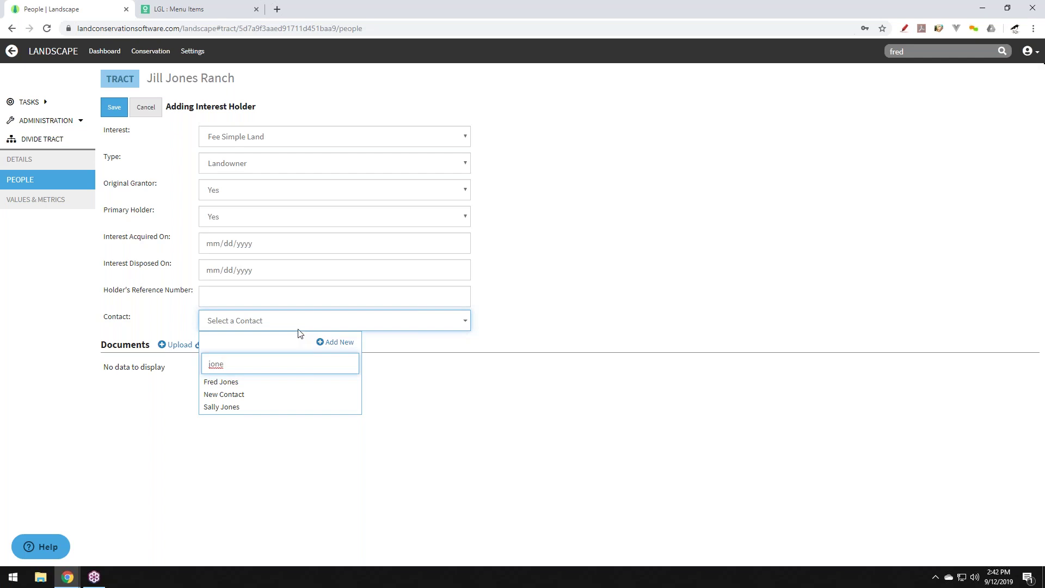
left_click(345, 343)
Enter the contact's display, first and last names, and auto-fill addressee and salutation.
left_click_drag(243, 140, 172, 130)
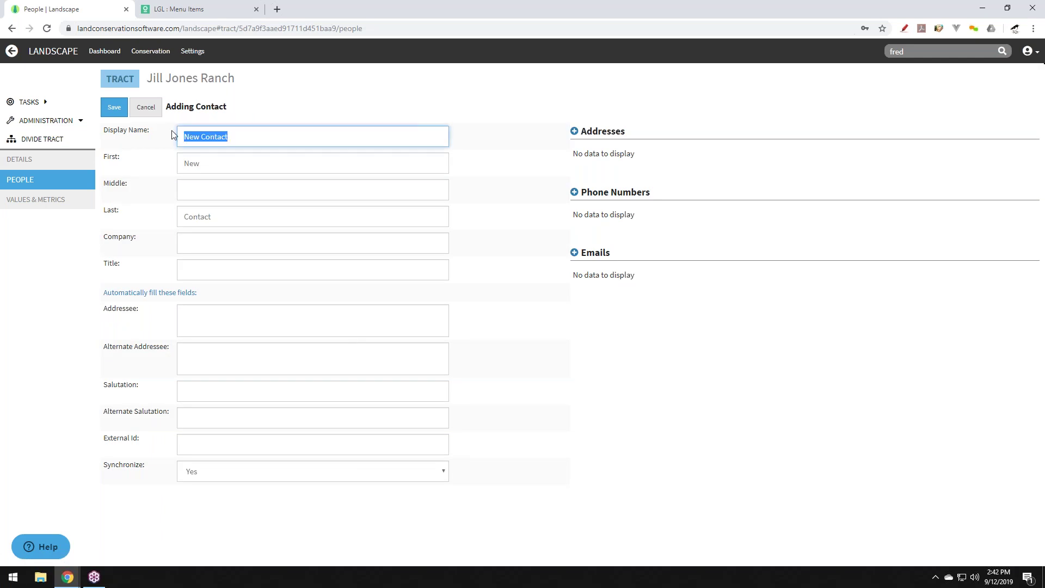
key("Tab")
key("Tab")
key("Tab")
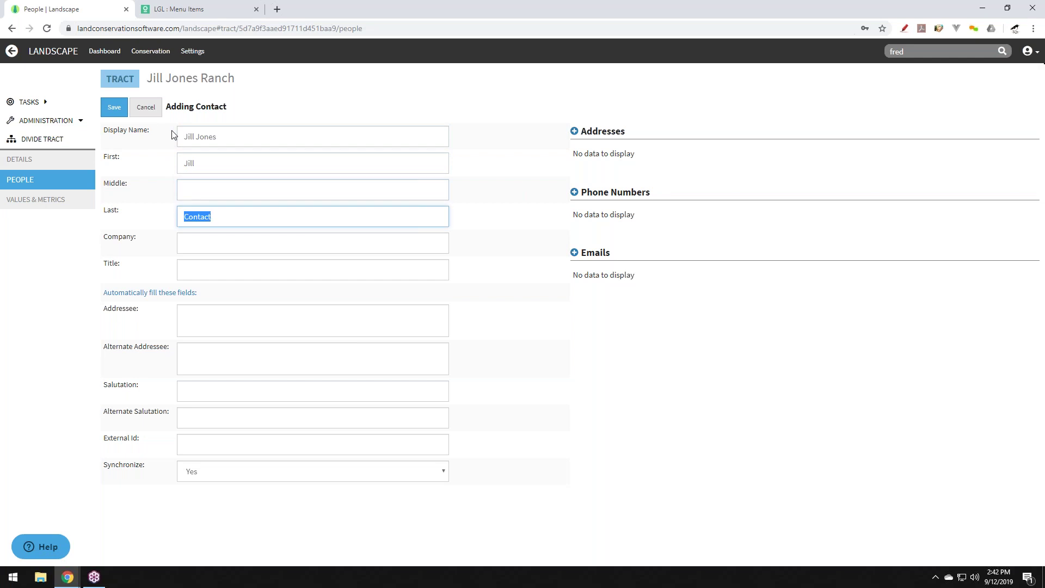
key("Tab")
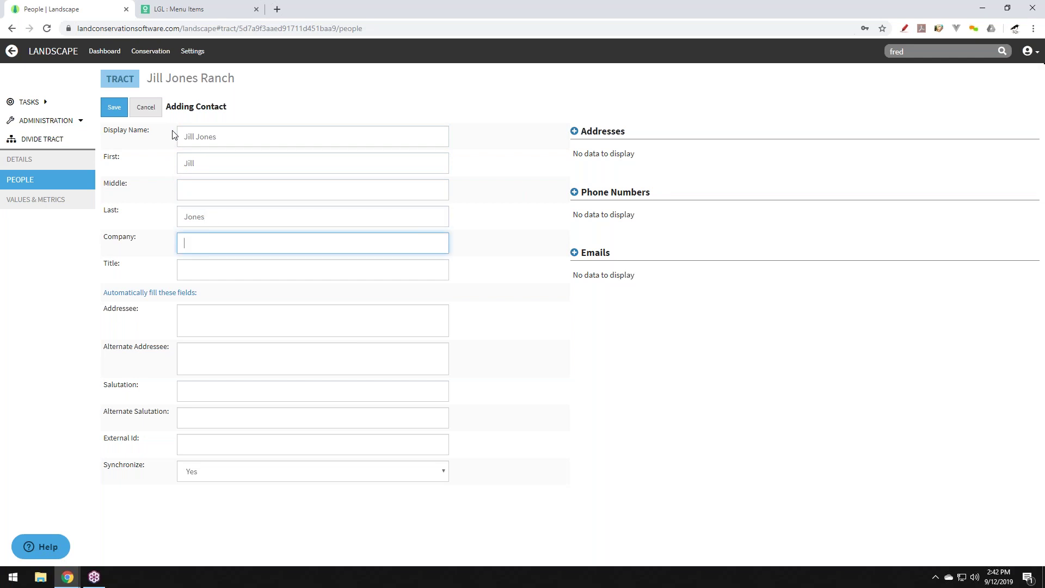
left_click(187, 293)
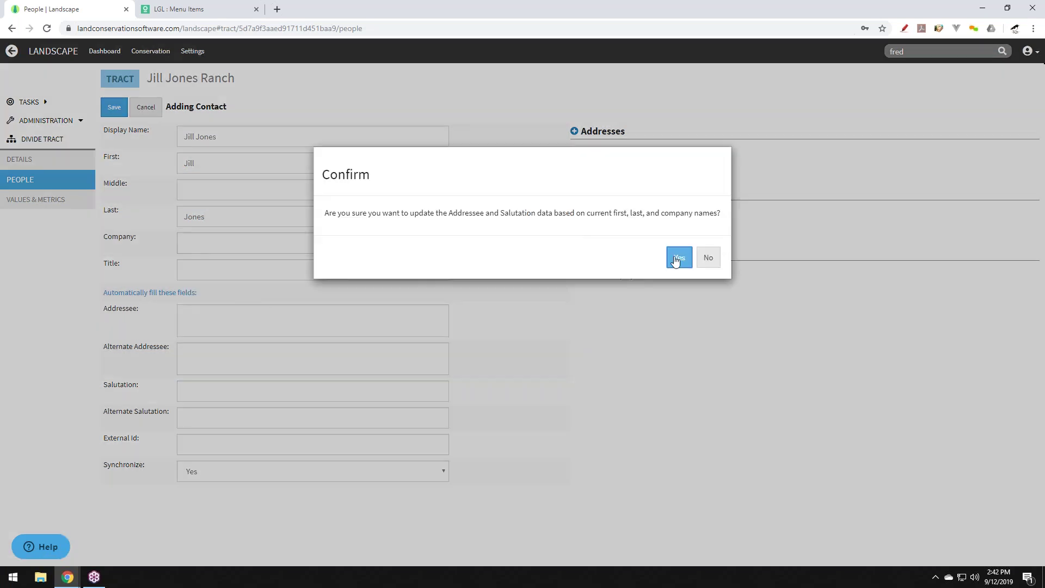
left_click(678, 258)
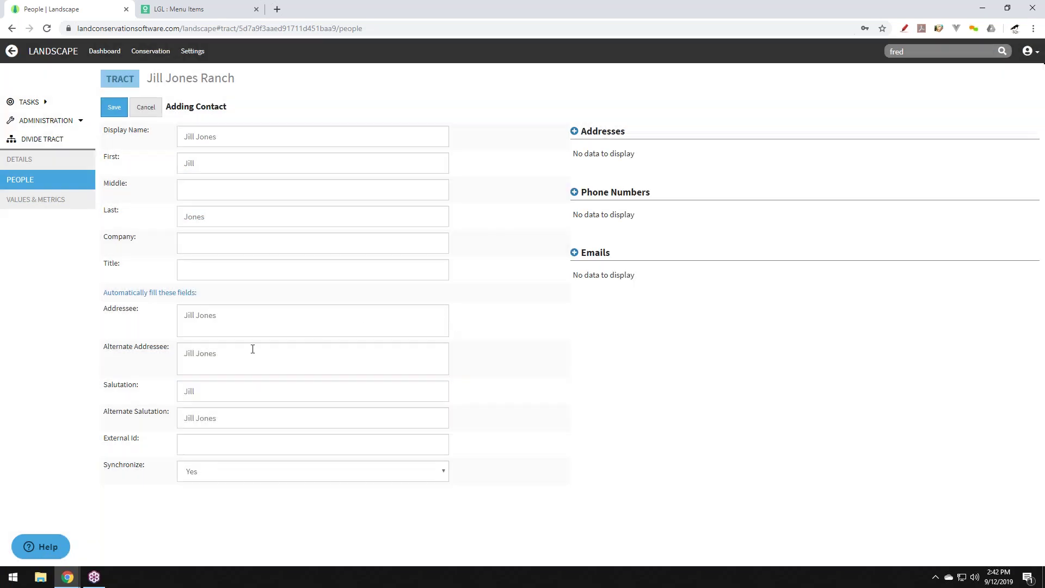
Add a Home phone number, then save the contact and the interest holder.
left_click(575, 192)
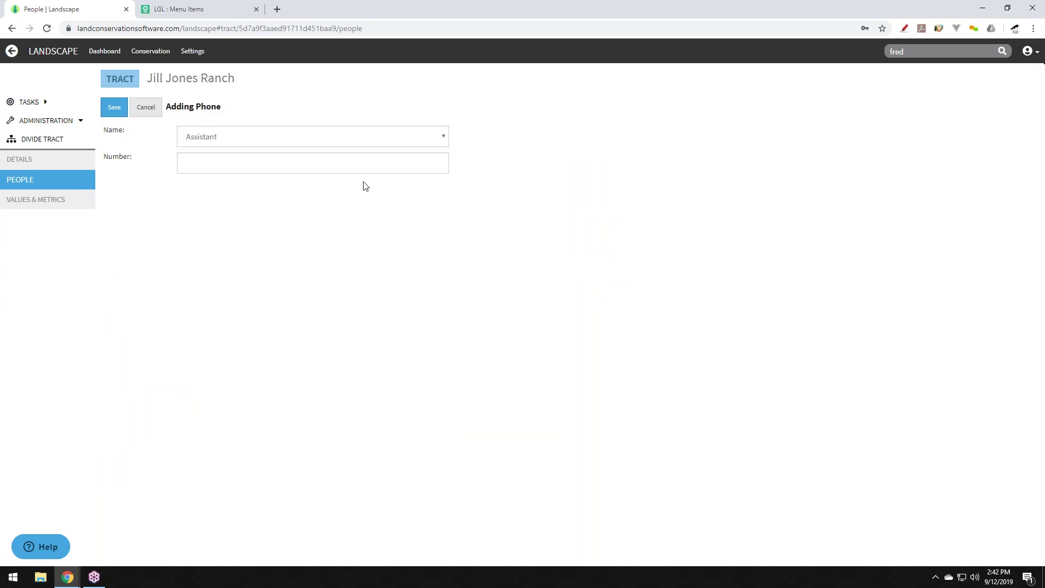
left_click(234, 139)
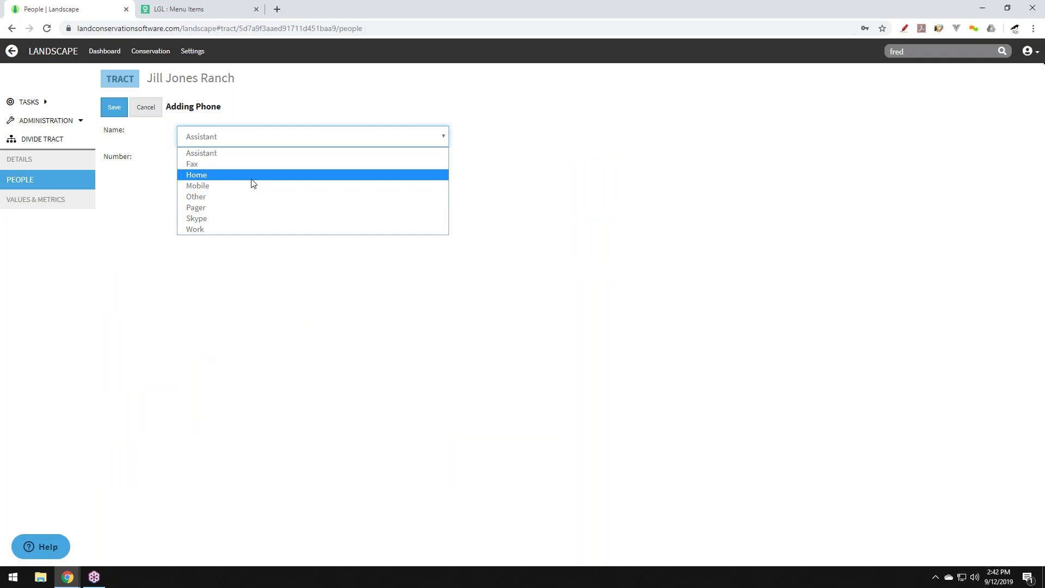
left_click(210, 180)
left_click(201, 170)
type("222) 222-2222 x")
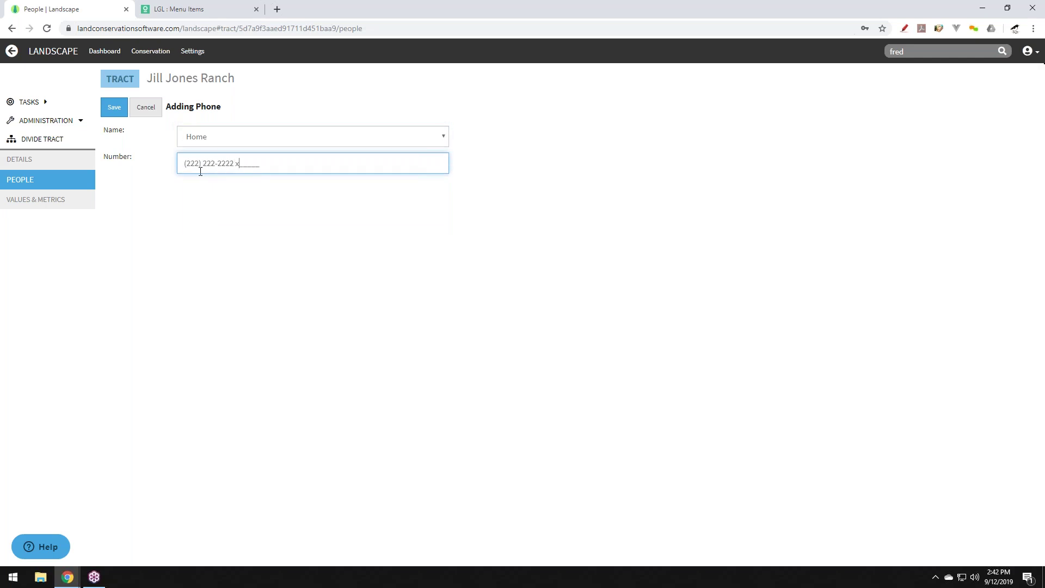
left_click(113, 108)
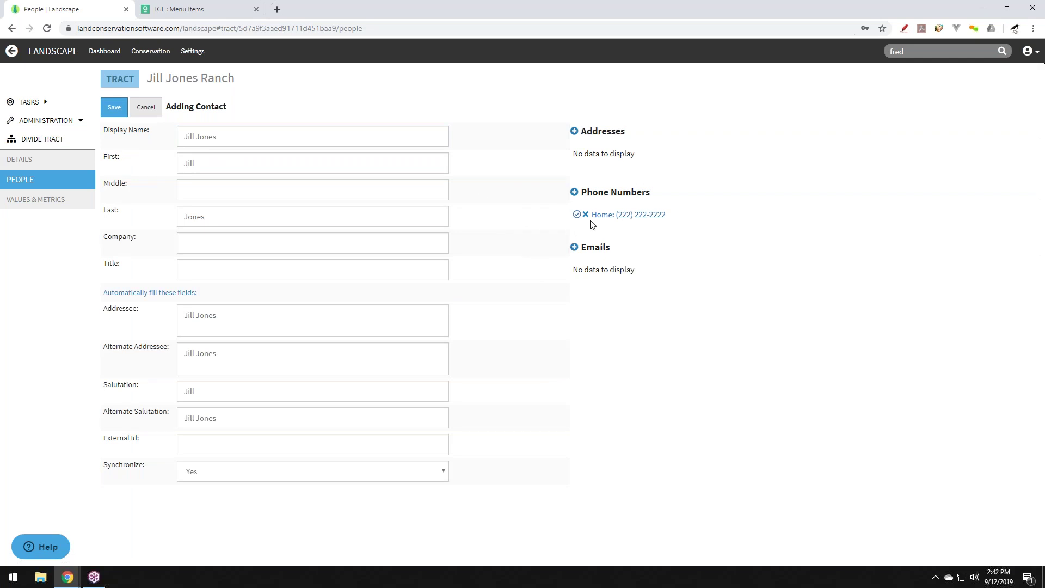
left_click(117, 111)
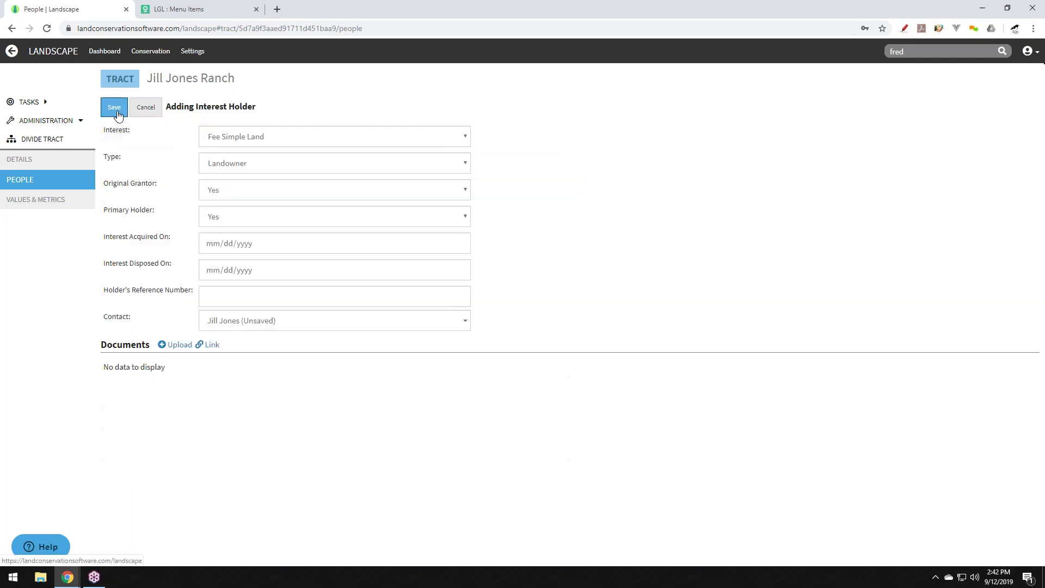
left_click(116, 109)
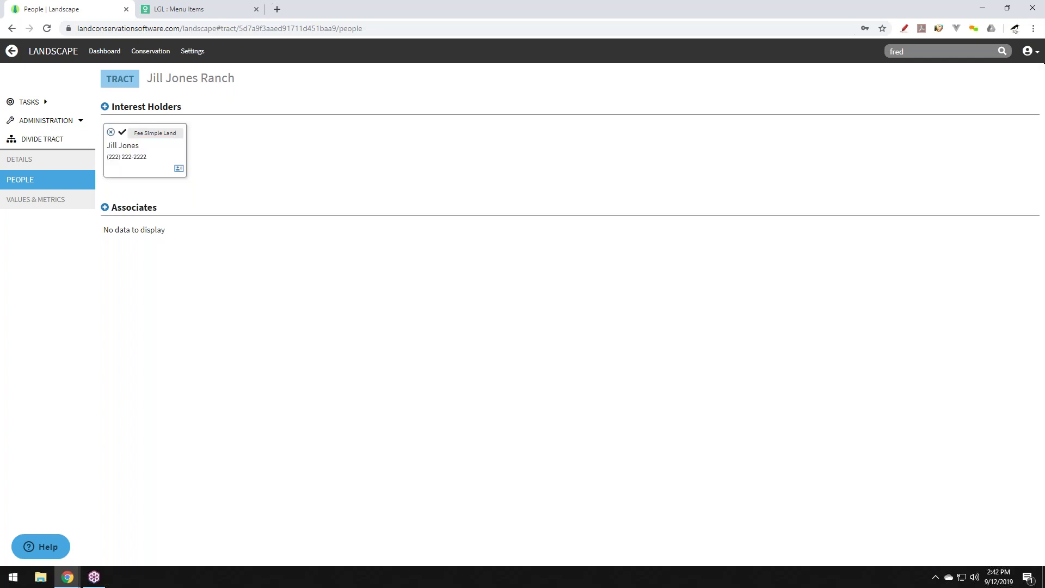
Search Little Green Light constituents for the new contact's name, then open the Landscape interest holder's details.
left_click(186, 12)
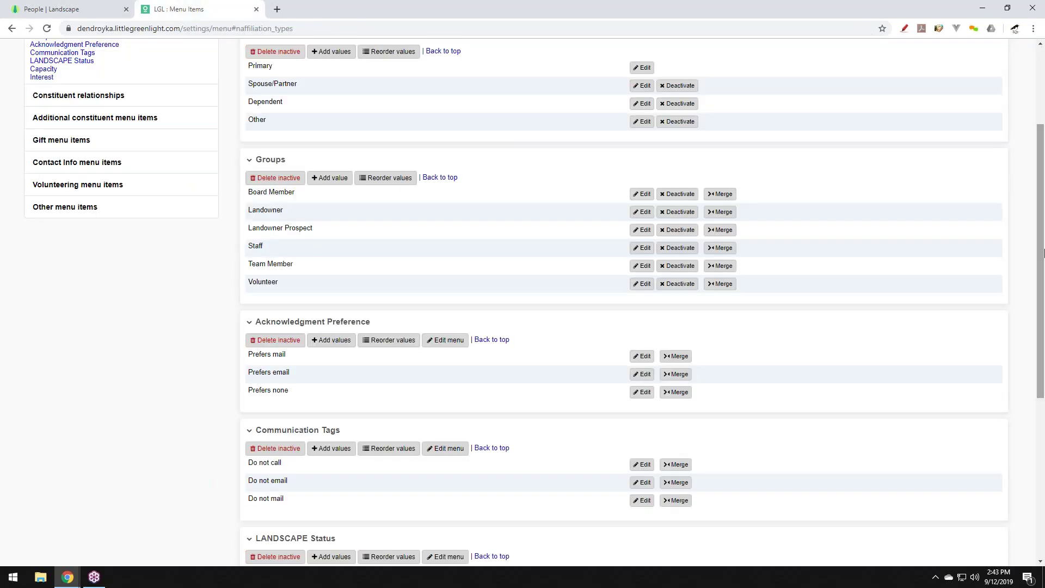
left_click_drag(1042, 181, 1042, 104)
left_click(879, 109)
key("Return")
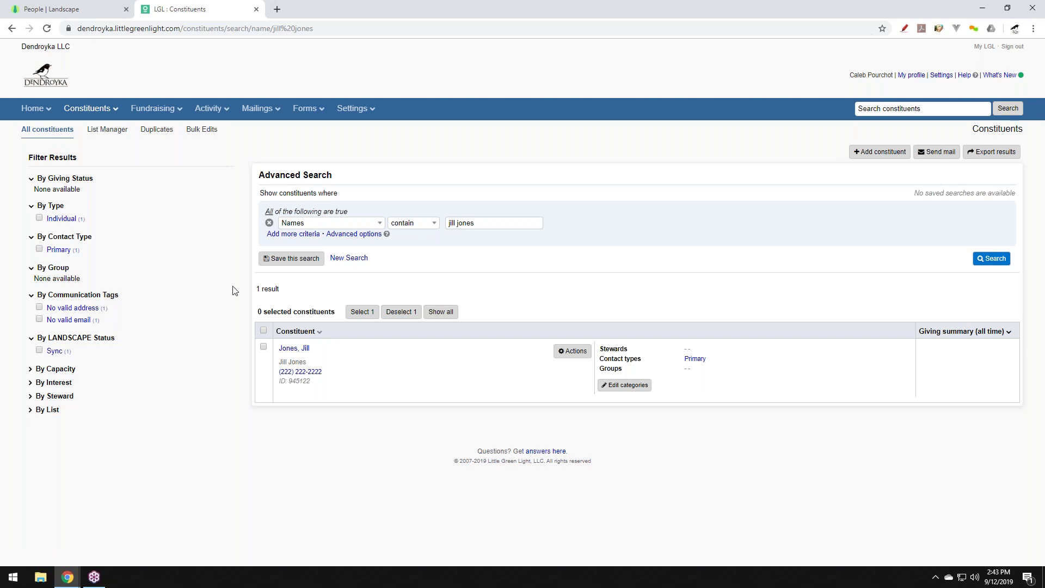
left_click(97, 4)
left_click(169, 156)
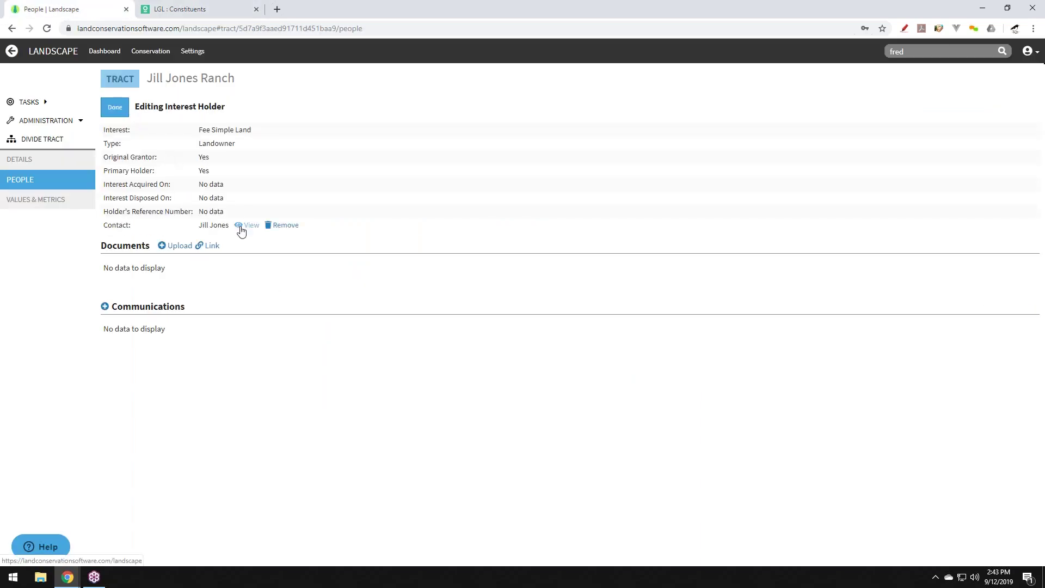
Set the contact's Little Green Light Groups category to Landowner Prospect and save it.
left_click(240, 226)
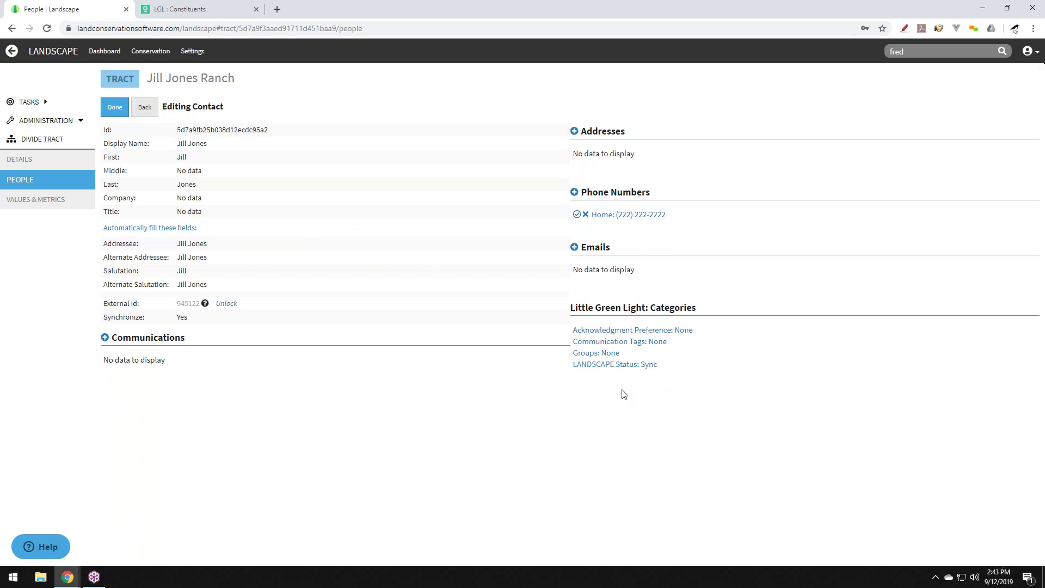
left_click(608, 358)
left_click(217, 137)
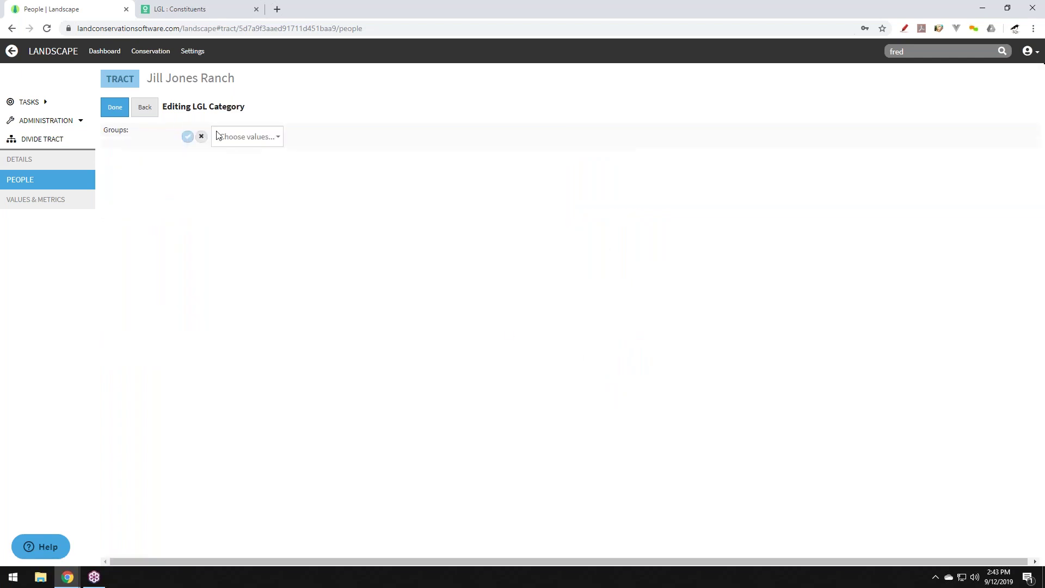
left_click(238, 138)
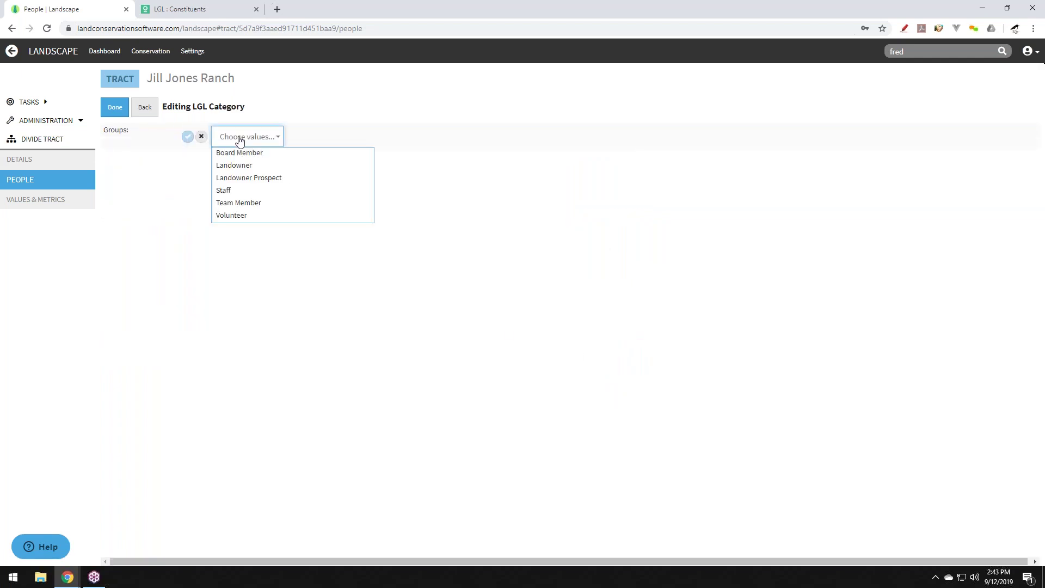
left_click(264, 182)
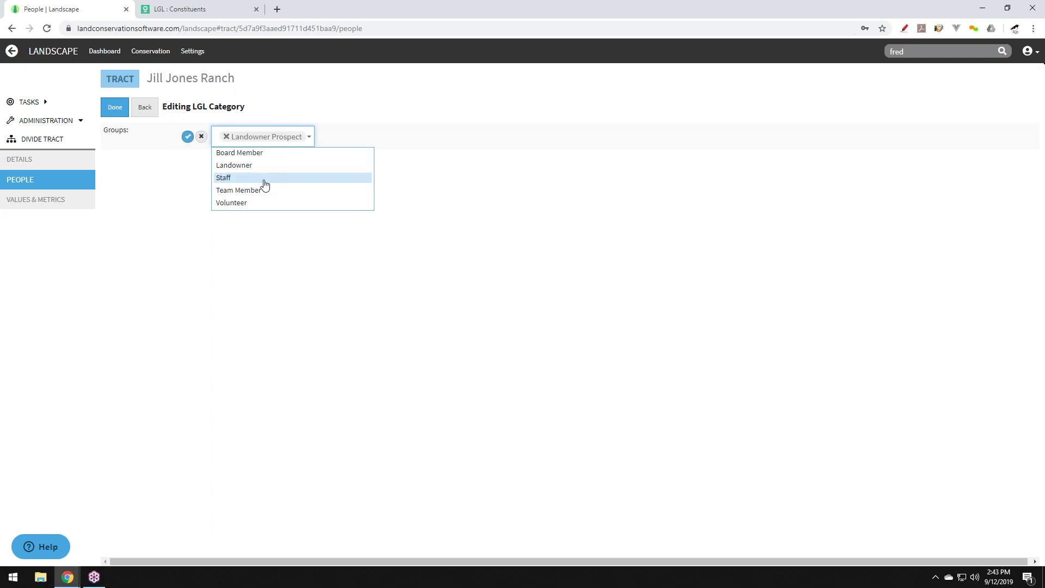
left_click(188, 137)
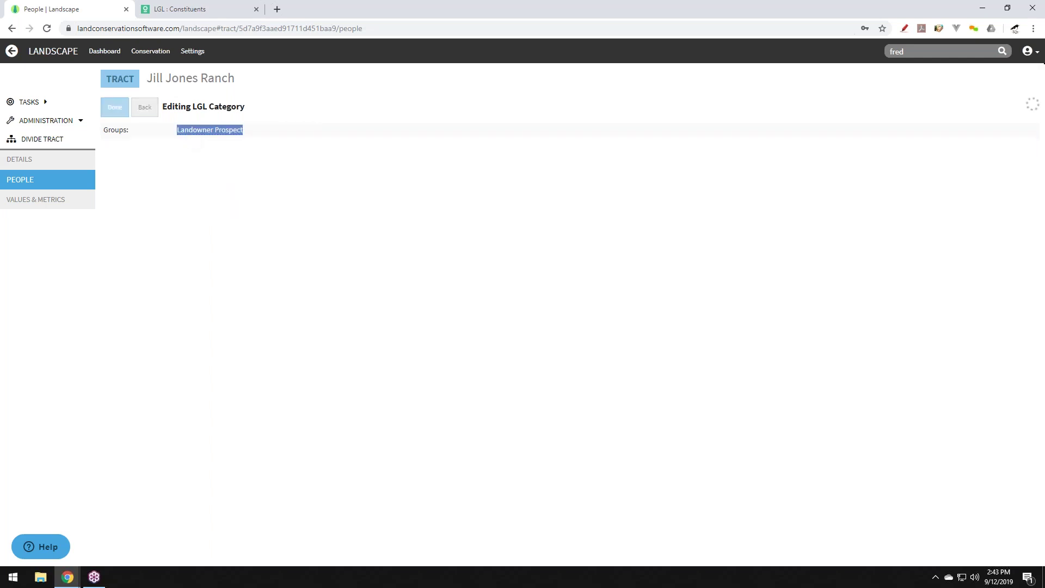
left_click(144, 109)
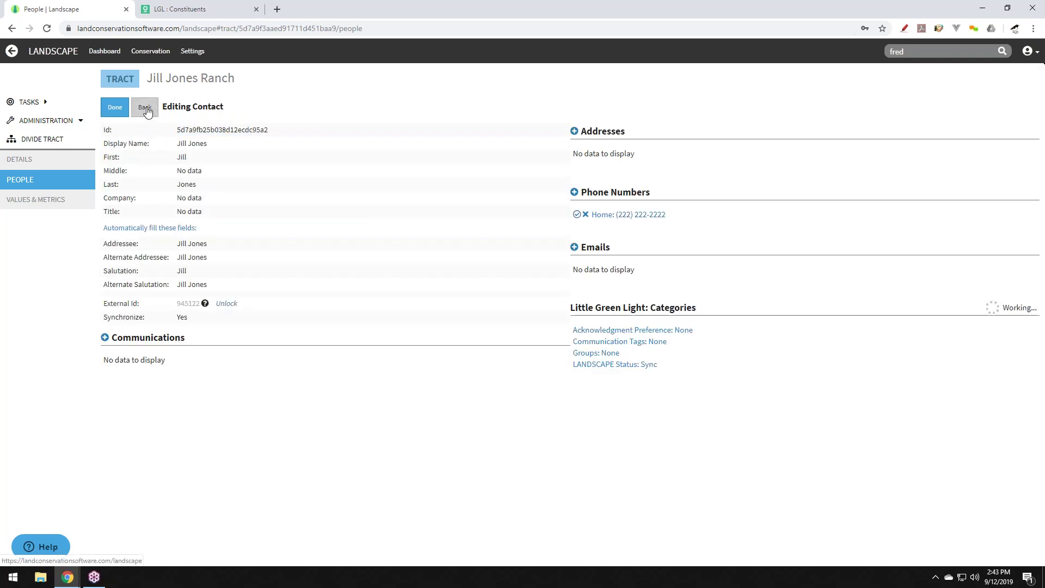
left_click(574, 248)
Add and save a Home e-mail address for the contact.
left_click(234, 141)
left_click(231, 163)
left_click(228, 162)
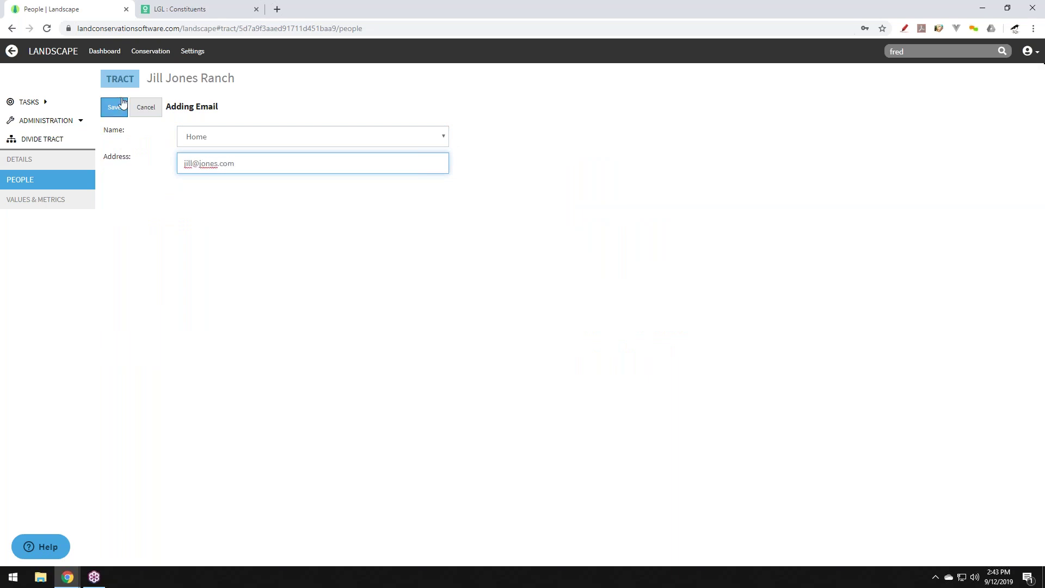
left_click(116, 107)
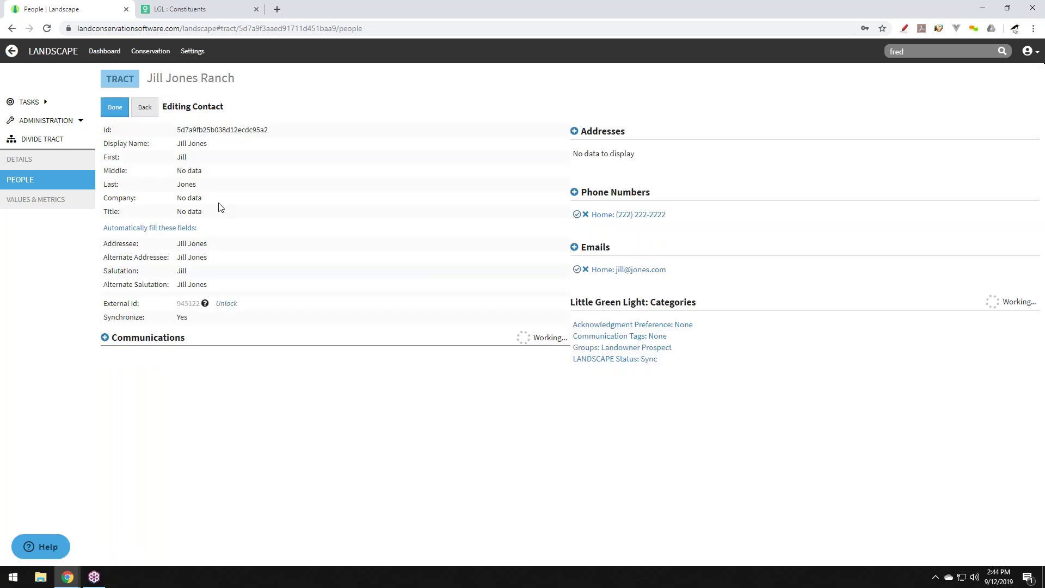
Add and save a Home postal address with street, city, state Iowa and postal code.
left_click(572, 132)
left_click(322, 141)
left_click(205, 164)
type("122 Main St")
key("Tab")
key("Tab")
type("Mzdis")
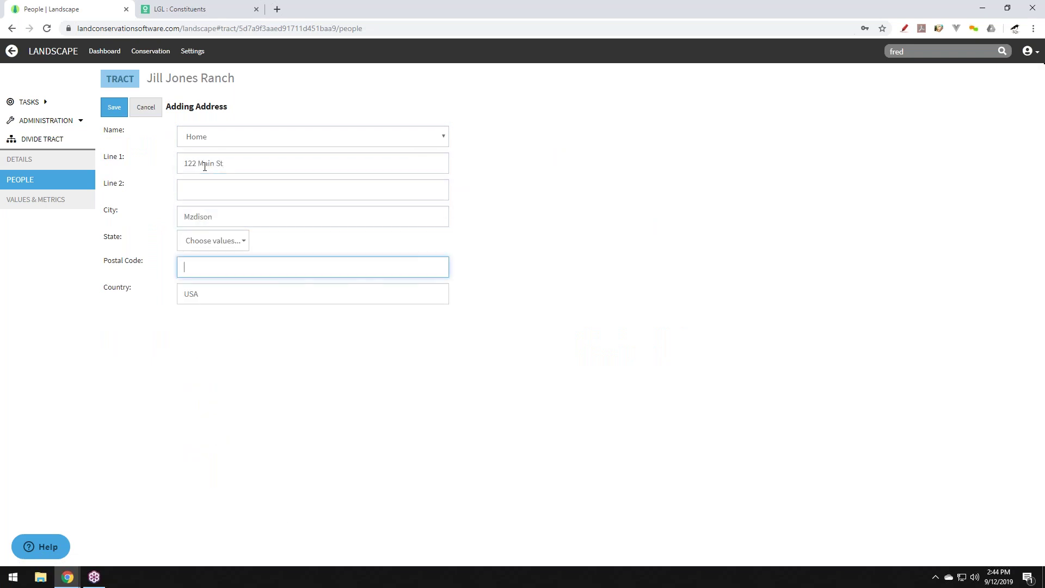
left_click(213, 241)
type("iow")
left_click(195, 302)
left_click(242, 261)
type("fdsffds")
key("BackSpace")
key("BackSpace")
key("BackSpace")
key("BackSpace")
key("BackSpace")
type("444334")
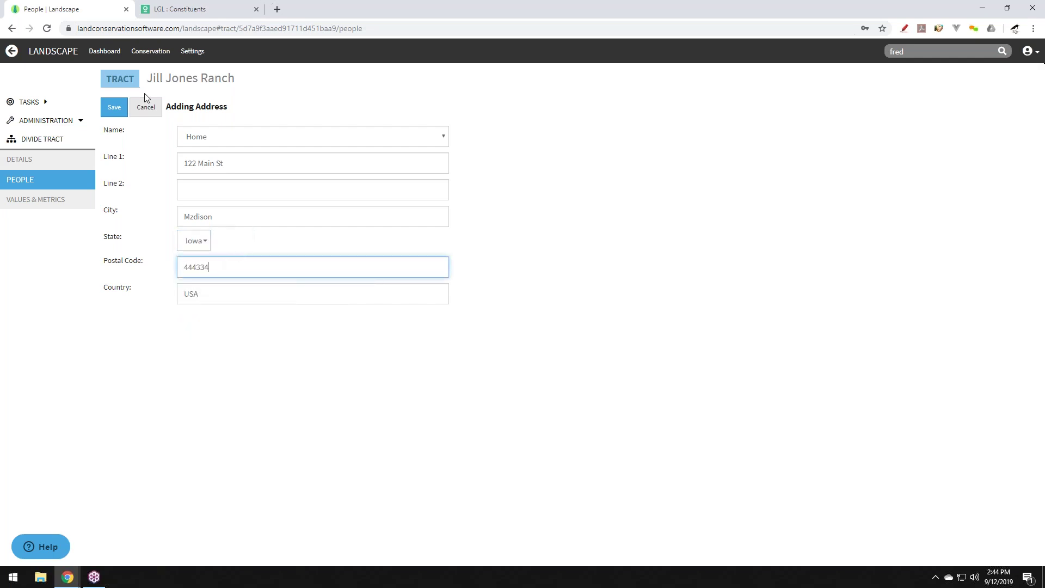
key("BackSpace")
left_click(114, 107)
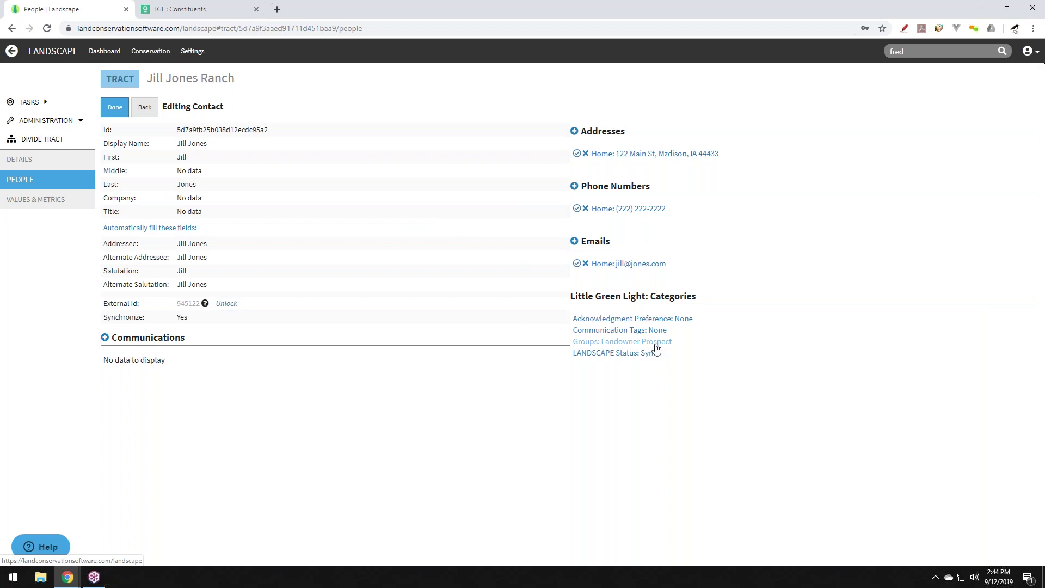
Reload the Little Green Light search results to see the synced changes, then return to Landscape.
left_click(202, 7)
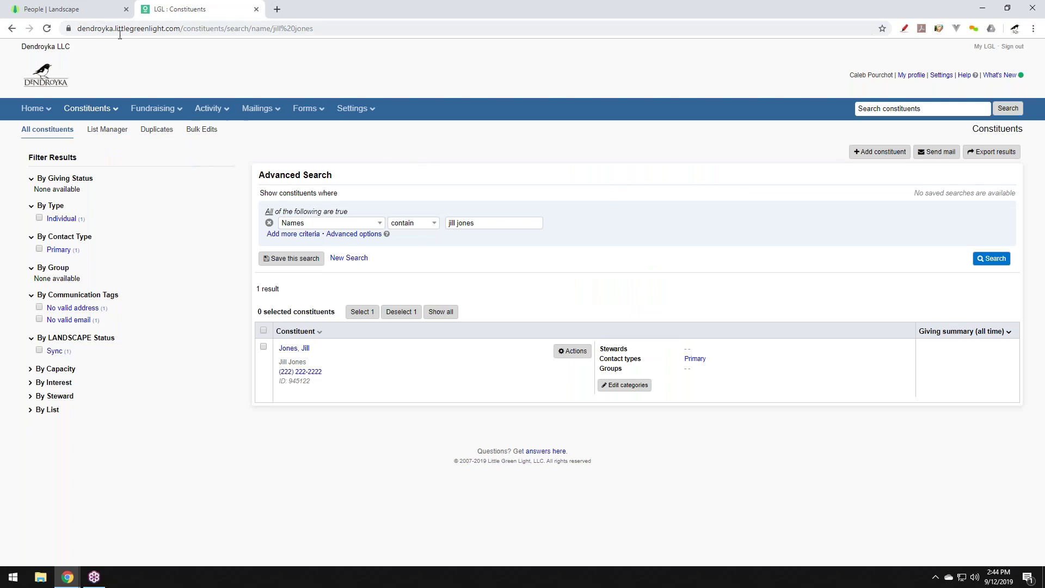
left_click(47, 29)
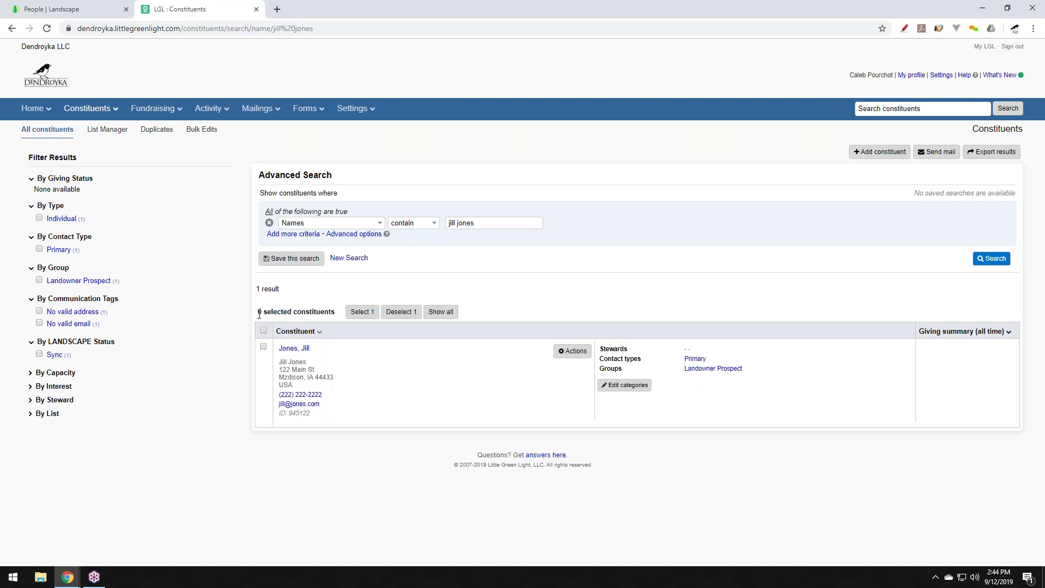
left_click(80, 12)
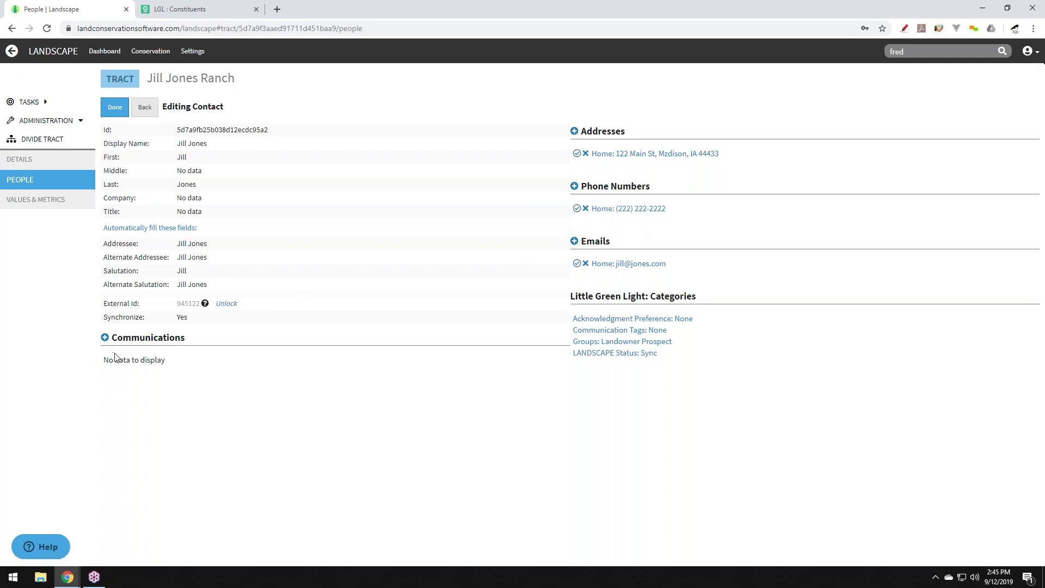
Log a 9/12/2019 Call communication noting the landowner called to conserve her land.
left_click(106, 342)
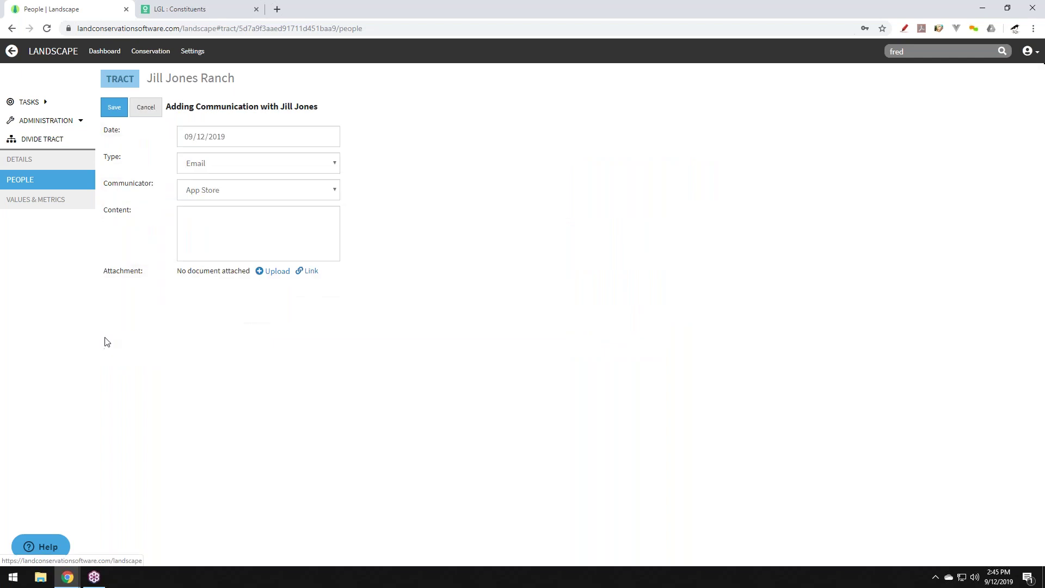
left_click(215, 163)
left_click(219, 181)
left_click(236, 190)
left_click(236, 212)
left_click(237, 223)
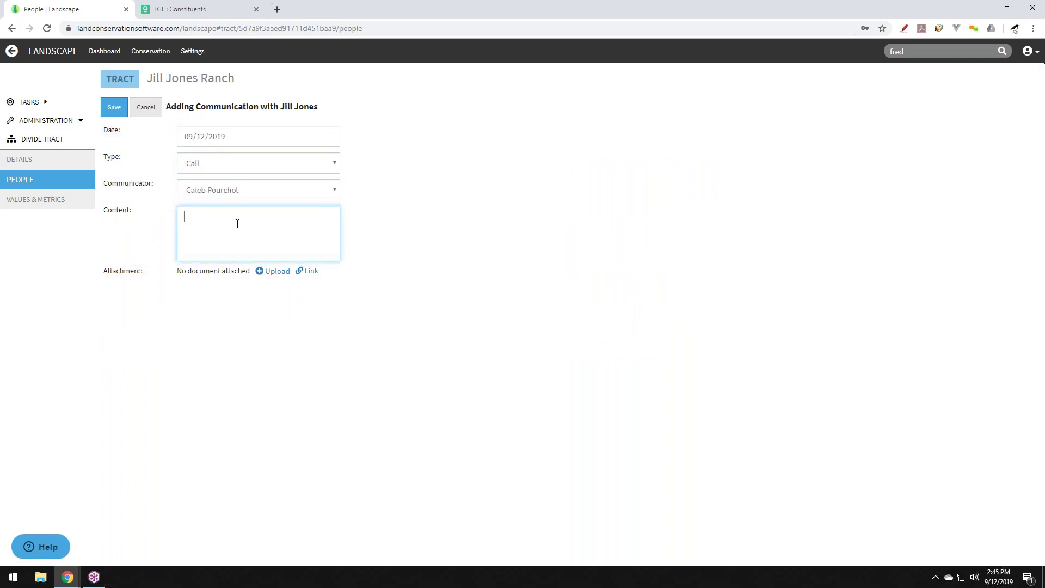
type("Jillc")
type("alled to ")
type("to ")
type("conserve he")
type("r land")
left_click(115, 109)
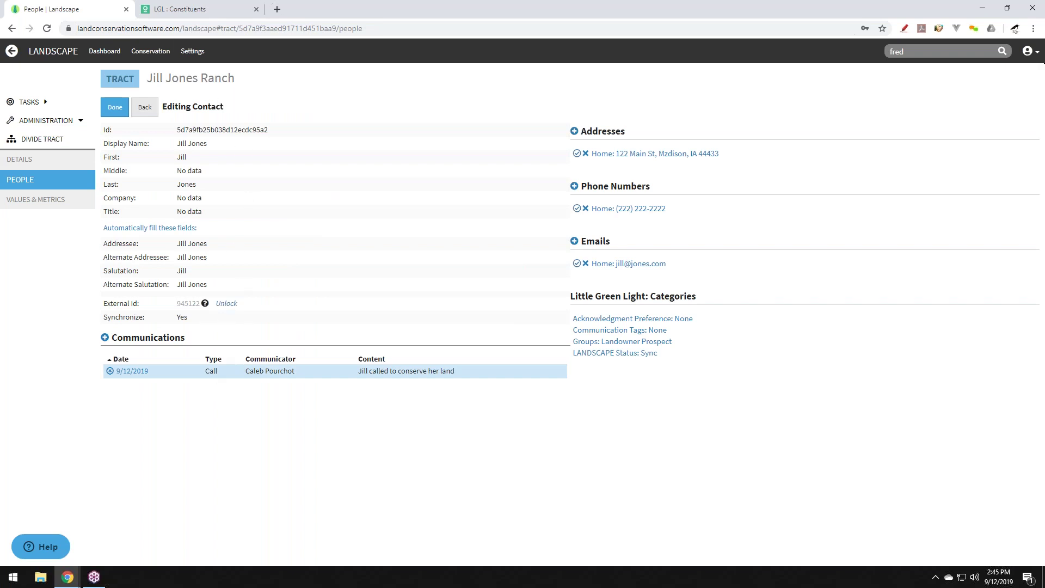
left_click(170, 7)
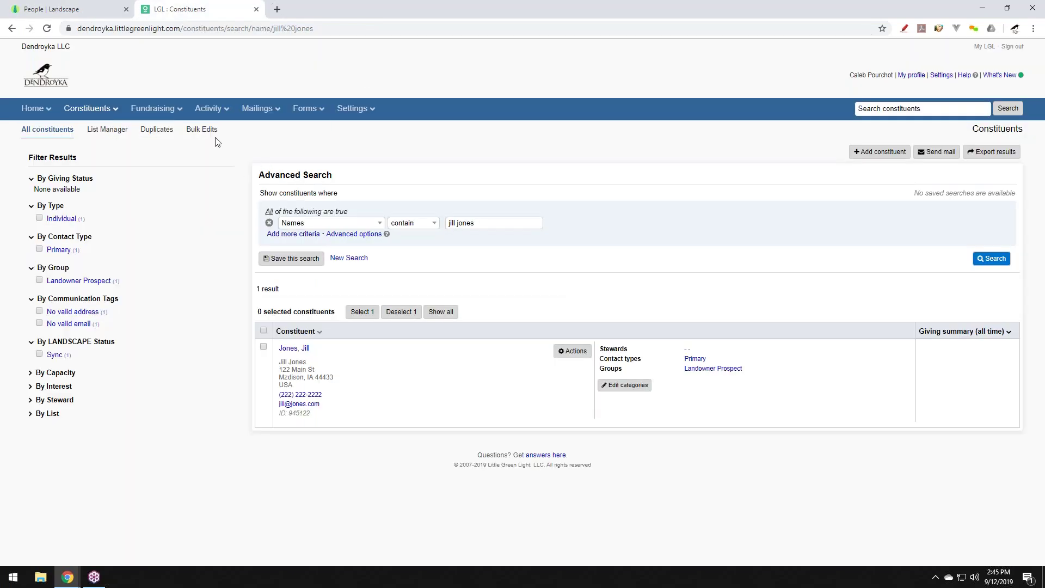
Refresh the Little Green Light search and open the landowner's record to check the synced call.
left_click(48, 30)
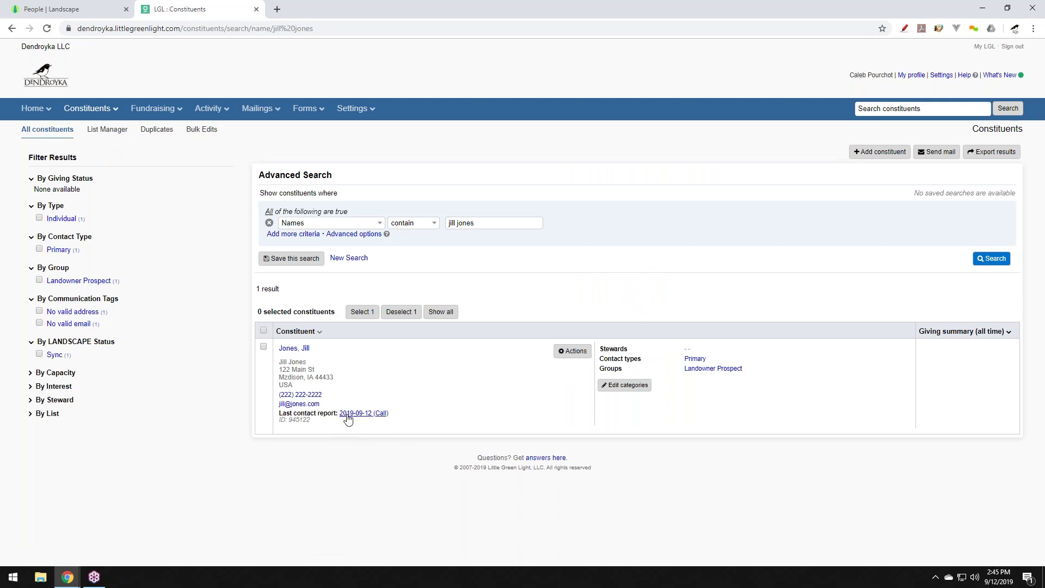
left_click(294, 348)
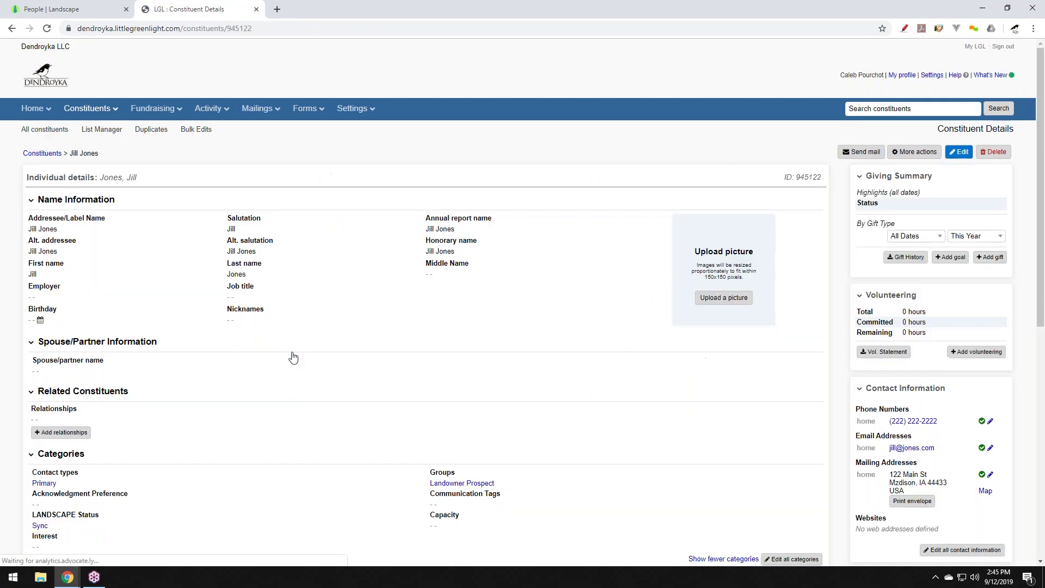
scroll(306, 294, "down", 8)
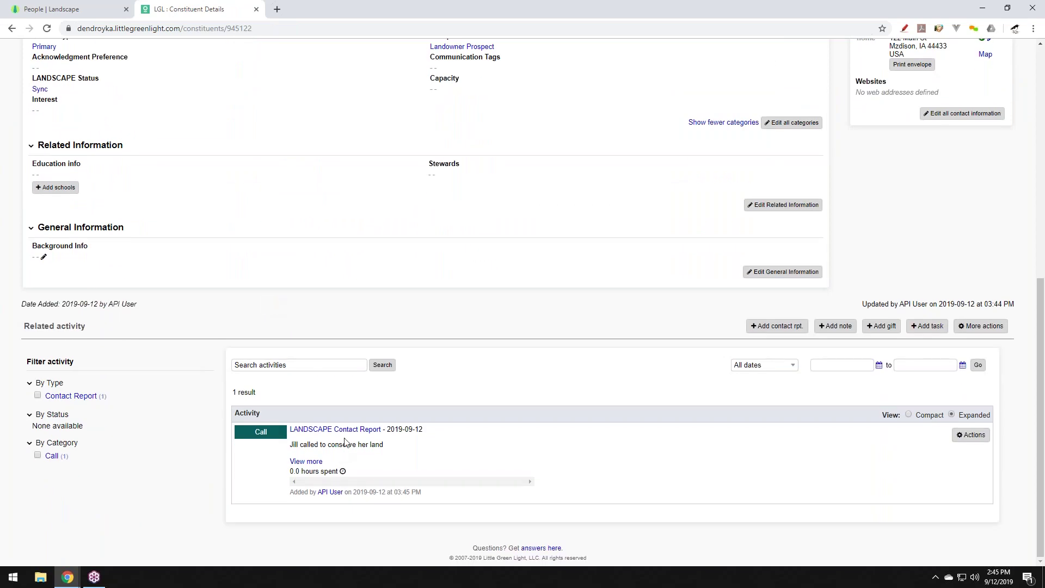
scroll(117, 54, "up", 6)
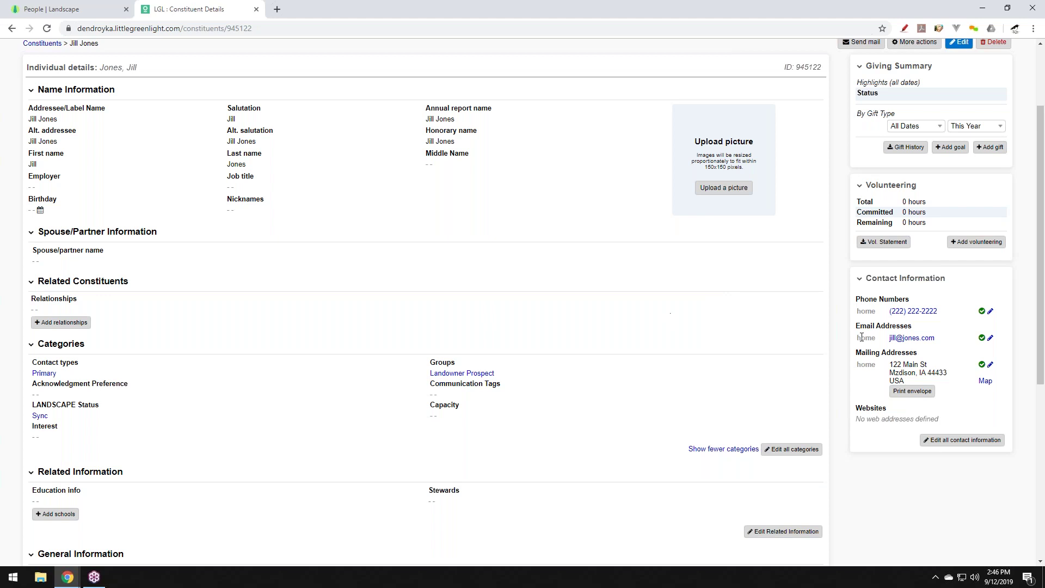
Abandon the phone edit and open the page for editing all contact information.
left_click(990, 311)
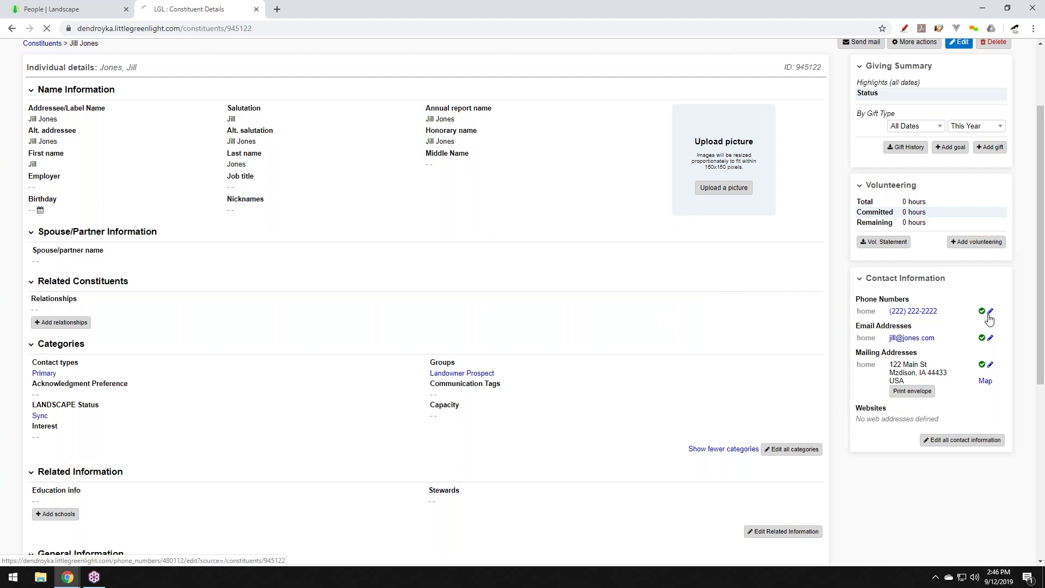
left_click(781, 216)
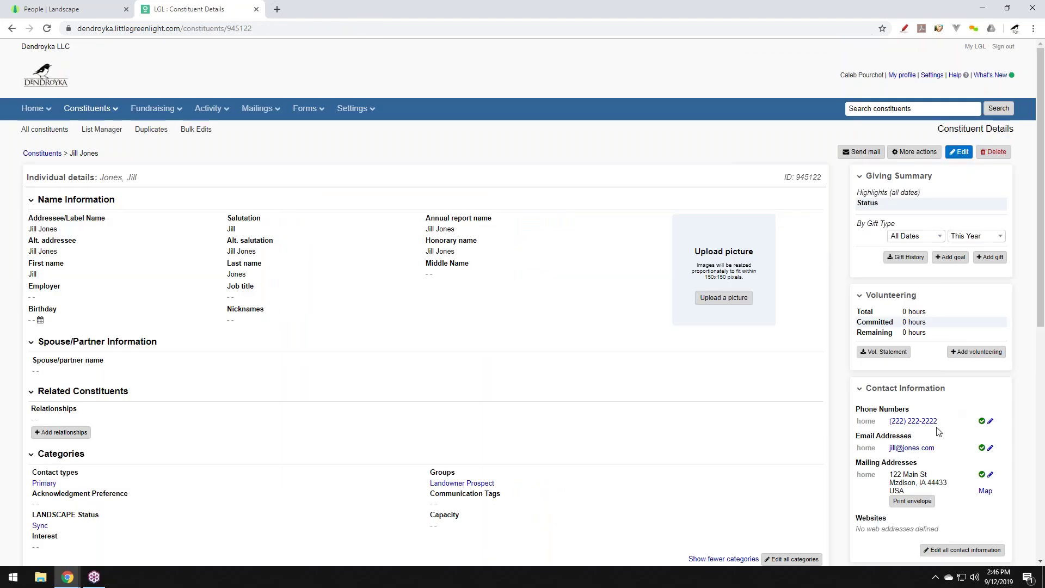
left_click(962, 550)
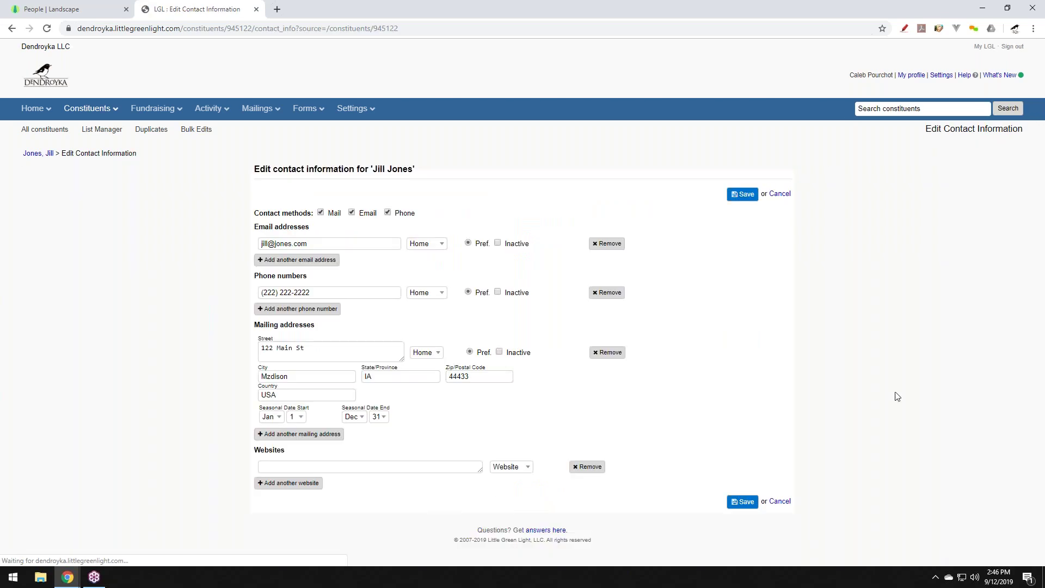
Save a second home e-mail on the landowner's Little Green Light record, then finish editing in Landscape.
left_click(318, 260)
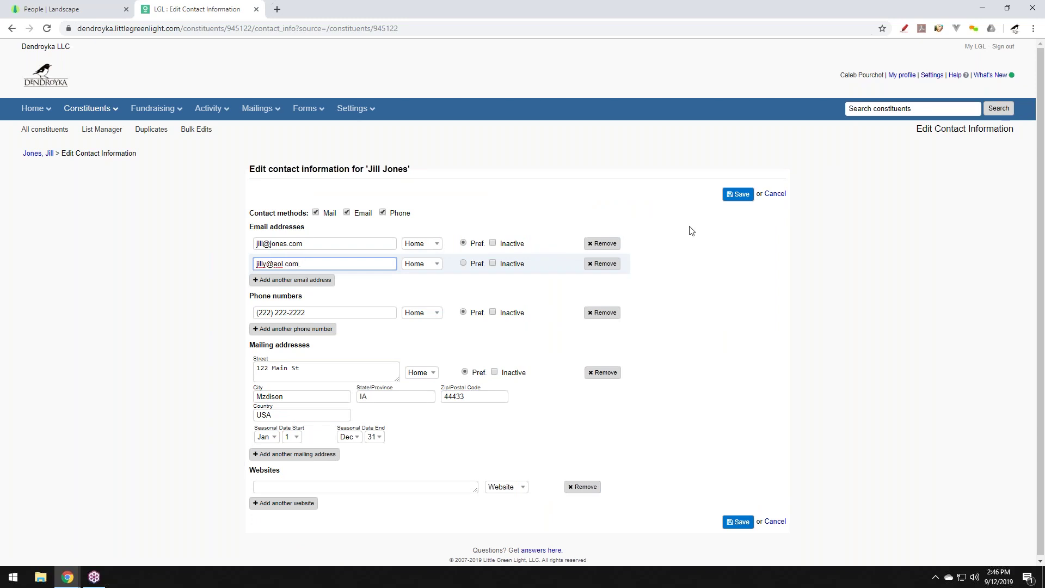
left_click(738, 195)
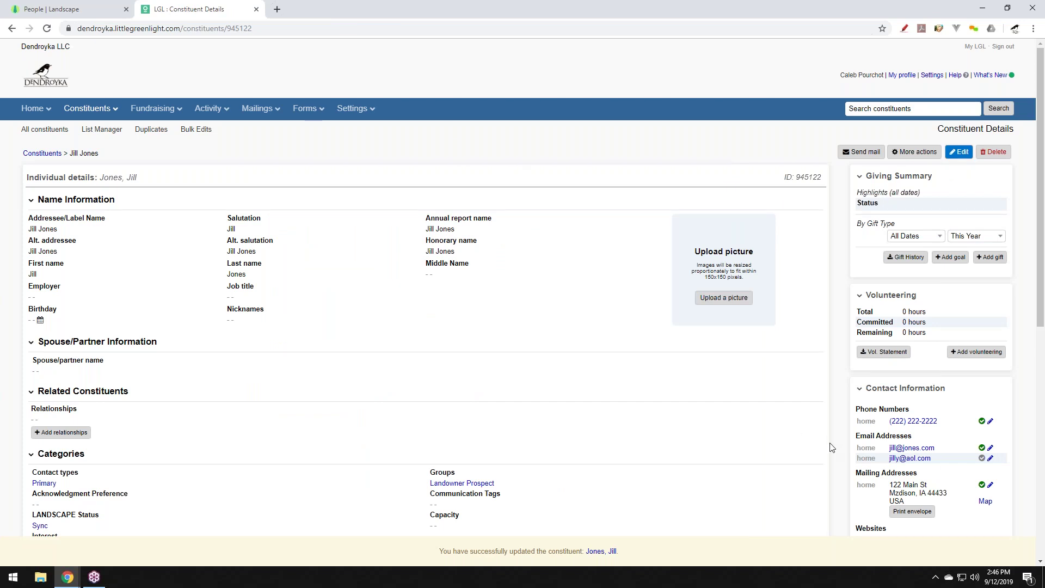
left_click(79, 7)
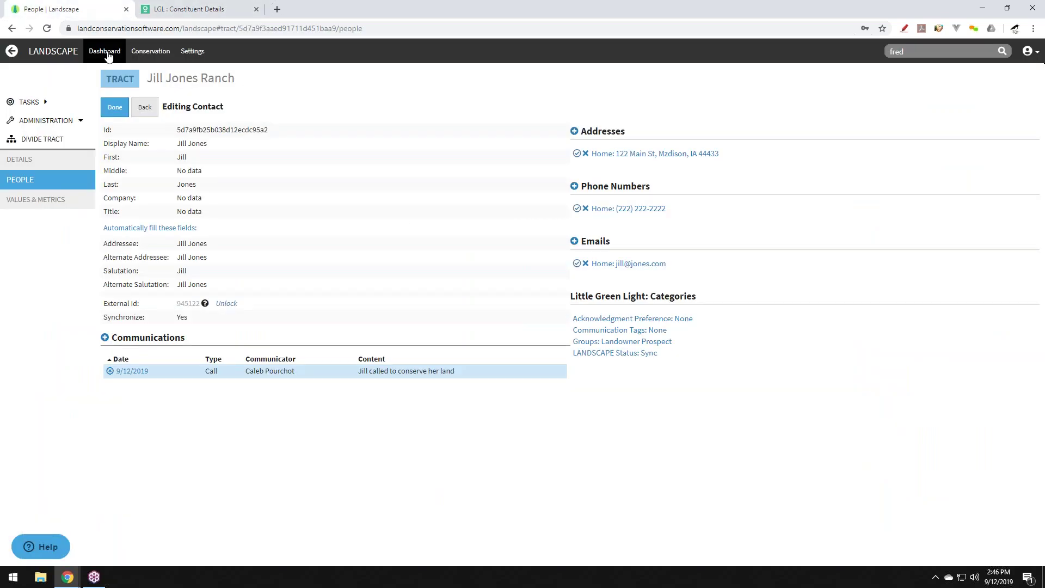
left_click(111, 111)
Run Sync Now for Little Green Light under Integrations and review the 1 contact, 1 communication update.
left_click(191, 55)
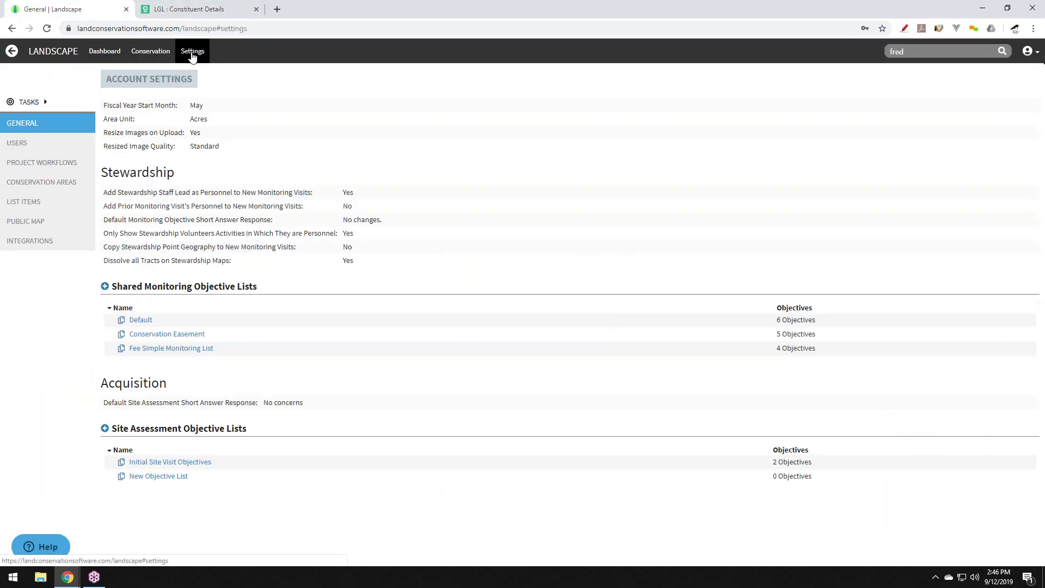
left_click(43, 243)
scroll(351, 234, "down", 1)
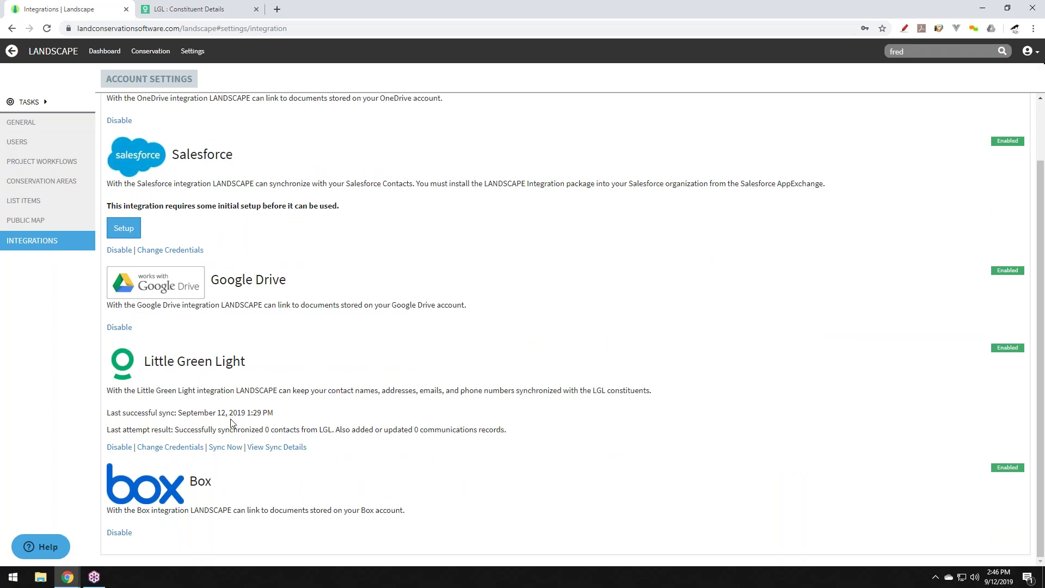
left_click(225, 448)
left_click(262, 448)
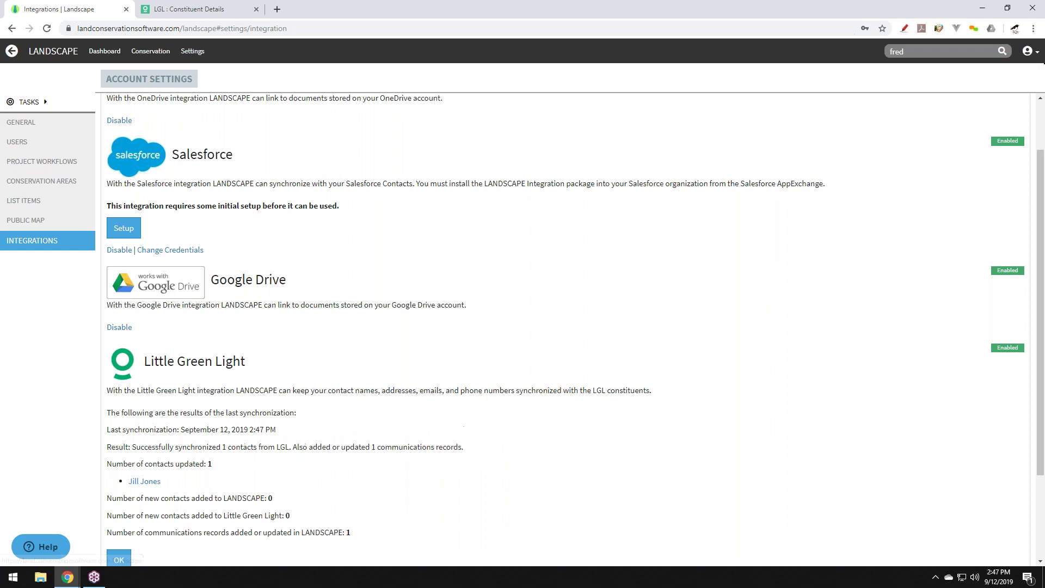
scroll(253, 428, "down", 2)
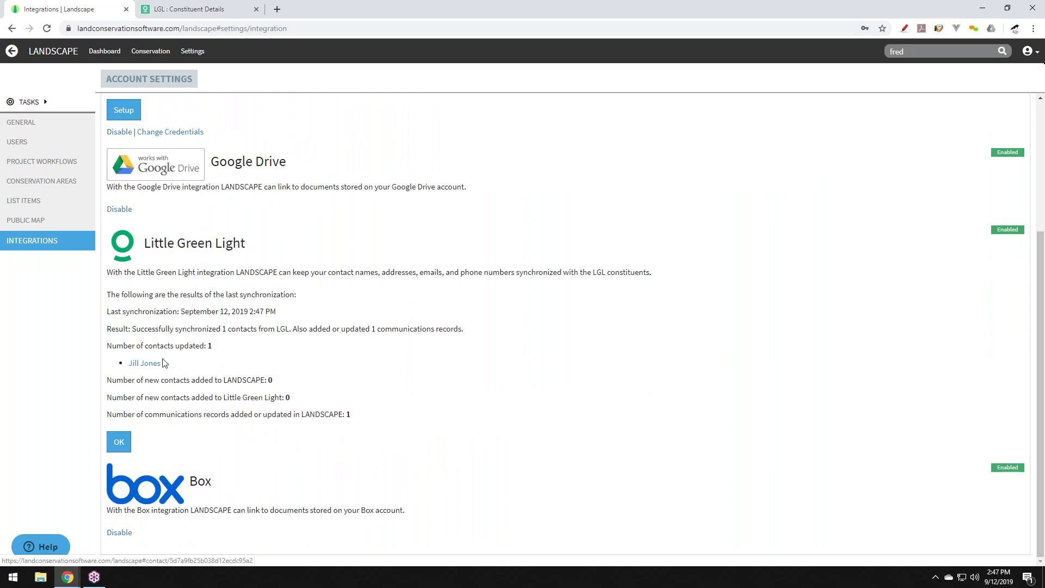
left_click(119, 442)
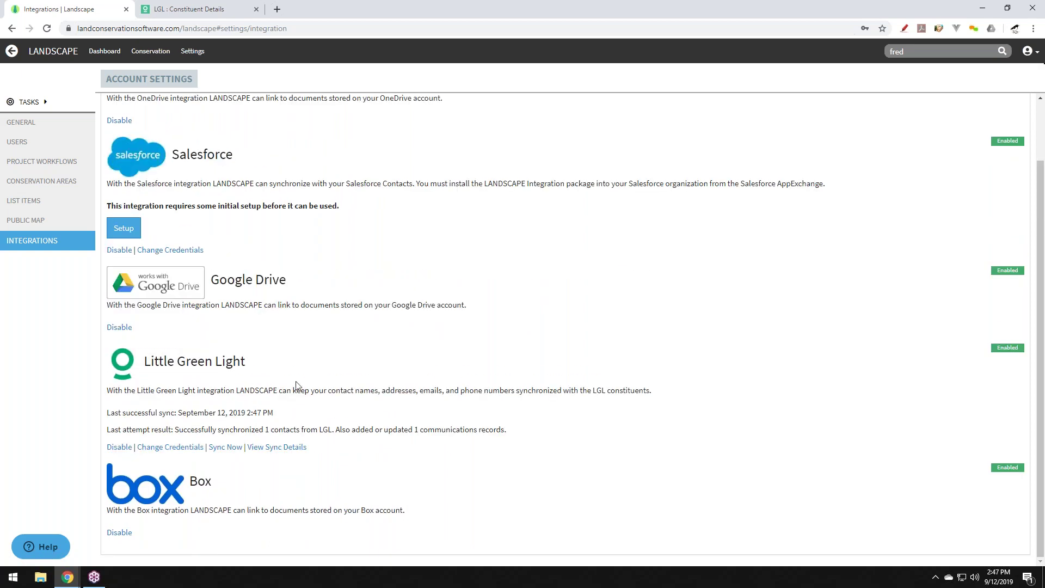
scroll(299, 379, "up", 1)
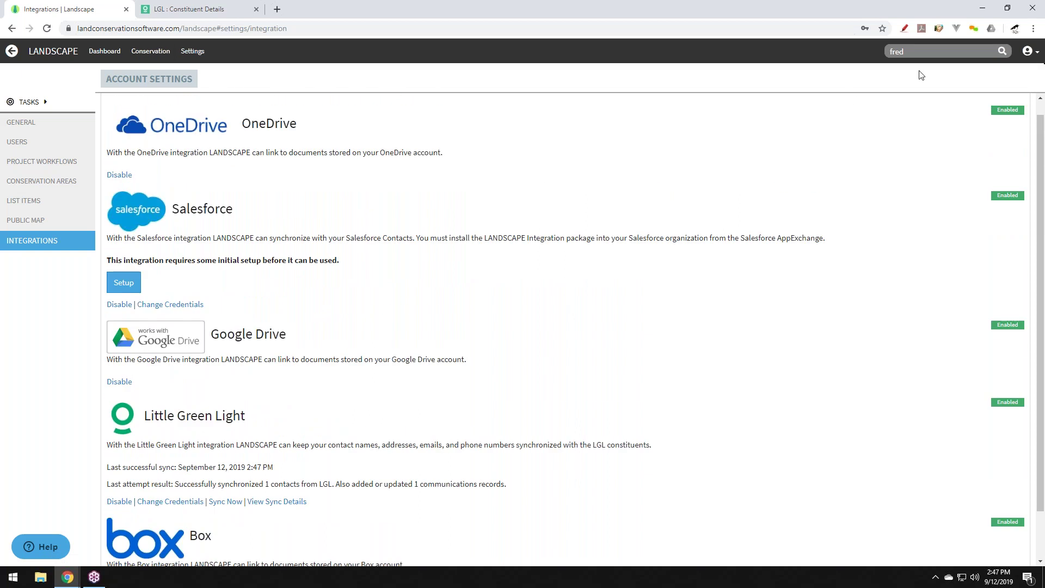
Search for the landowner by first name and open her contact record to review the synced fields.
left_click(904, 51)
type("jill")
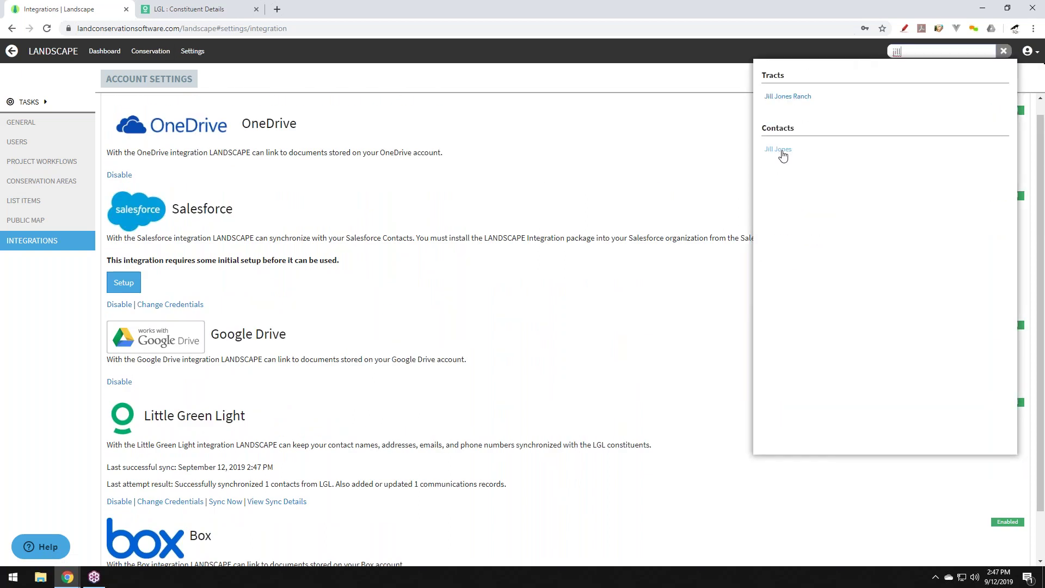
left_click(780, 150)
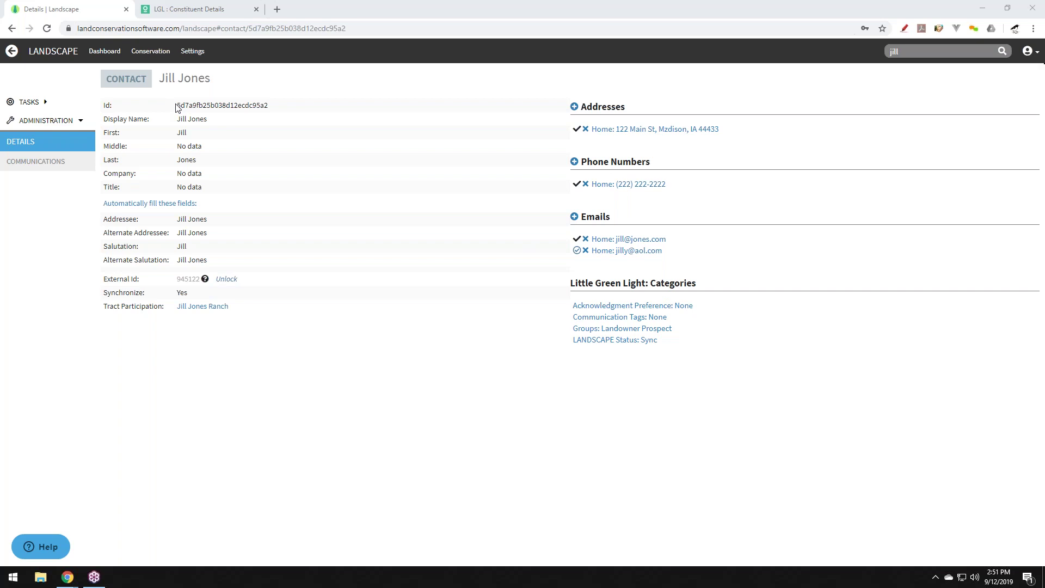
Load landconservationsoftware.com/pricing in a new browser tab.
left_click(278, 10)
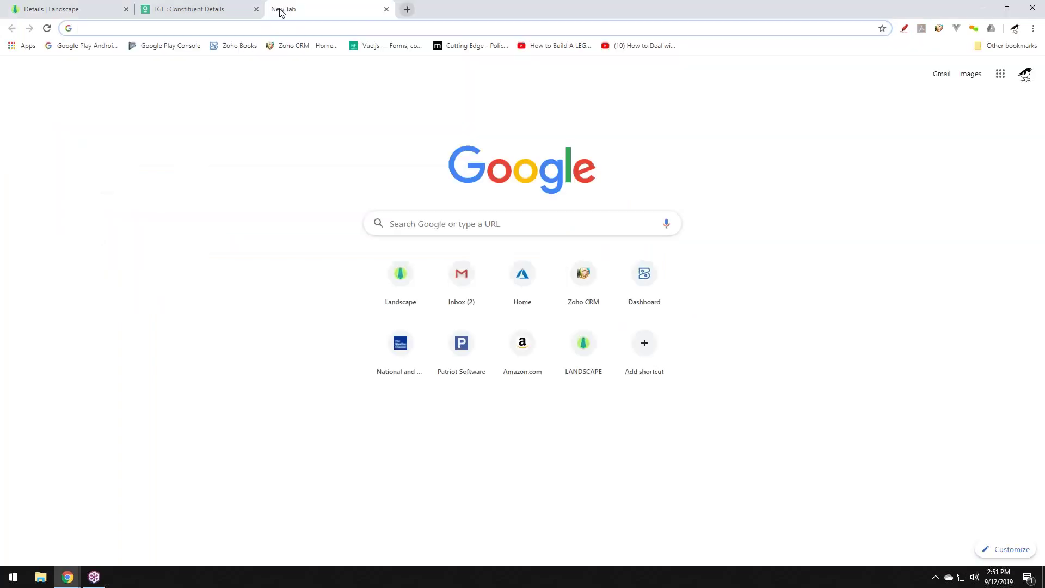
type("la")
key("Right")
key("BackSpace")
key("BackSpace")
key("BackSpace")
key("BackSpace")
key("BackSpace")
key("BackSpace")
key("BackSpace")
key("BackSpace")
key("BackSpace")
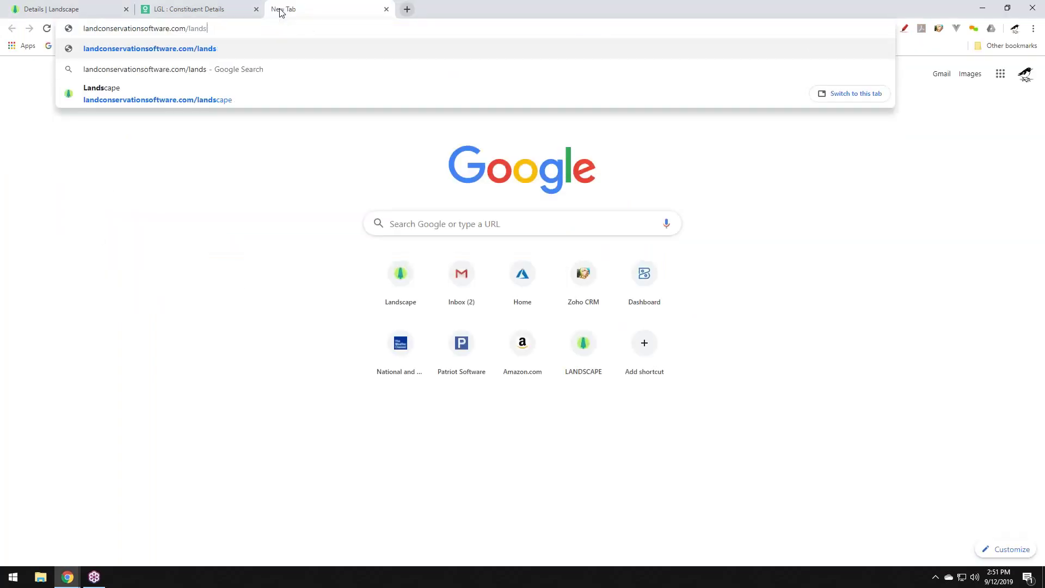
type("pr")
key("Right")
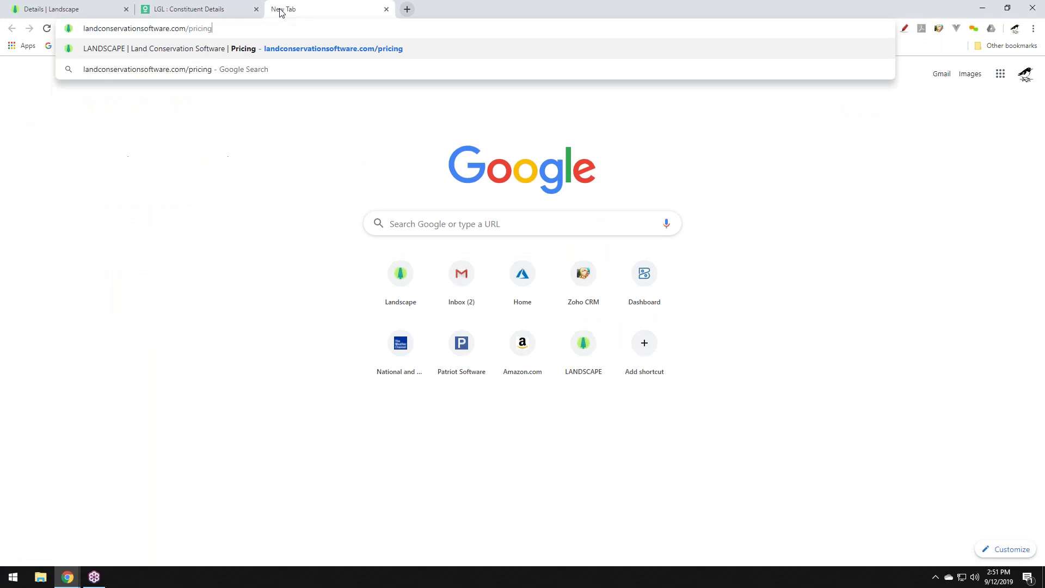
key("Return")
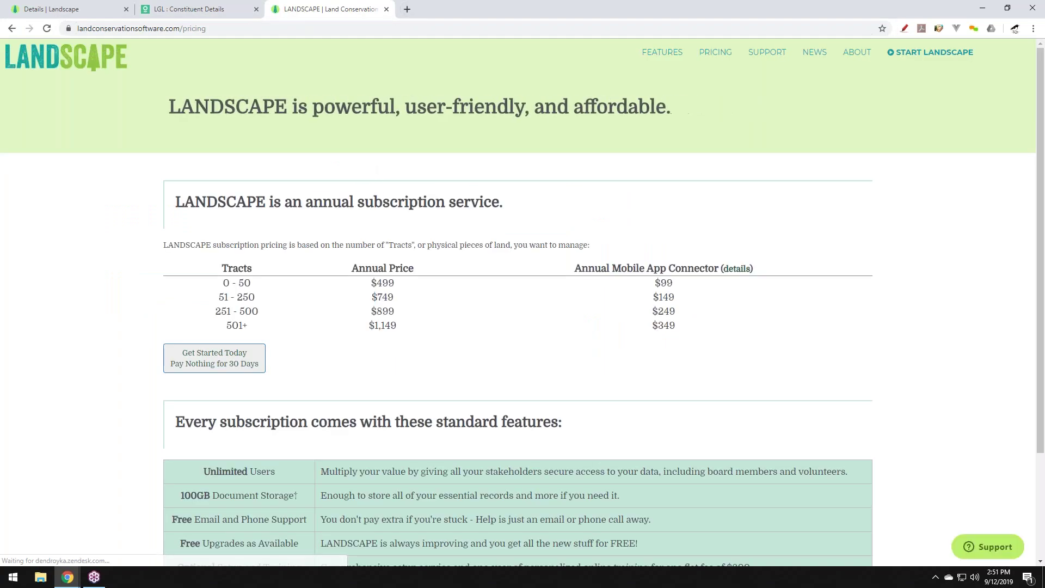